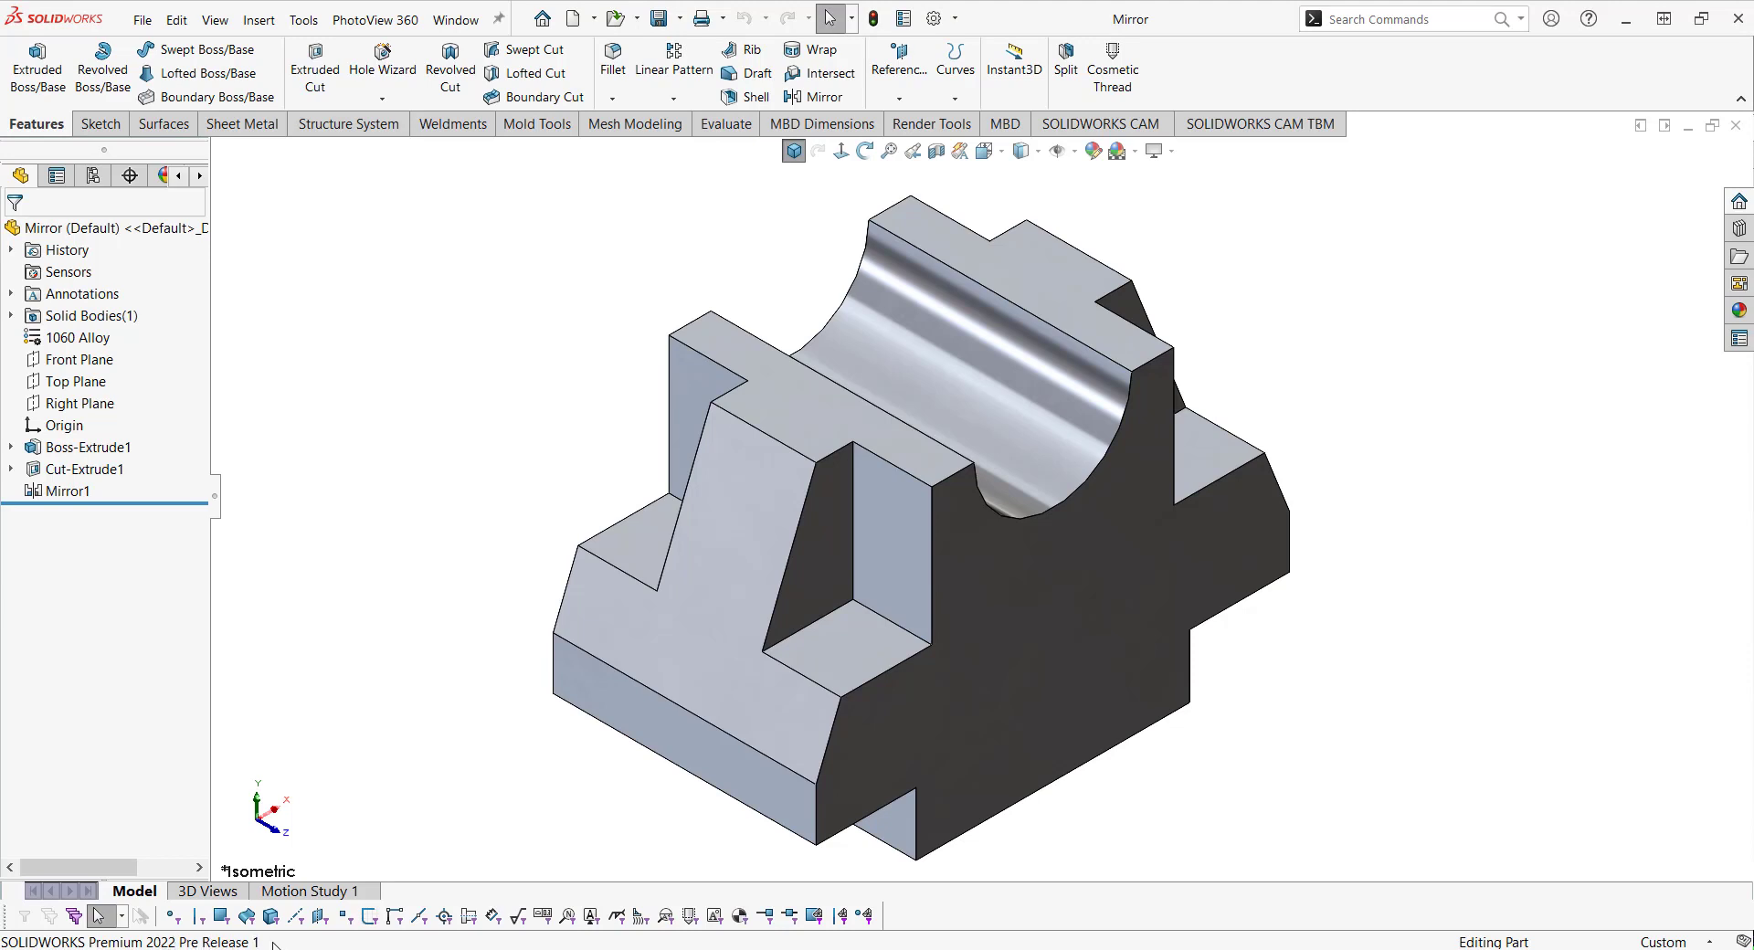
# Switch the Mirror part to the standard isometric view.
pyautogui.click(791, 153)
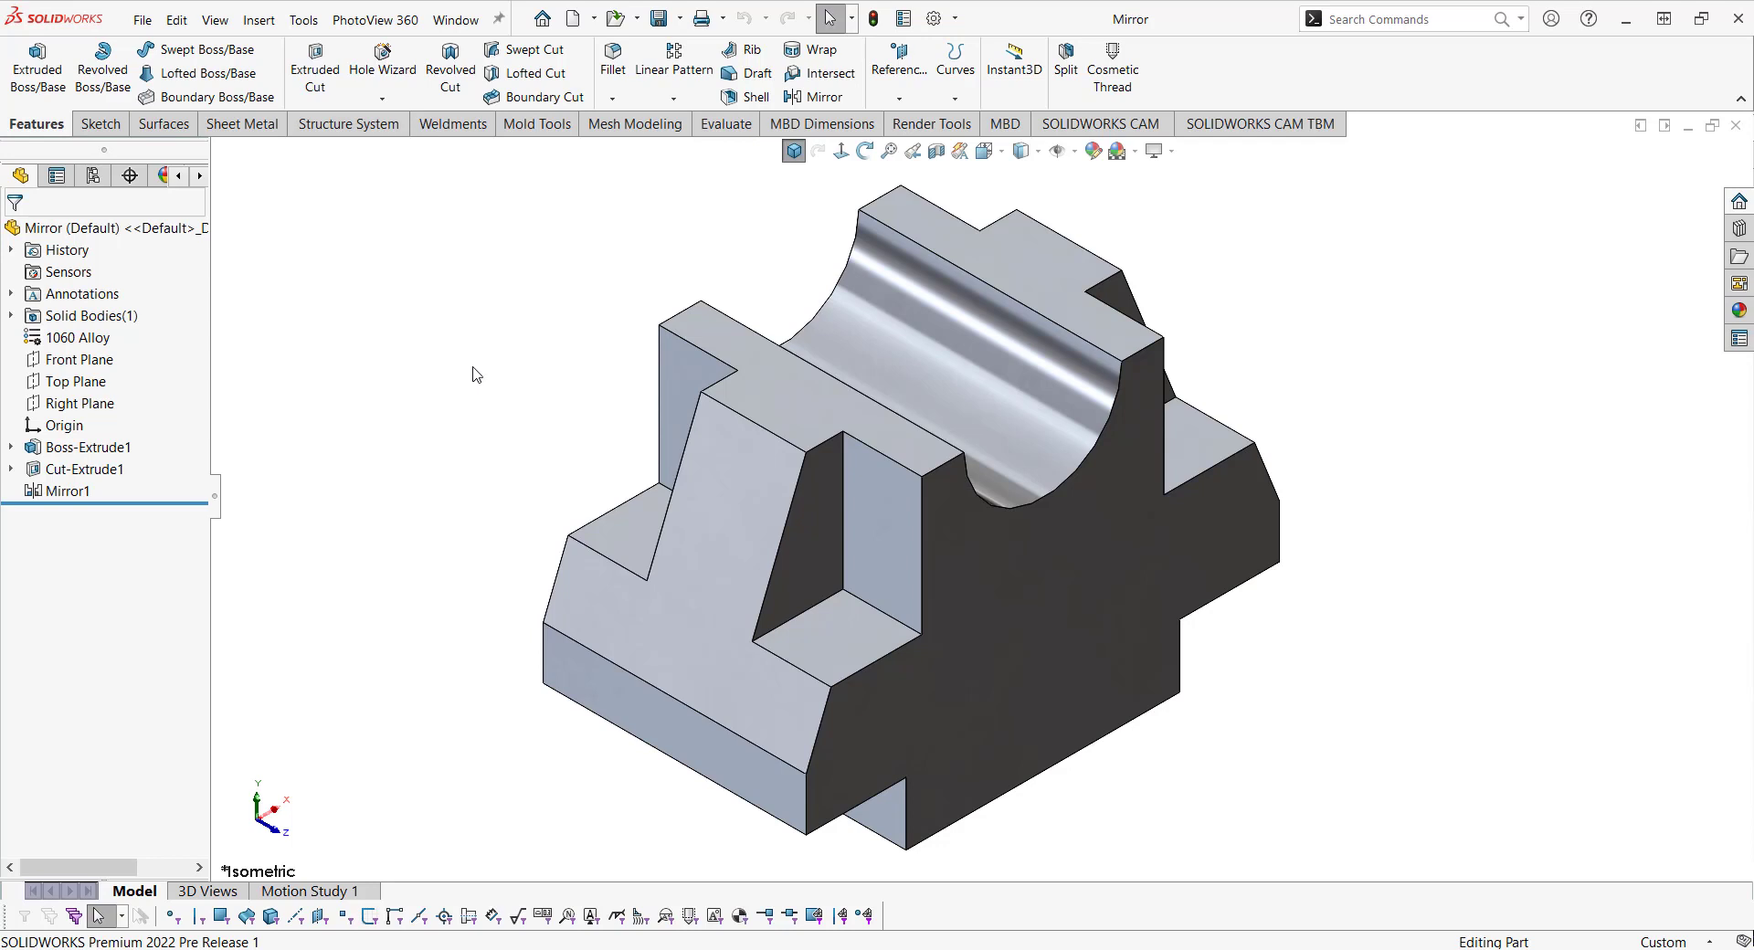
# Create a new part from the Part template and start a sketch on its Front Plane.
pyautogui.hotkey('ctrl', 'n')
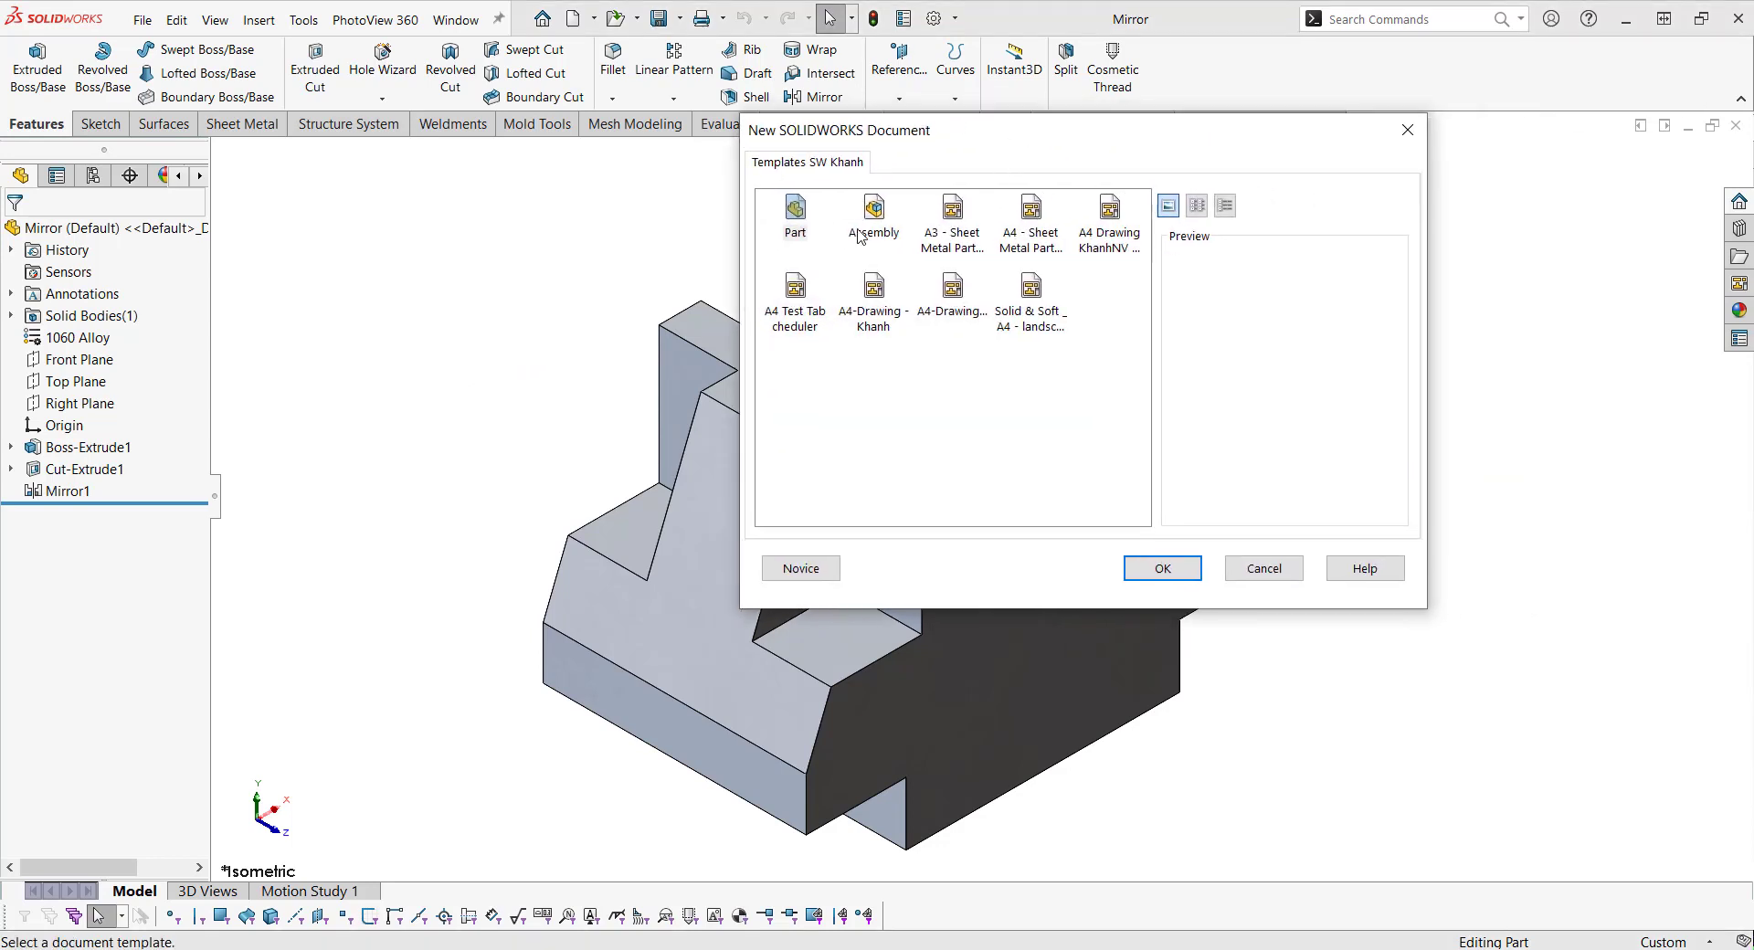
pyautogui.click(798, 212)
pyautogui.click(1162, 568)
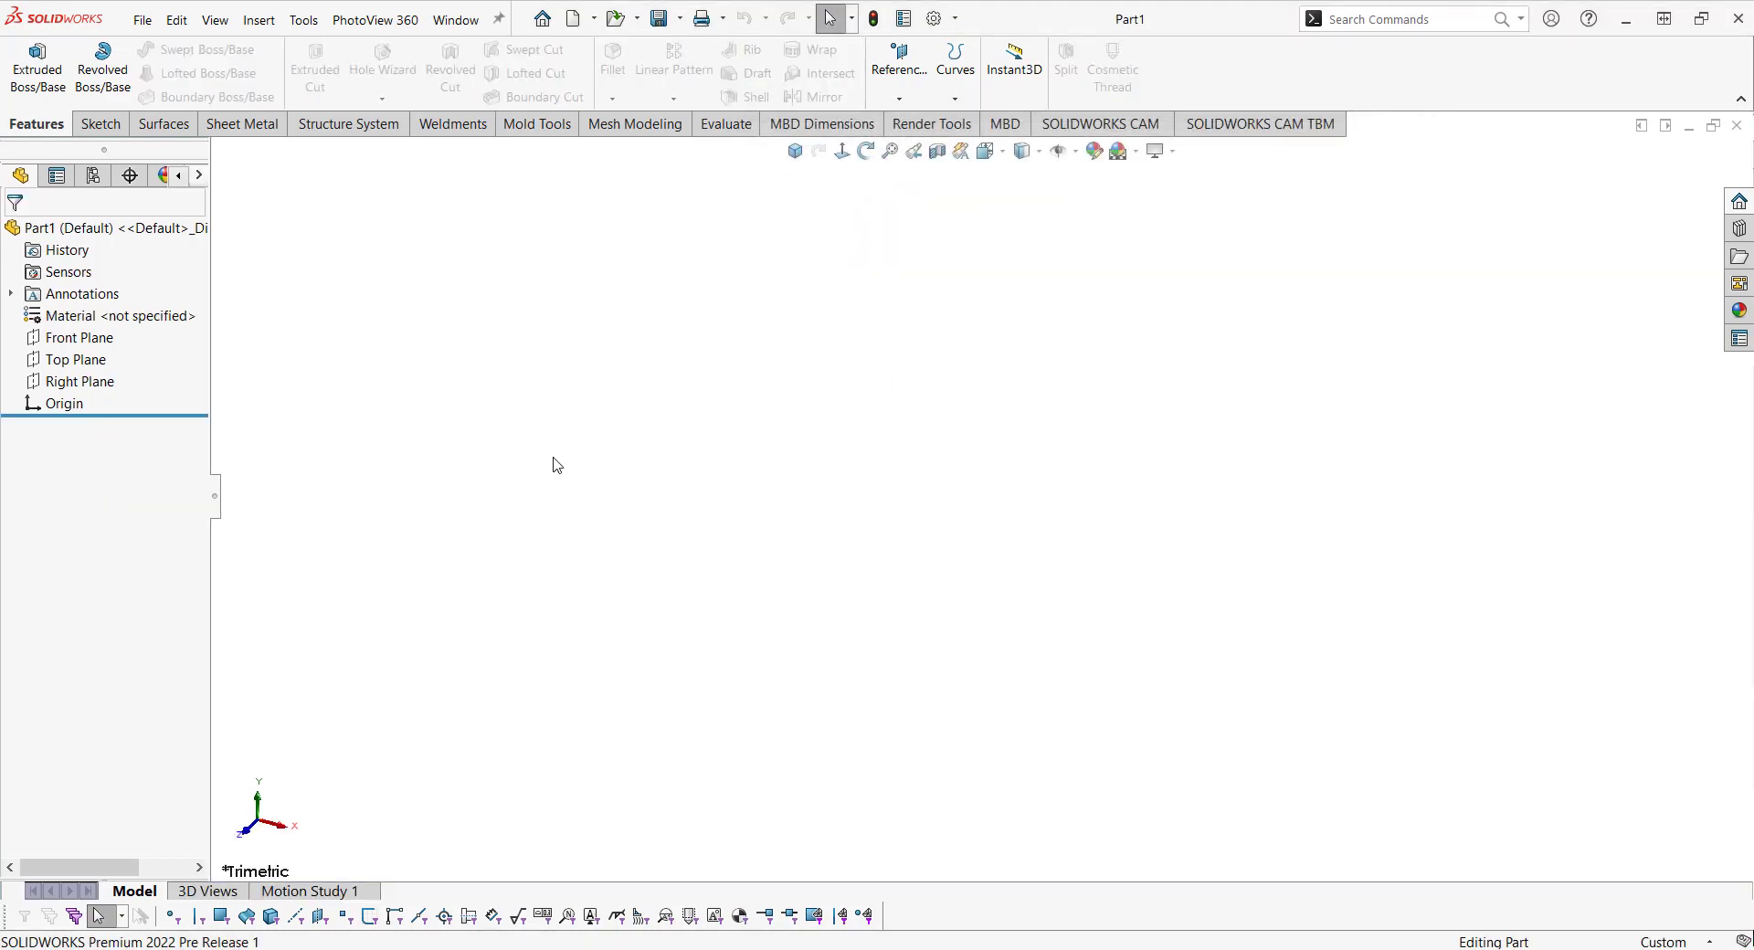
pyautogui.click(57, 340)
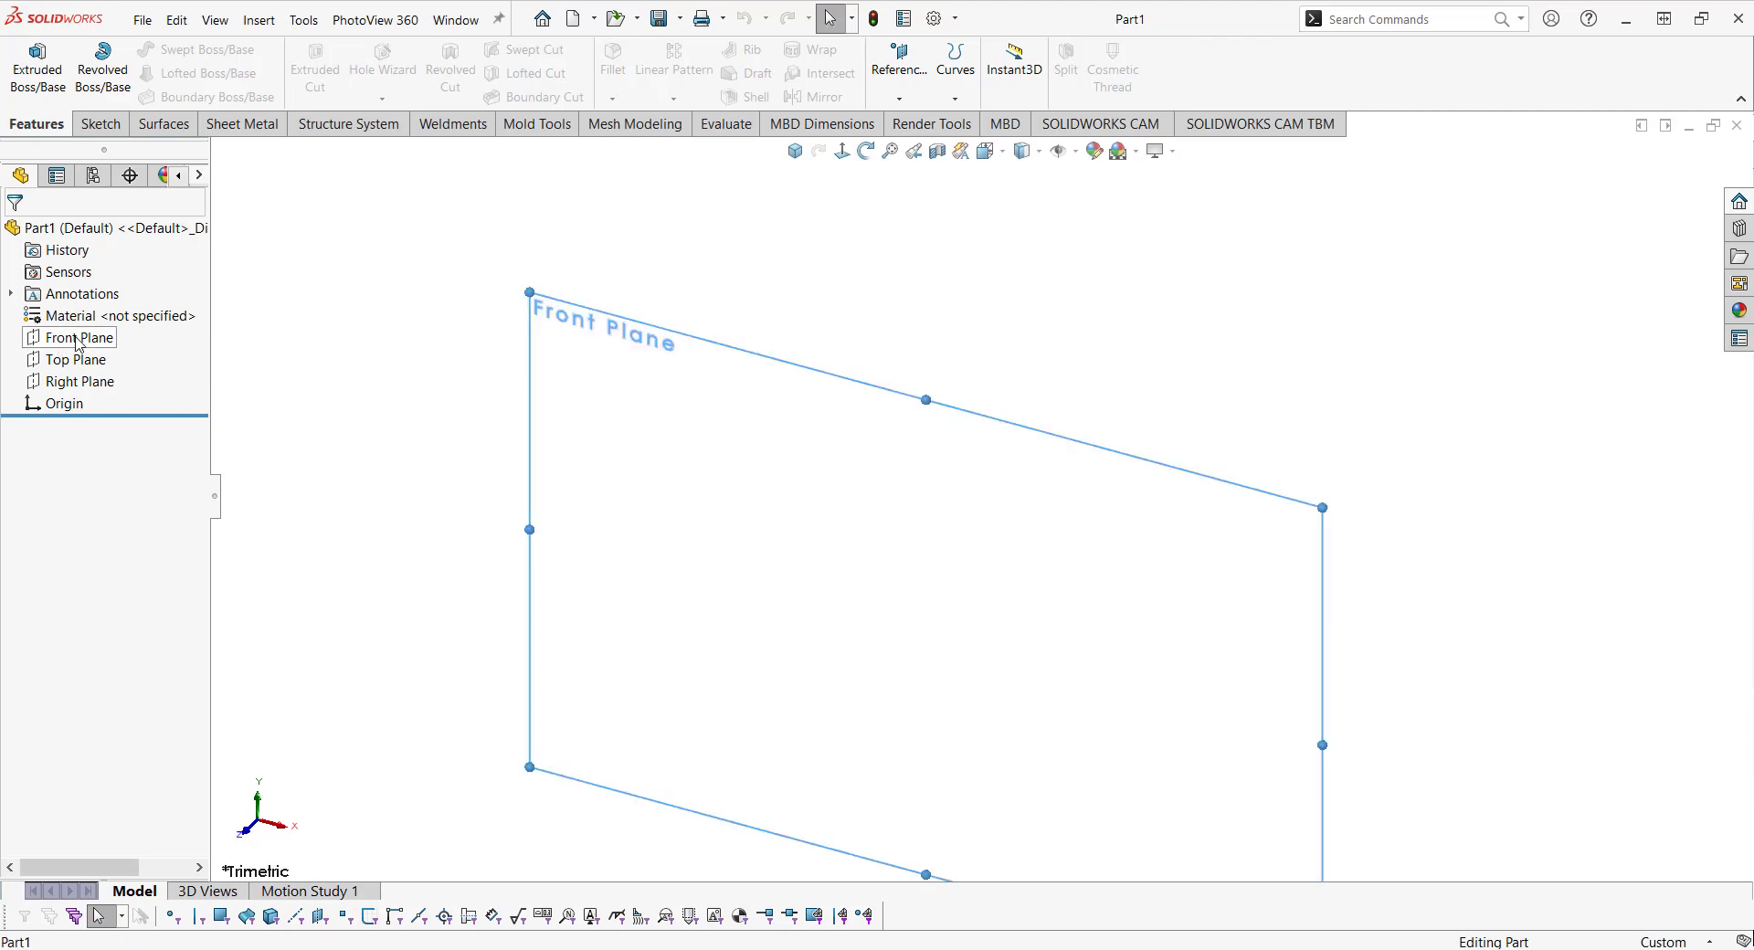
pyautogui.click(92, 310)
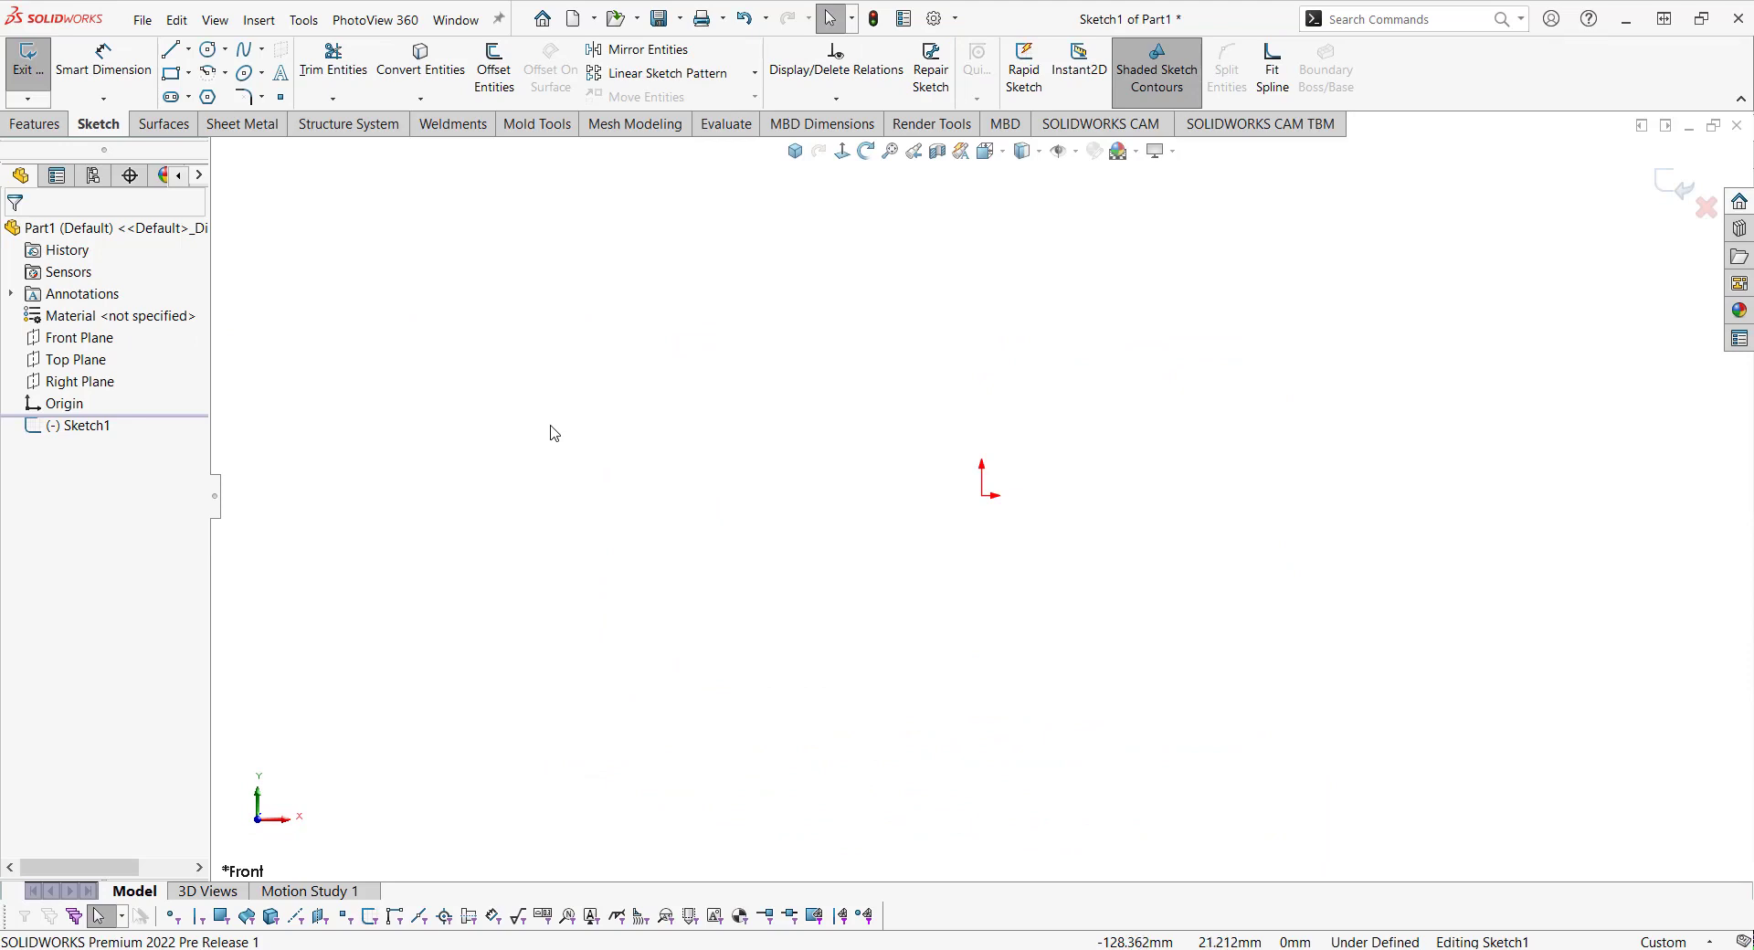
# Bring up the sketch Shortcut toolbar with S and focus its Search All Commands box.
pyautogui.press('s')
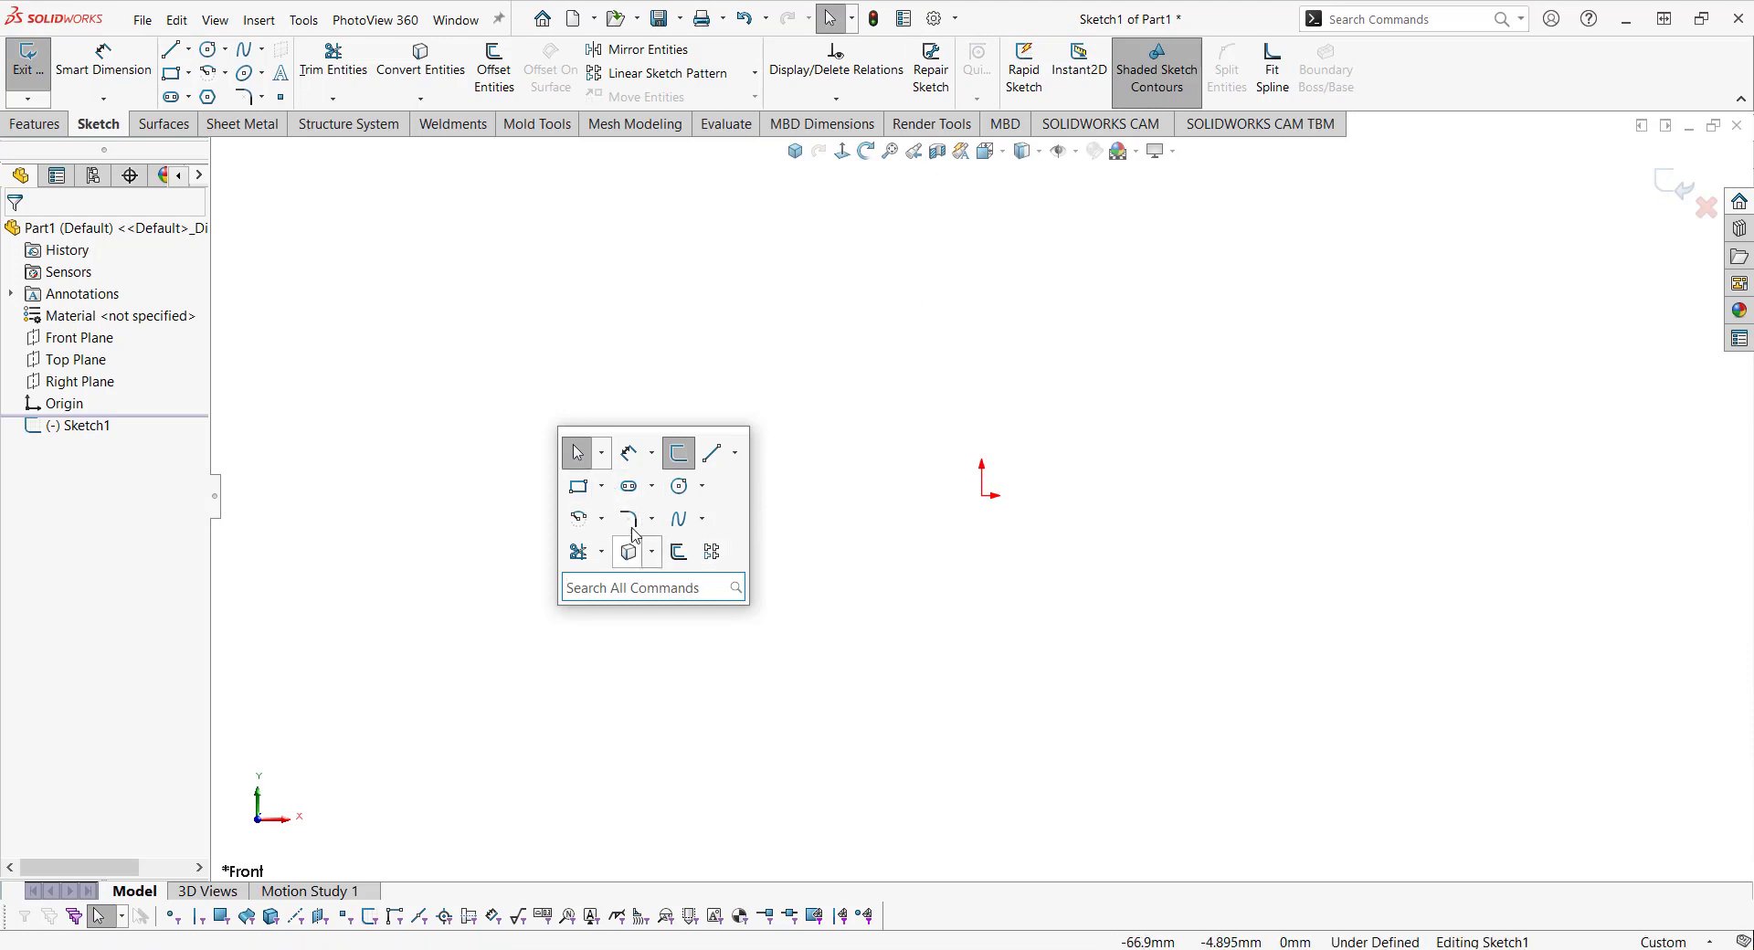
pyautogui.click(633, 589)
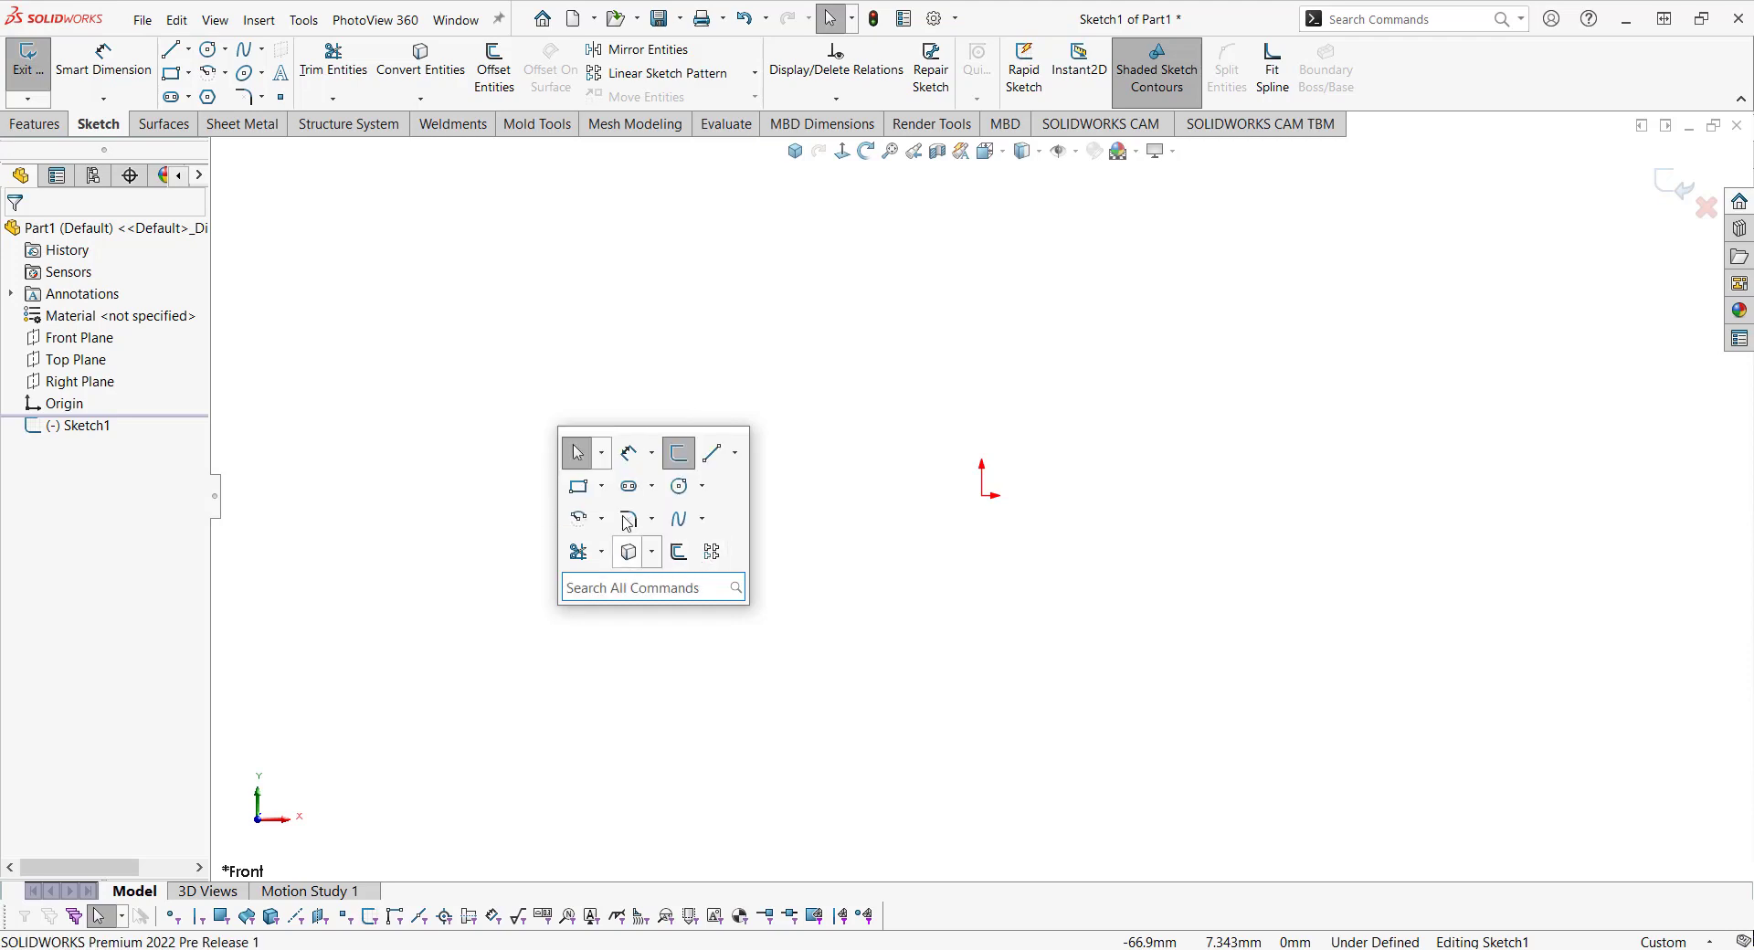
pyautogui.click(634, 584)
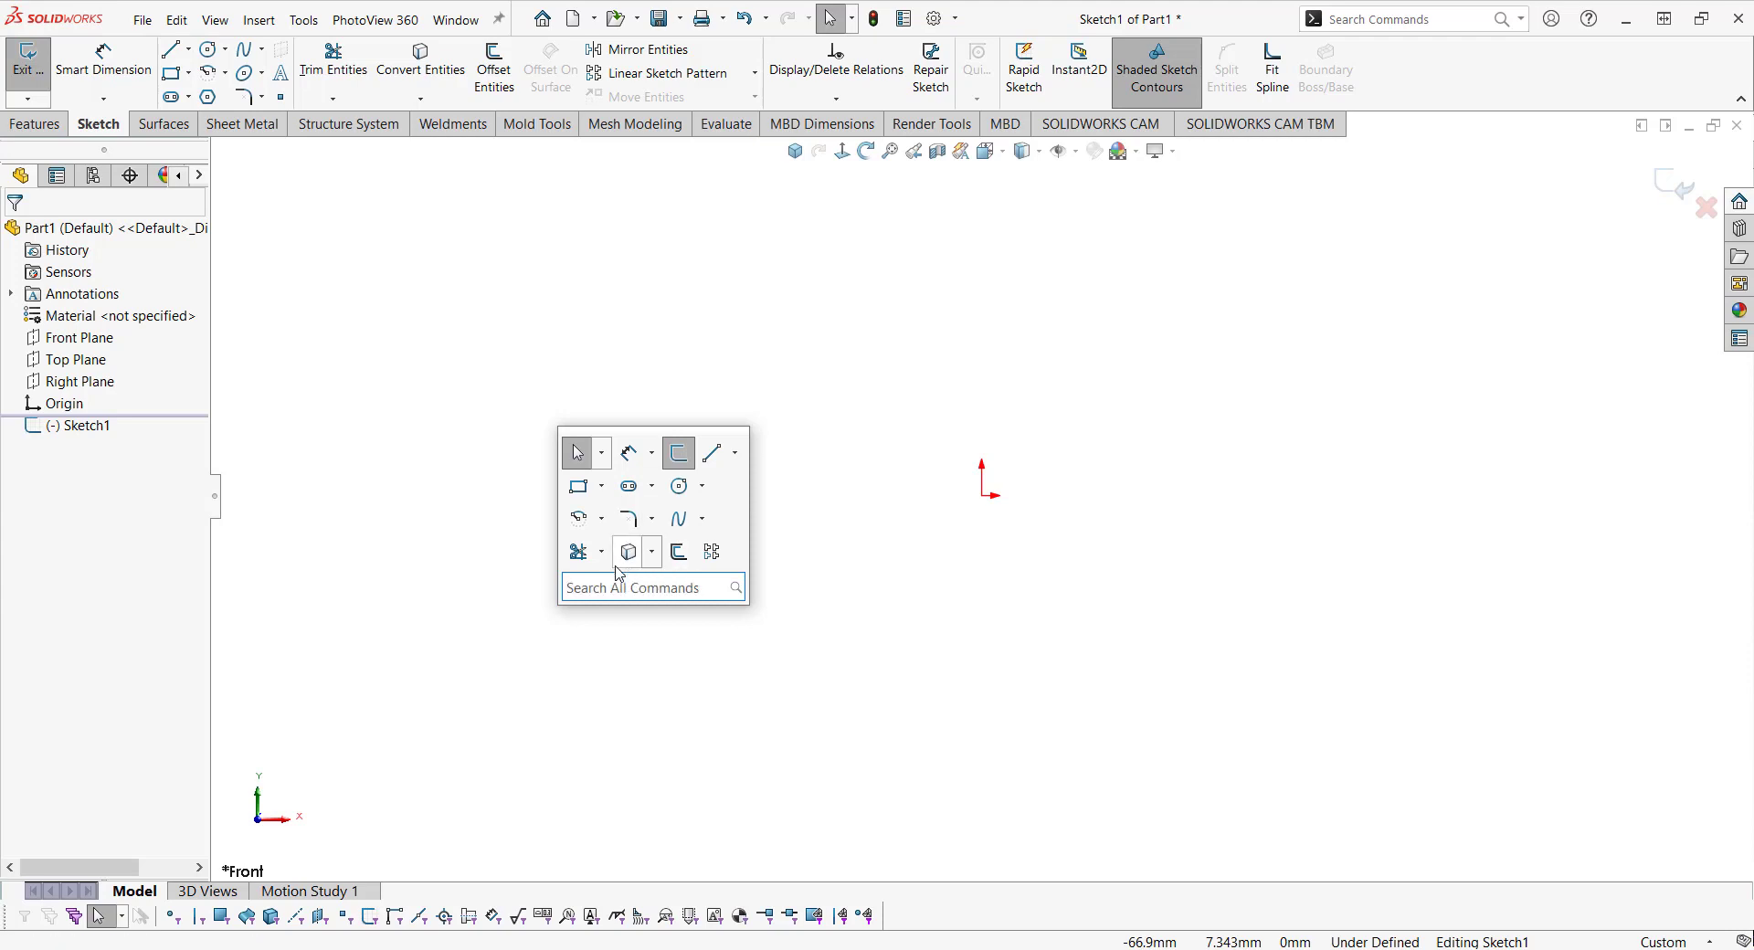
pyautogui.click(651, 586)
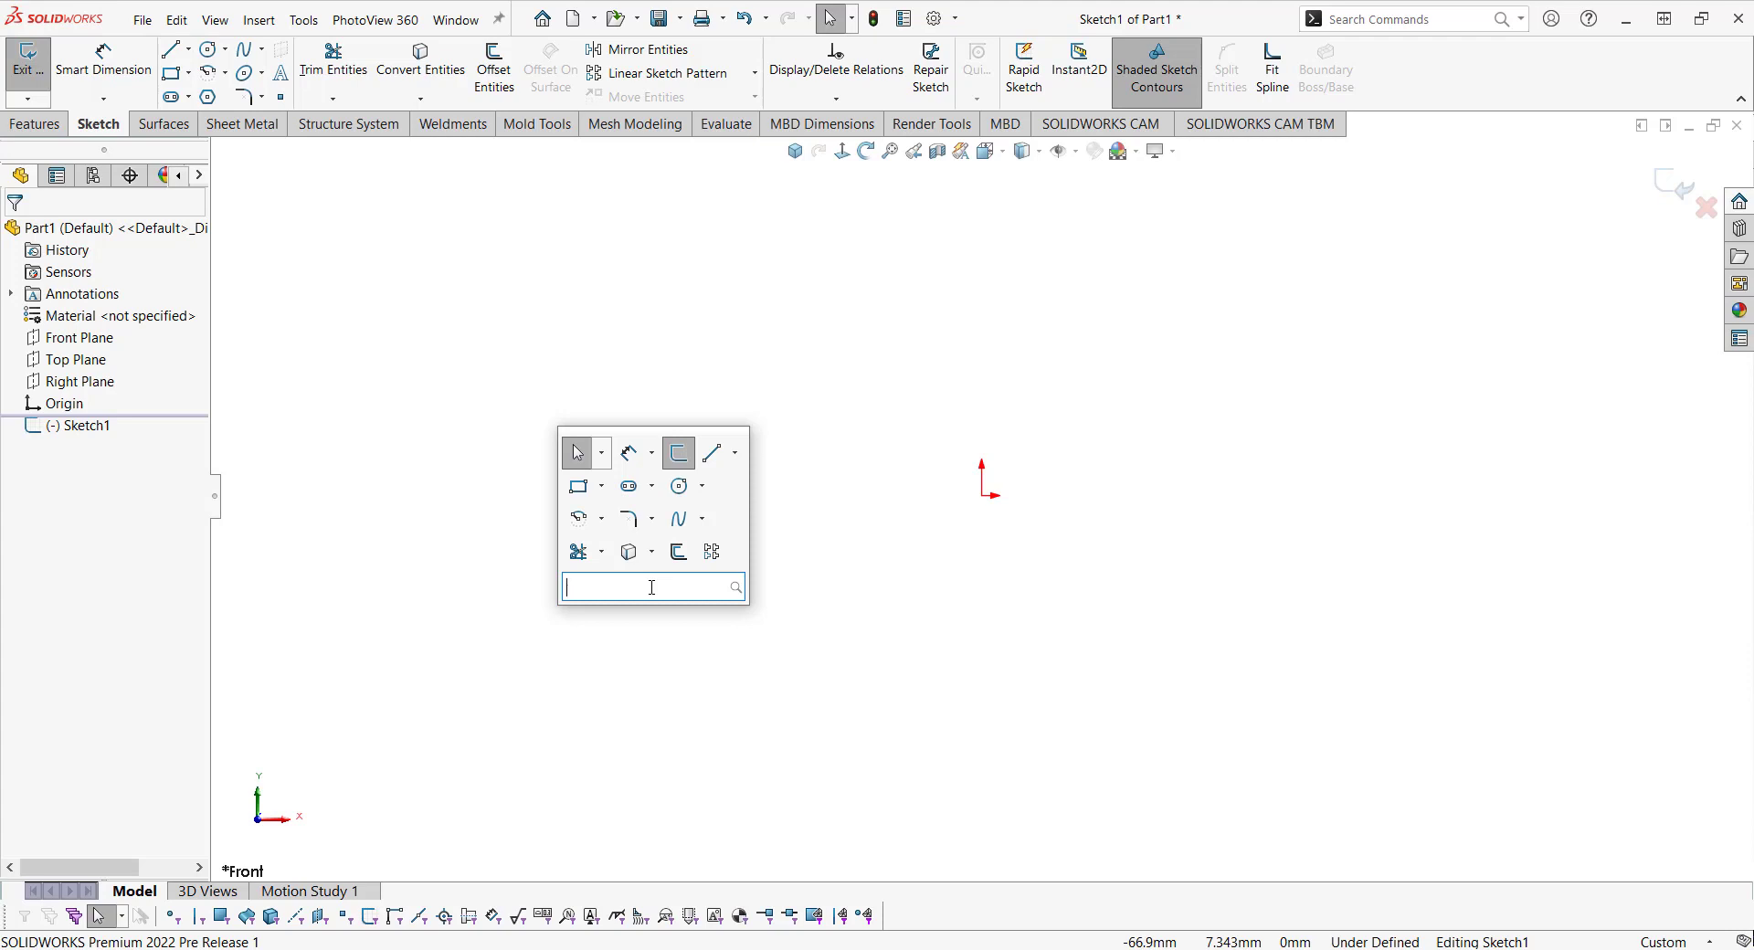
# Search the shortcut bar for 'mir' and reveal Mirror Entities' location in the ribbon.
pyautogui.write('mi')
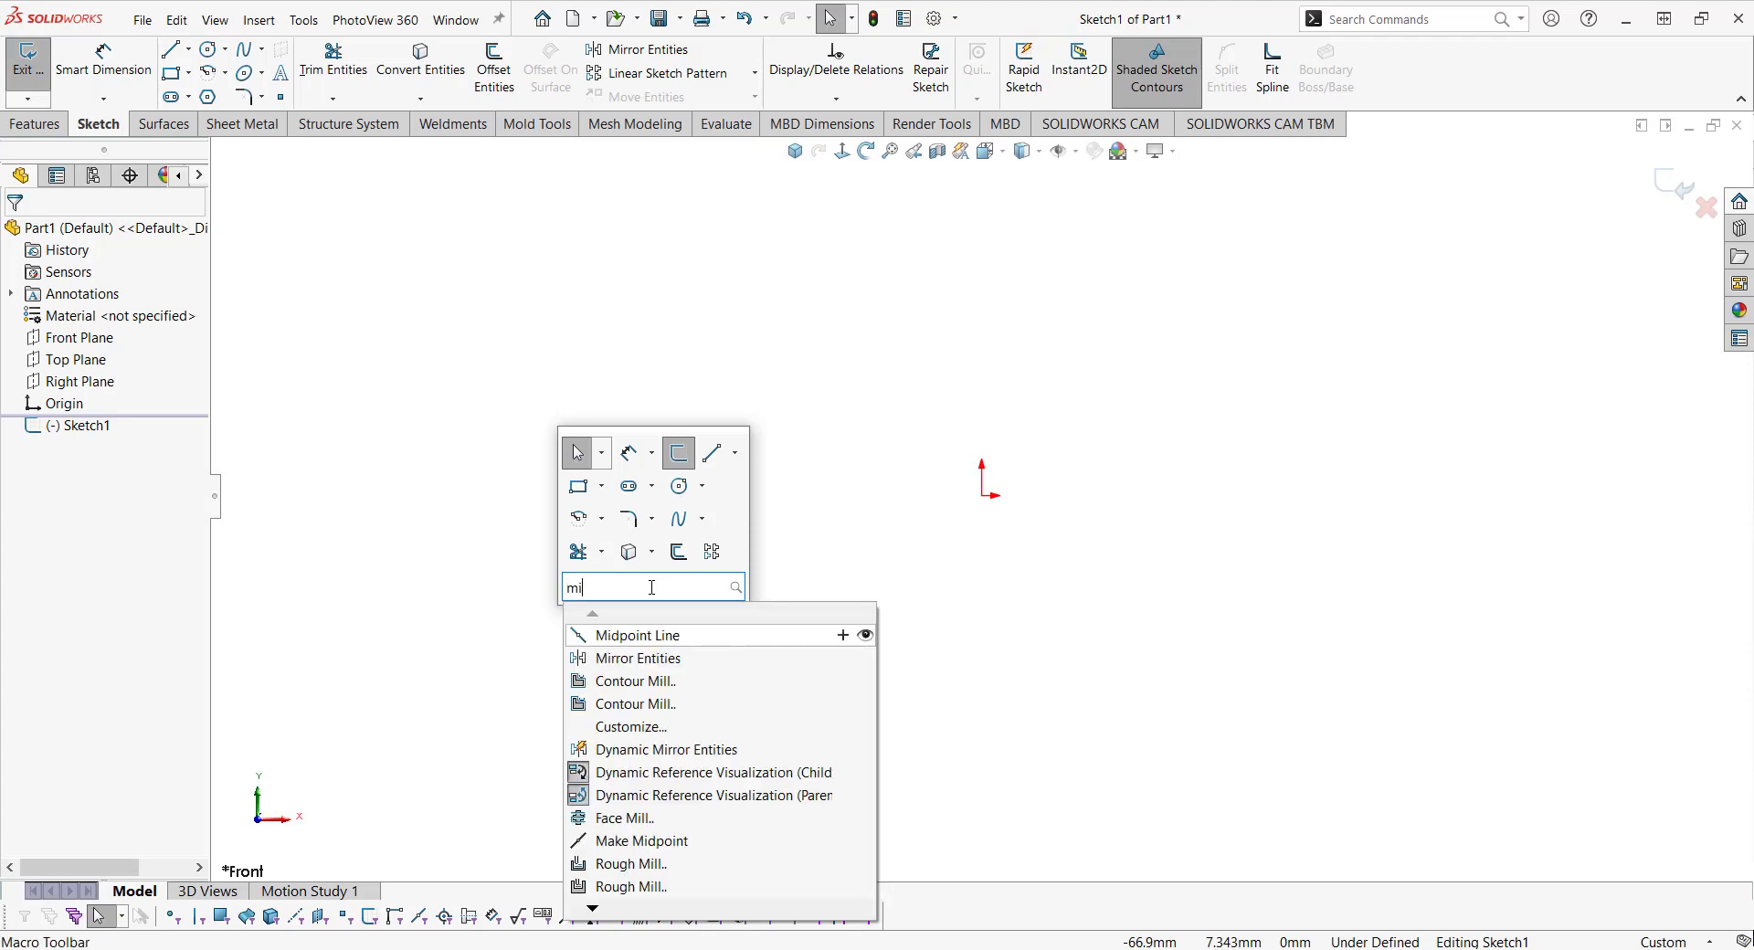
pyautogui.write('r')
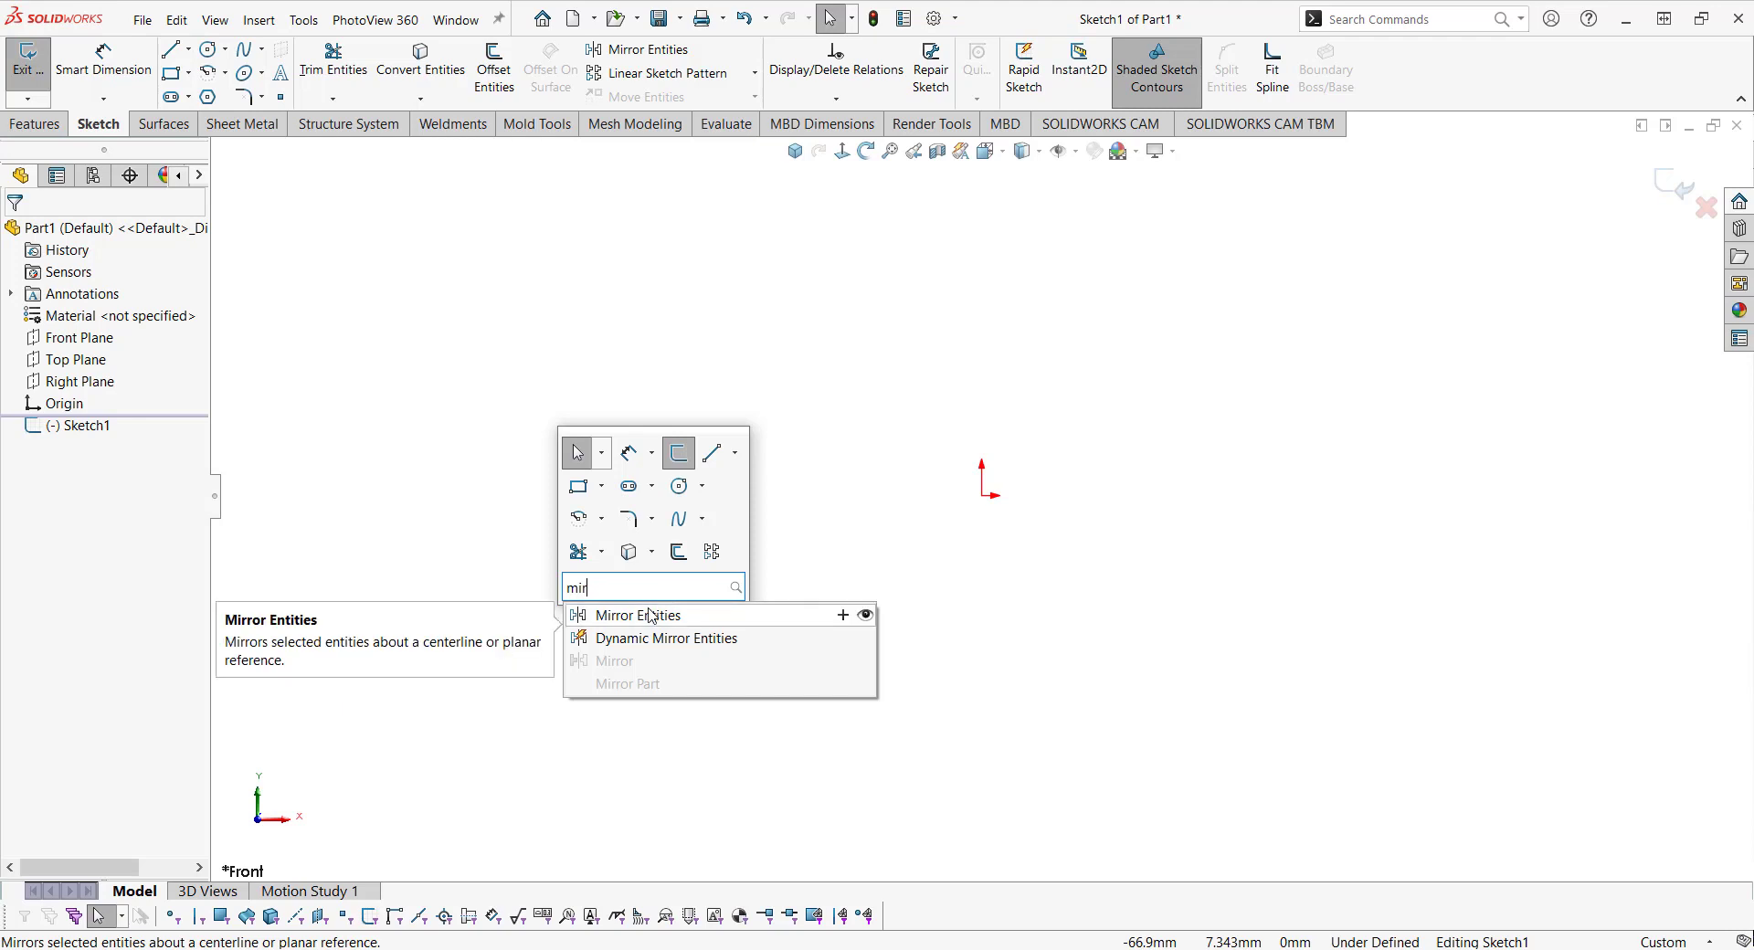
pyautogui.moveTo(638, 615)
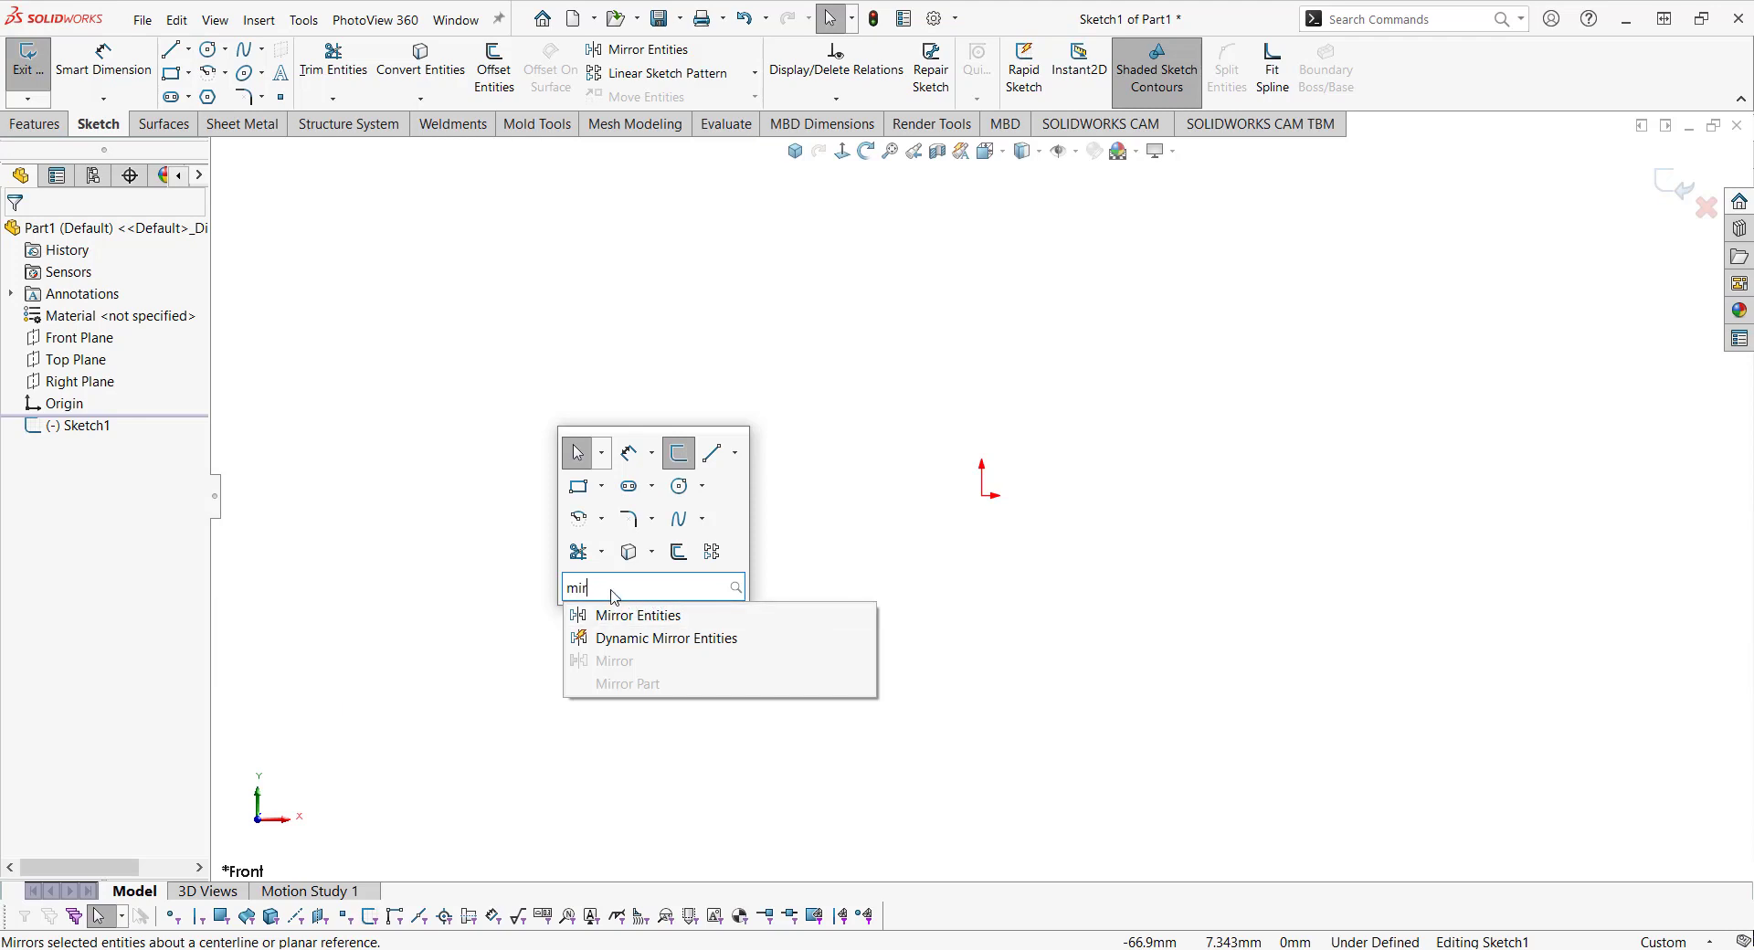
pyautogui.click(625, 586)
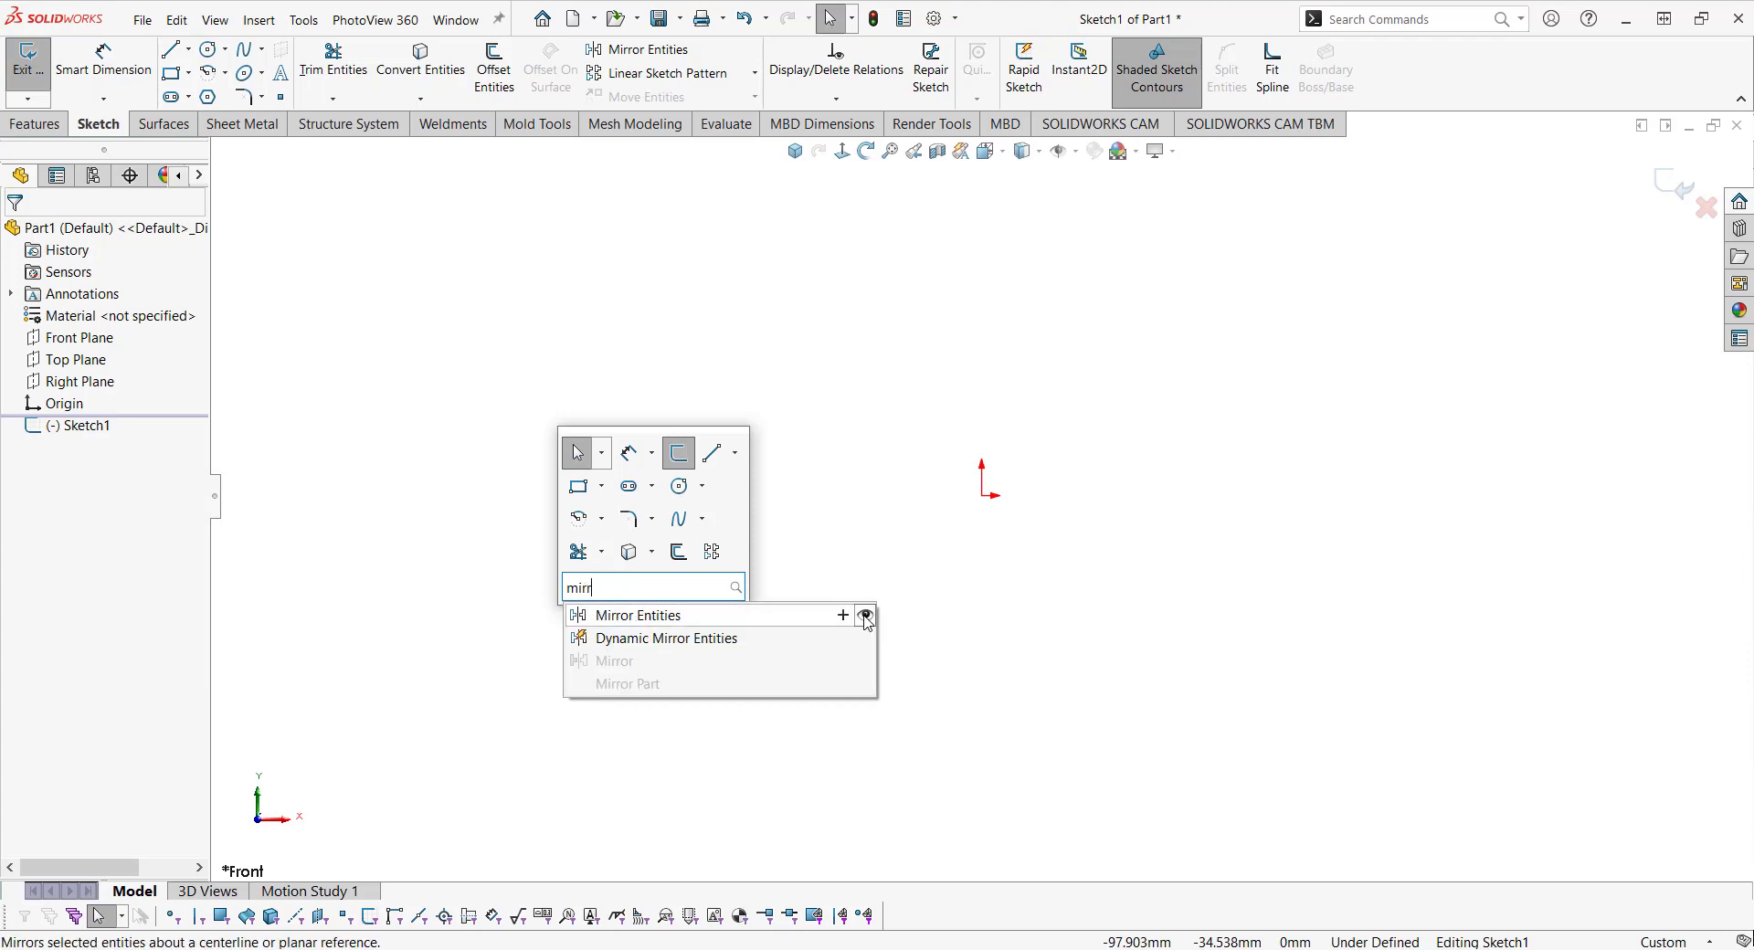
pyautogui.click(865, 615)
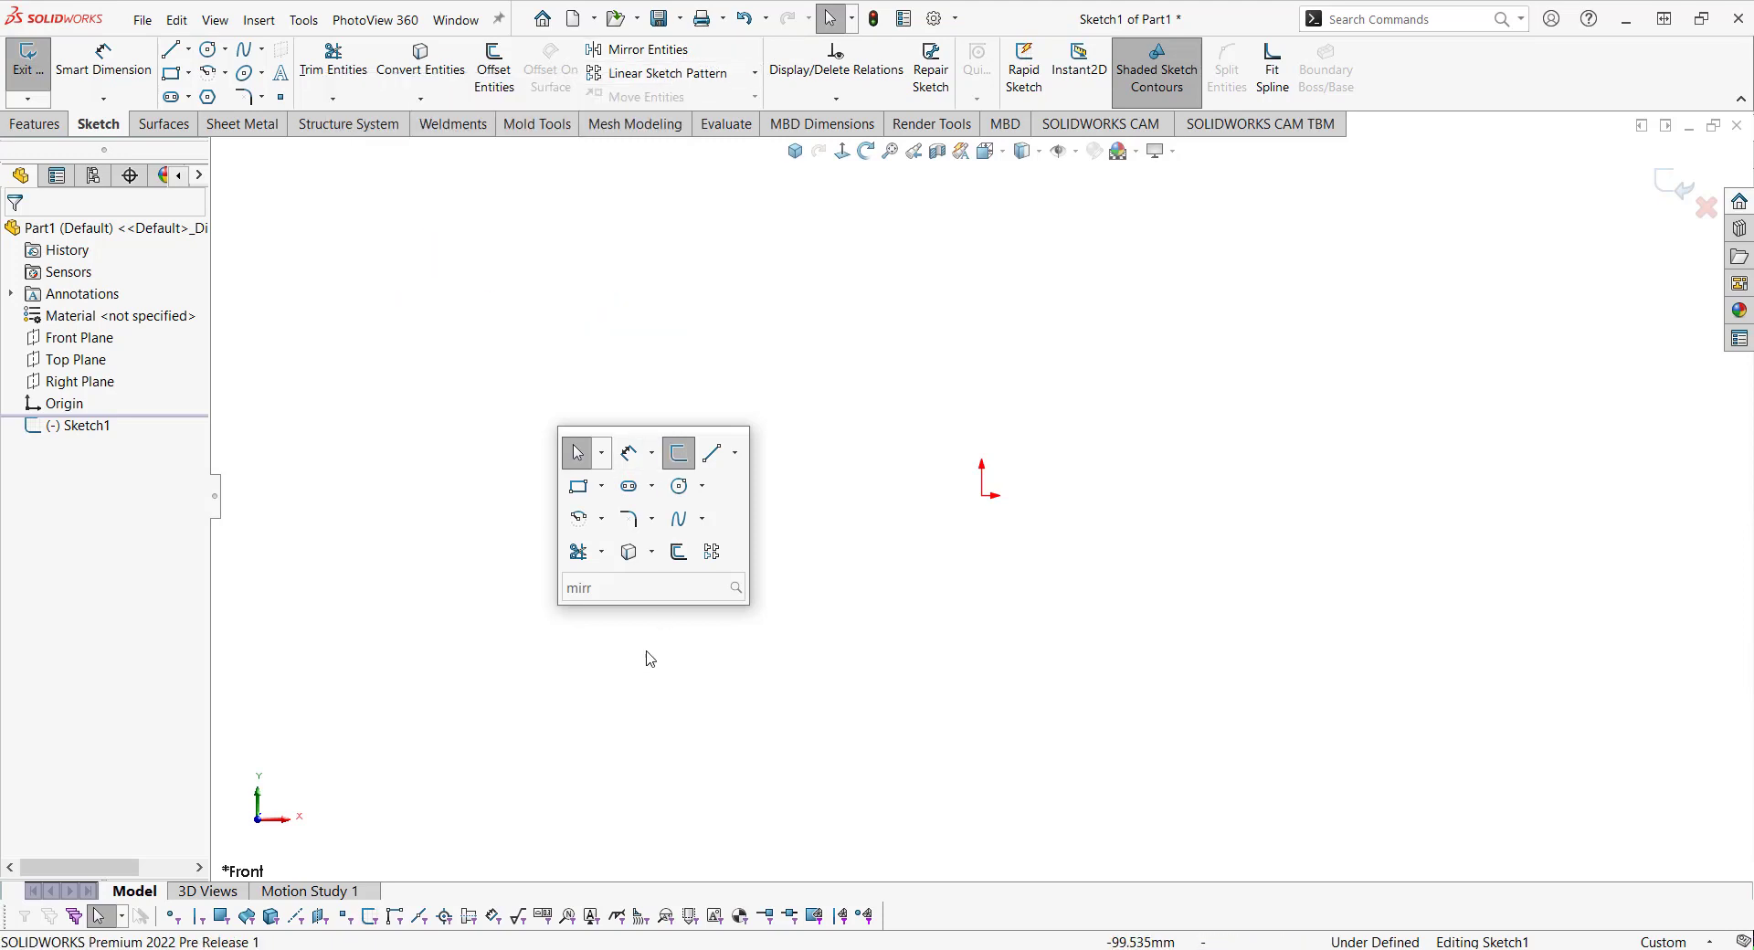
pyautogui.click(626, 596)
pyautogui.write('mir')
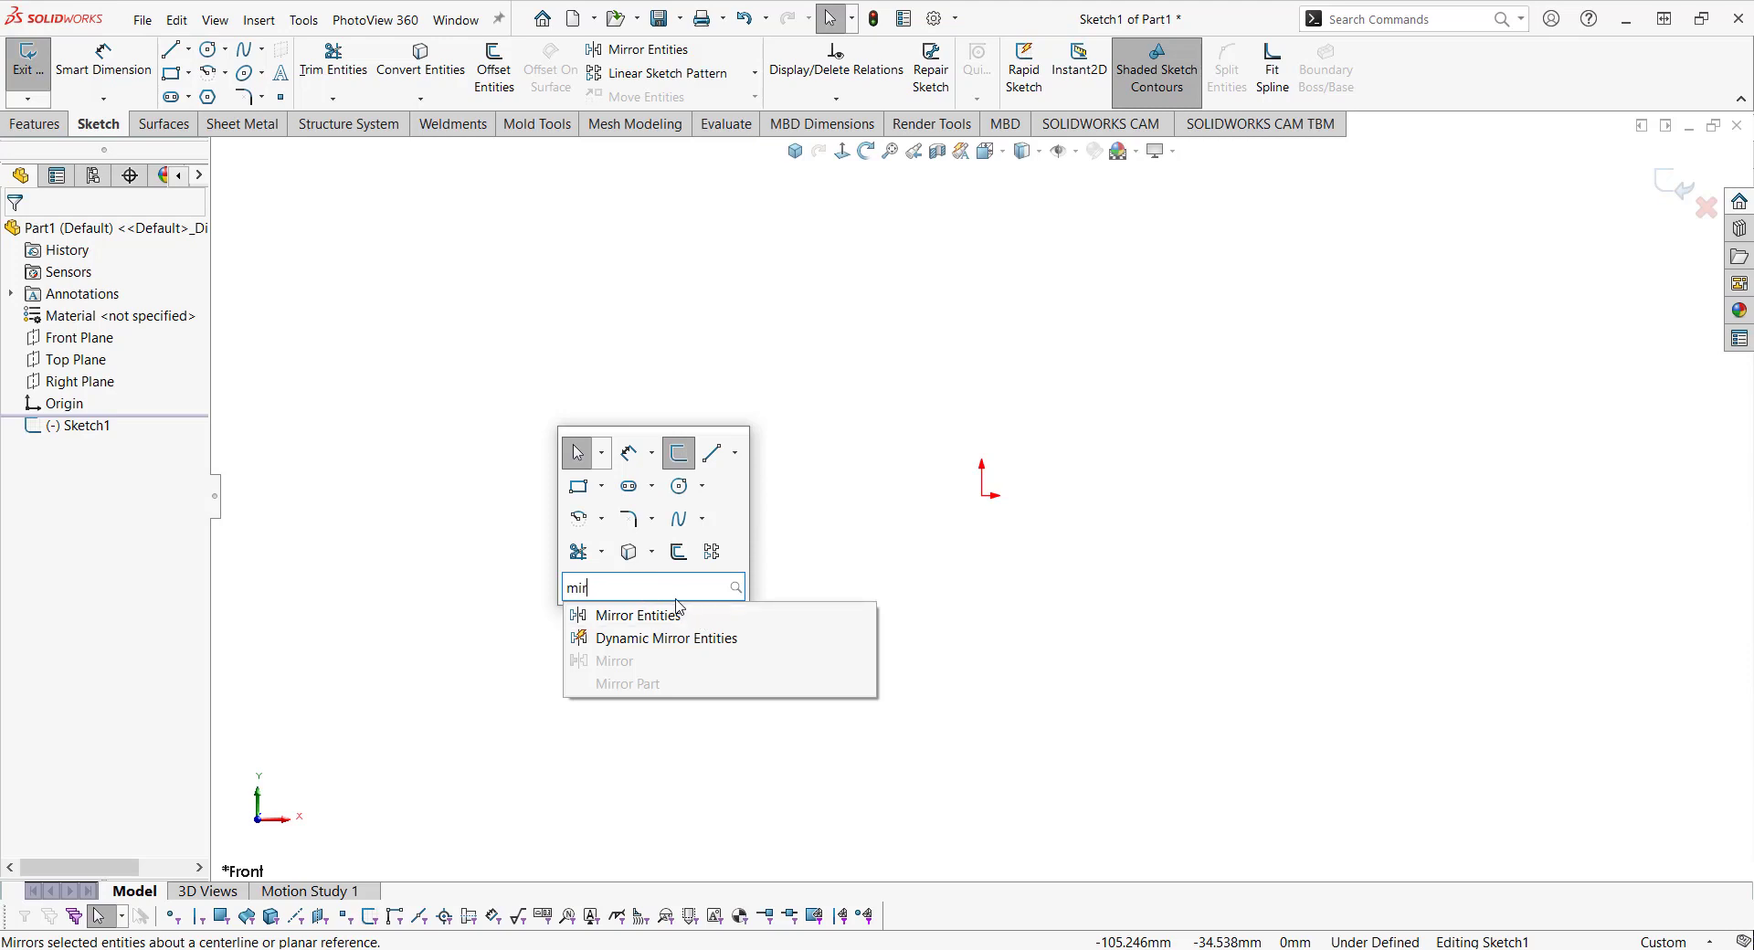
# Insert Mirror Entities into the sketch shortcut bar, then close the bar.
pyautogui.click(655, 584)
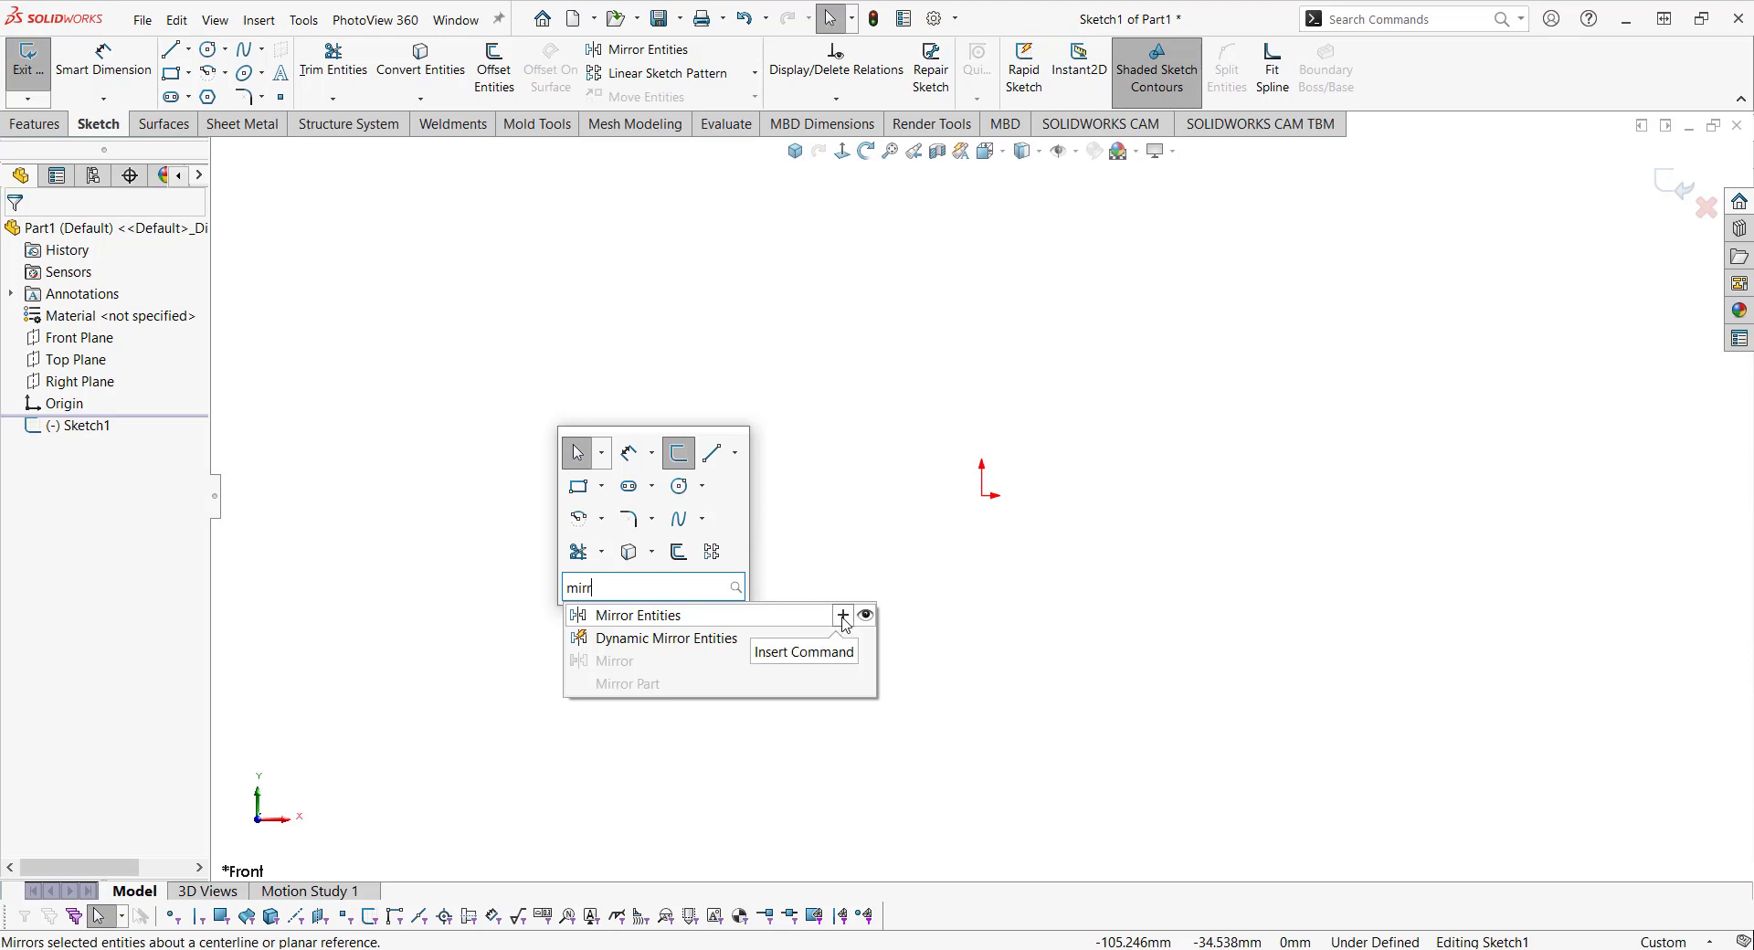
pyautogui.click(843, 617)
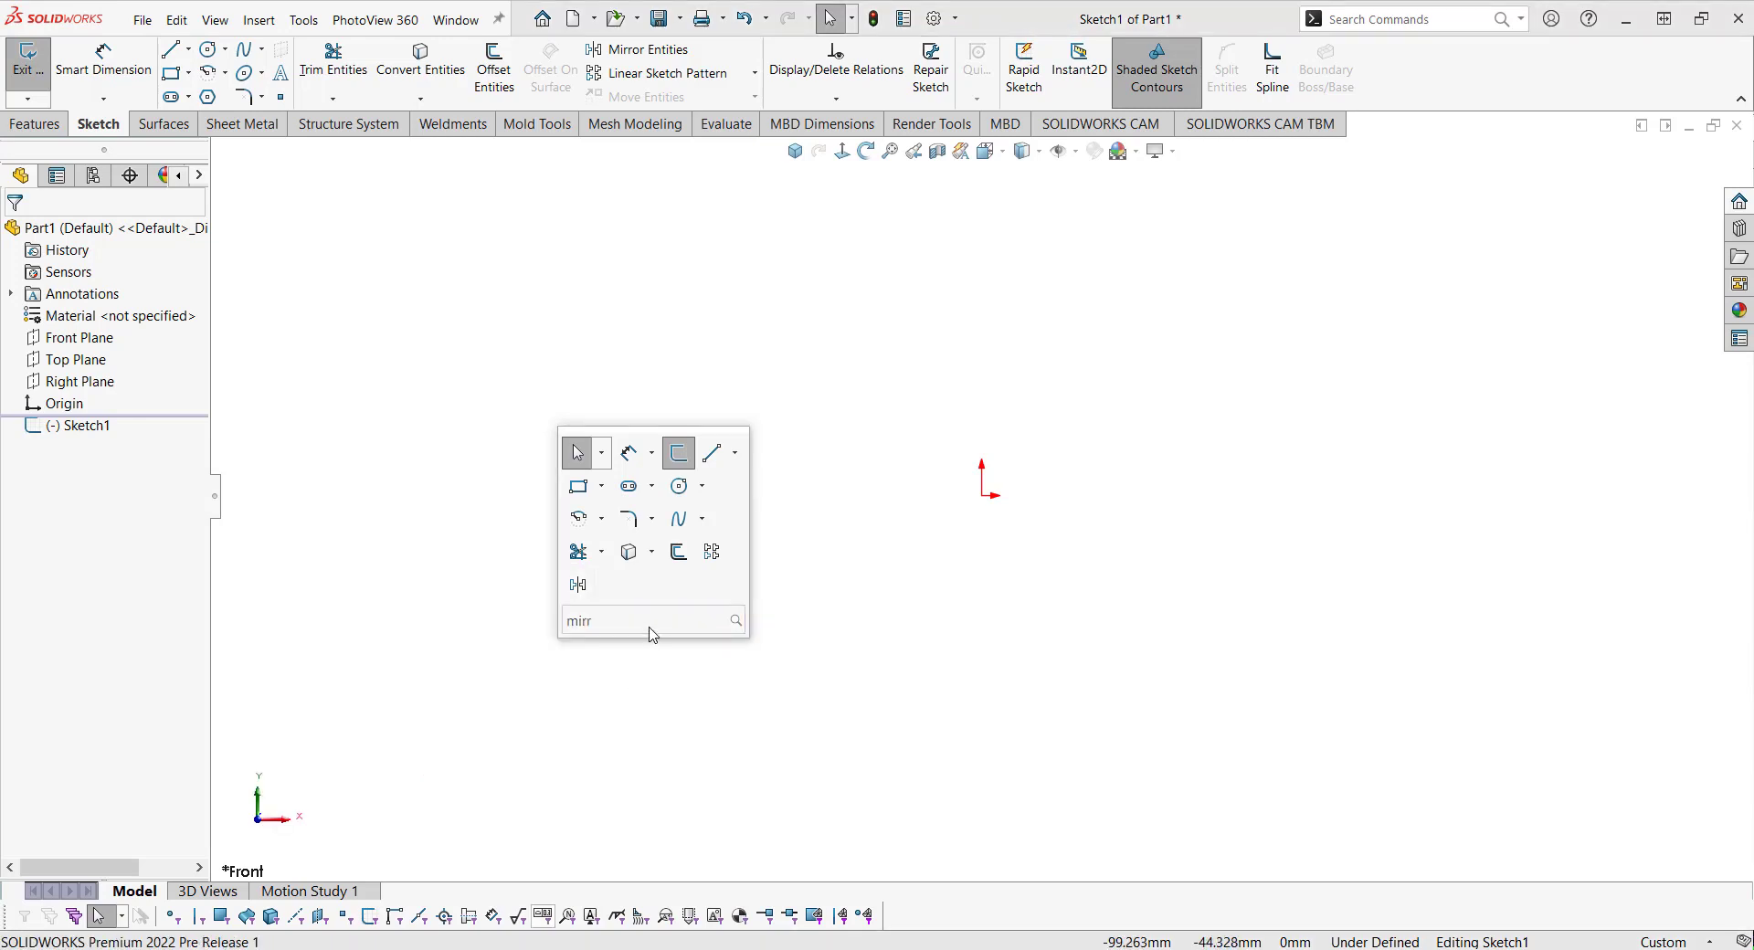
pyautogui.press('Escape')
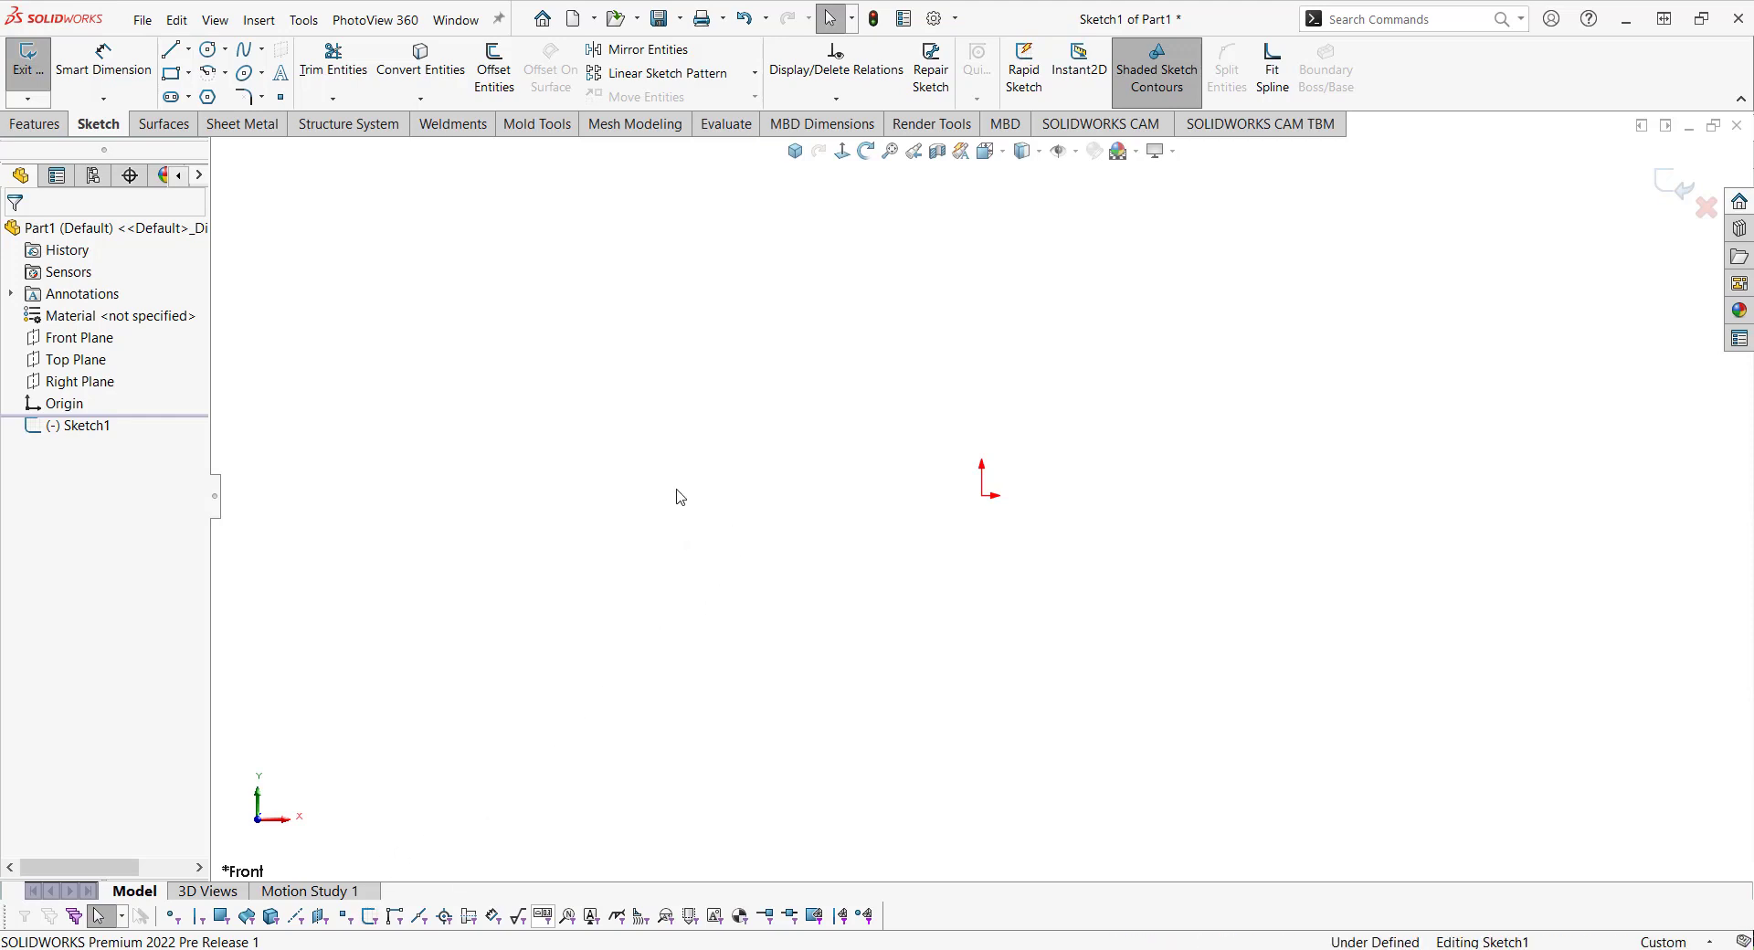
# Draw a small circle just to the right of the origin.
pyautogui.press('s')
pyautogui.moveTo(935, 316)
pyautogui.mouseDown(button='right')
pyautogui.moveTo(878, 323)
pyautogui.moveTo(1171, 337)
pyautogui.mouseUp(button='right')
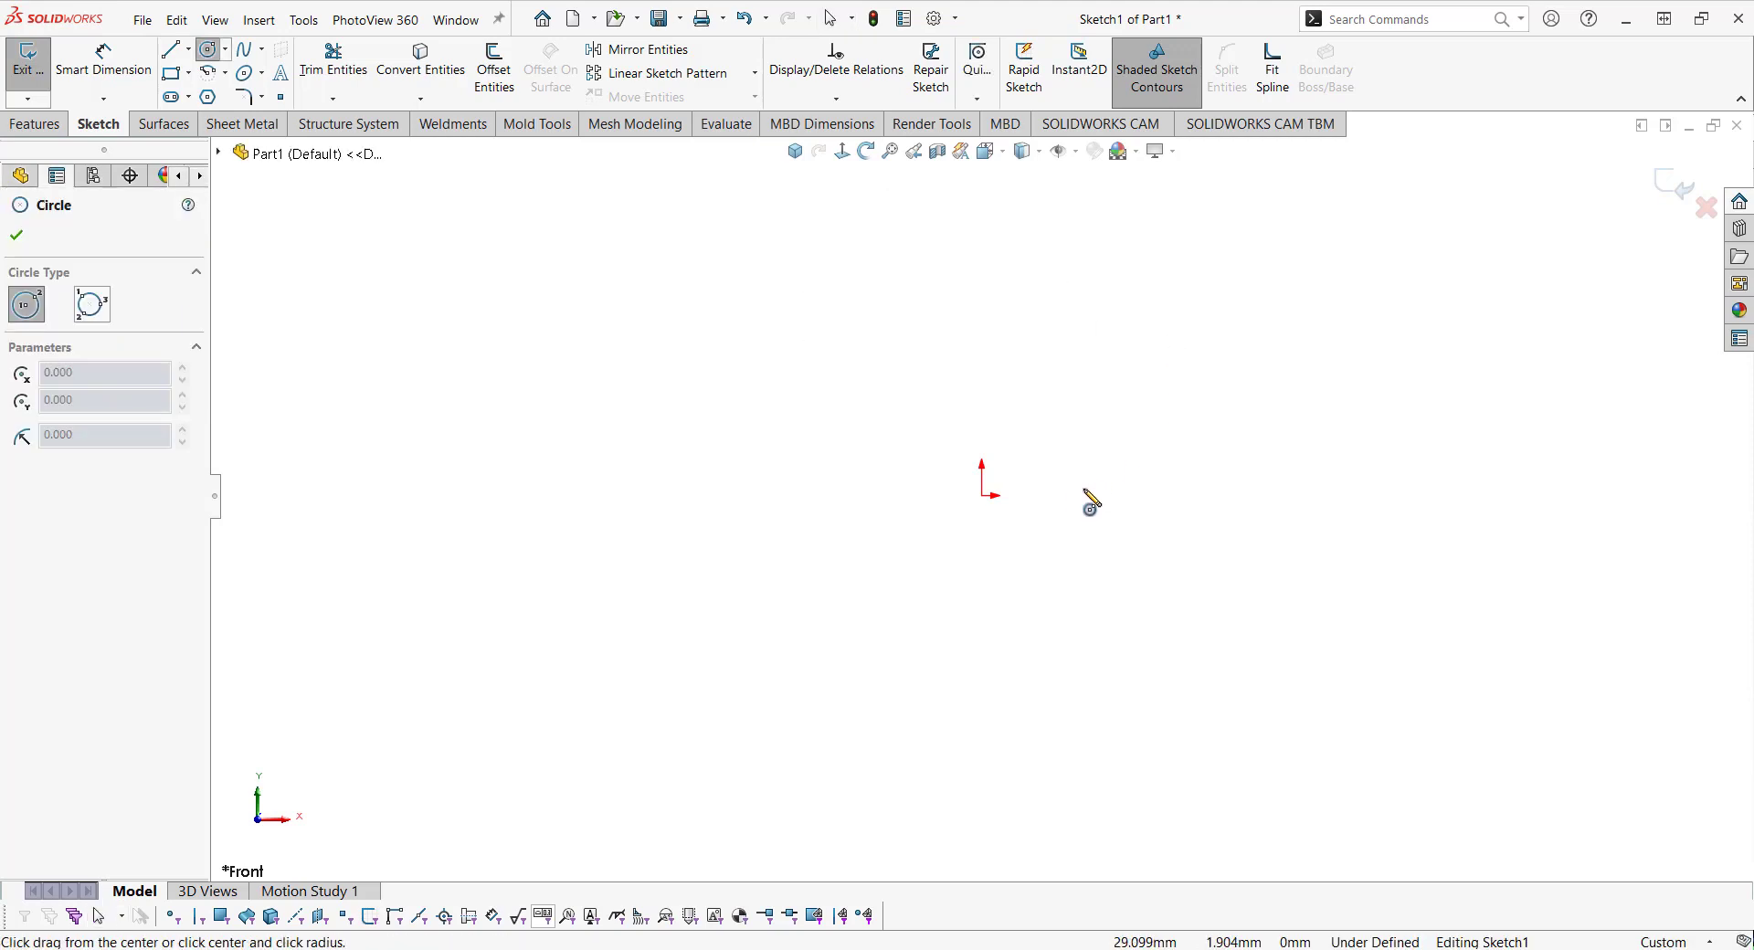
pyautogui.click(1097, 477)
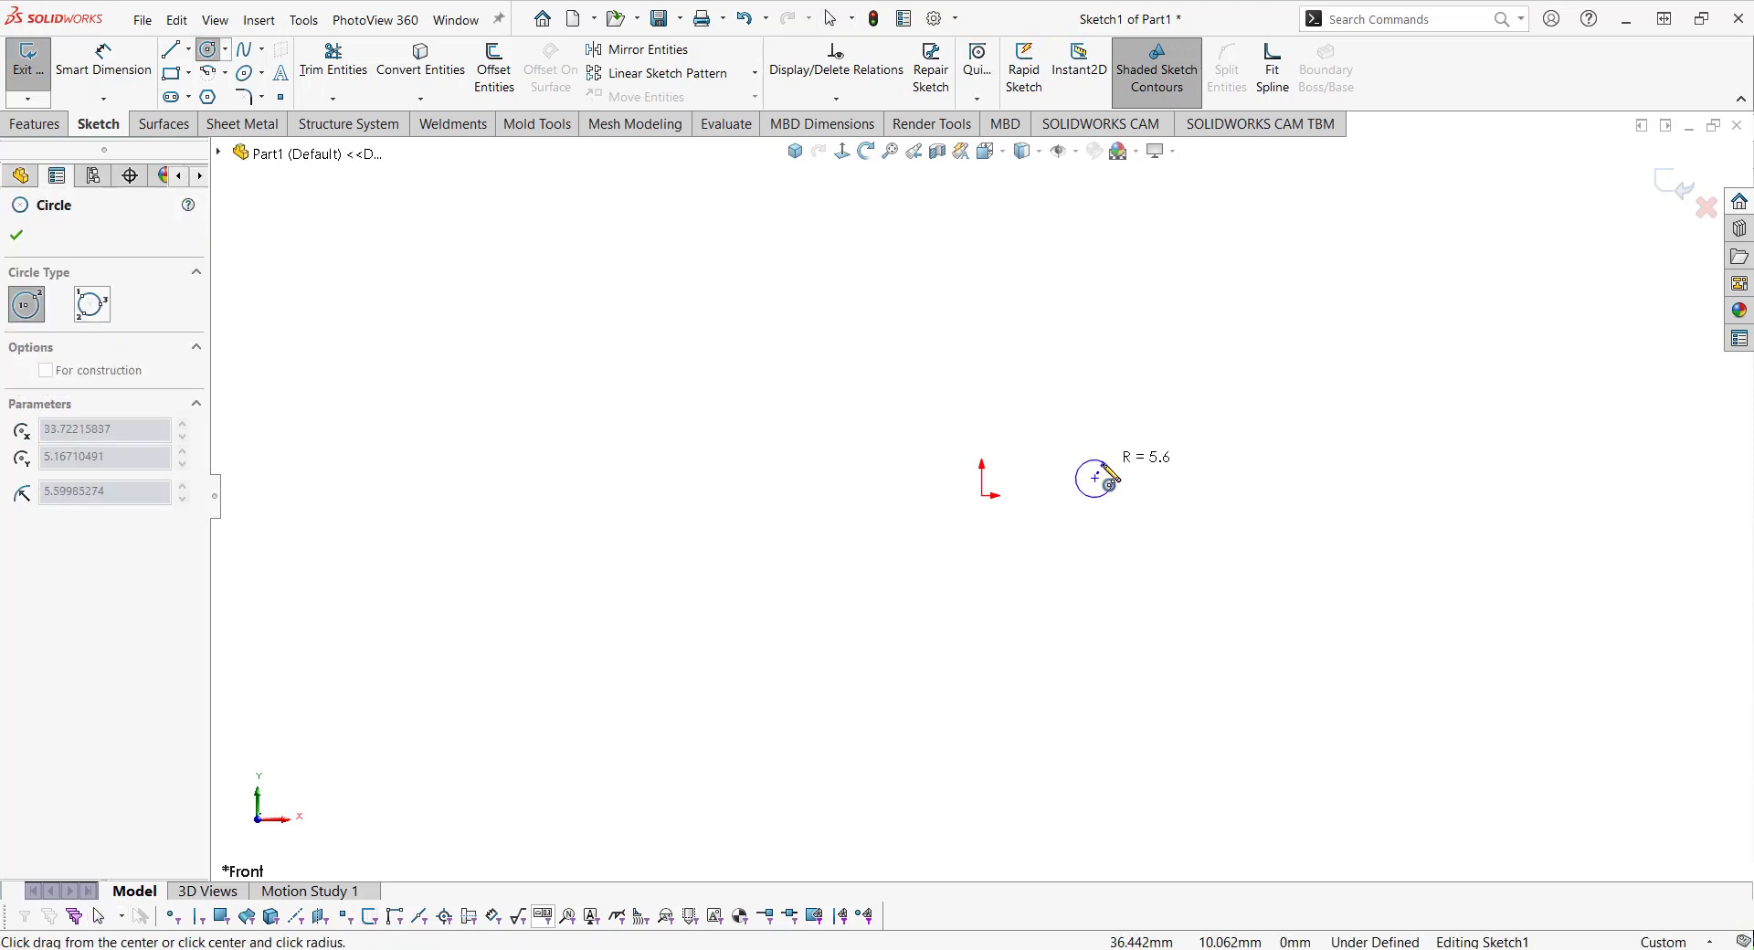
pyautogui.click(1108, 476)
# Draw a diagonal line from the origin up and to the right.
pyautogui.moveTo(1262, 559); pyautogui.dragTo(1047, 552, button='right')
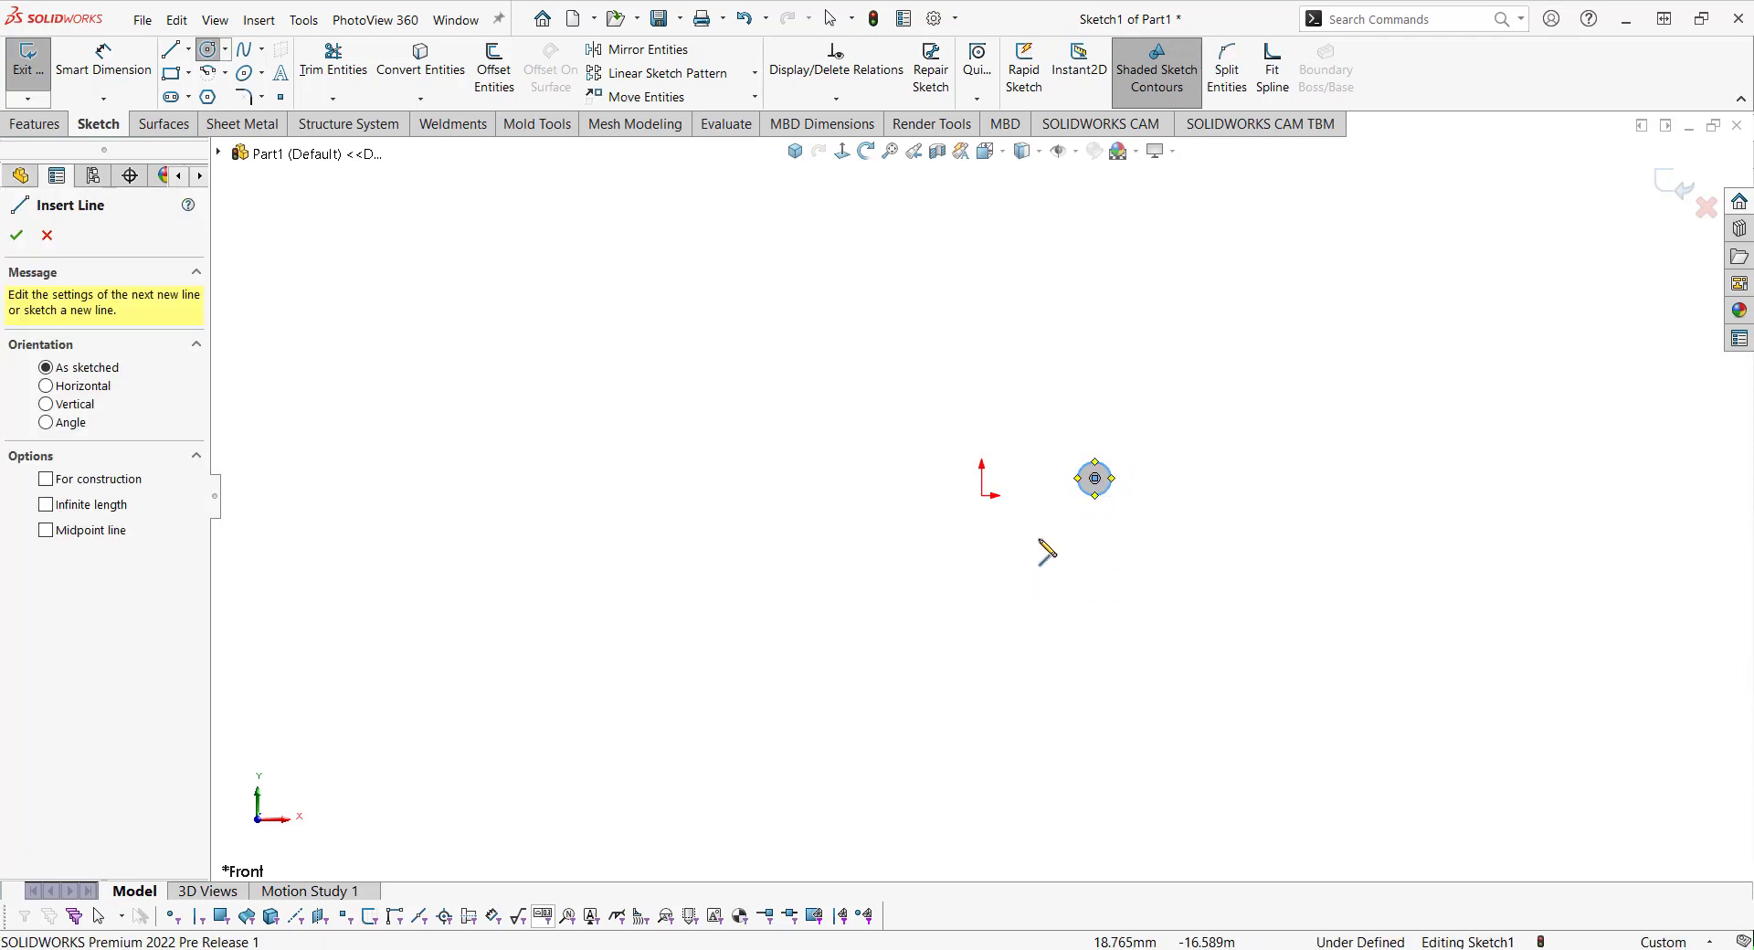
pyautogui.click(983, 494)
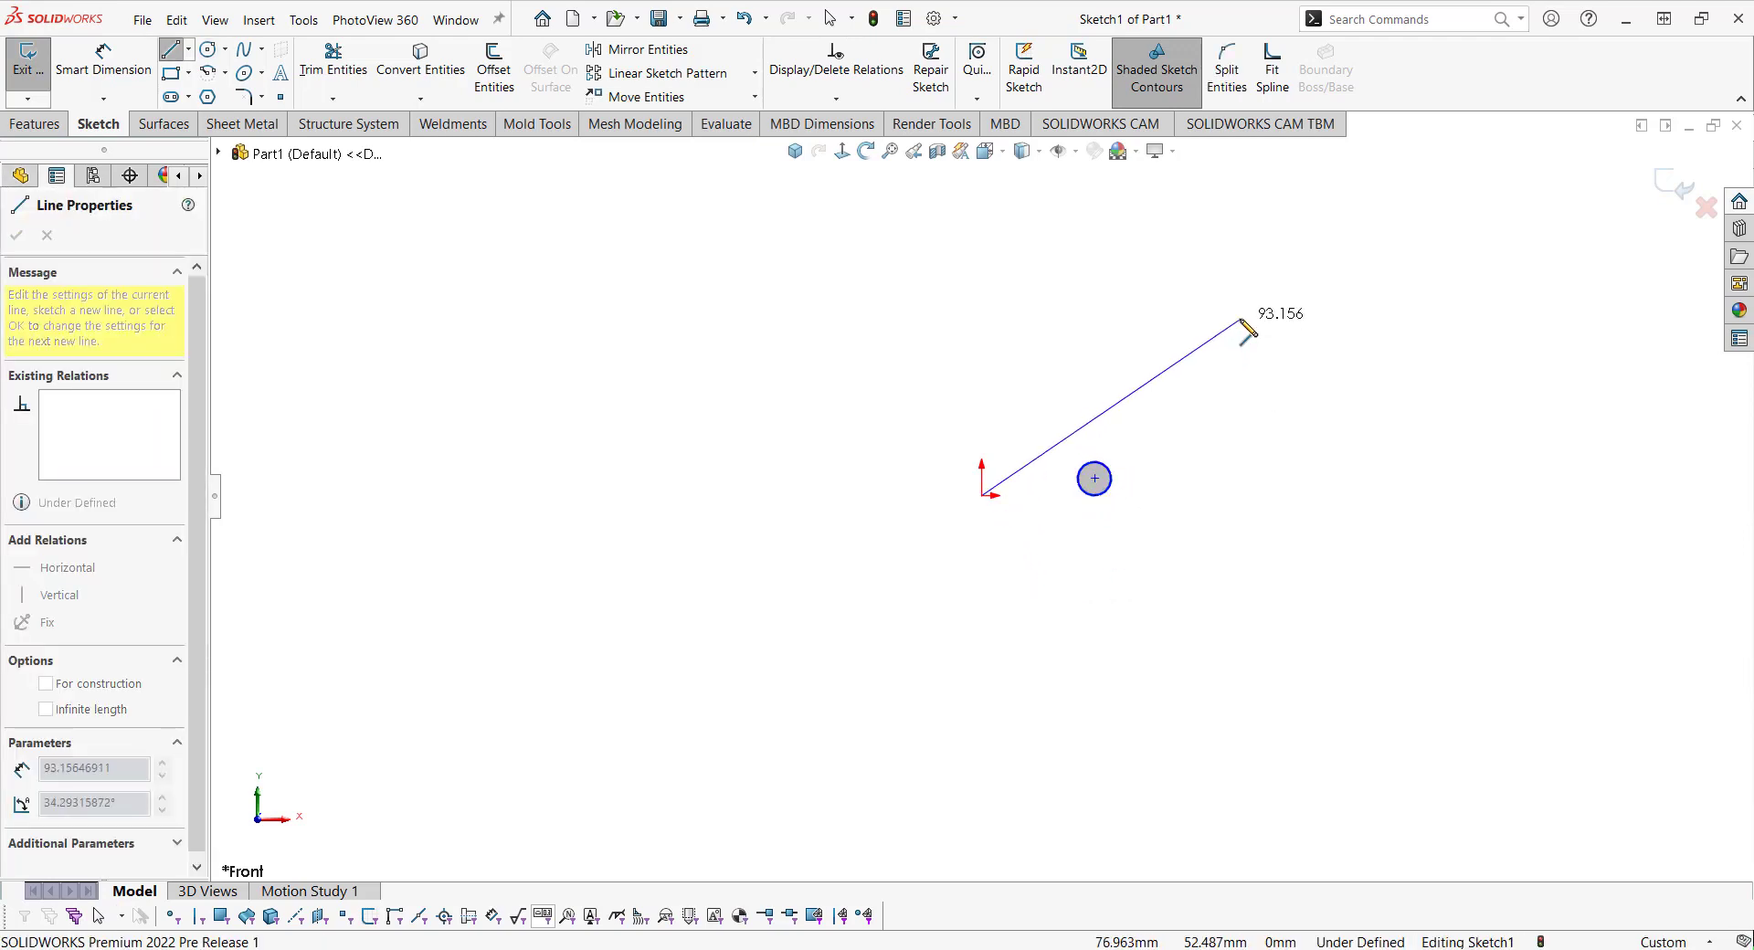
pyautogui.click(1290, 265)
pyautogui.press('Escape')
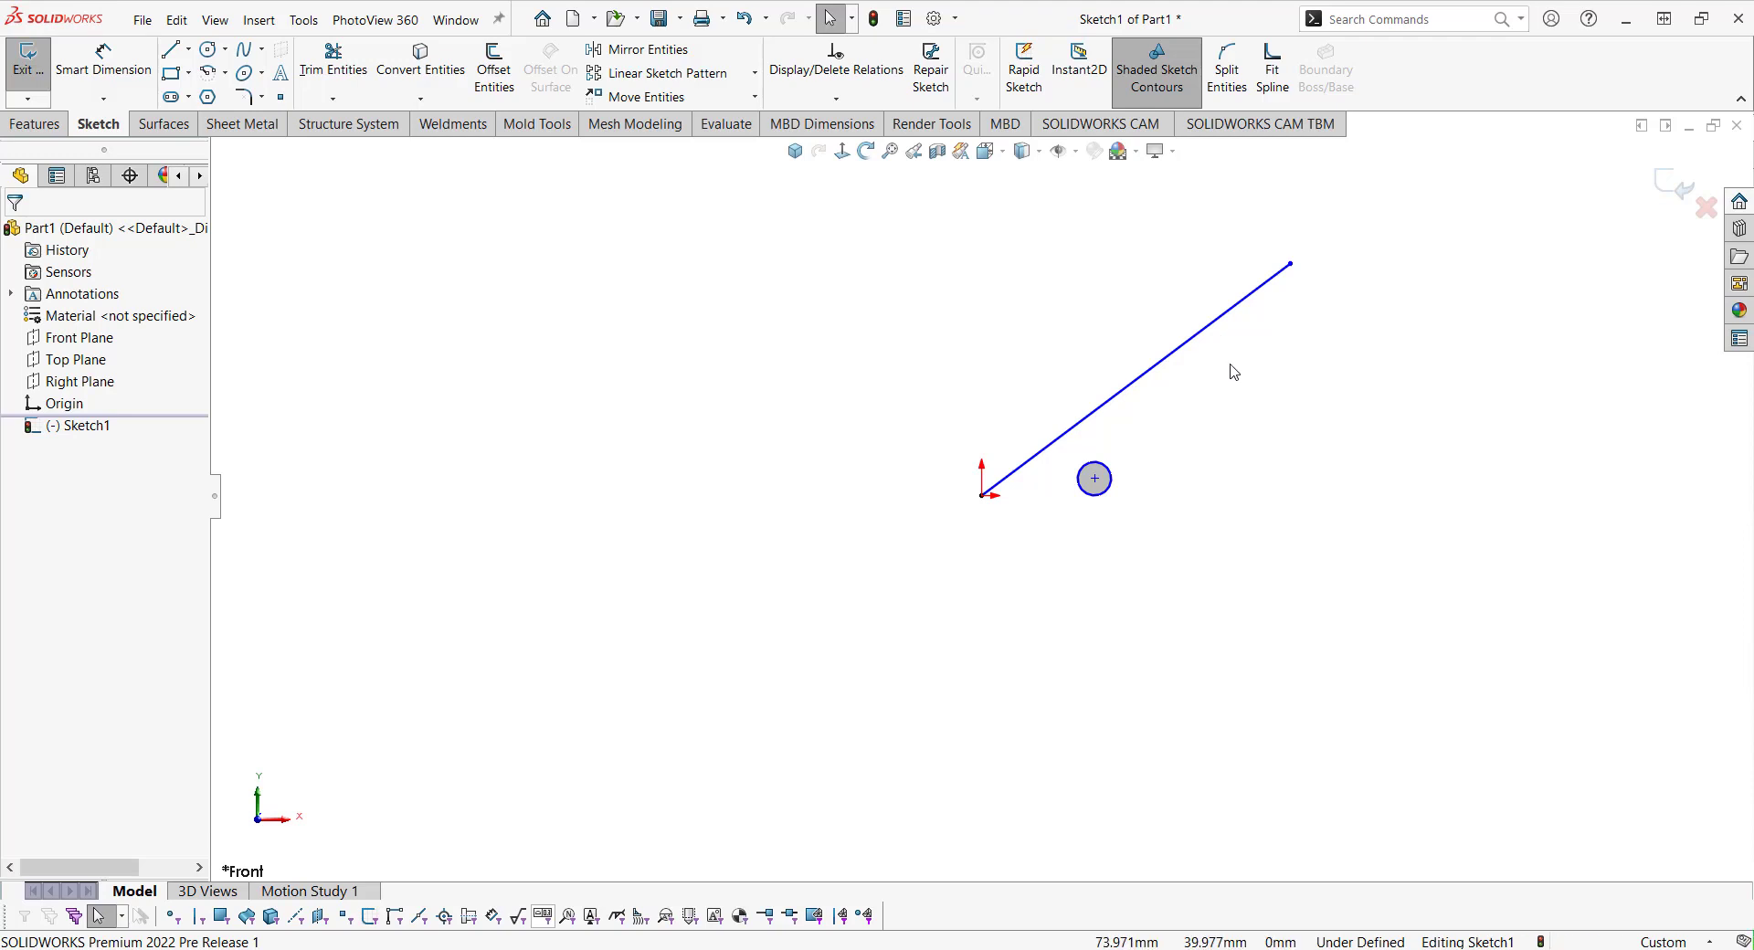
# Start a linear sketch pattern of the circle, directed along the sloped line instead of the X-axis.
pyautogui.scroll(-1, 1135, 454)
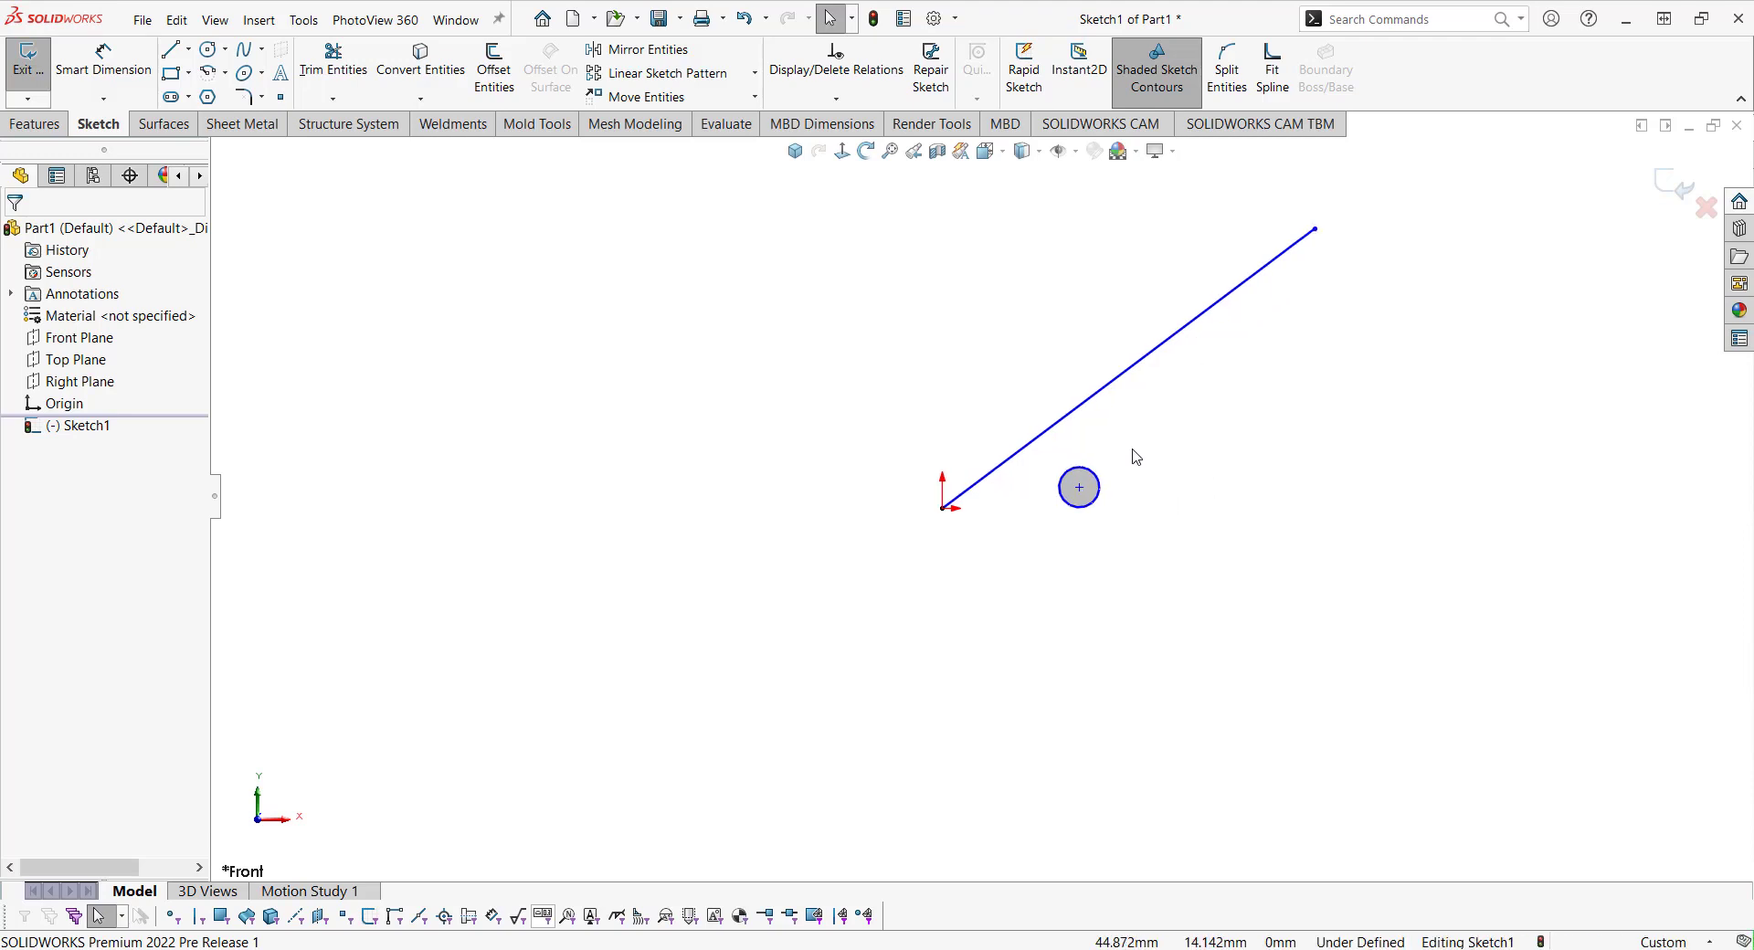
pyautogui.click(660, 81)
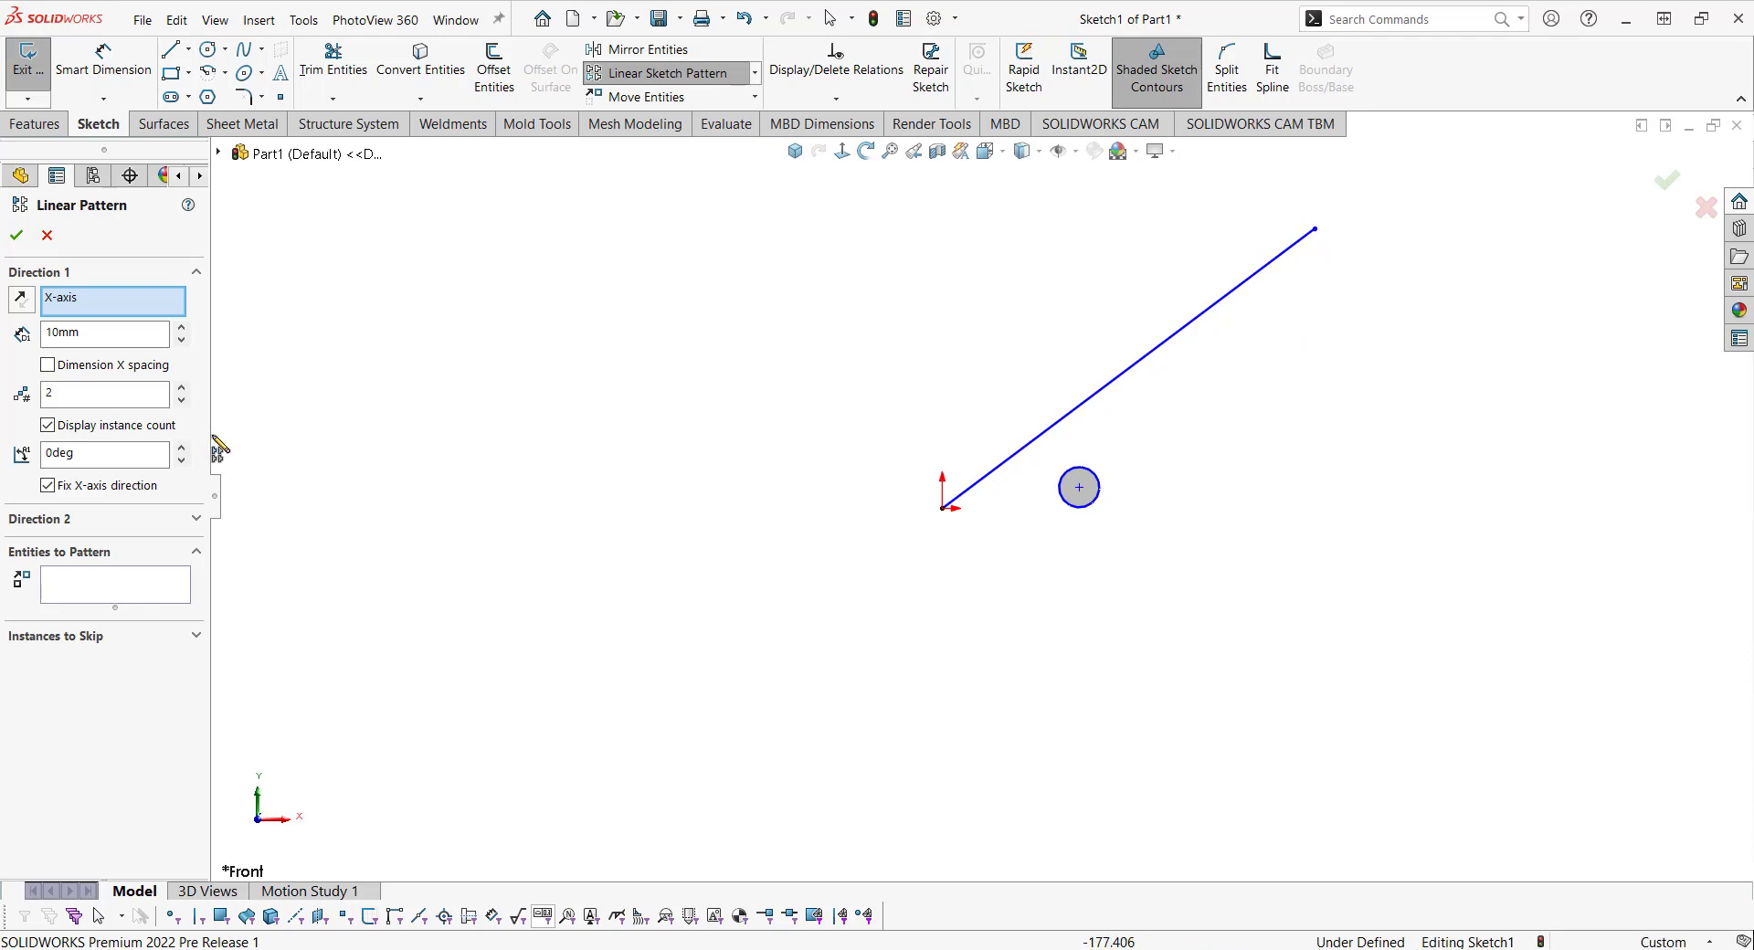
pyautogui.click(105, 586)
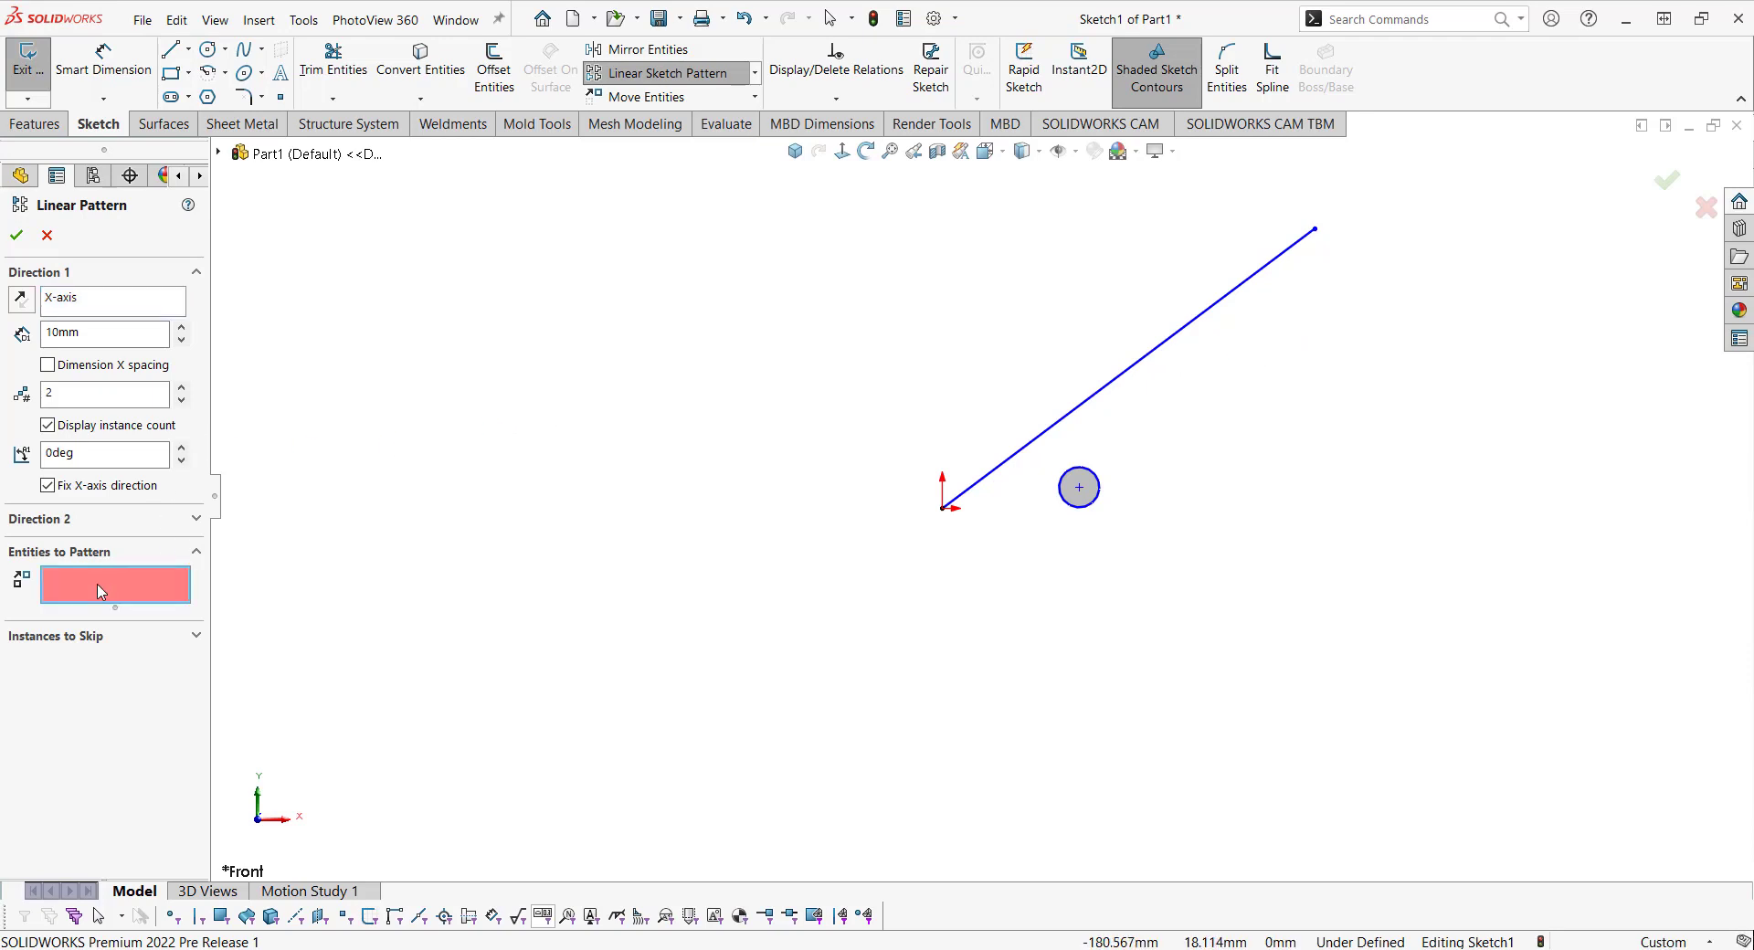
pyautogui.click(1092, 472)
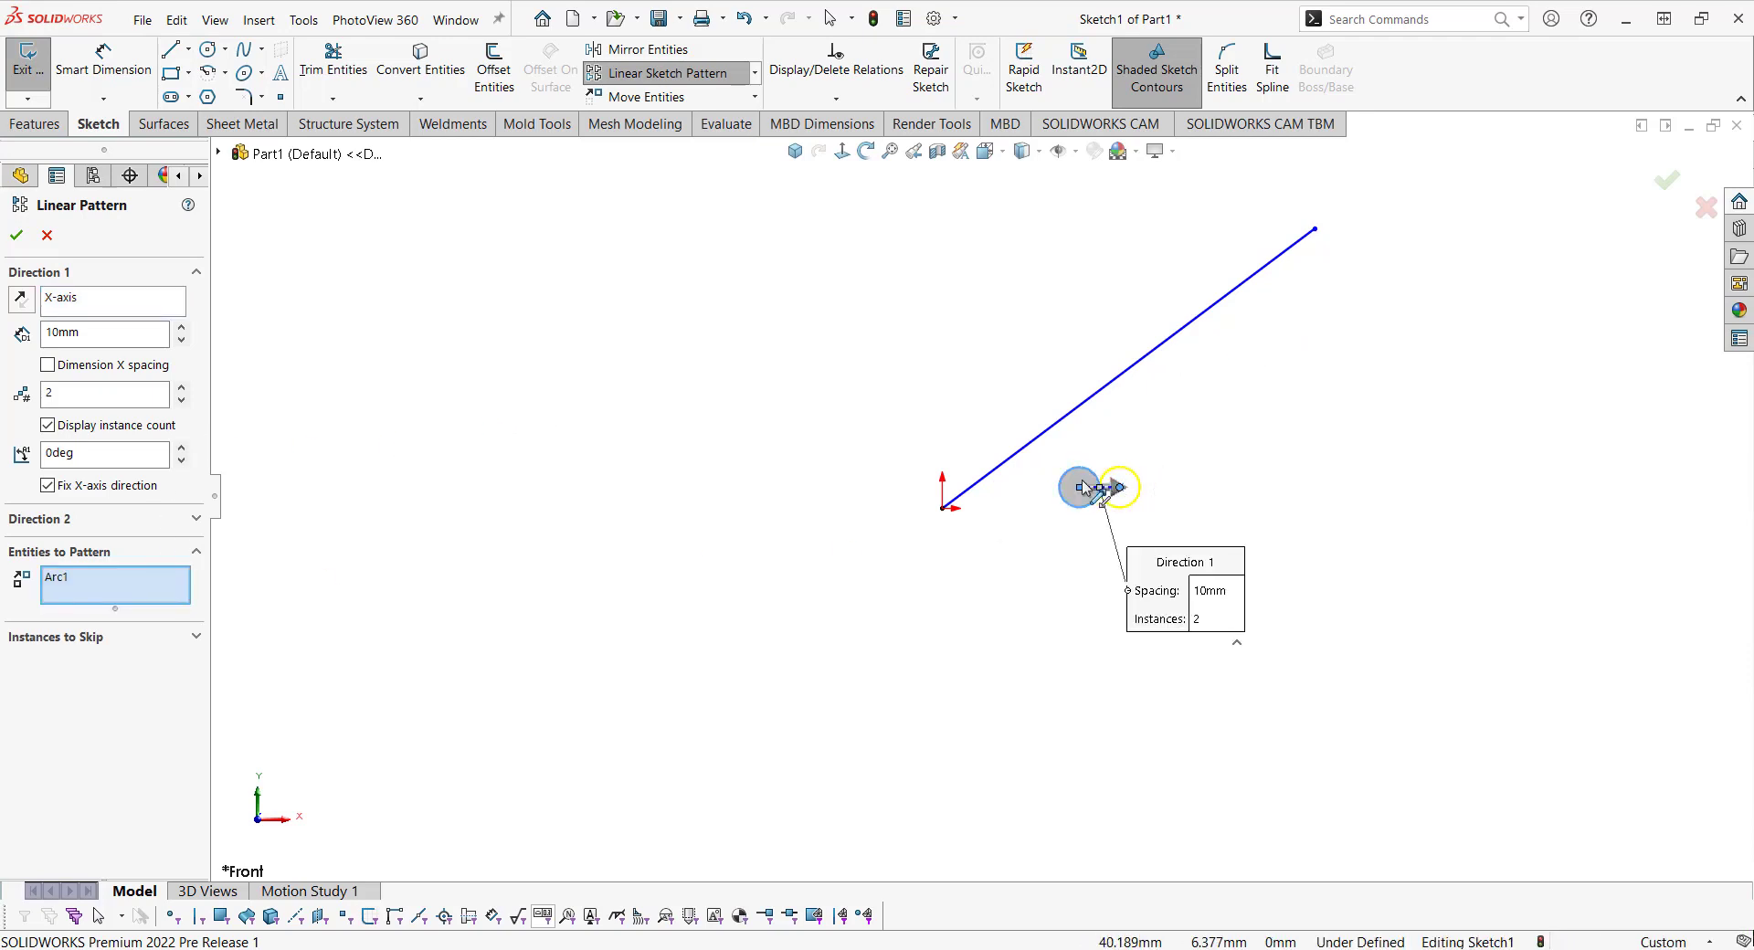
pyautogui.click(93, 307)
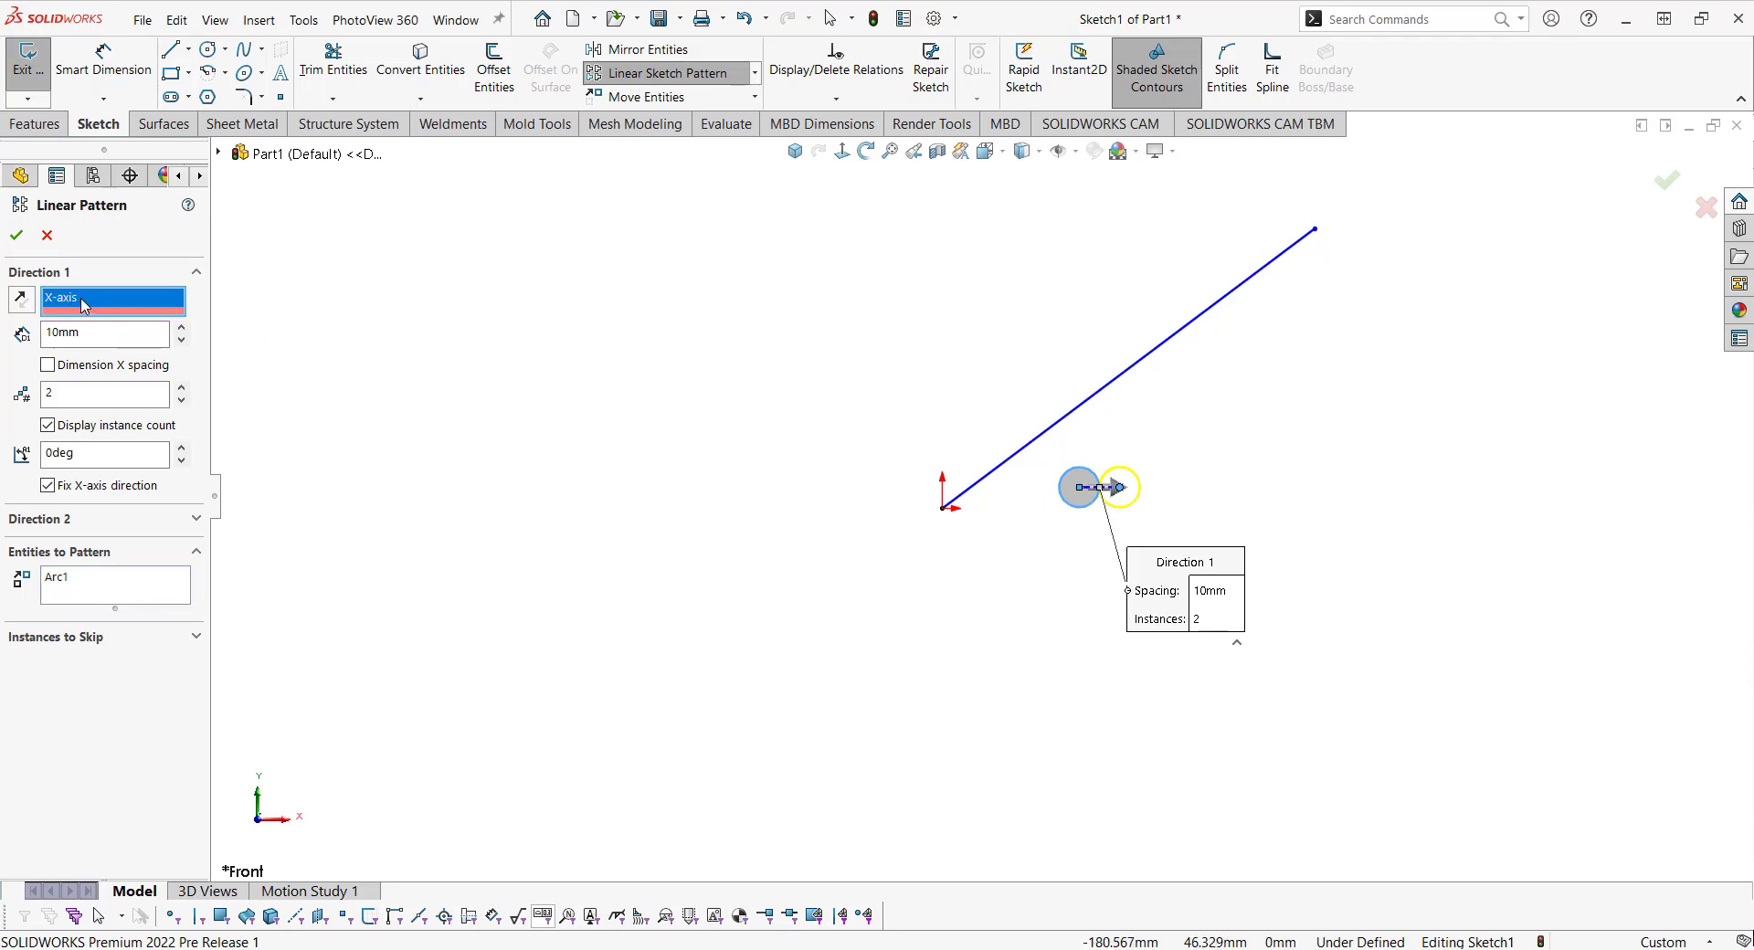
pyautogui.rightClick(86, 304)
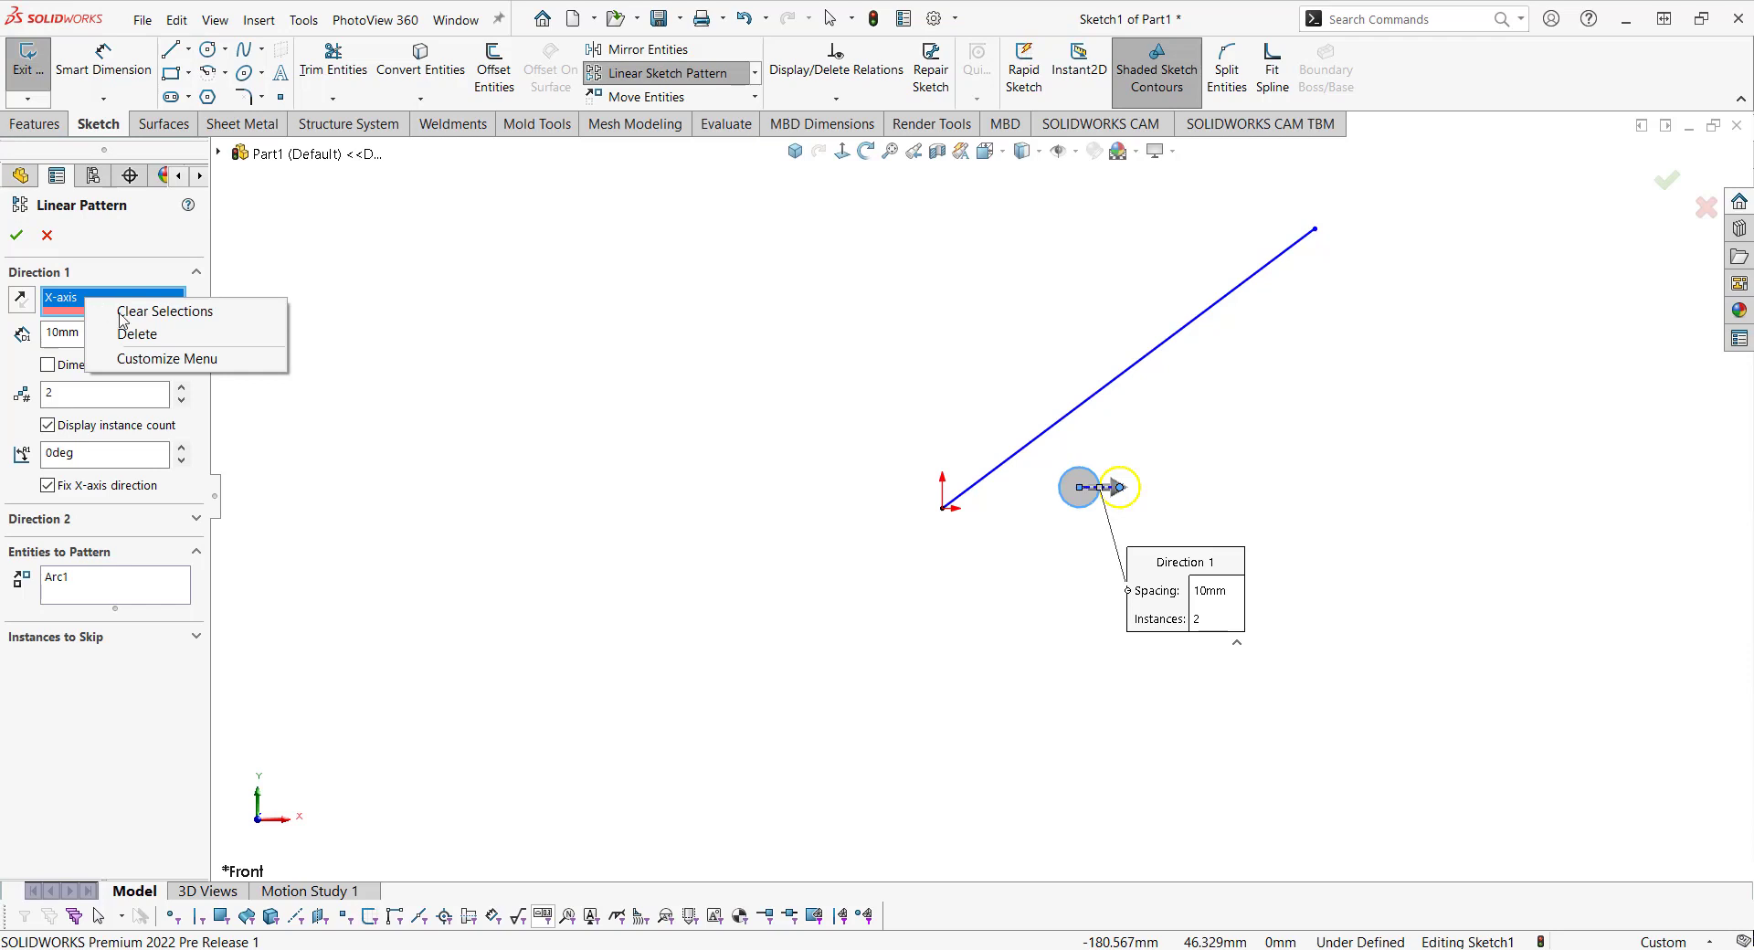
pyautogui.click(160, 312)
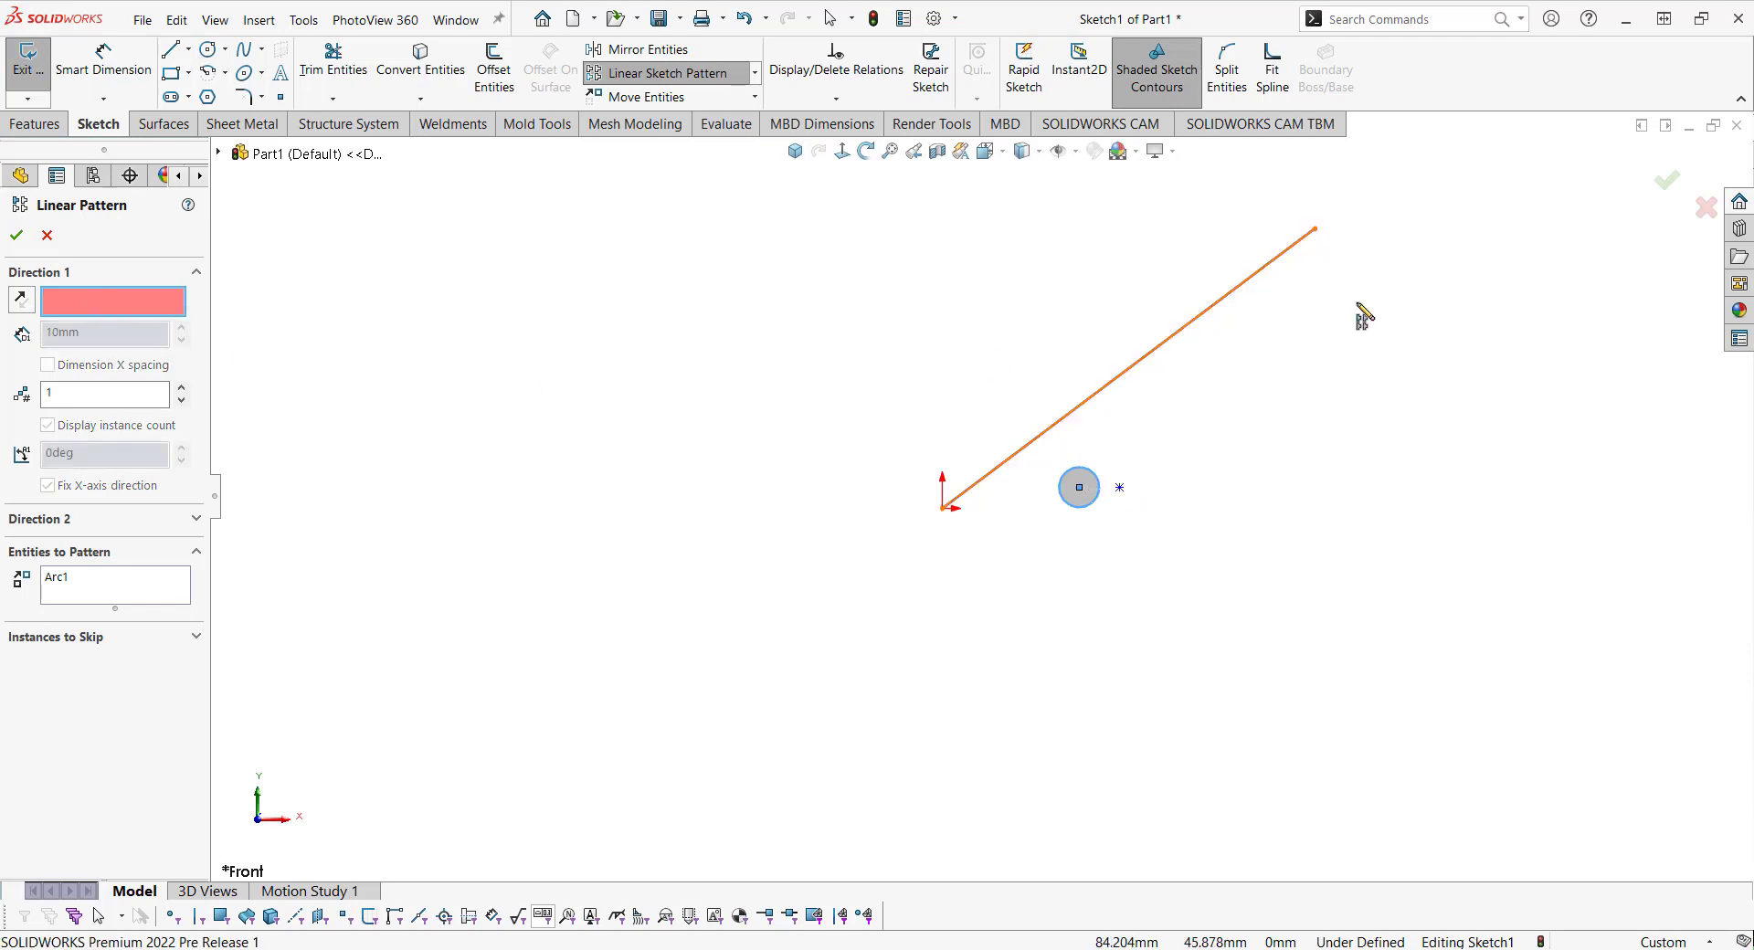
pyautogui.click(1092, 404)
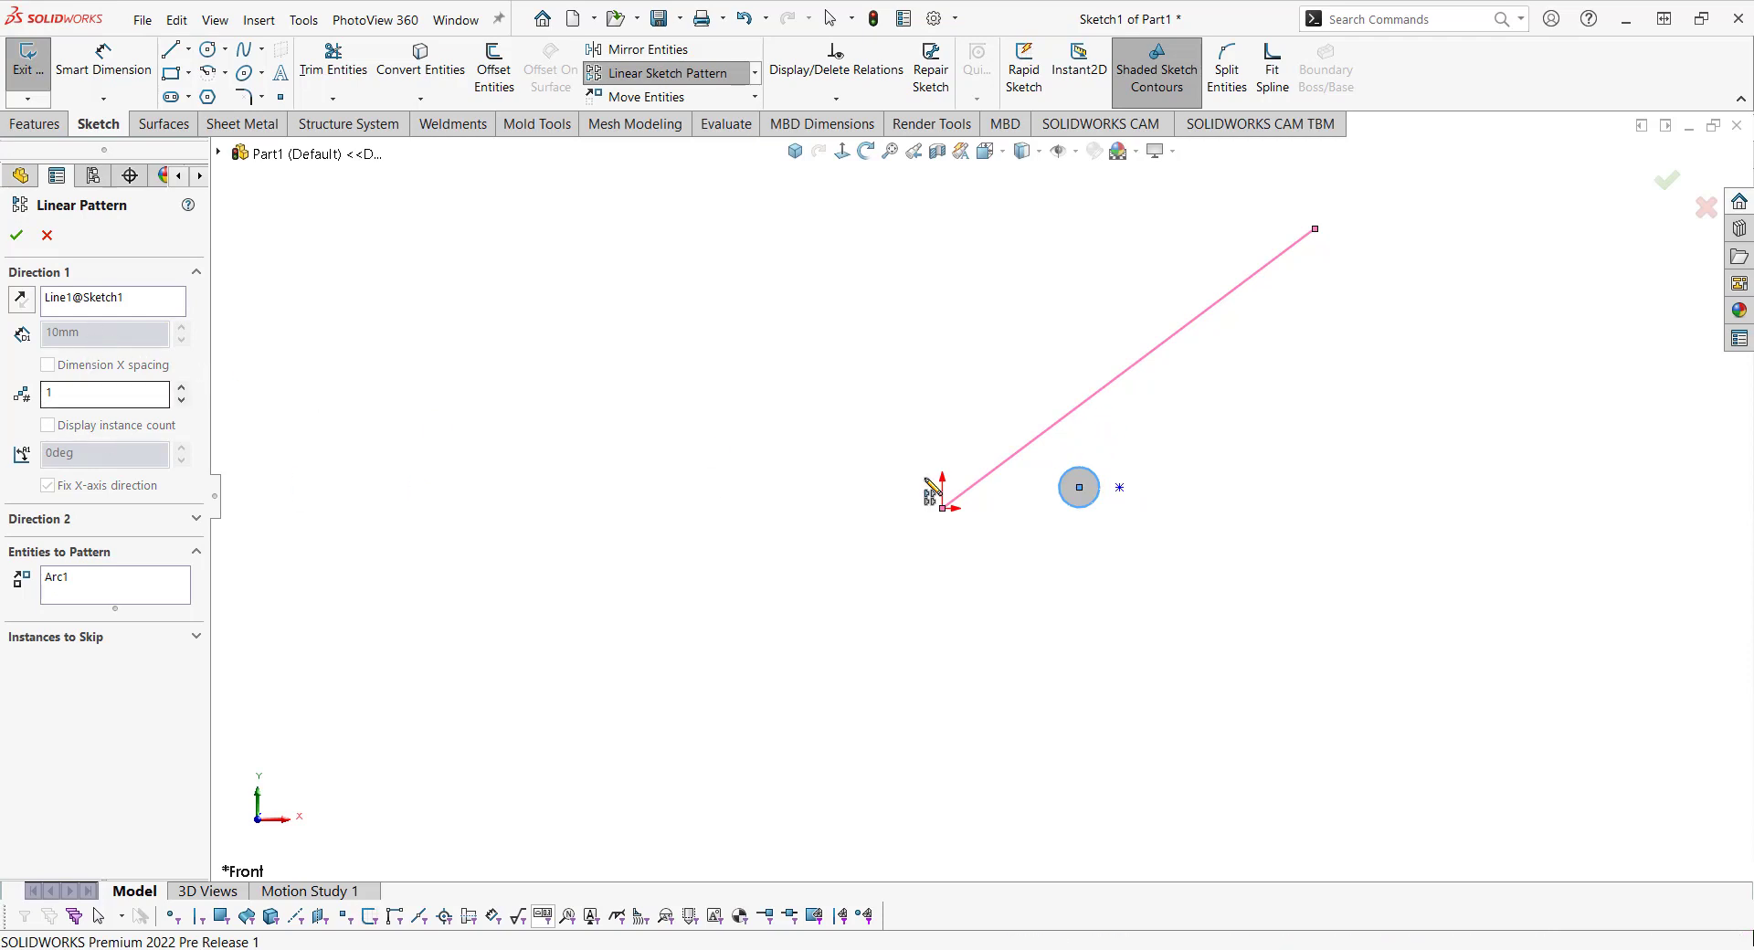
# Set the pattern to 5 instances spaced 20mm apart and accept it.
pyautogui.click(131, 394)
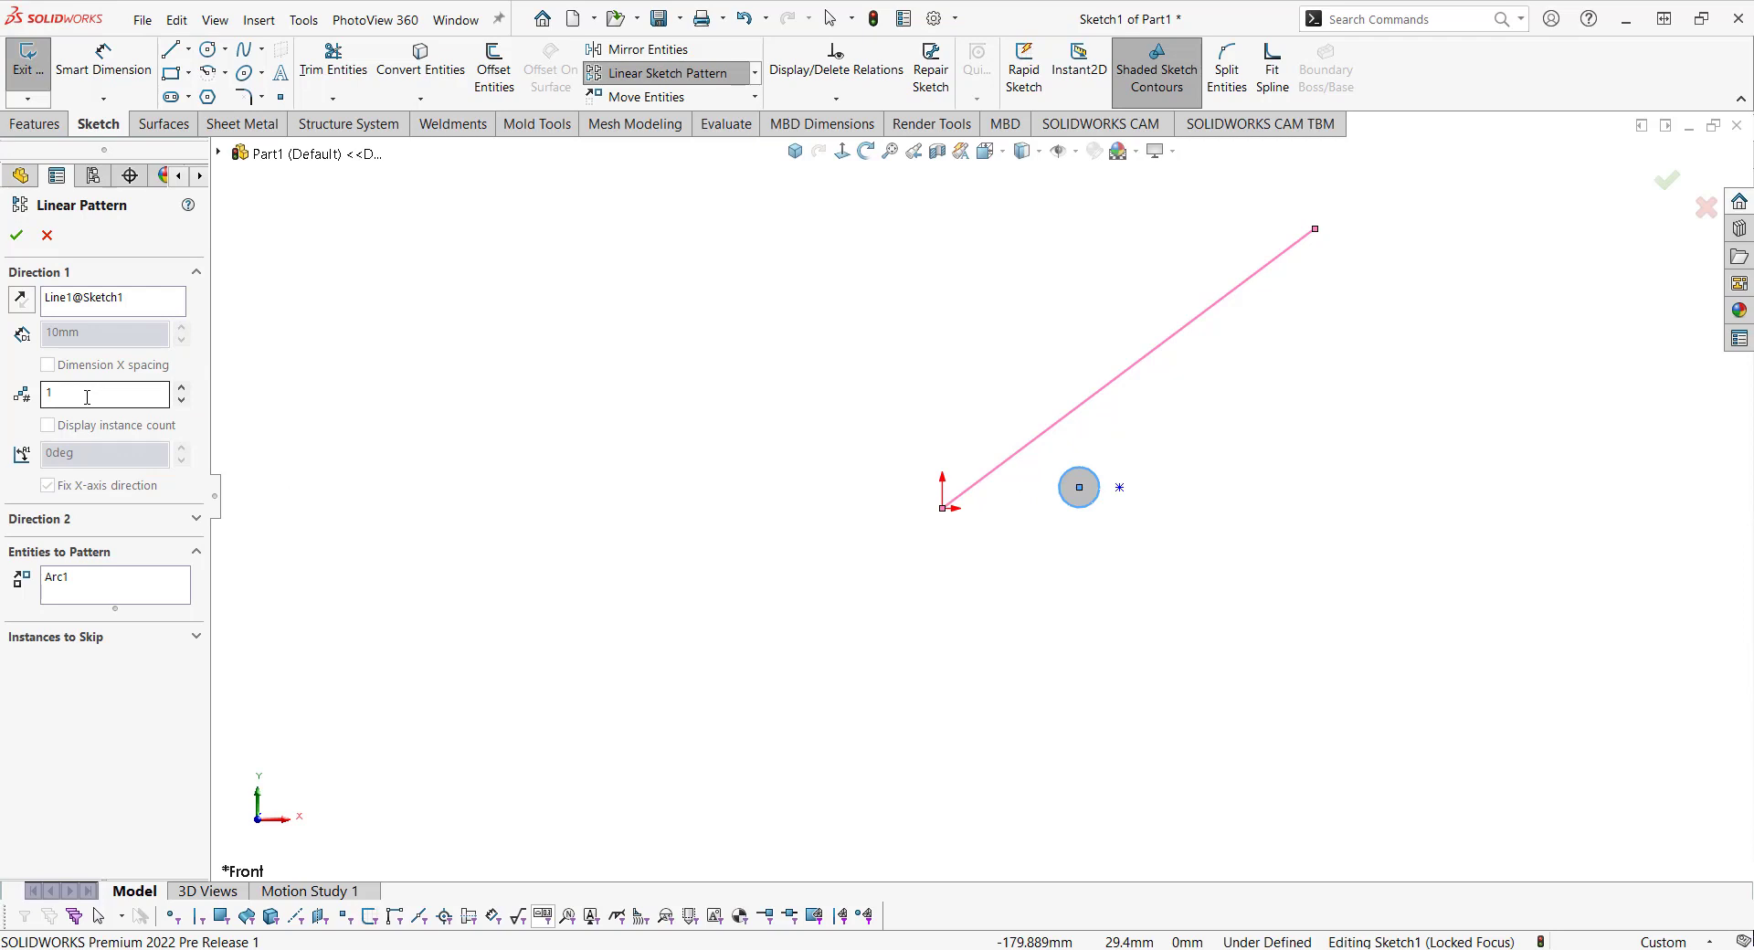
pyautogui.click(182, 390)
pyautogui.click(182, 390)
pyautogui.click(181, 388)
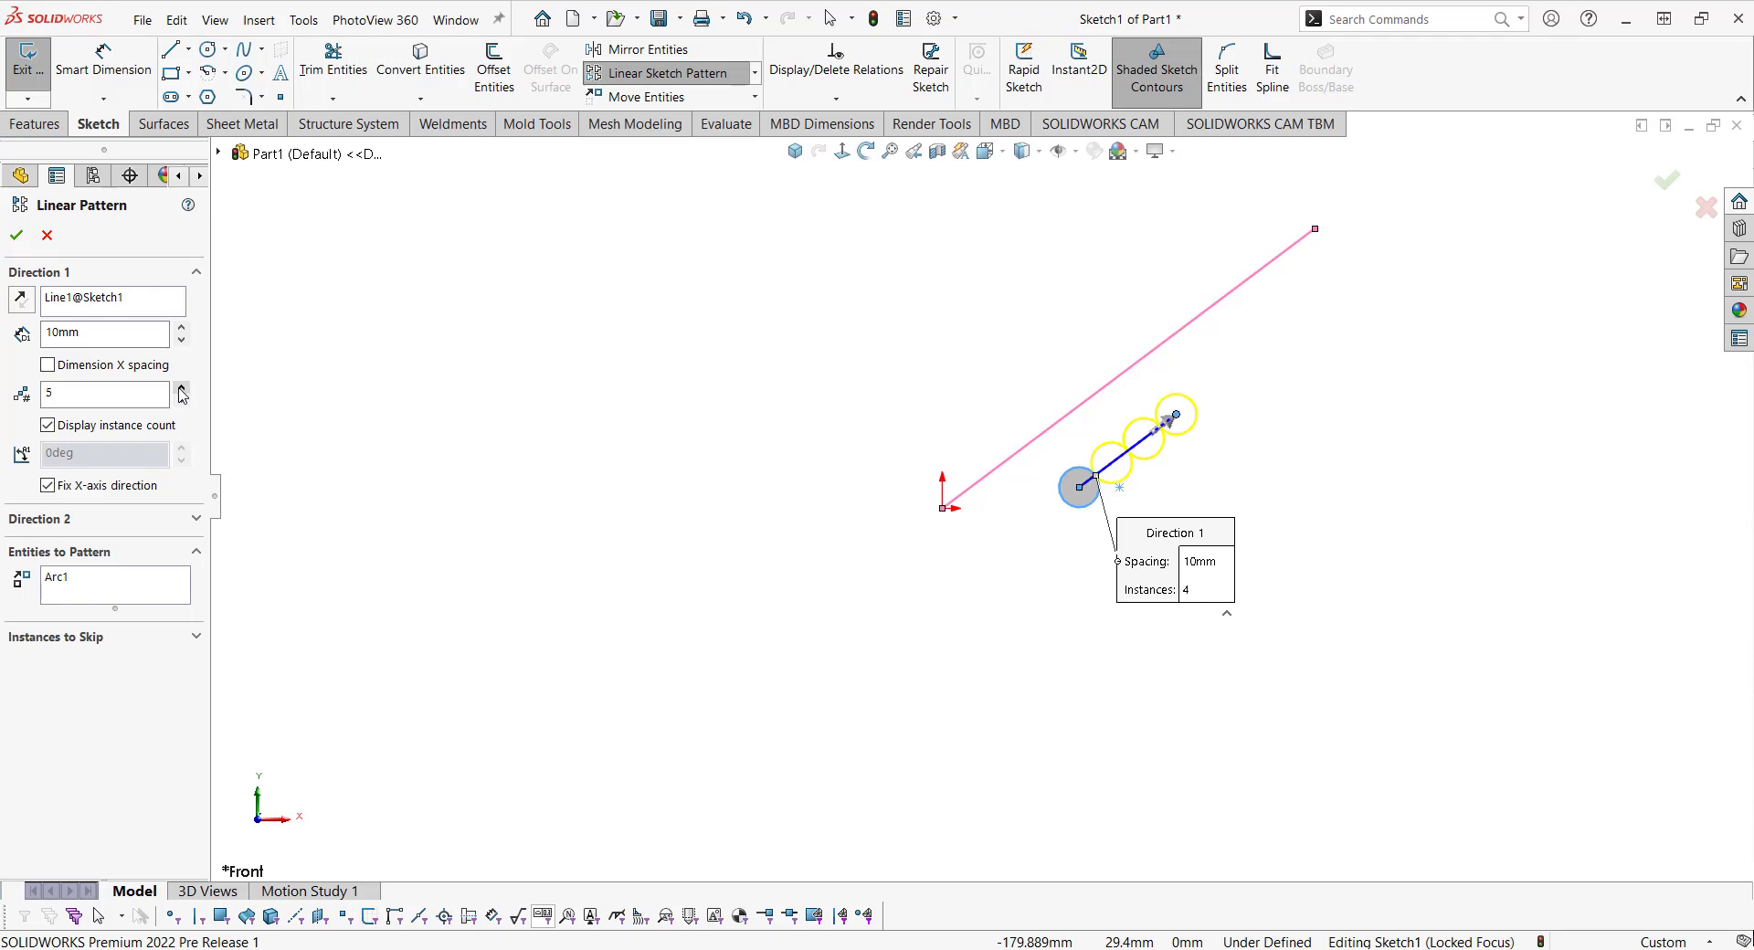
pyautogui.click(181, 388)
pyautogui.click(181, 327)
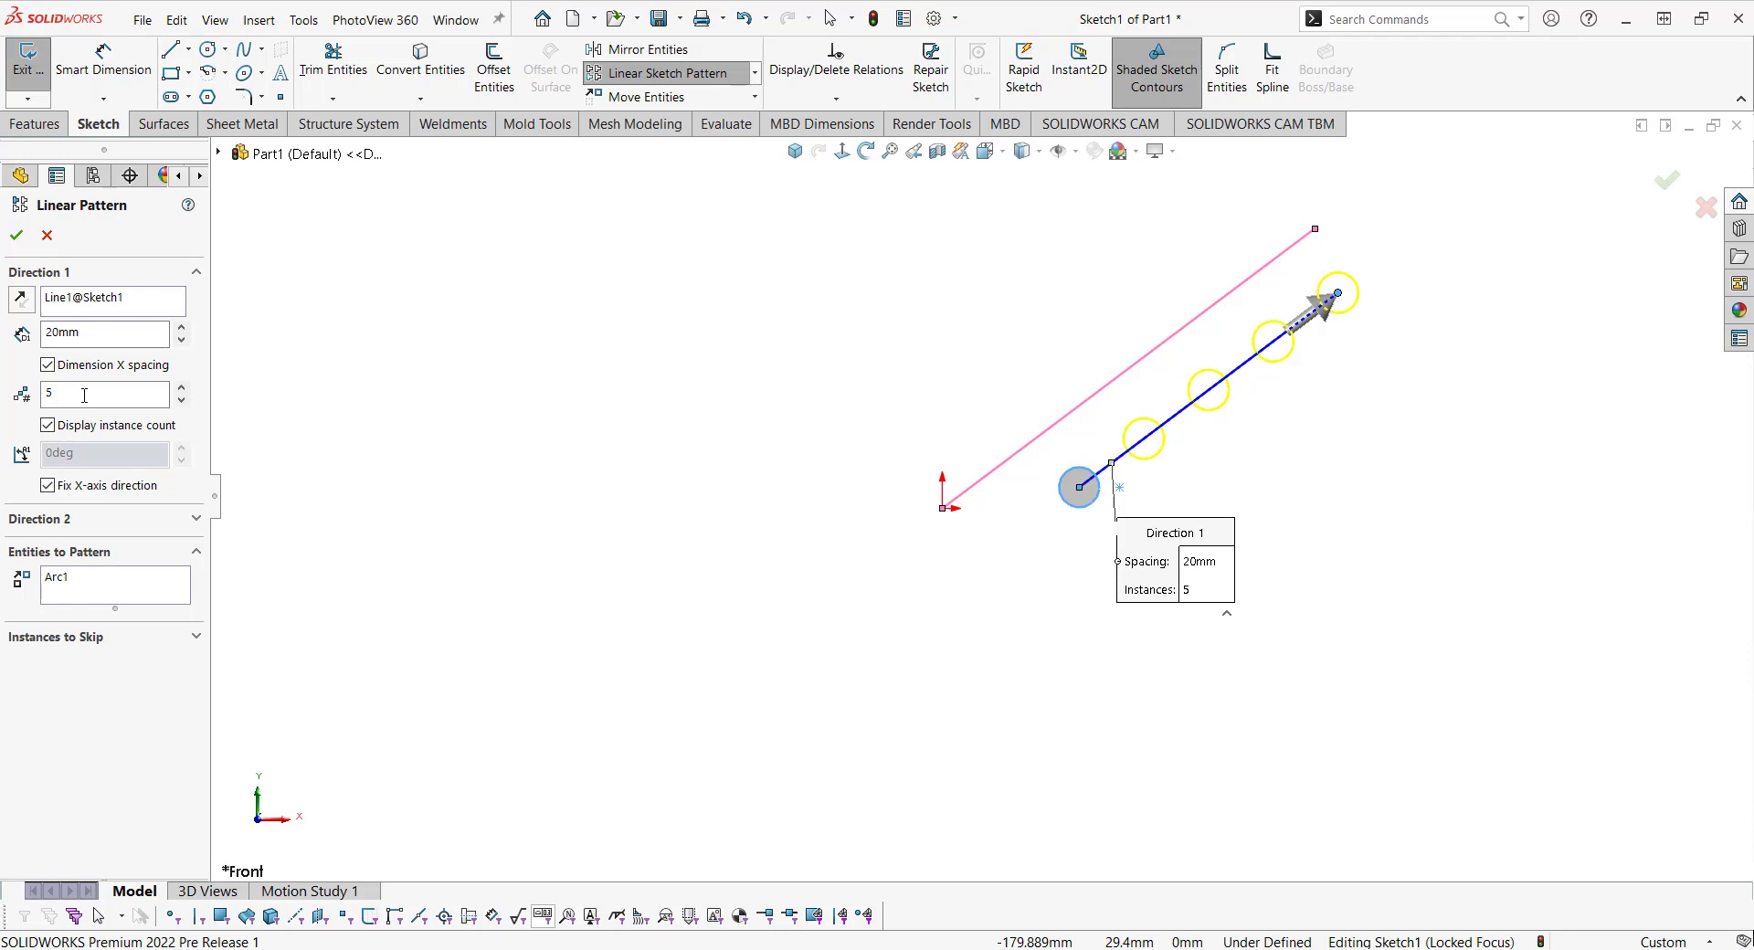
pyautogui.click(16, 235)
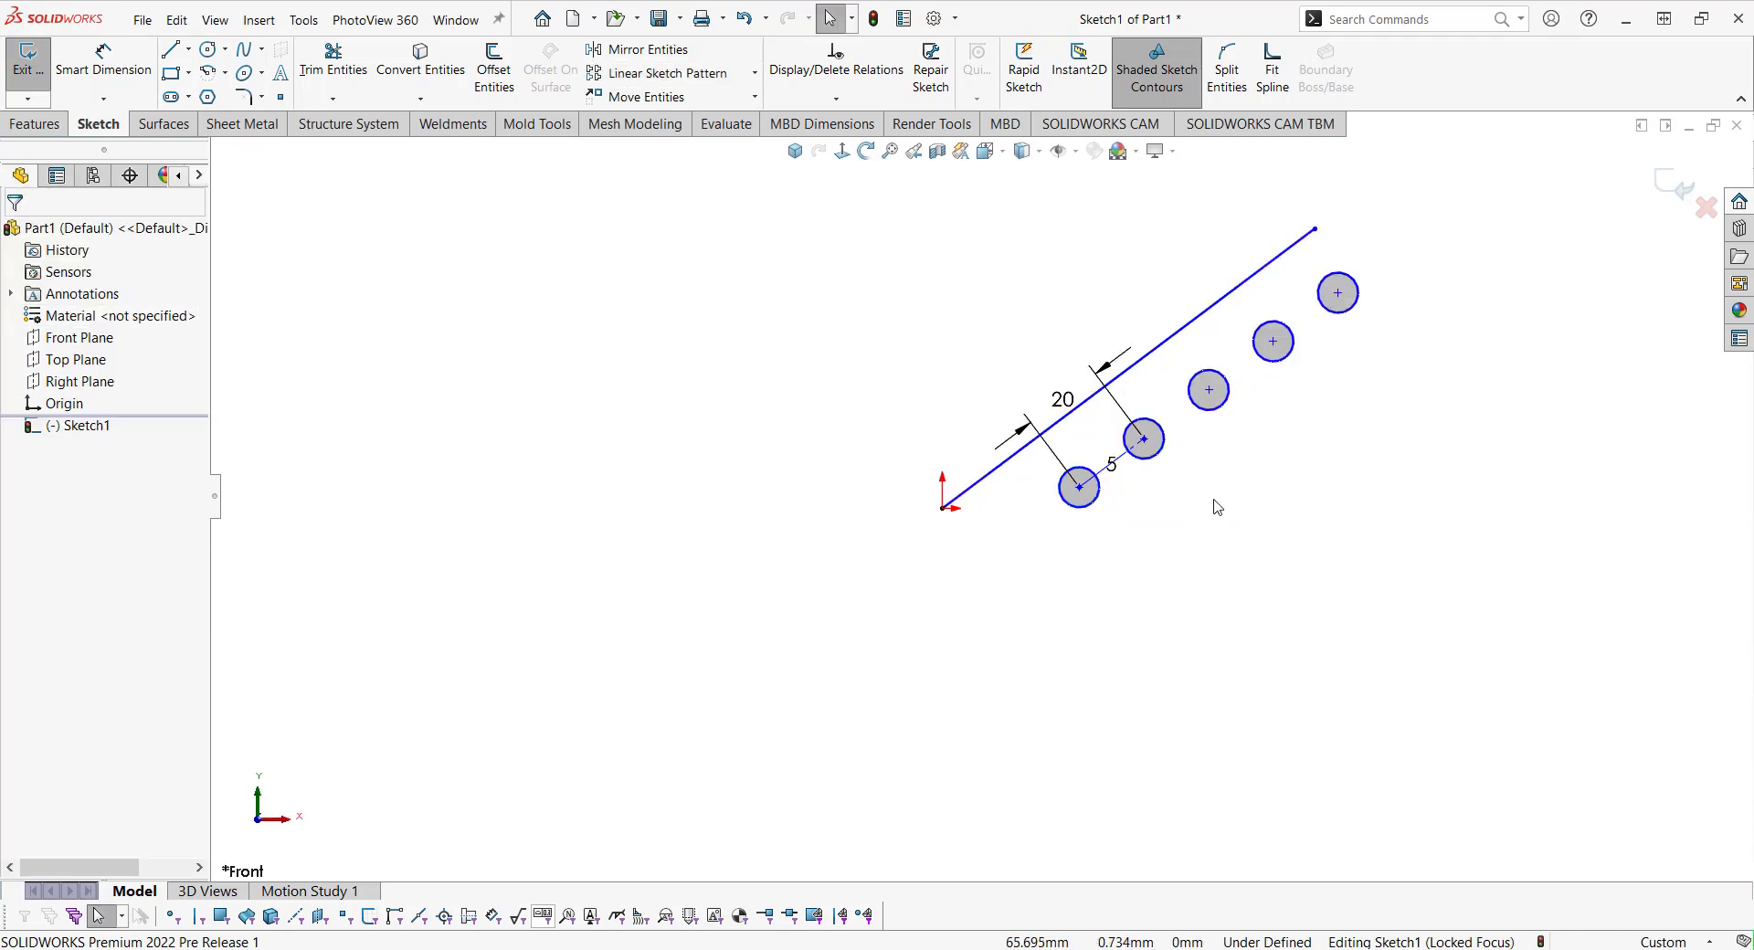
# Move the 20 dimension below the circles, exit the sketch, and close Part1 without saving.
pyautogui.moveTo(1063, 399); pyautogui.dragTo(1164, 508)
pyautogui.scroll(2, 1164, 508)
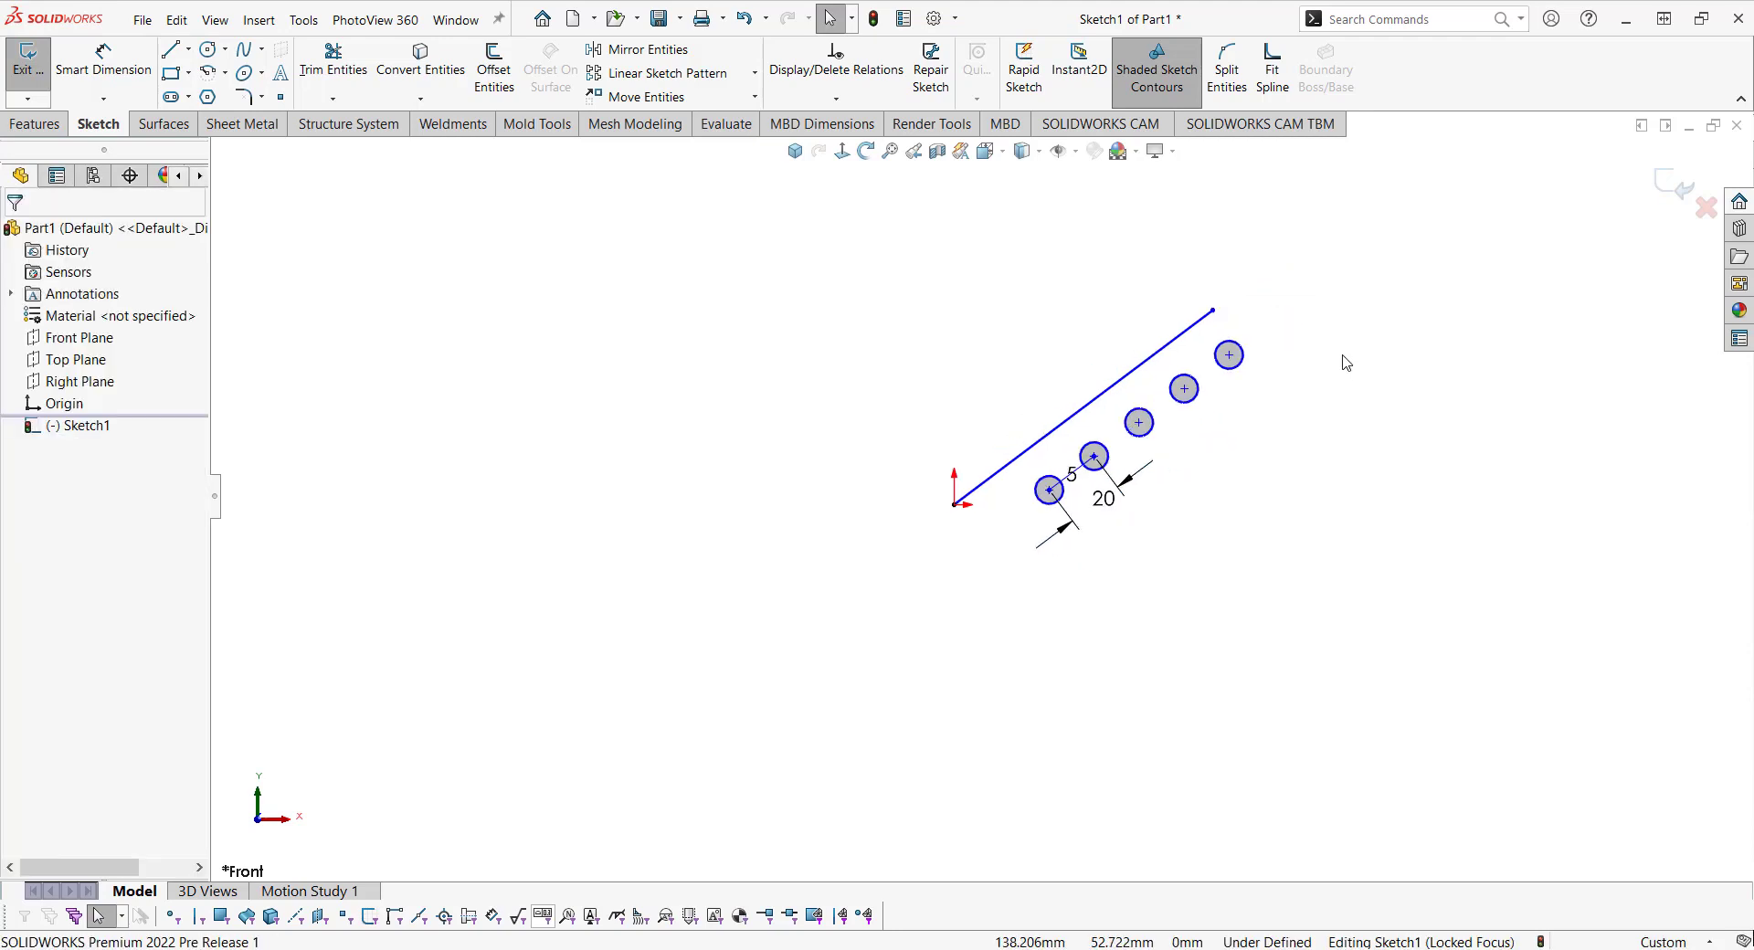
pyautogui.scroll(-2, 1339, 360)
pyautogui.scroll(-1, 1194, 383)
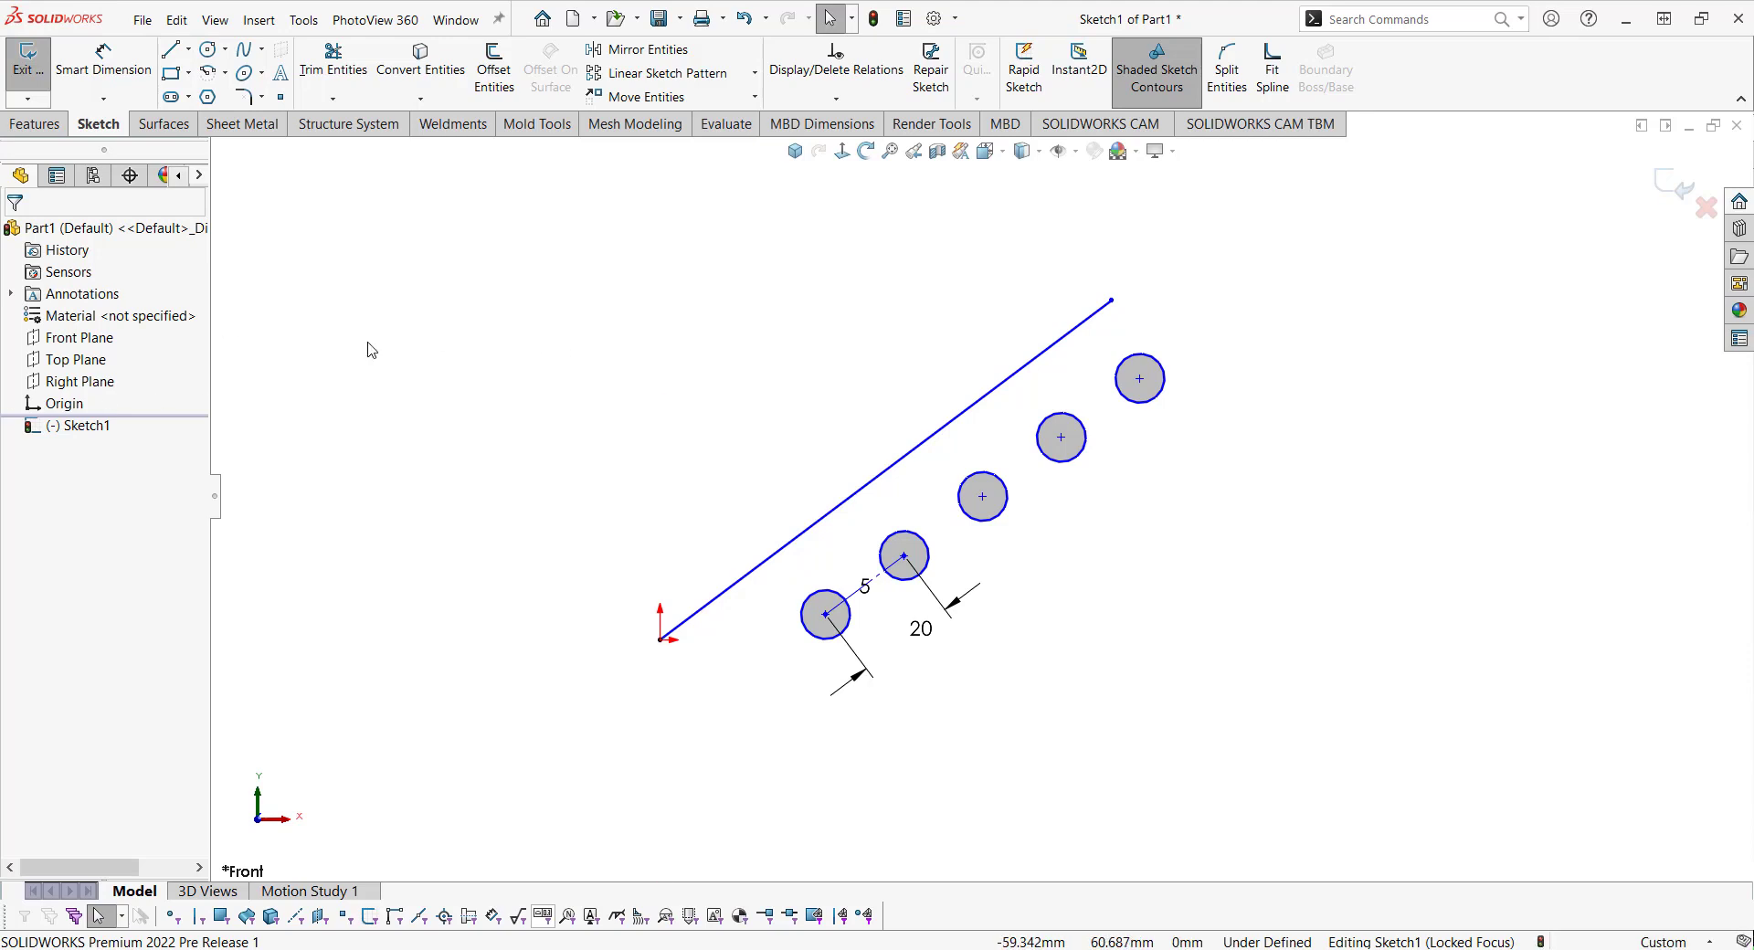
pyautogui.click(1682, 197)
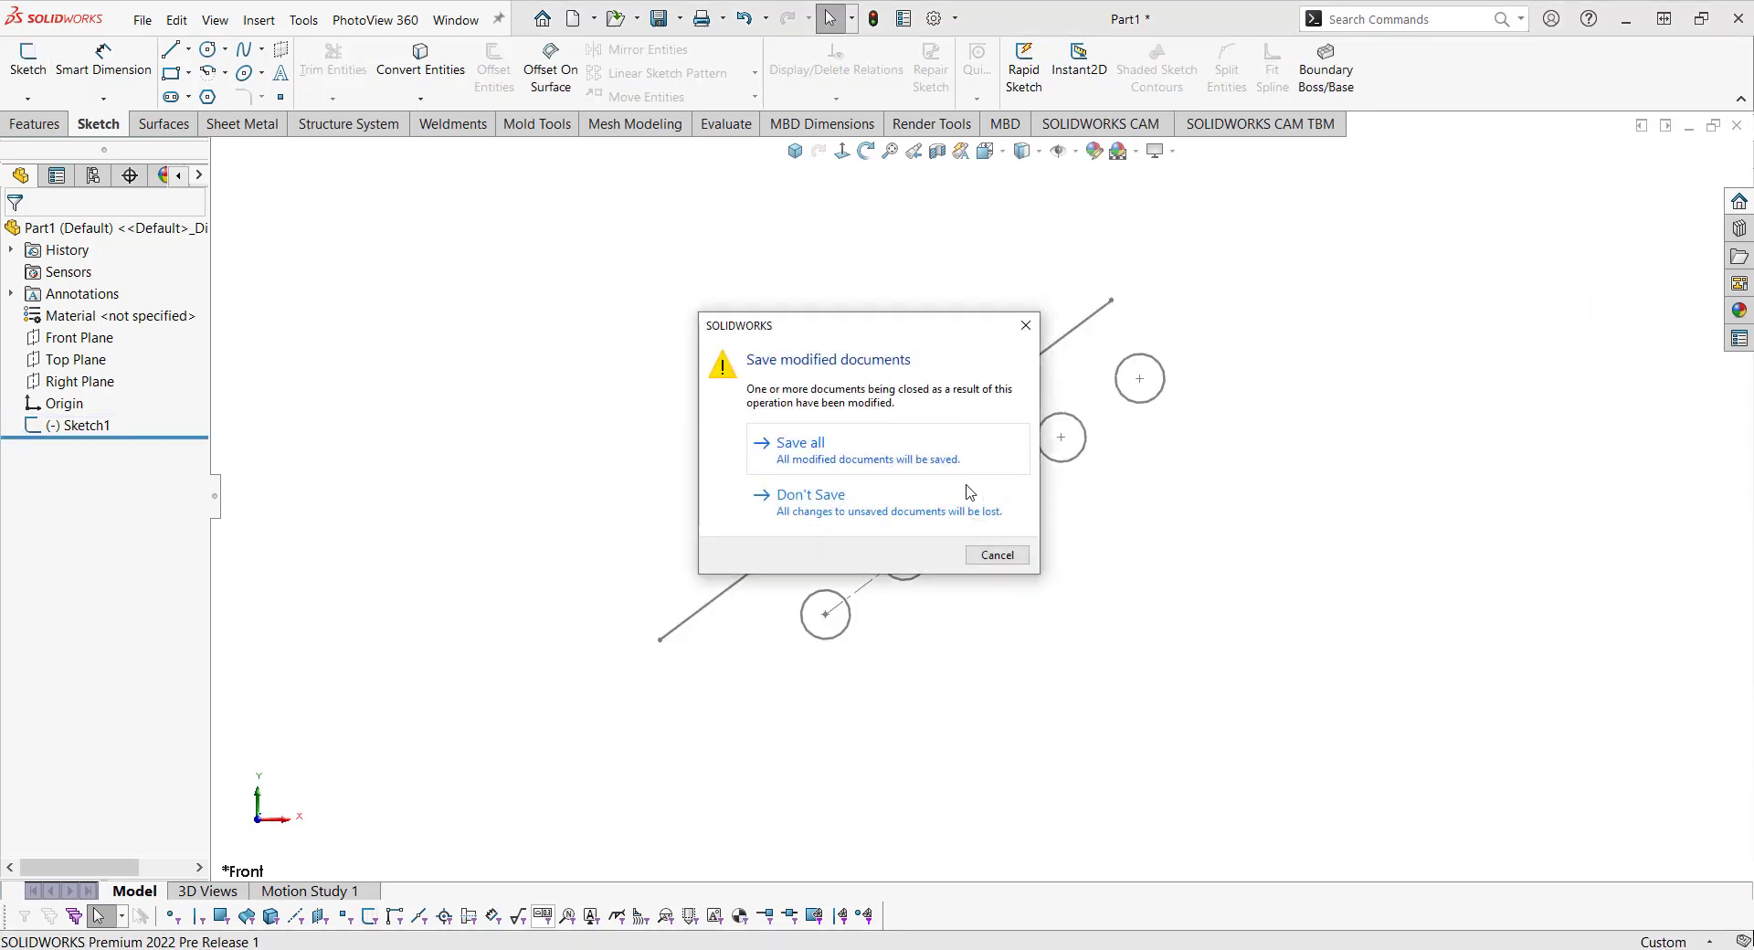
pyautogui.click(893, 510)
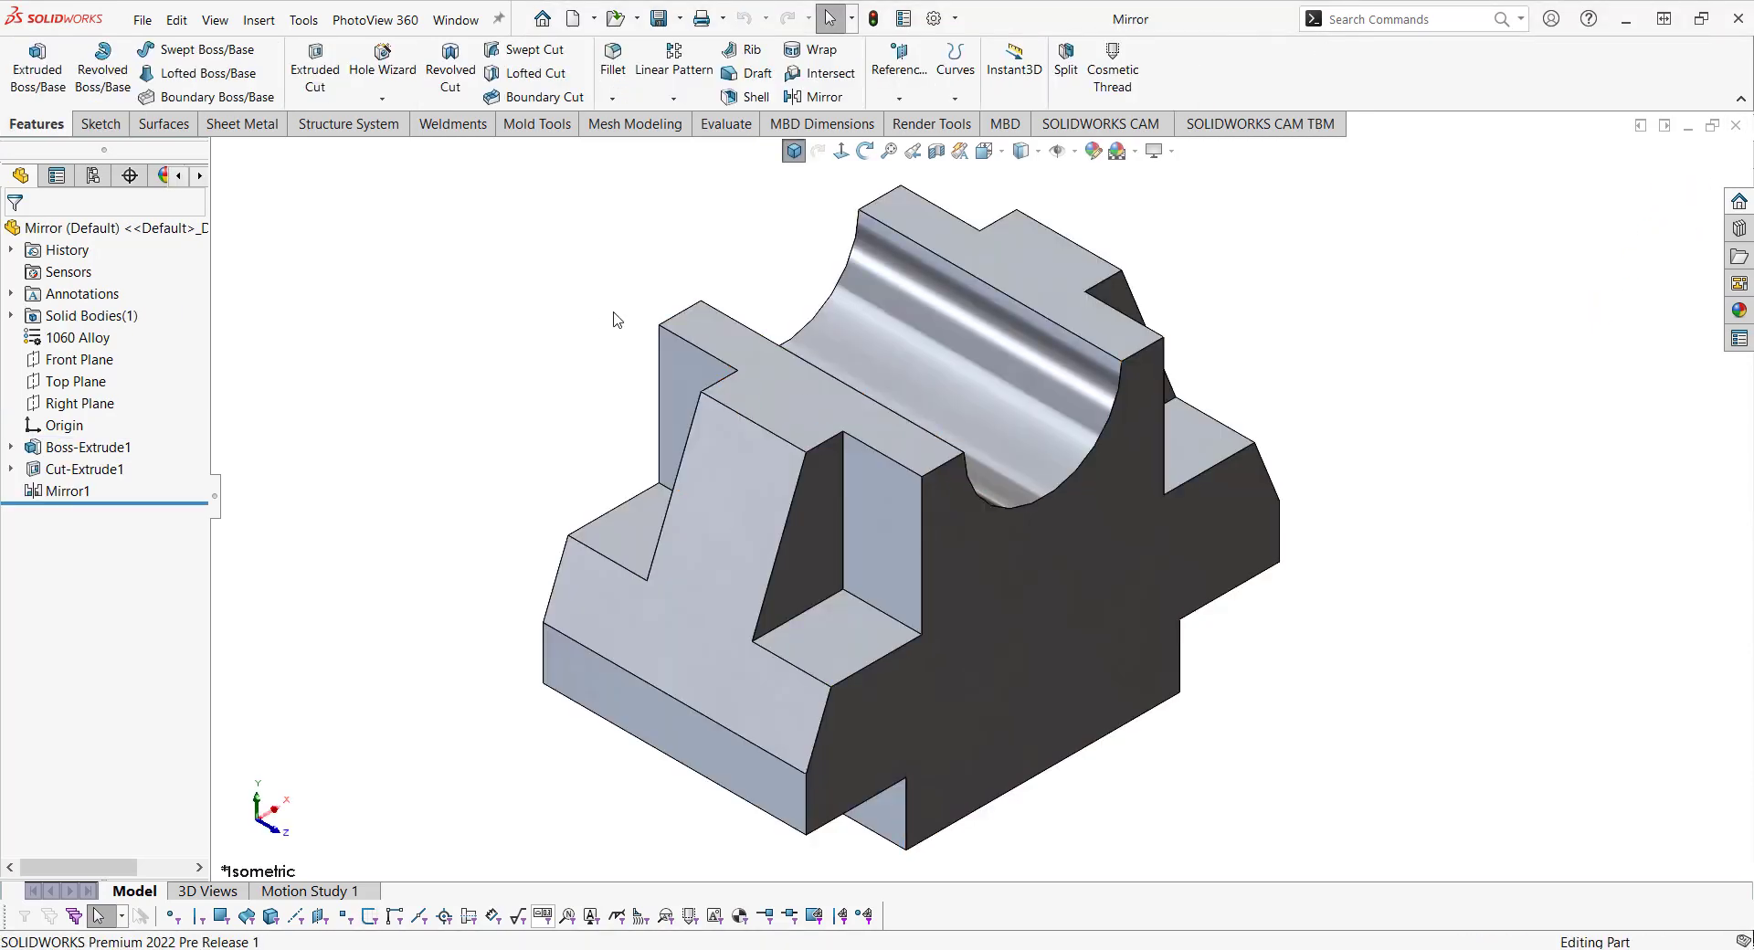
pyautogui.hotkey('ctrl', '7')
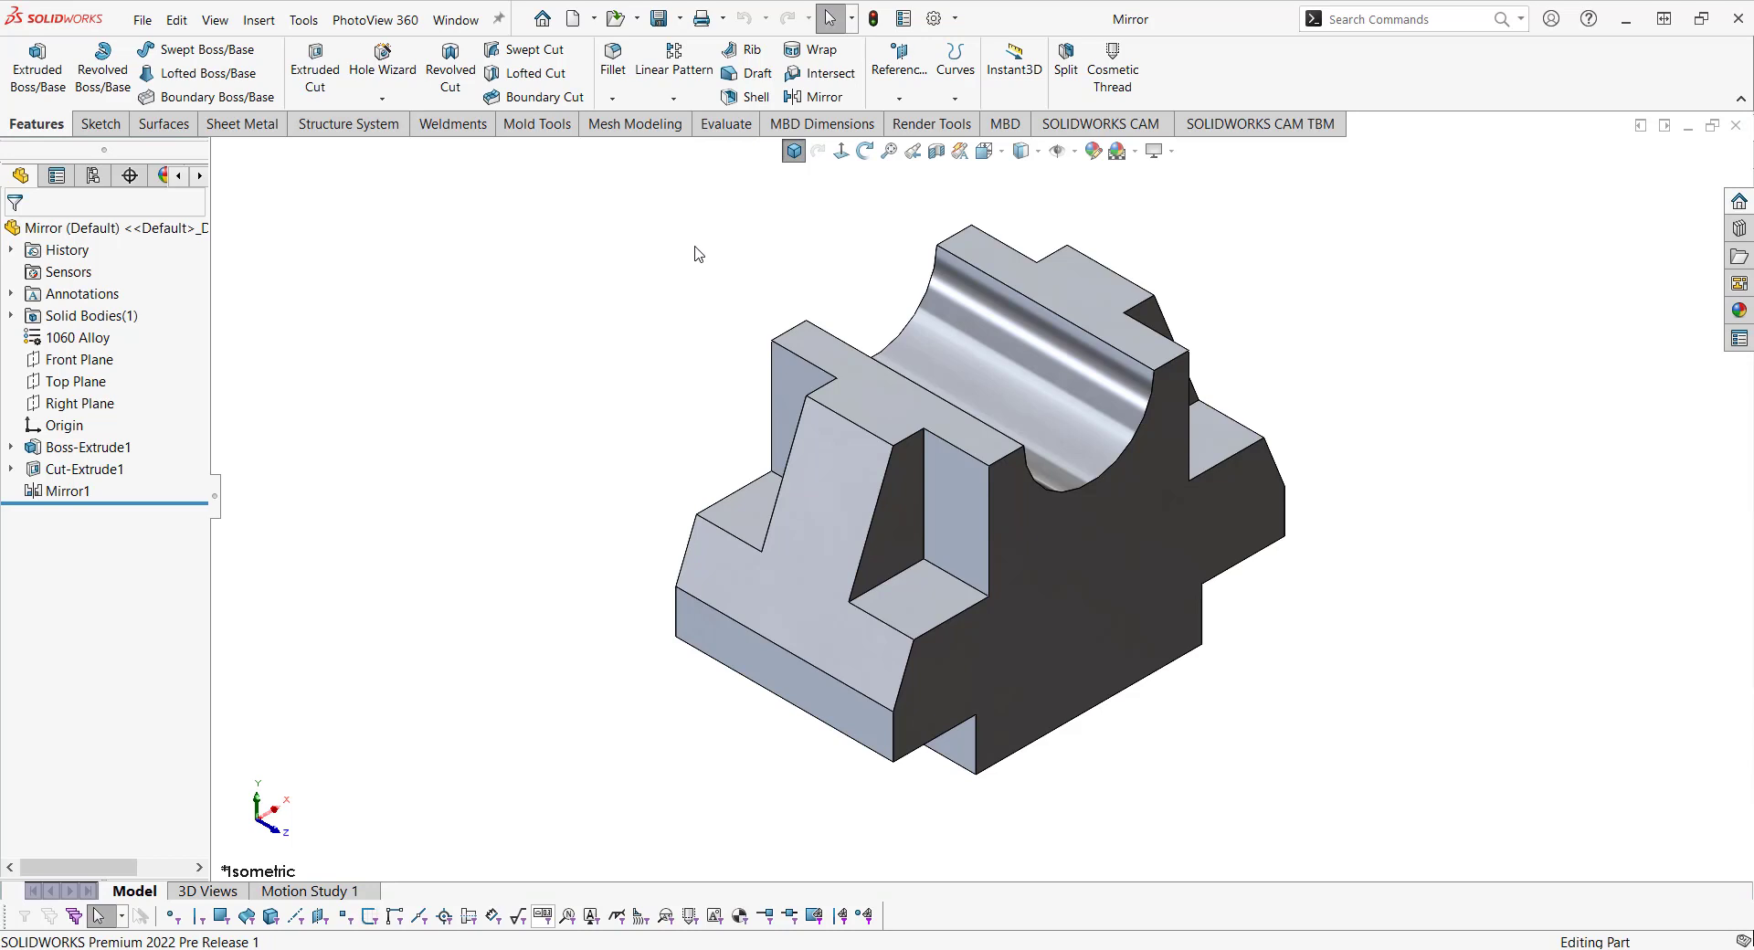
pyautogui.moveTo(724, 300)
pyautogui.mouseDown(button='middle')
pyautogui.moveTo(717, 379)
pyautogui.moveTo(716, 301)
pyautogui.mouseUp(button='middle')
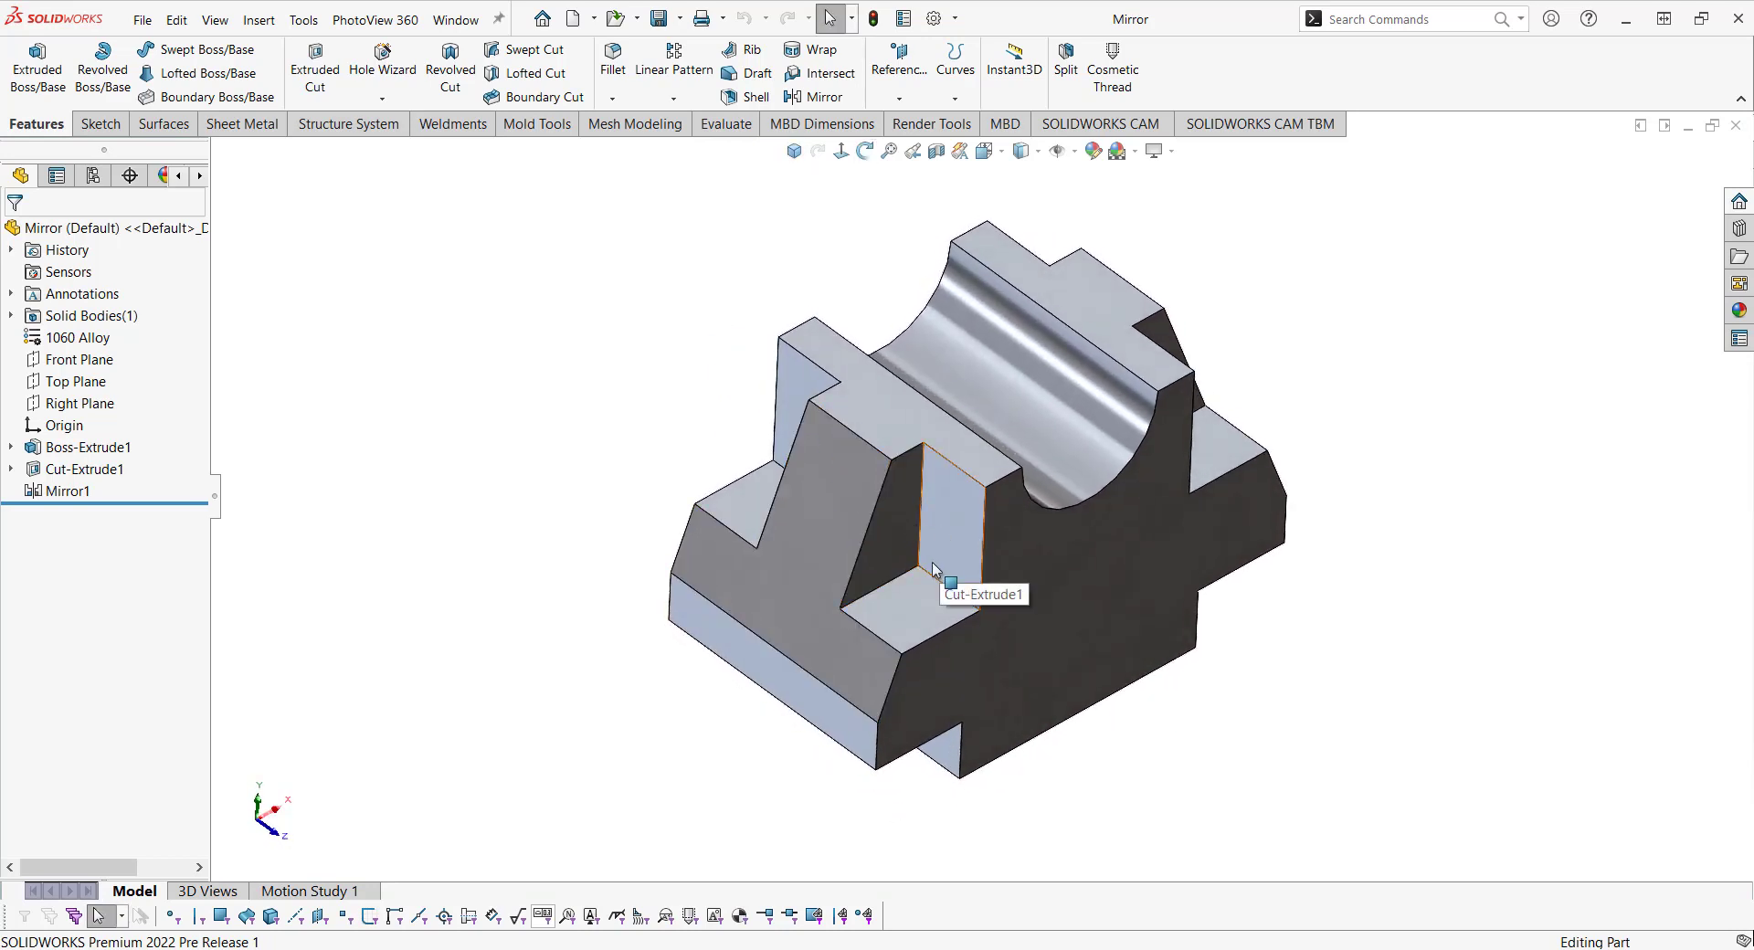
pyautogui.moveTo(919, 527); pyautogui.dragTo(890, 610, button='middle')
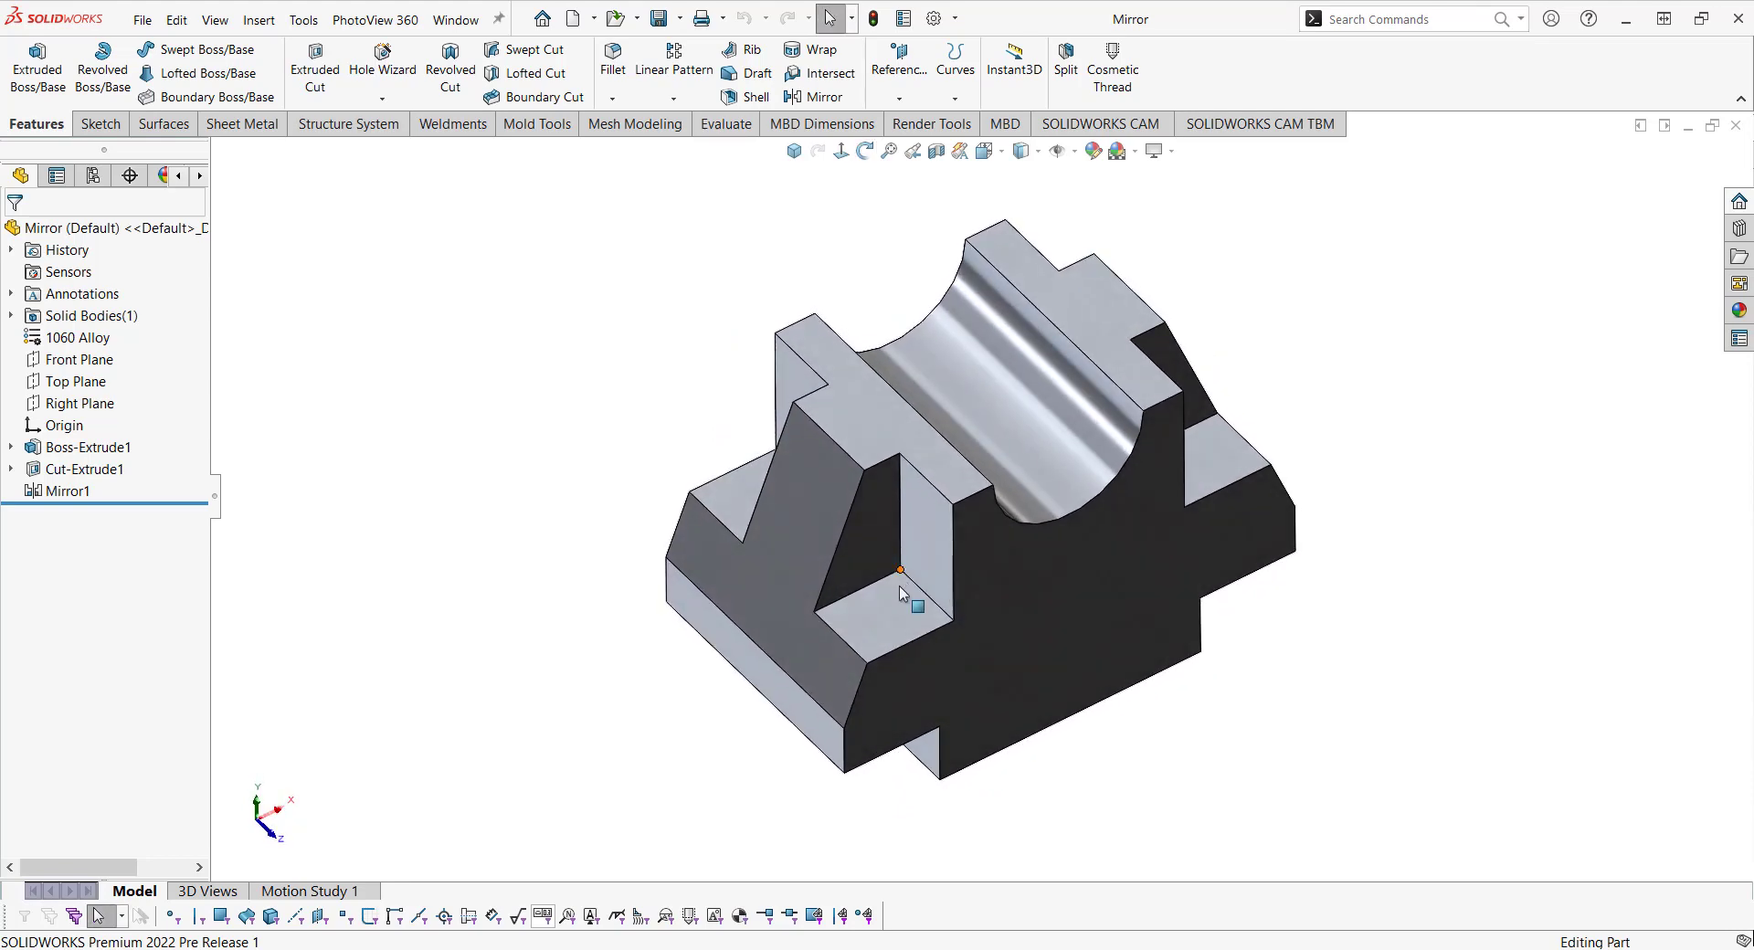
pyautogui.click(891, 611)
pyautogui.moveTo(913, 541)
pyautogui.mouseDown(button='middle')
pyautogui.moveTo(922, 624)
pyautogui.moveTo(899, 637)
pyautogui.moveTo(954, 598)
pyautogui.mouseUp(button='middle')
pyautogui.press('space')
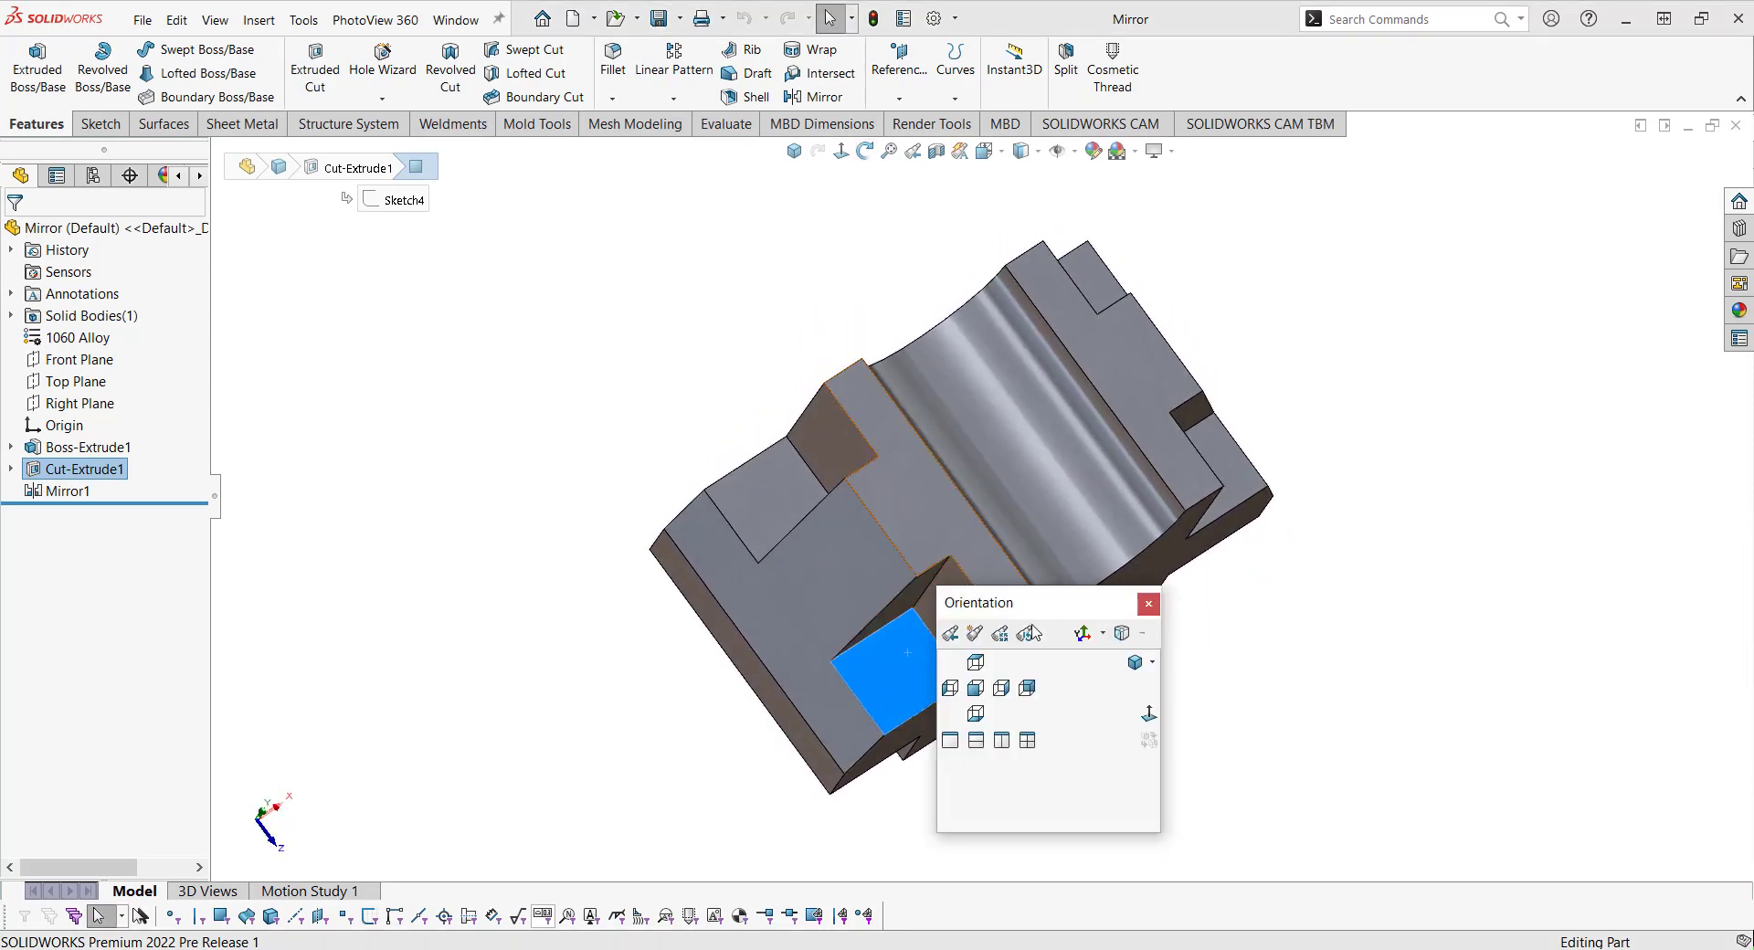
pyautogui.click(1122, 633)
pyautogui.click(937, 538)
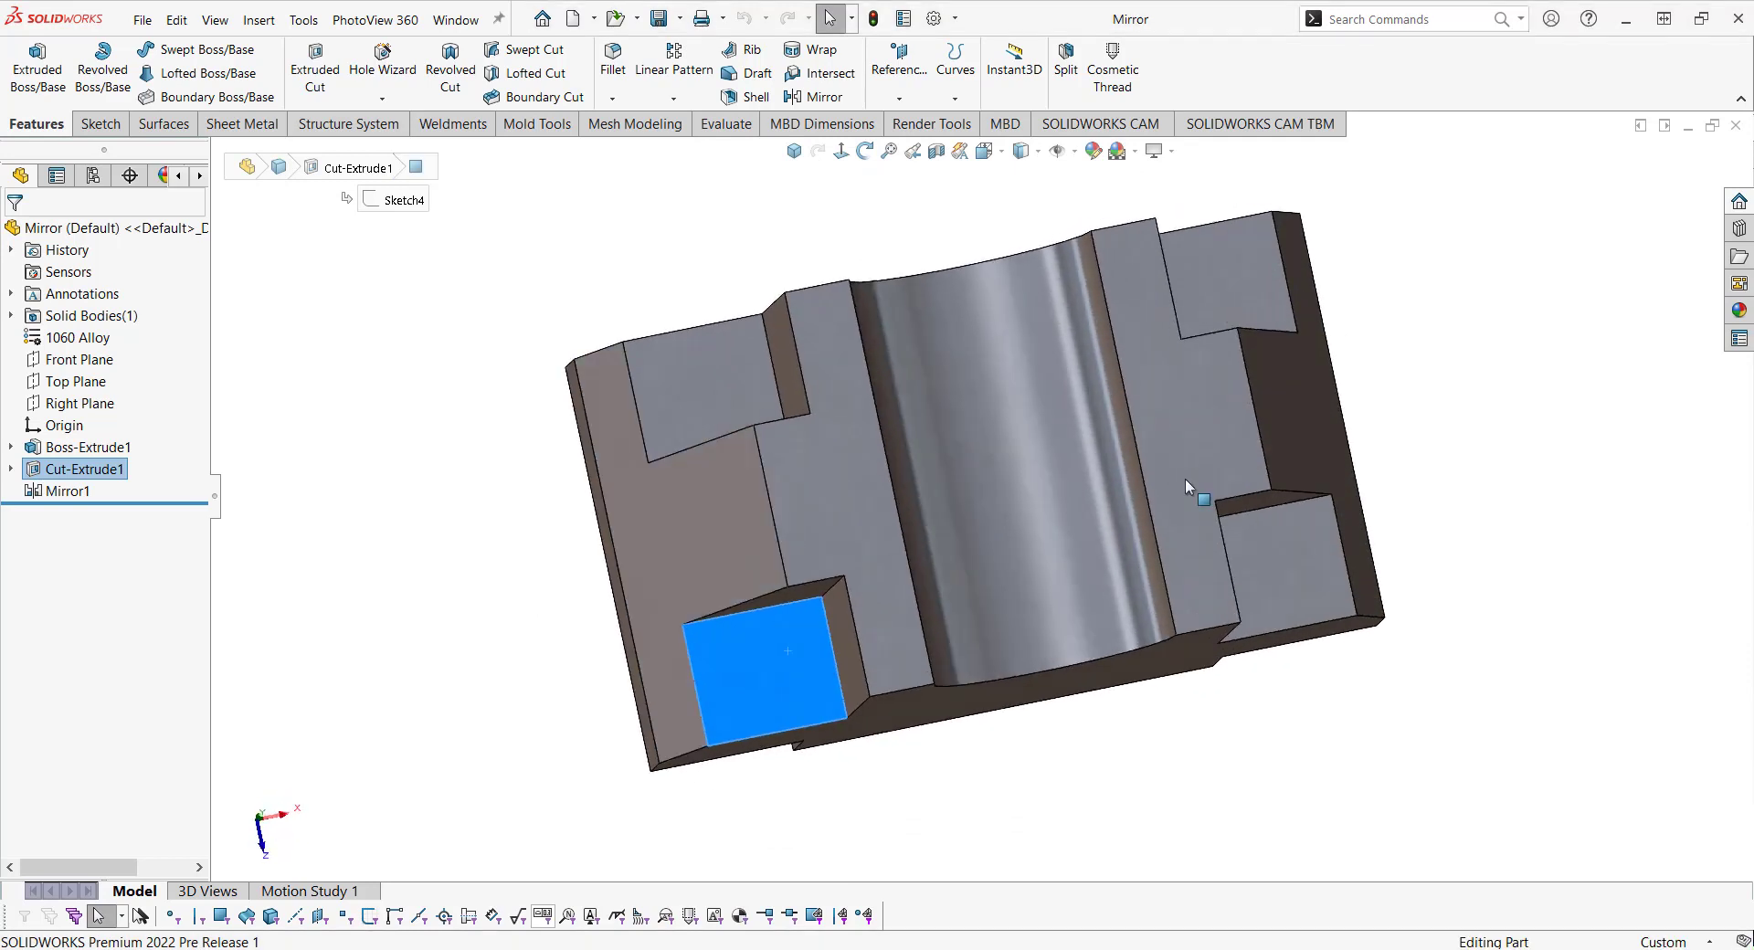
pyautogui.click(737, 646)
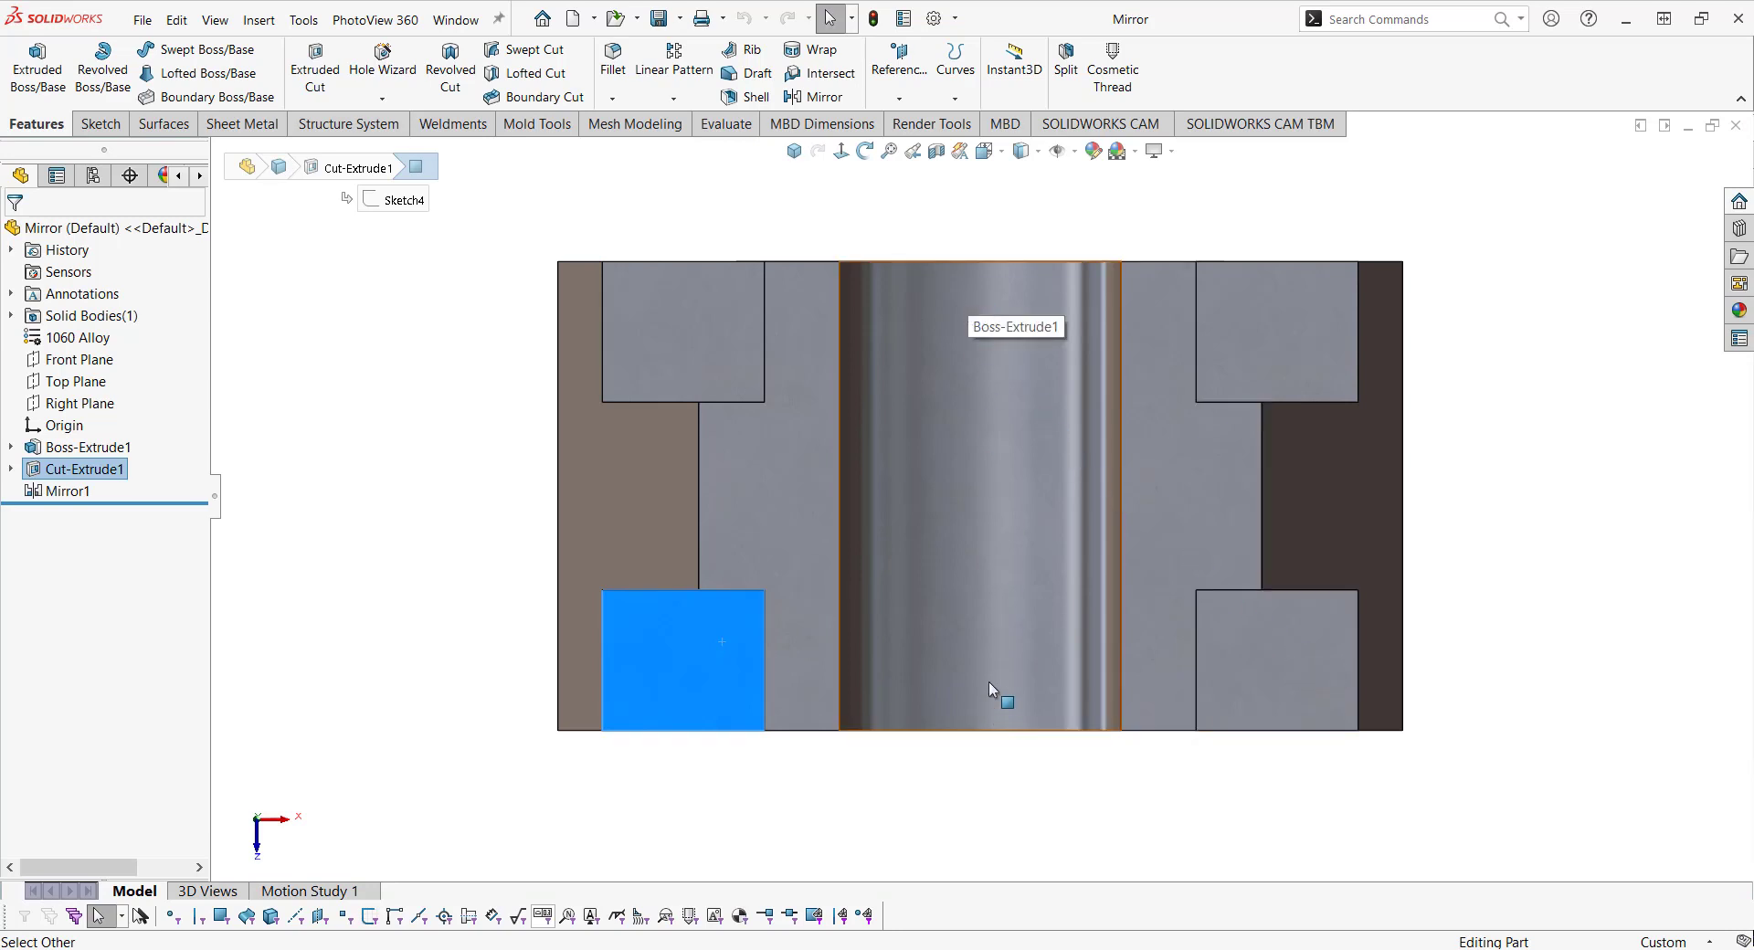
pyautogui.click(797, 161)
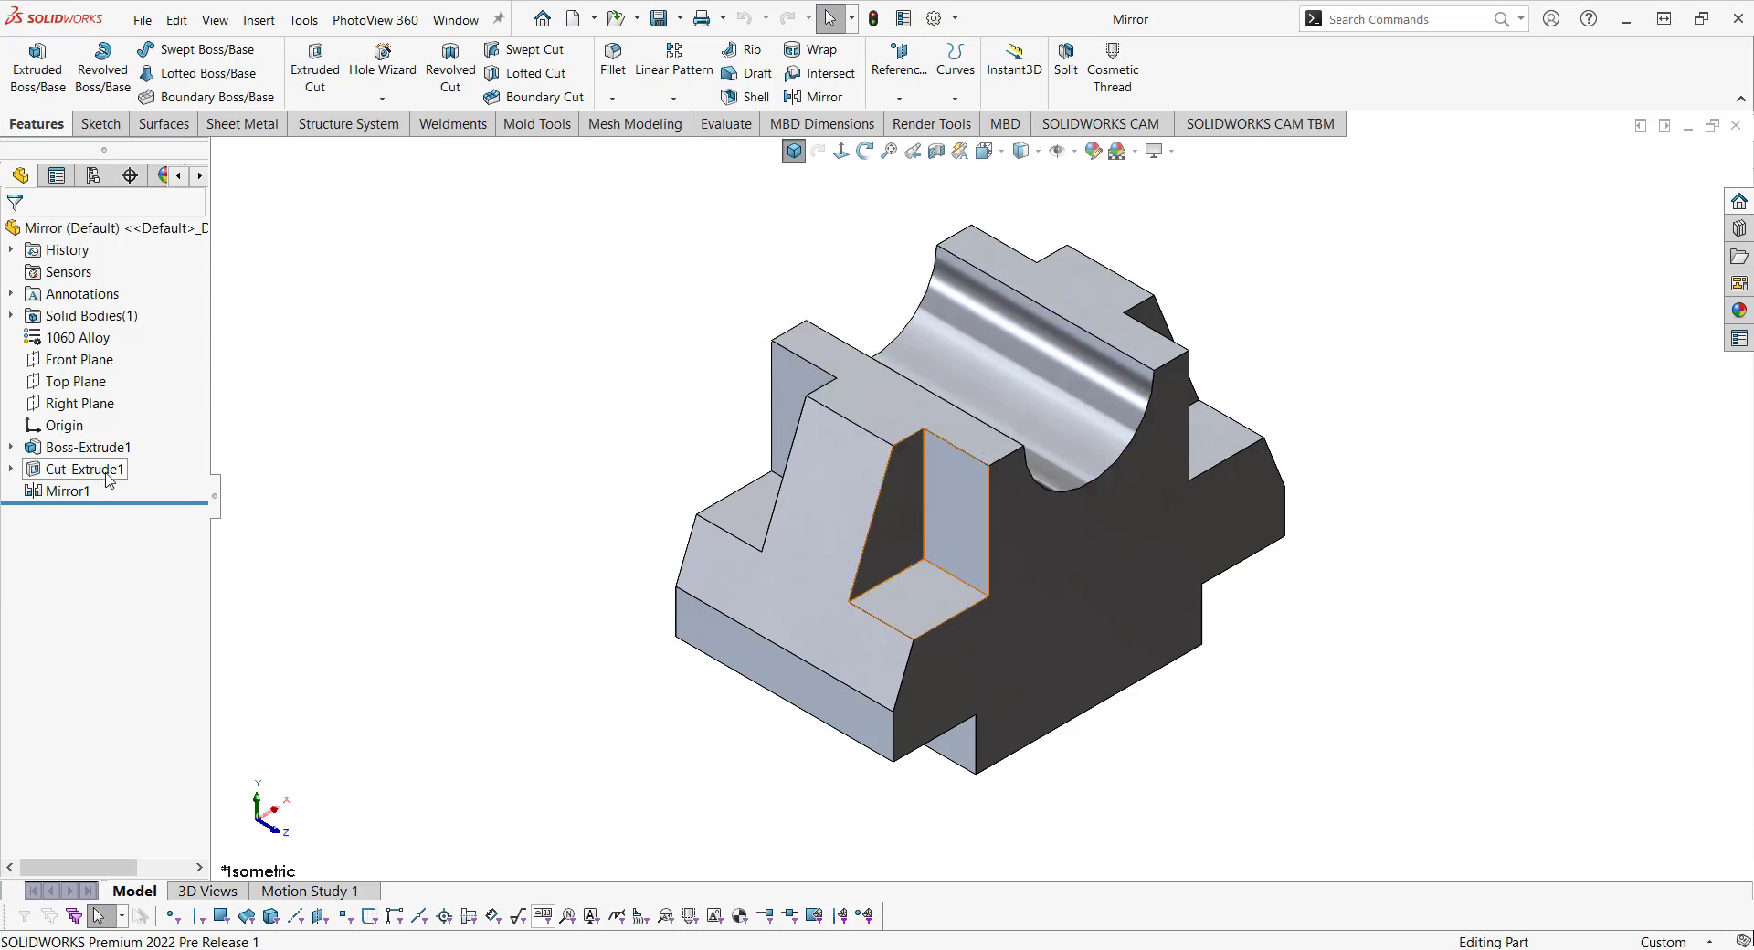
# Delete Mirror1 and mirror Cut-Extrude1 across the Right Plane instead.
pyautogui.click(75, 492)
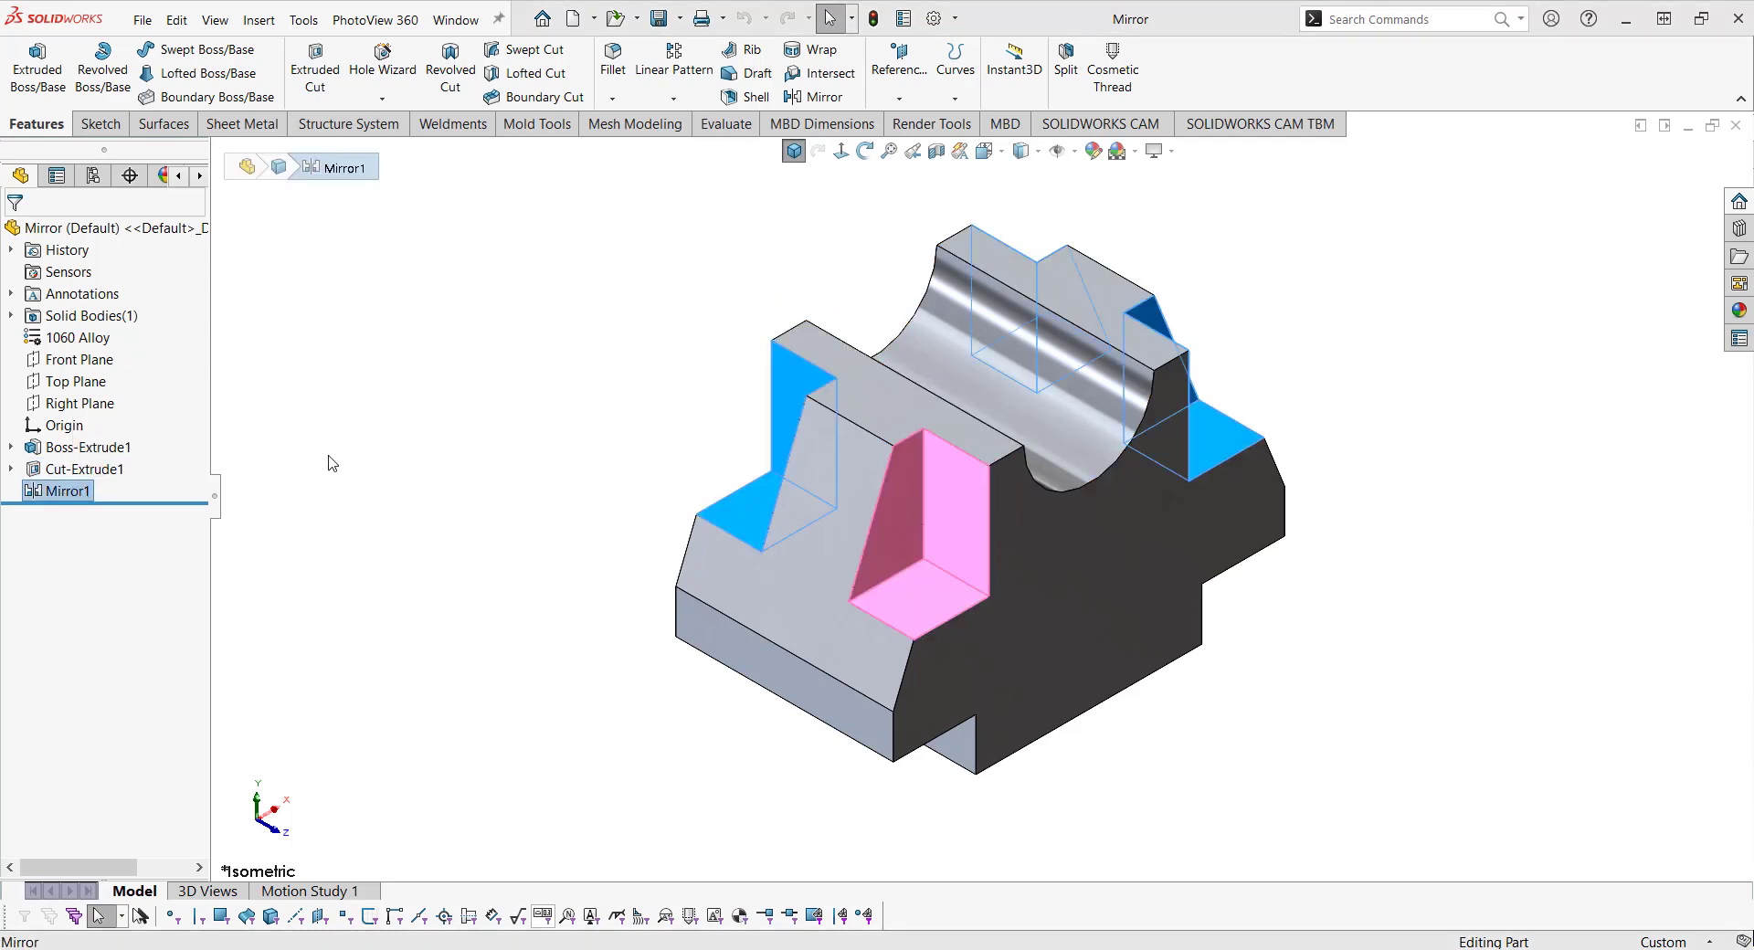
pyautogui.press('Delete')
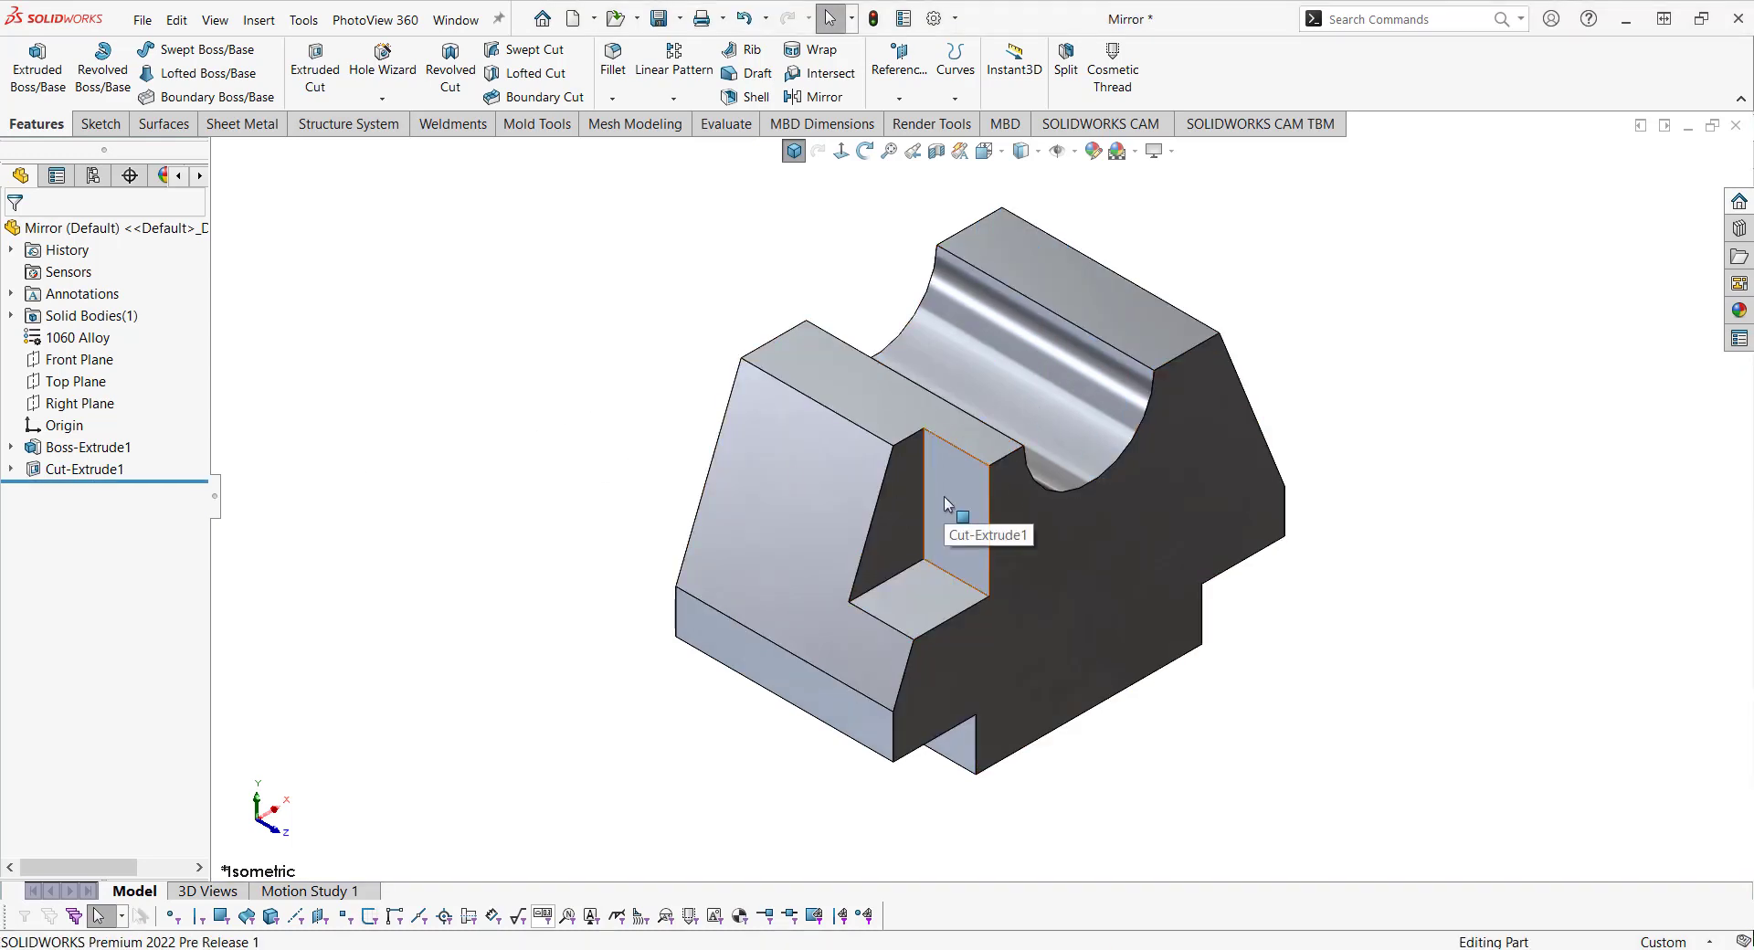
pyautogui.click(825, 97)
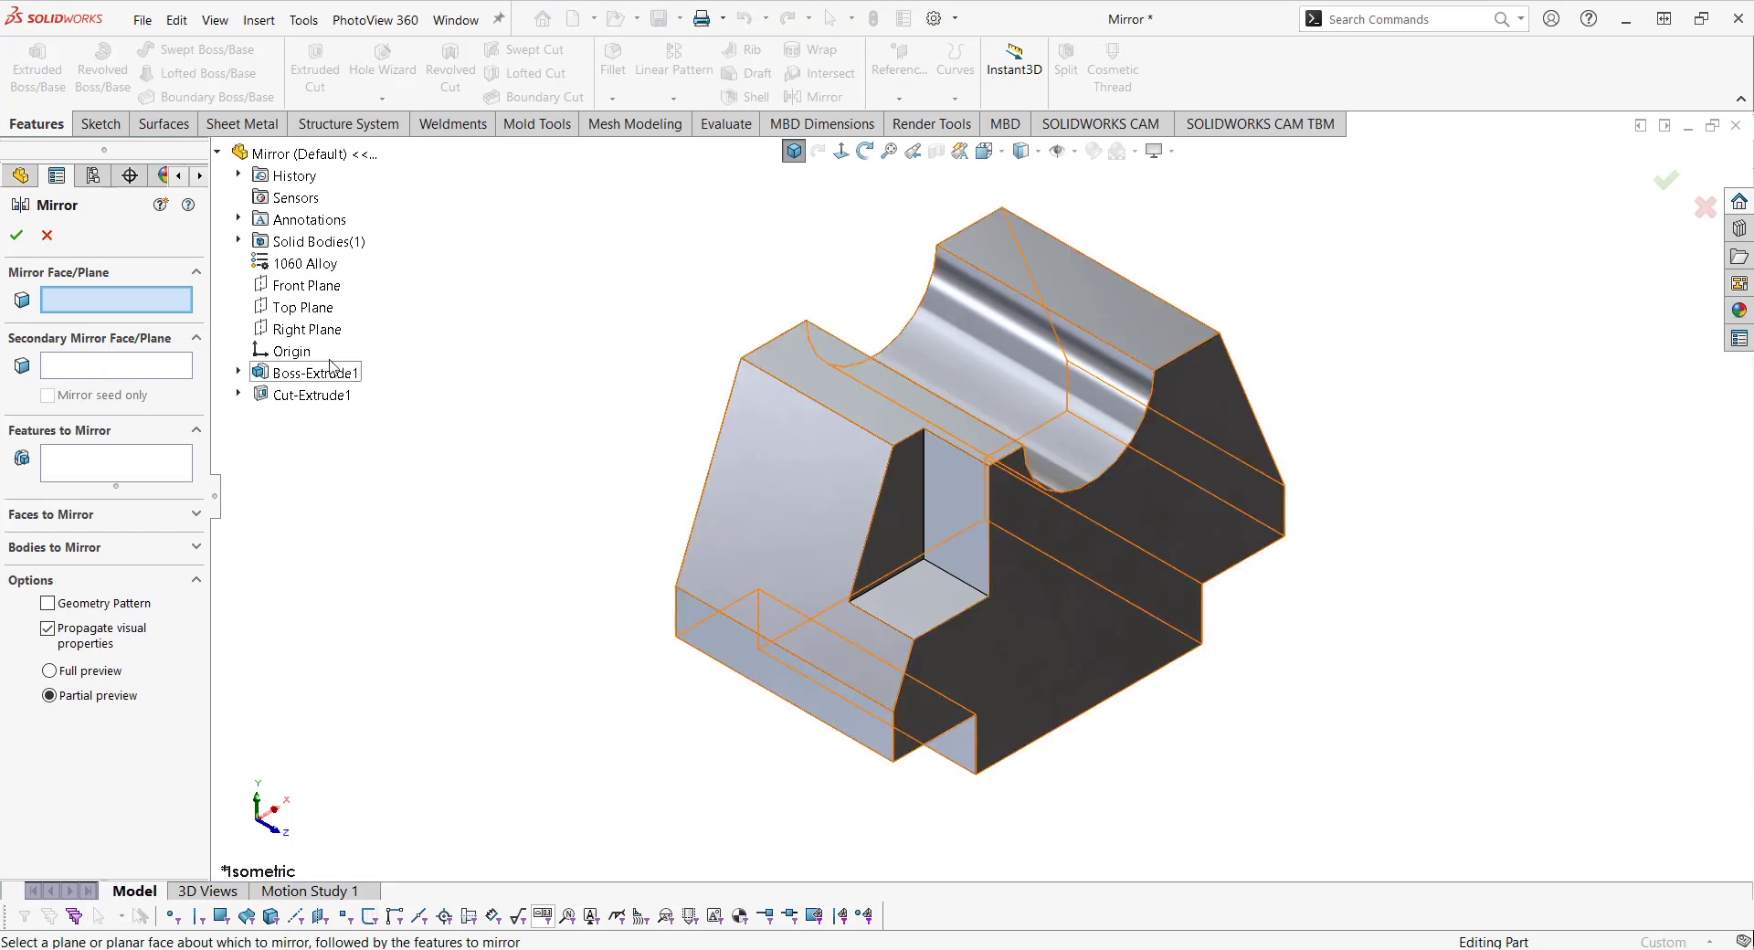
pyautogui.click(310, 328)
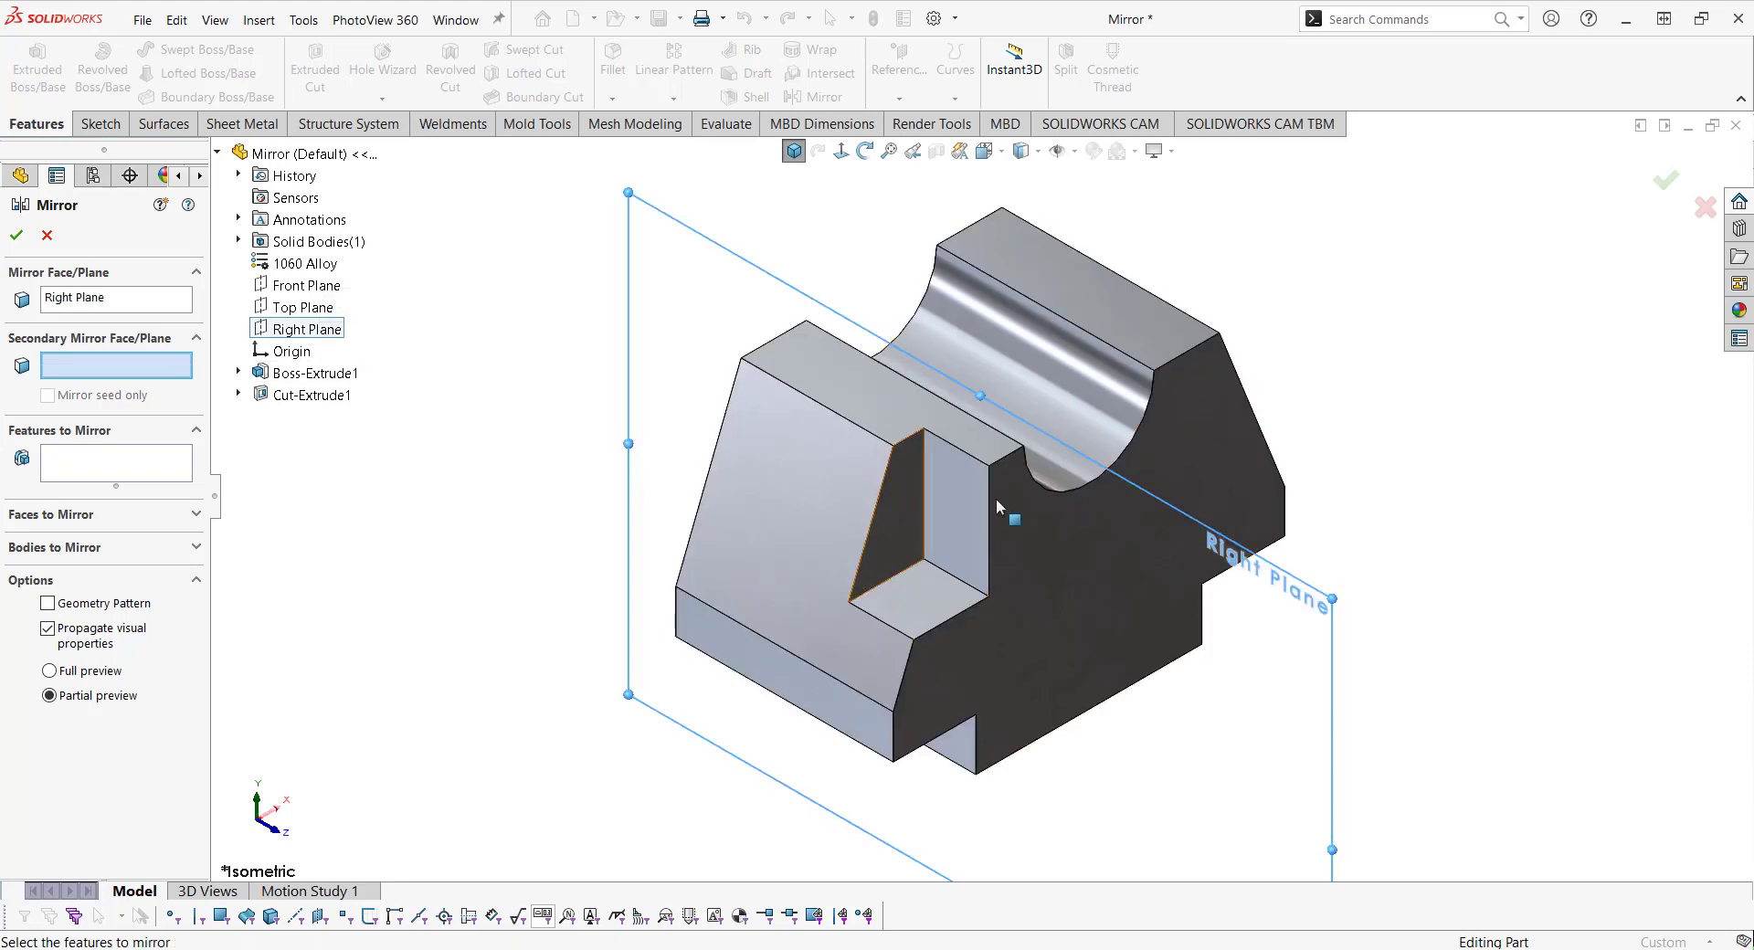
pyautogui.moveTo(953, 607); pyautogui.dragTo(959, 376, button='middle')
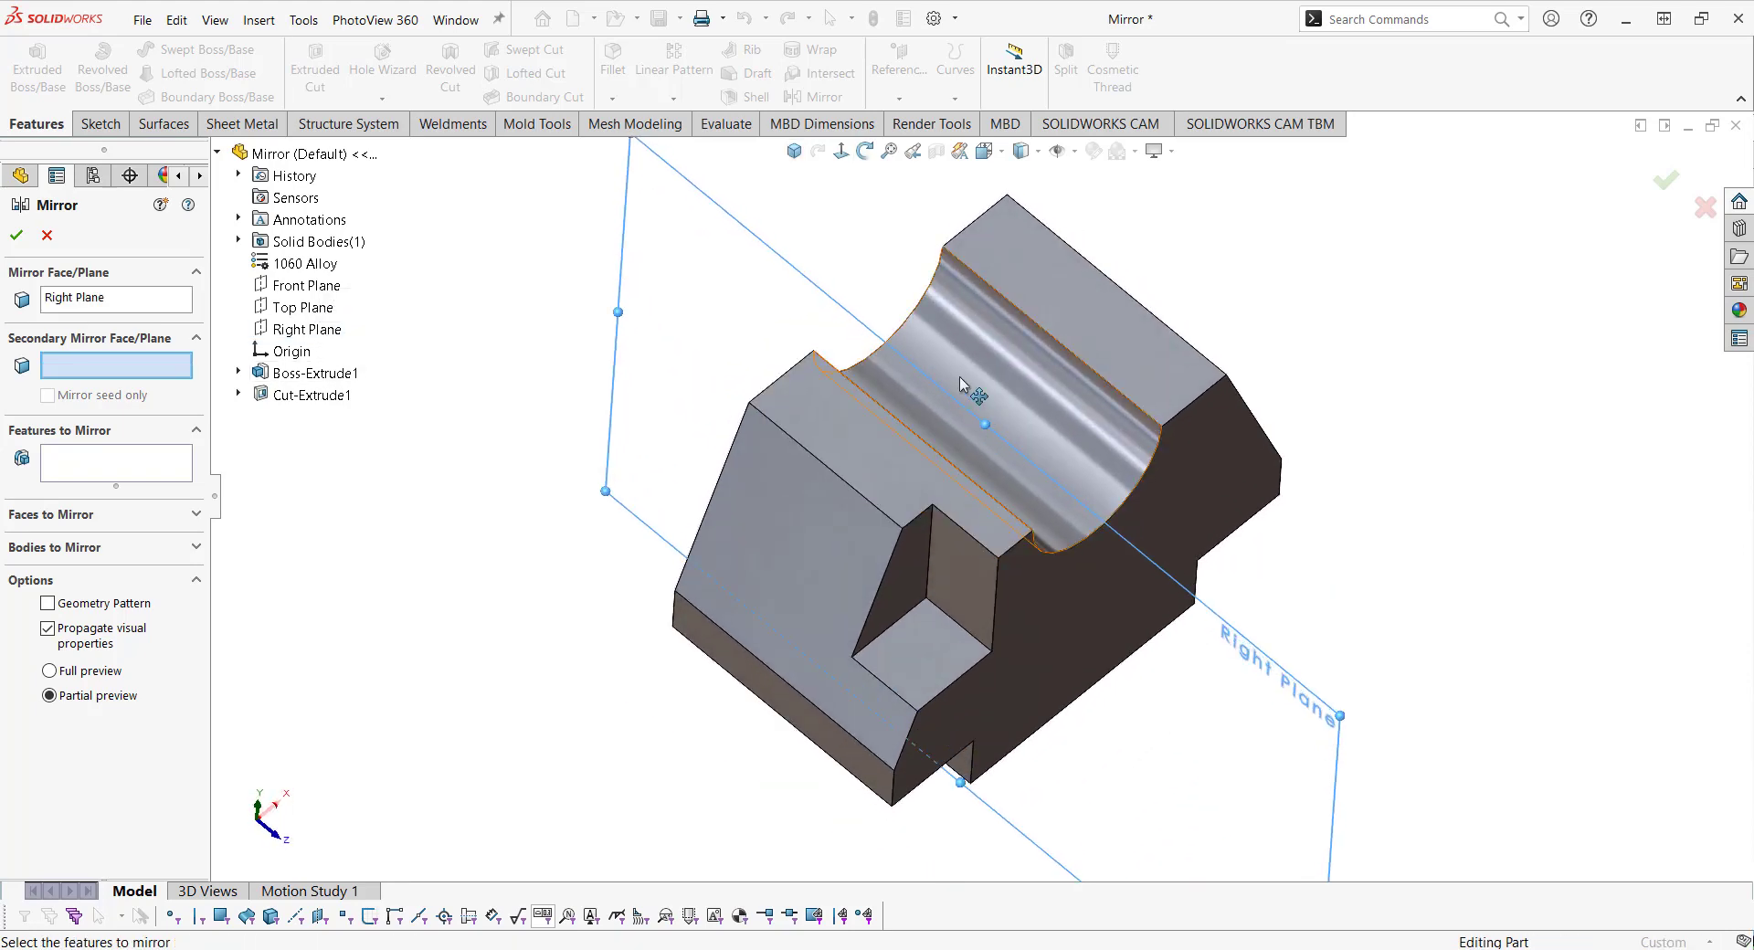
pyautogui.click(794, 151)
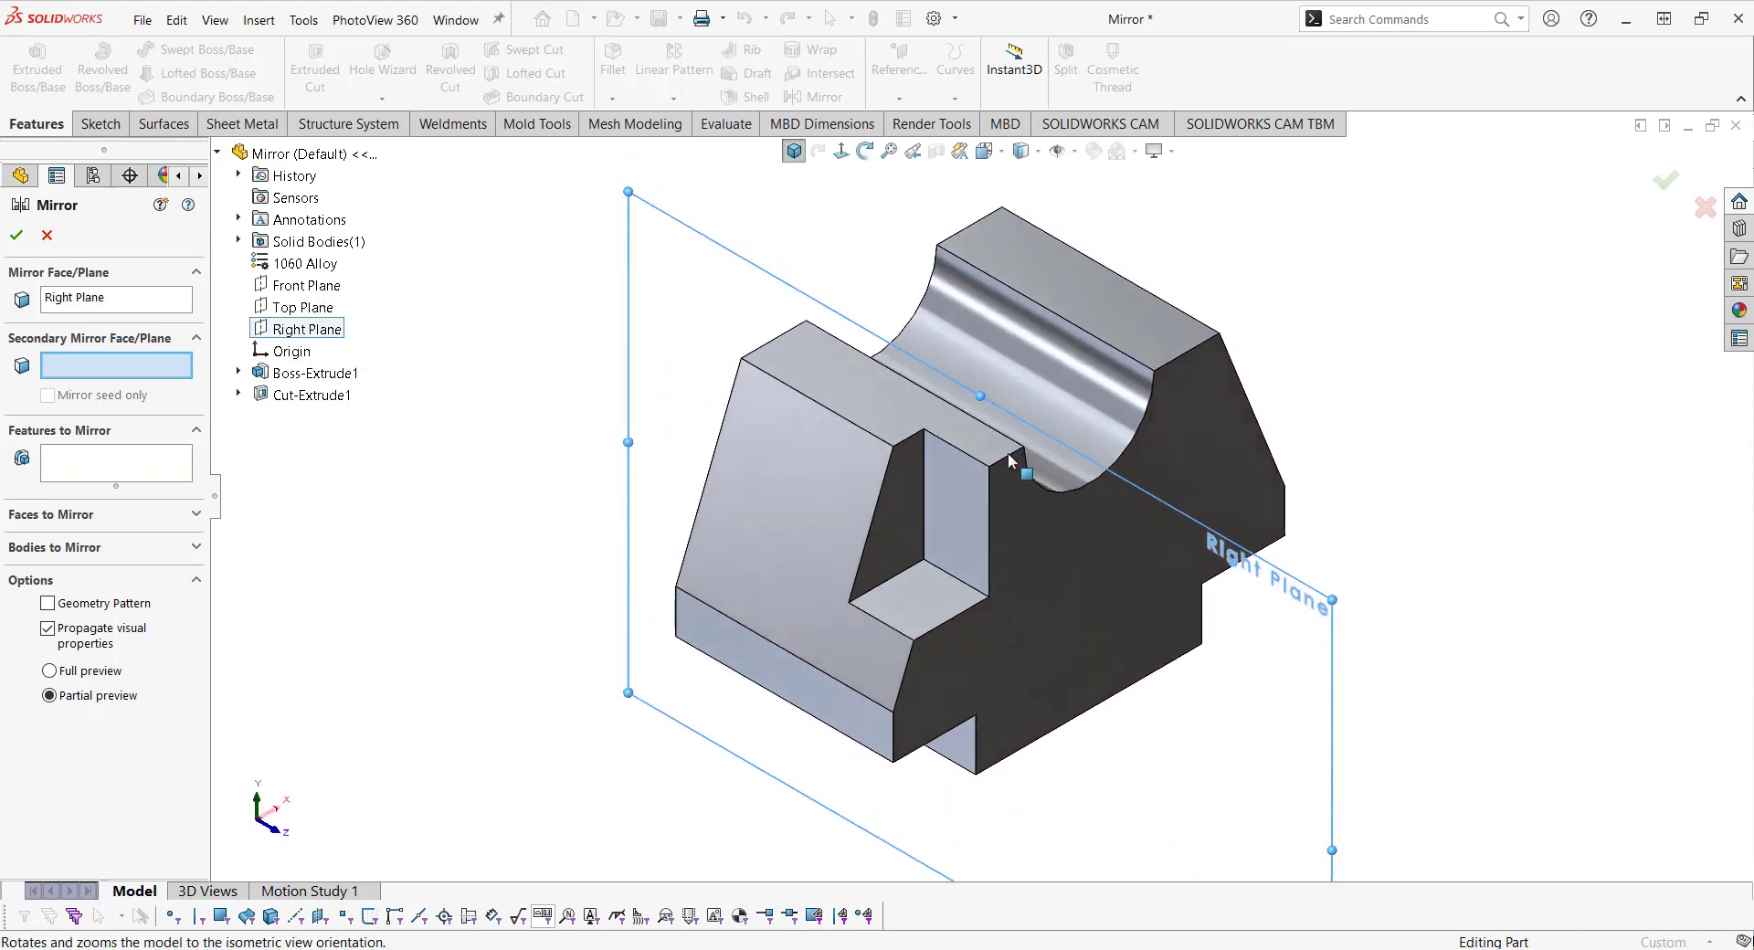
pyautogui.click(105, 469)
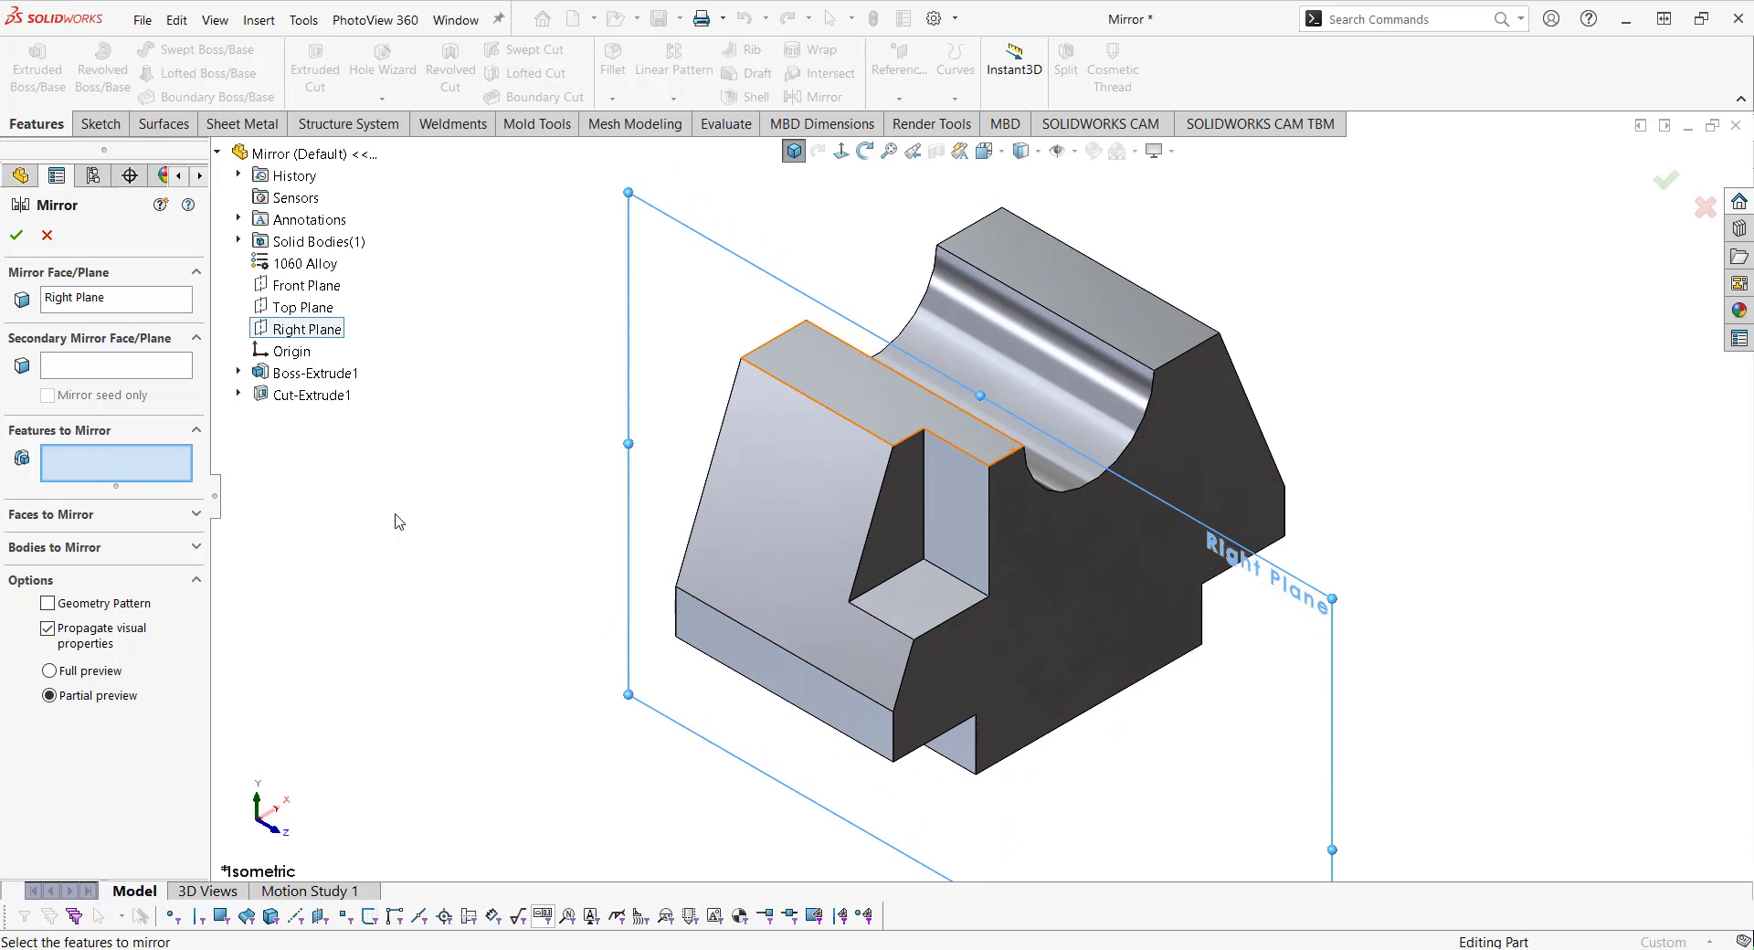
pyautogui.click(952, 524)
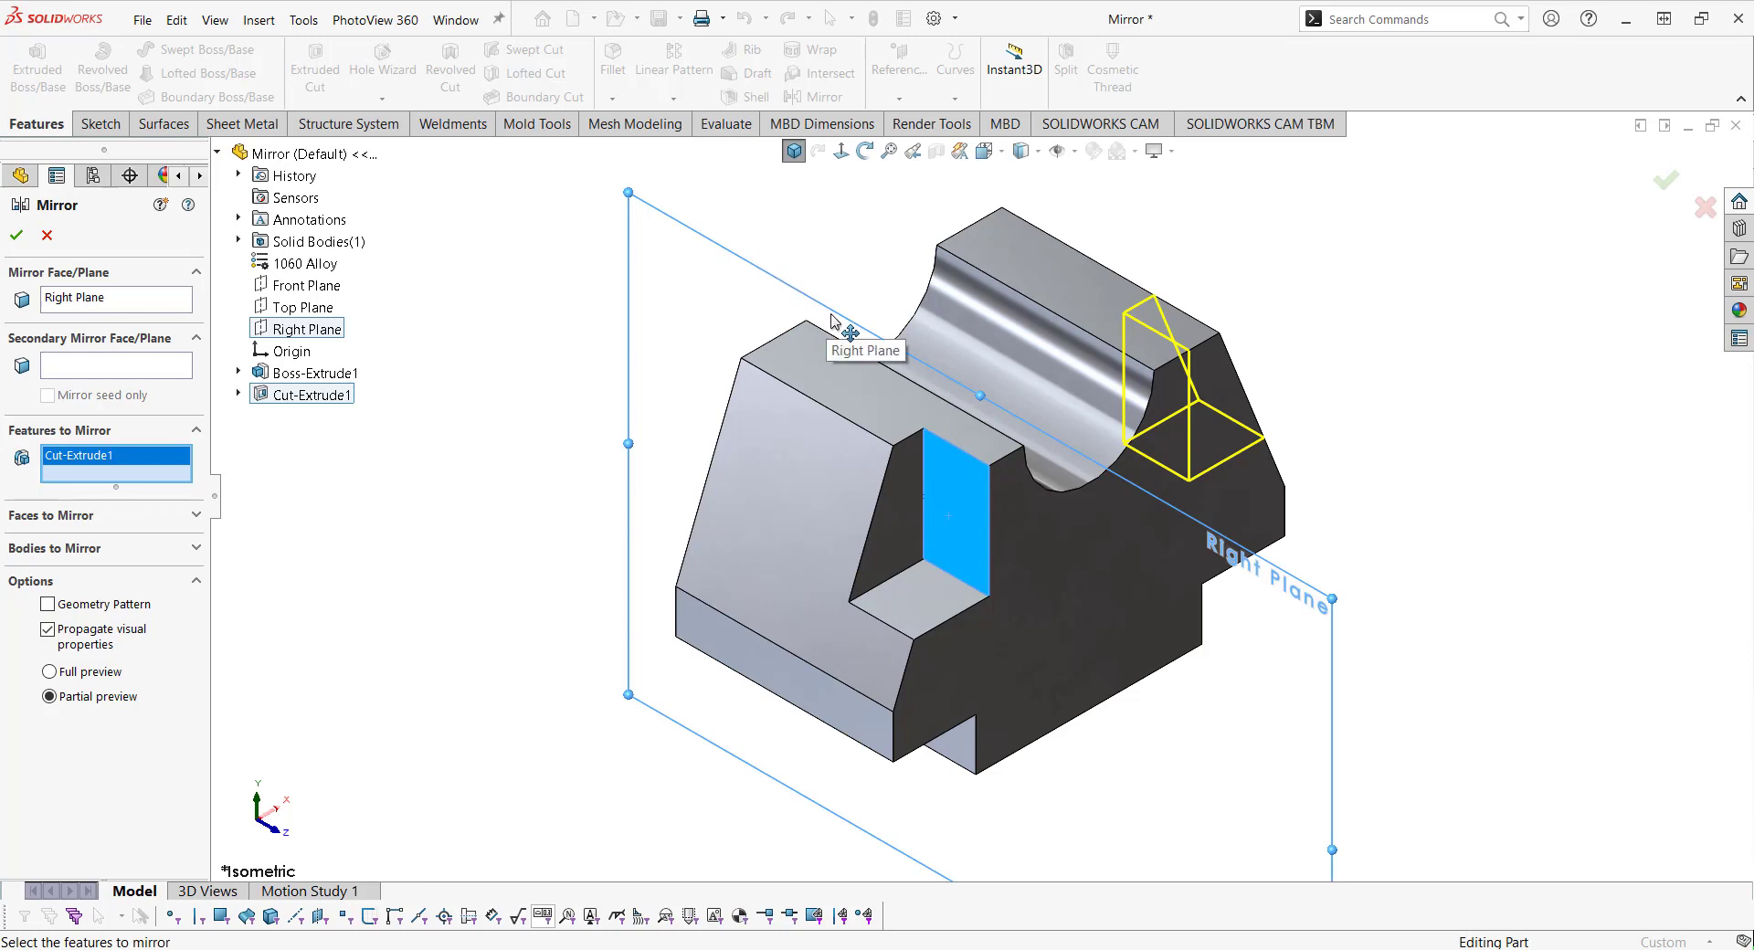
pyautogui.click(16, 237)
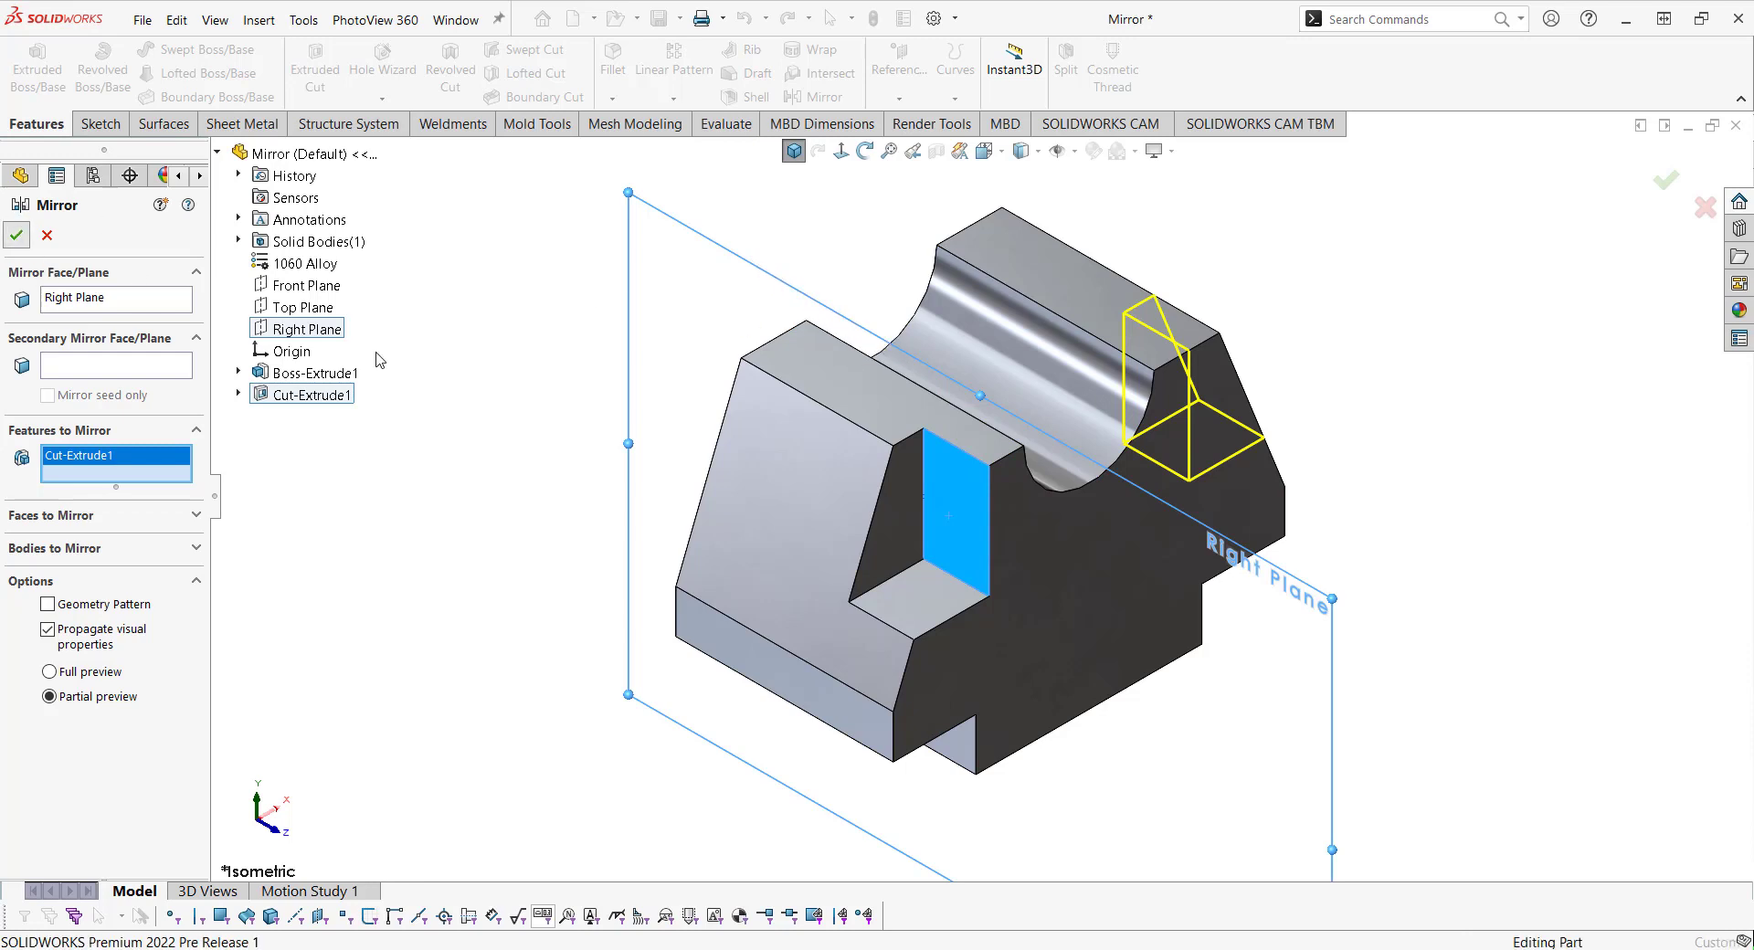
# Add Mirror2 copying the notch cut across the Front Plane, giving pockets at all four corners.
pyautogui.moveTo(1094, 445); pyautogui.dragTo(759, 288, button='middle')
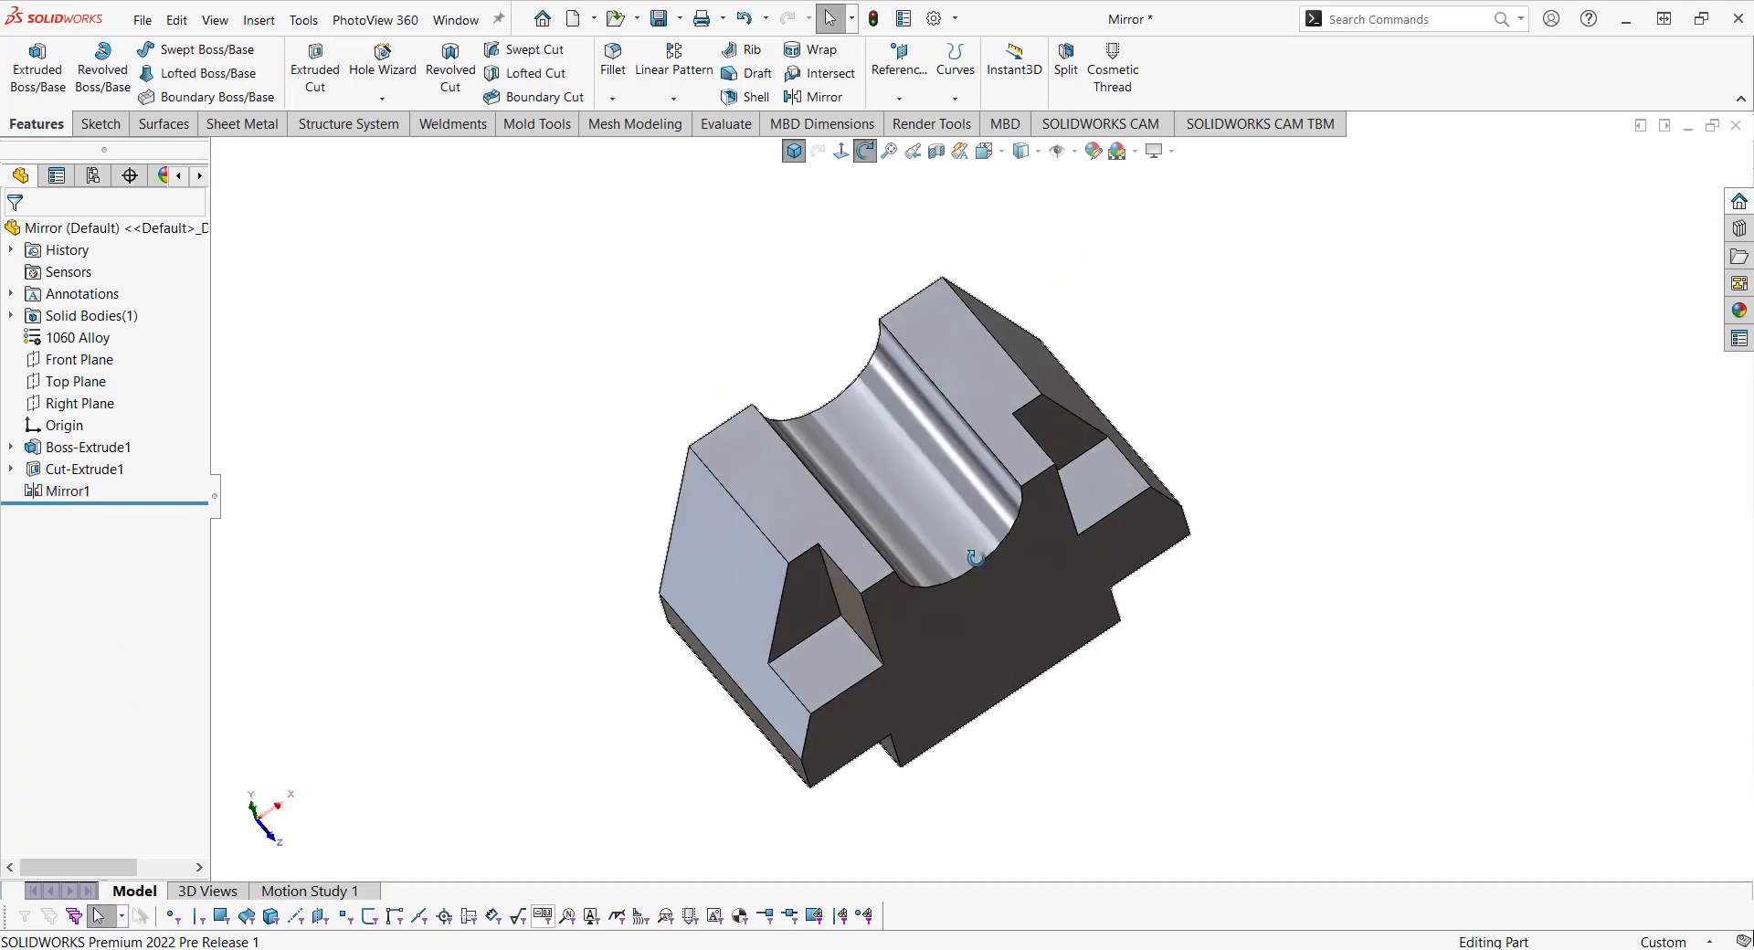
pyautogui.click(794, 152)
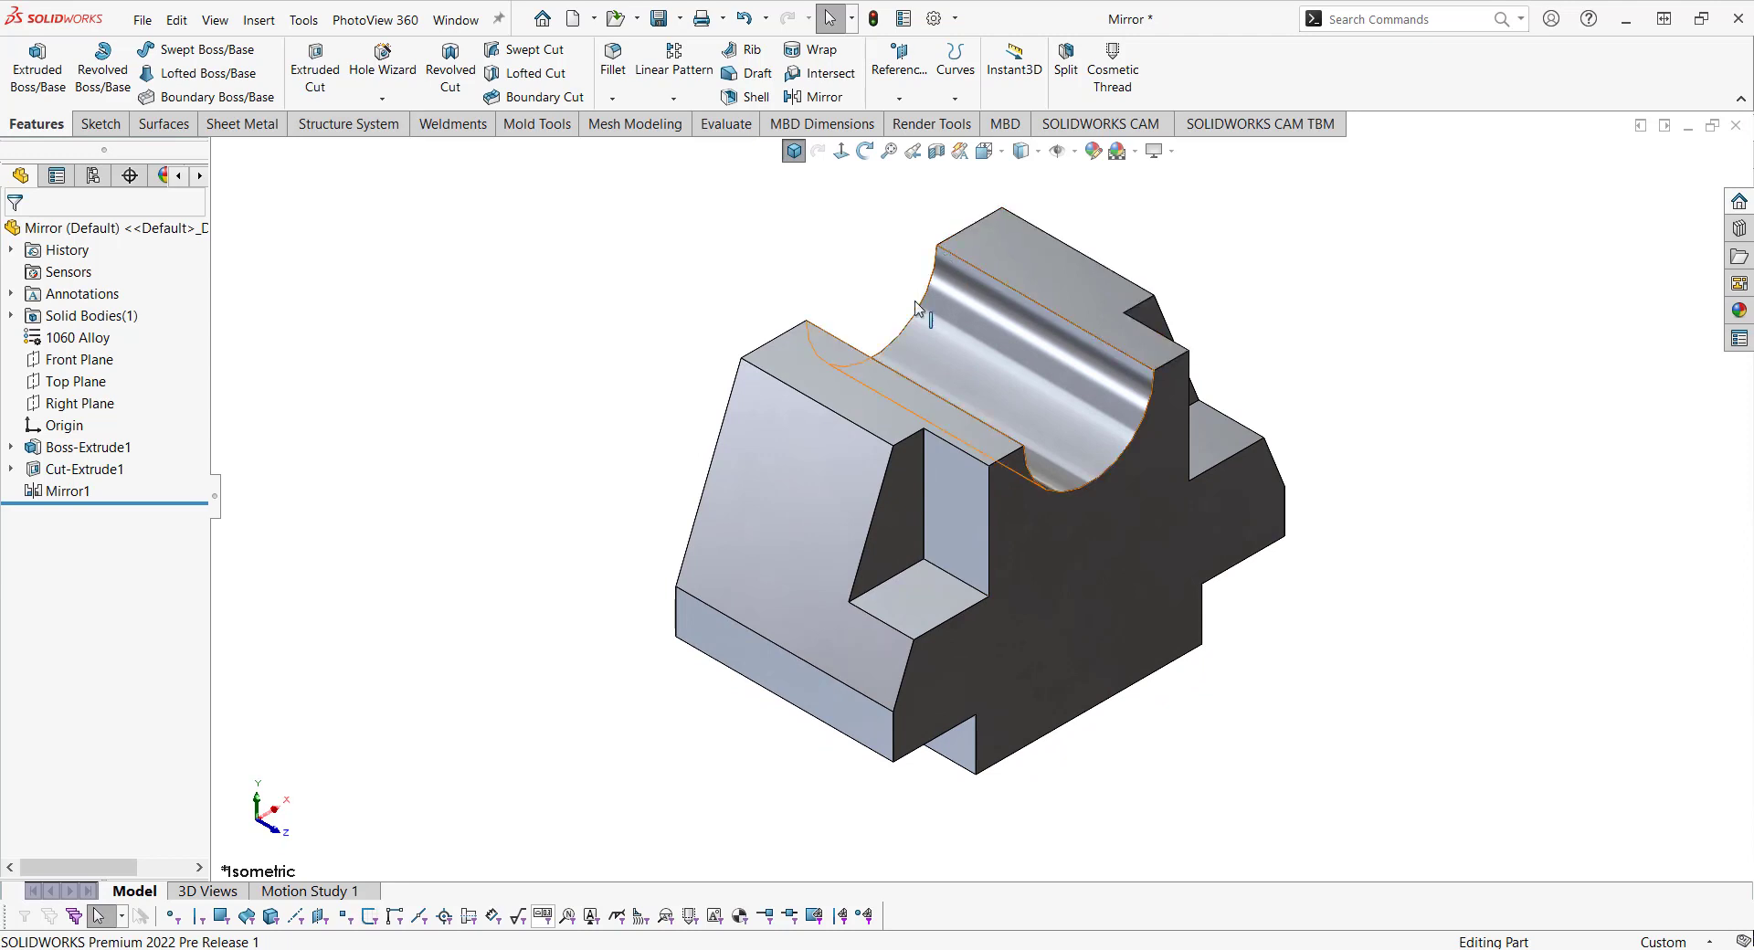
pyautogui.click(816, 97)
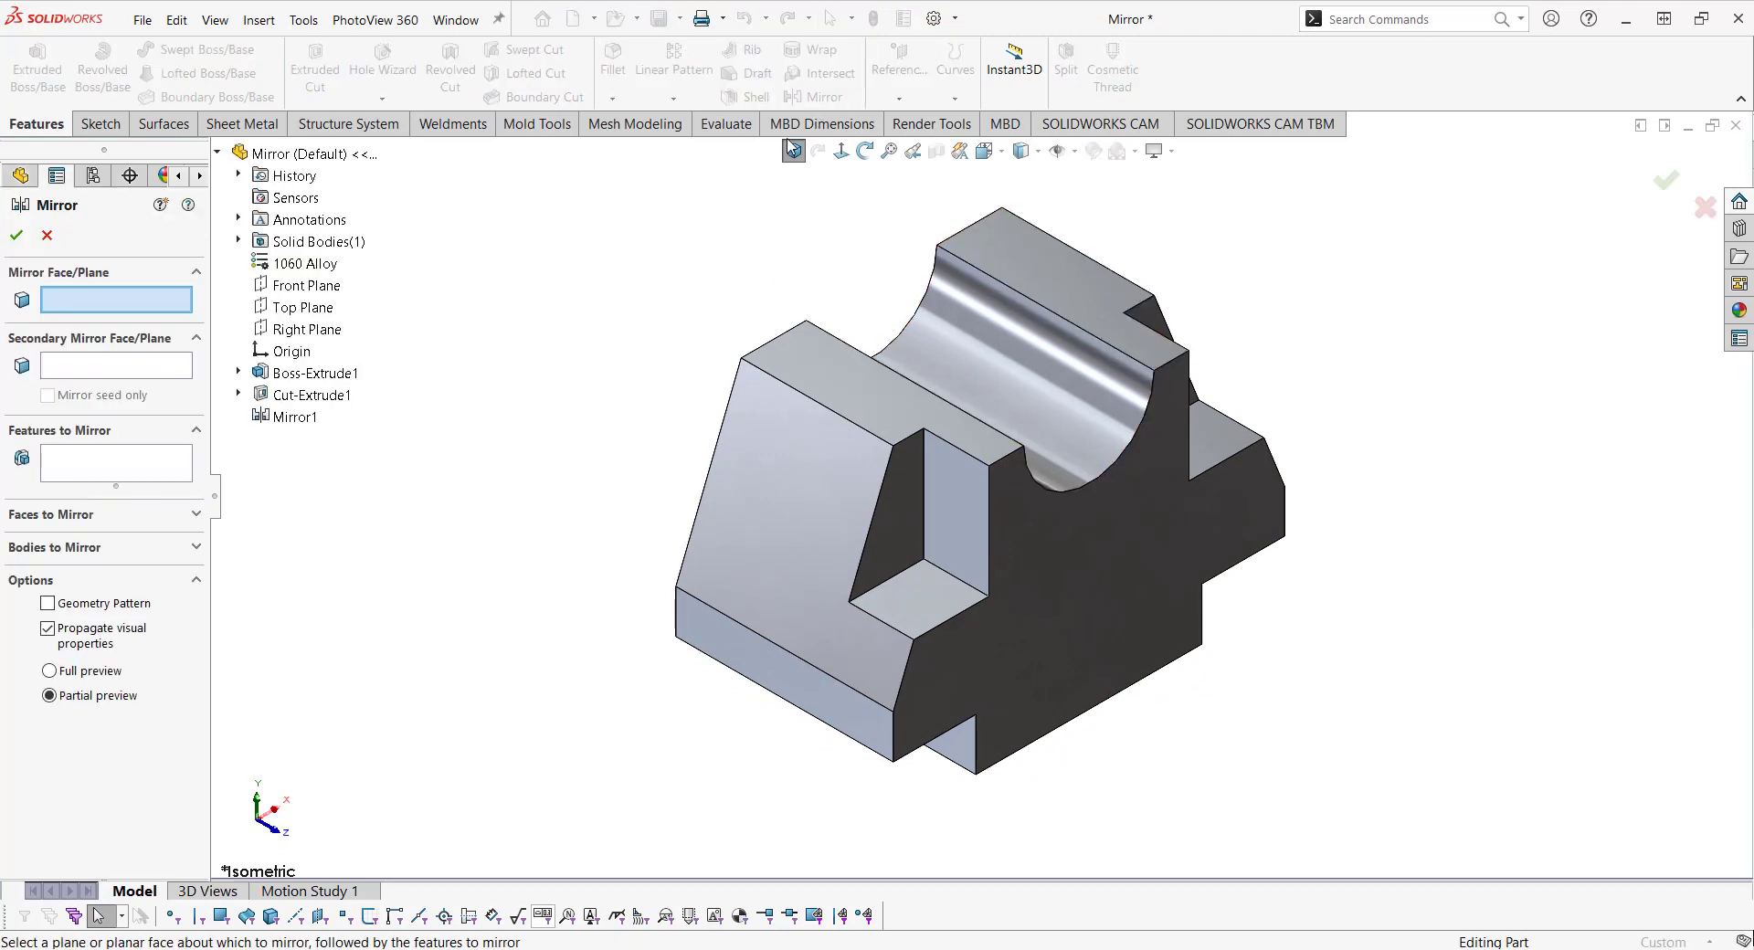
pyautogui.click(308, 287)
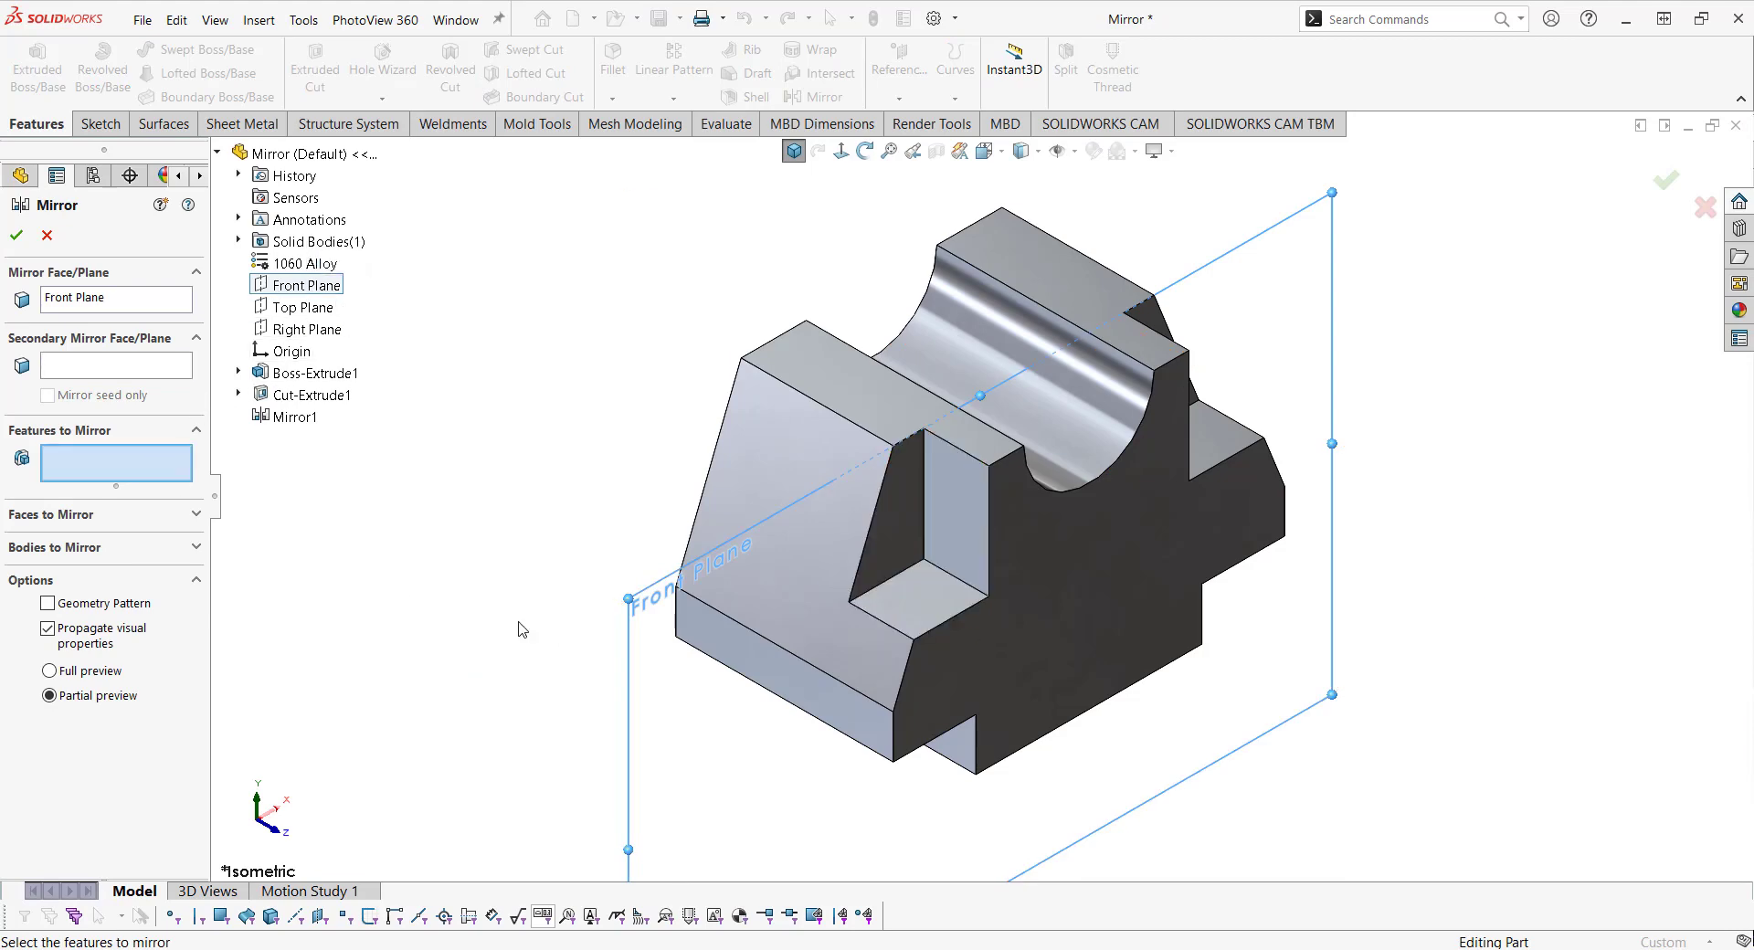
pyautogui.click(1251, 472)
pyautogui.press('Return')
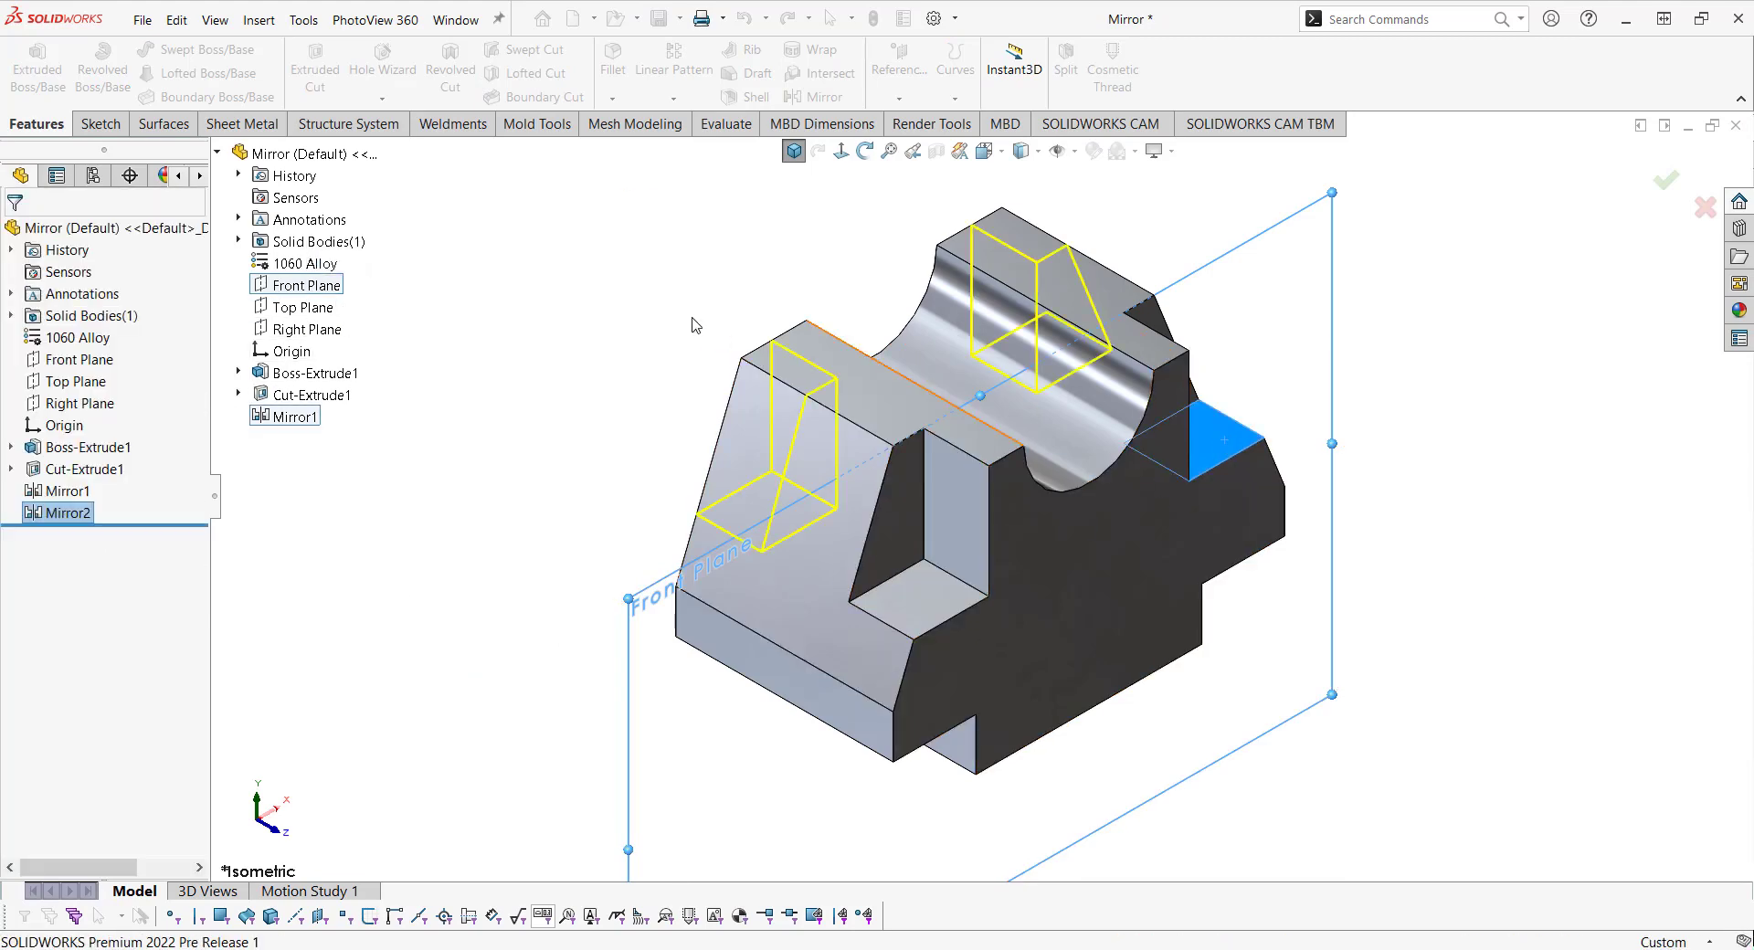
pyautogui.moveTo(775, 325)
pyautogui.mouseDown(button='middle')
pyautogui.moveTo(814, 411)
pyautogui.moveTo(786, 717)
pyautogui.moveTo(730, 631)
pyautogui.moveTo(787, 497)
pyautogui.moveTo(741, 687)
pyautogui.moveTo(813, 603)
pyautogui.mouseUp(button='middle')
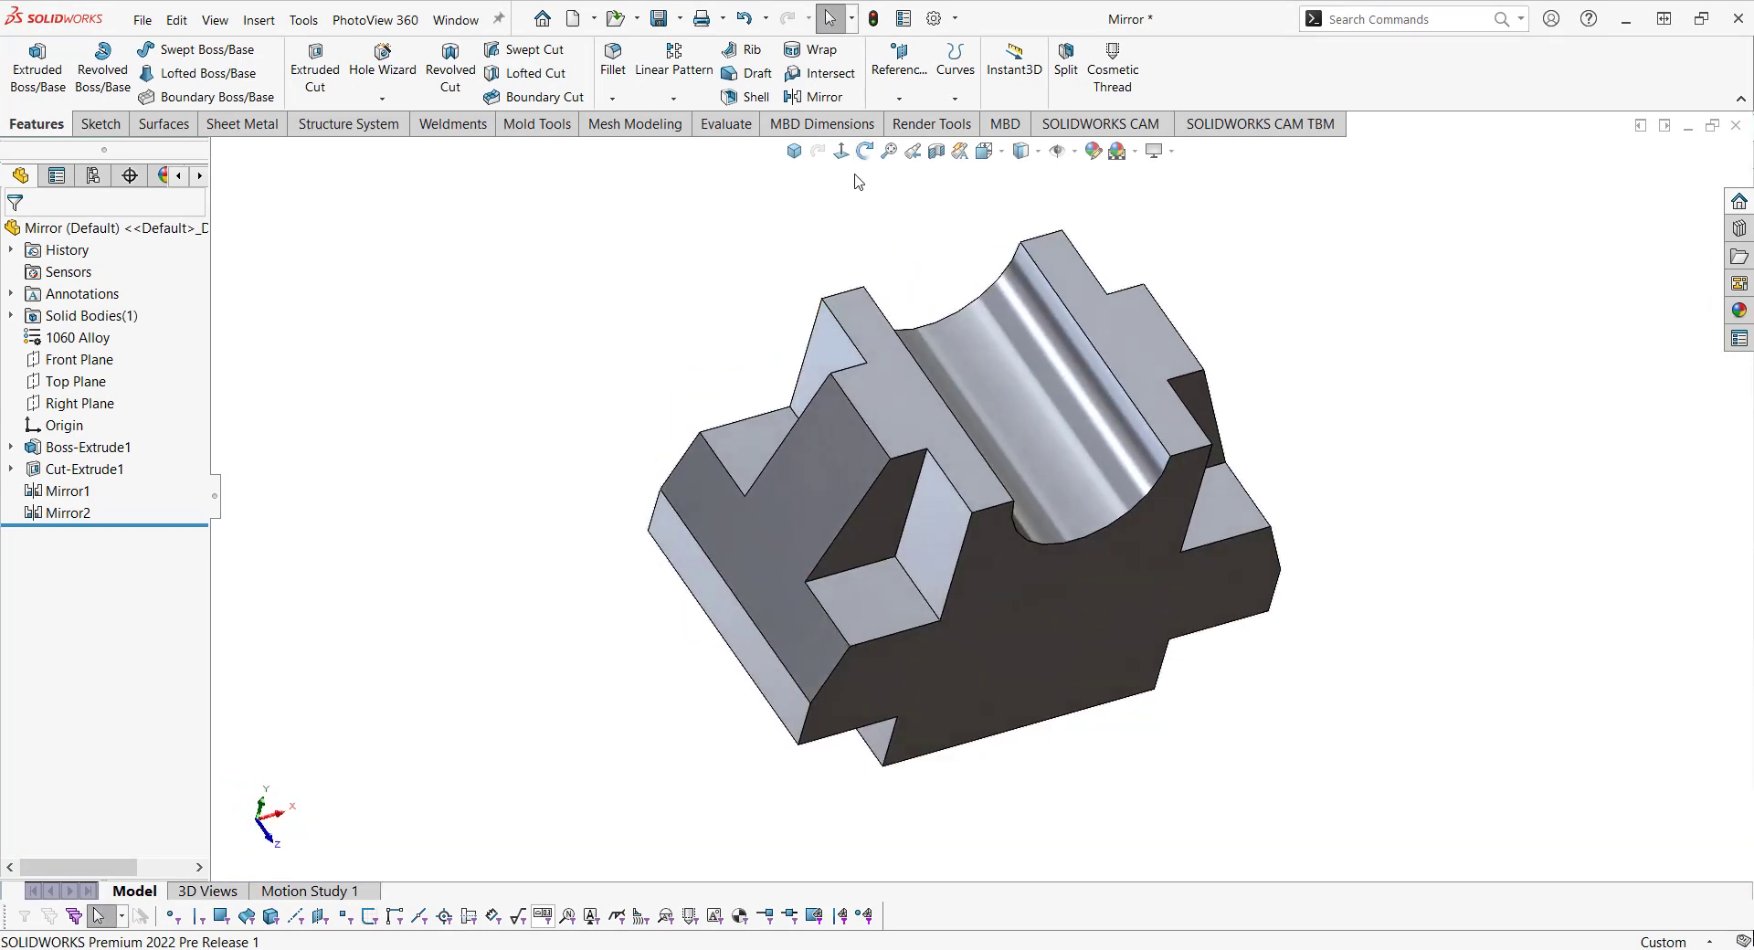
# Delete Mirror1 and Mirror2, leaving only Boss-Extrude1 and Cut-Extrude1 with a single pocket.
pyautogui.click(793, 151)
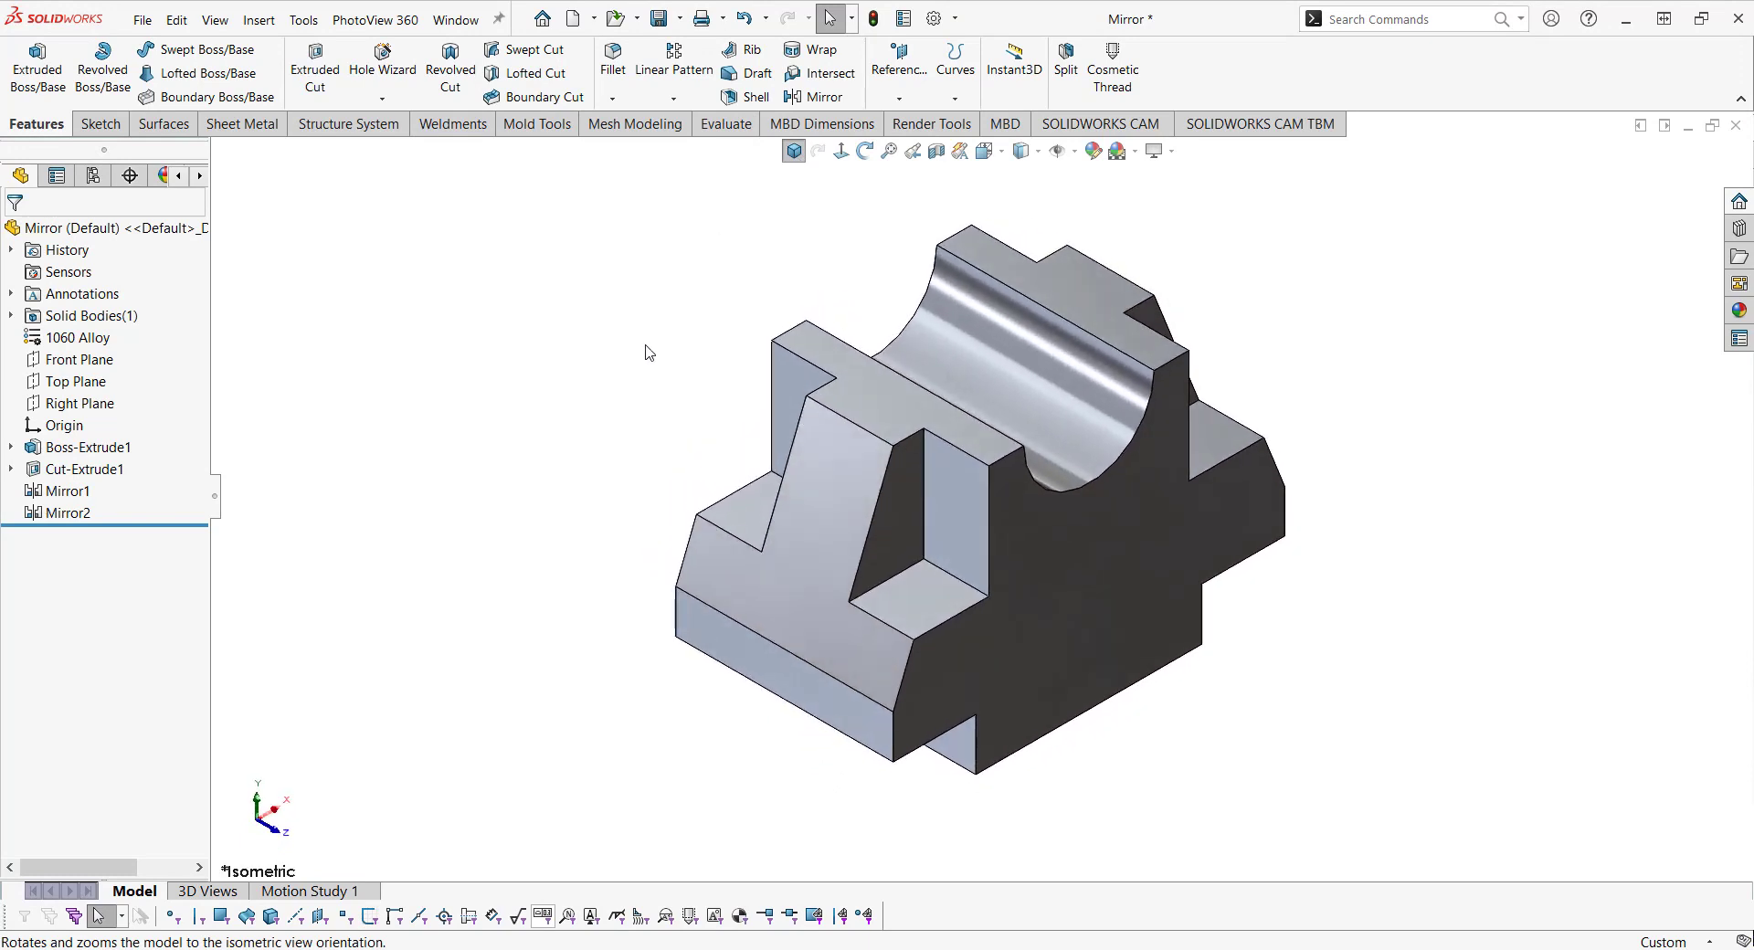
pyautogui.scroll(-2, 982, 447)
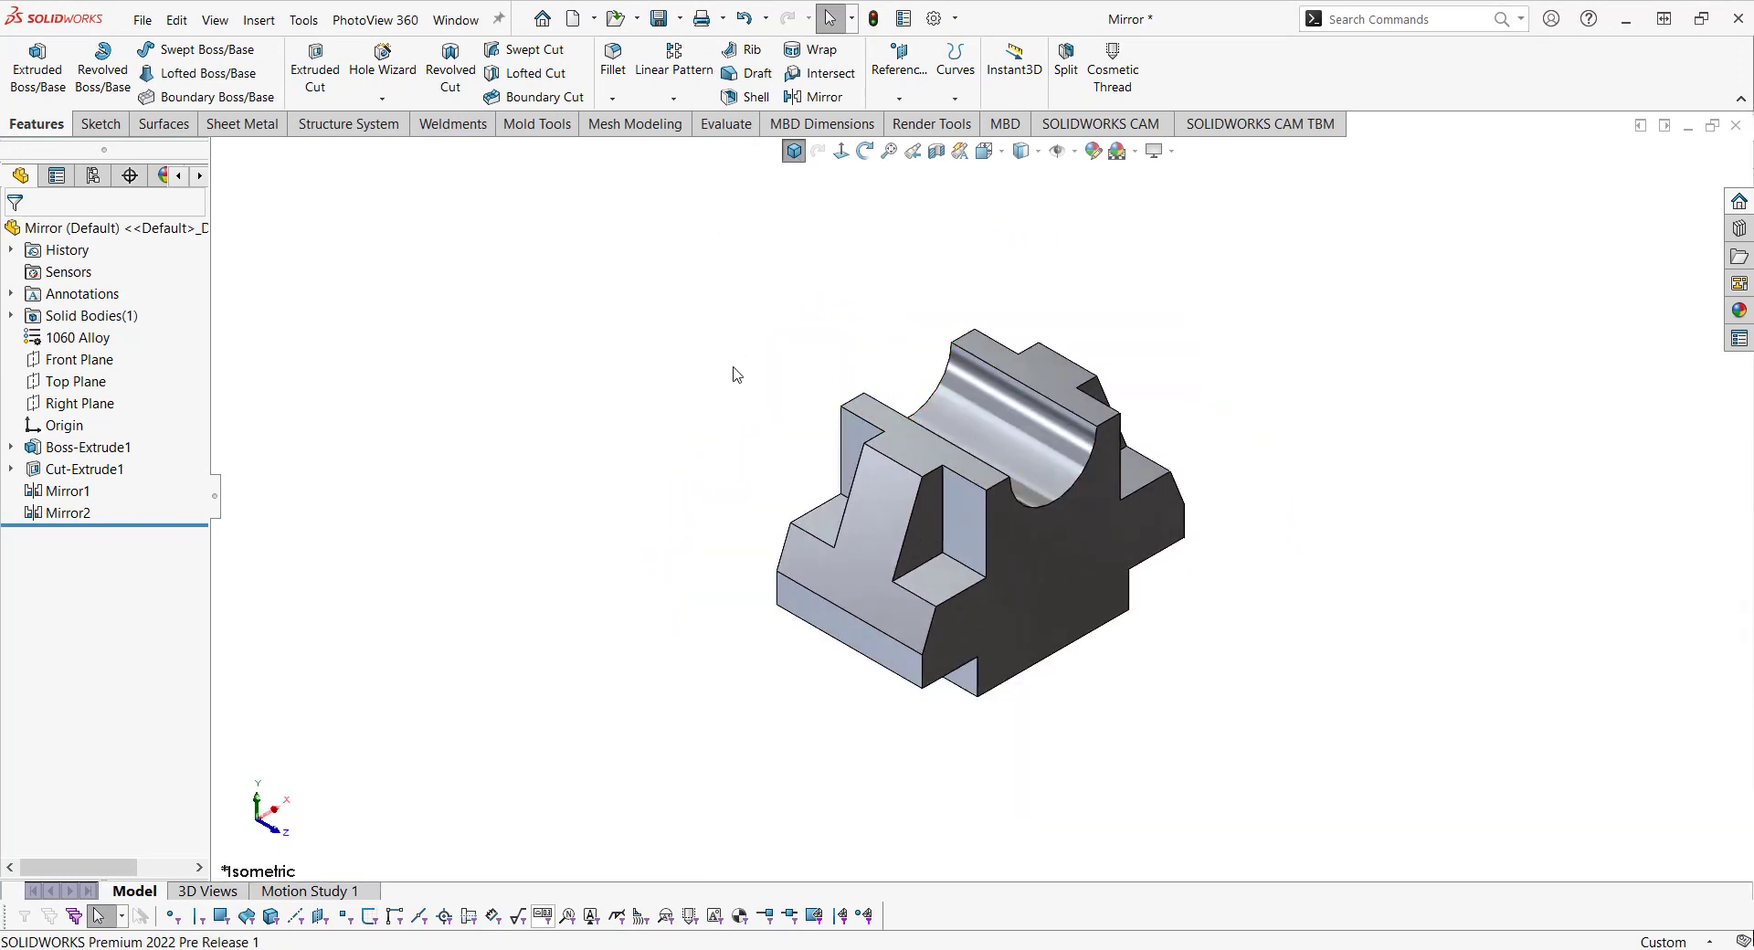
pyautogui.keyDown('ctrl'); pyautogui.click(74, 510); pyautogui.keyUp('ctrl')
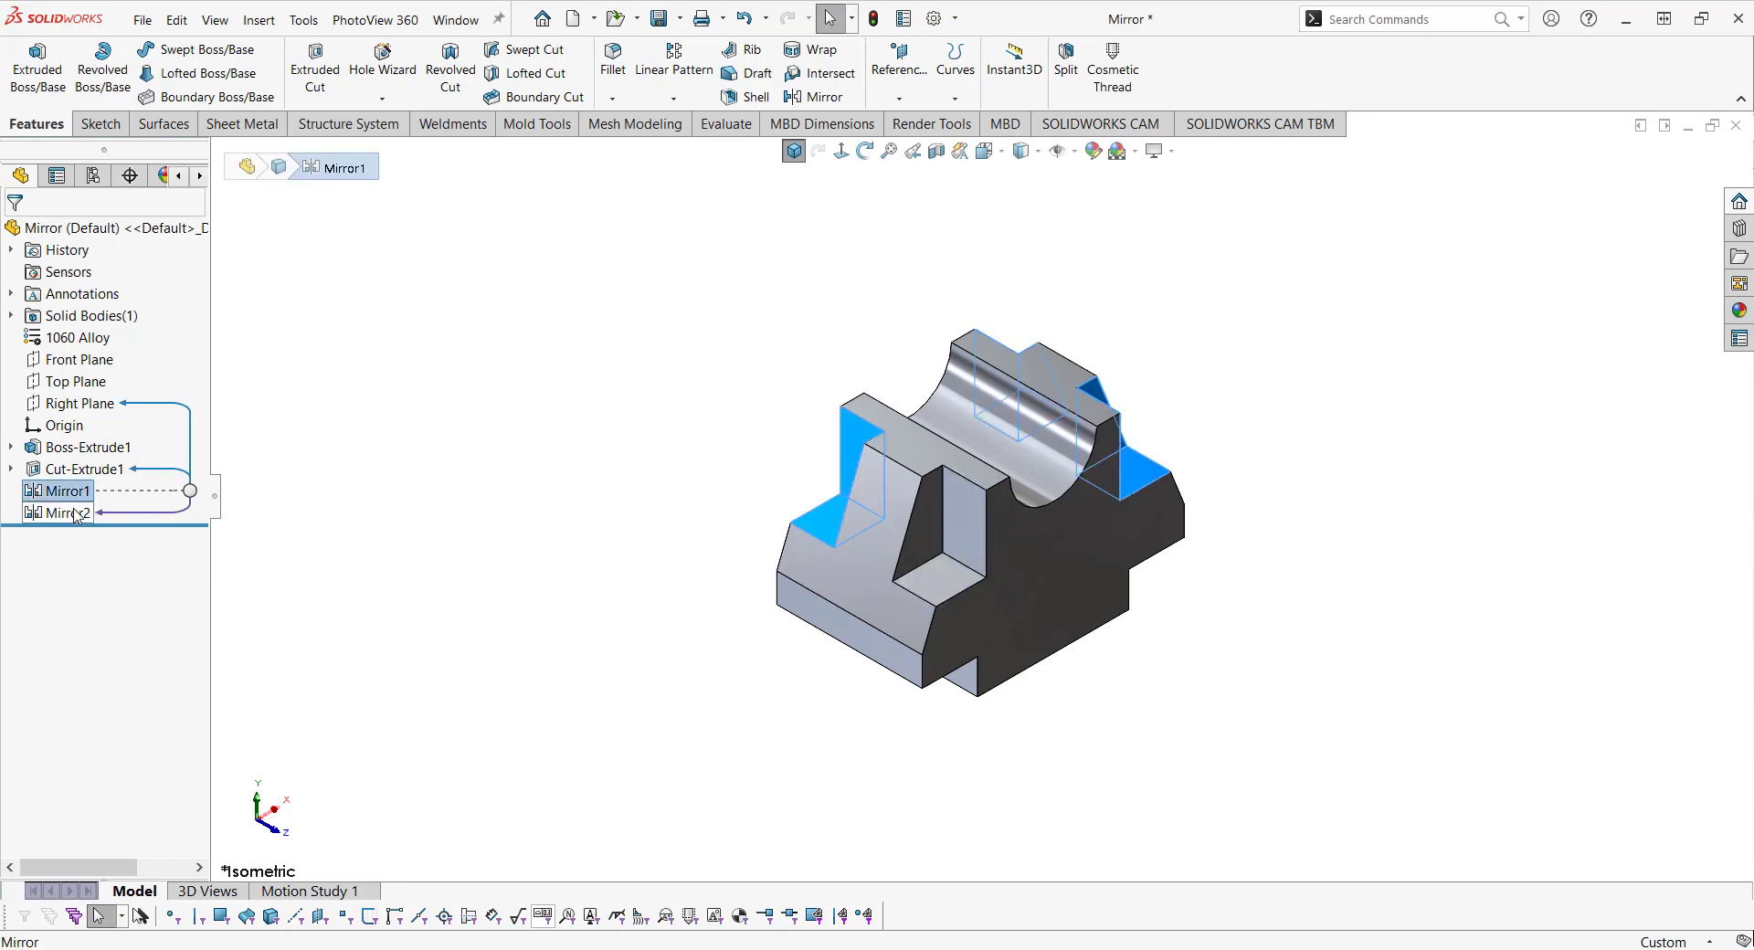
pyautogui.keyDown('ctrl'); pyautogui.click(77, 513); pyautogui.keyUp('ctrl')
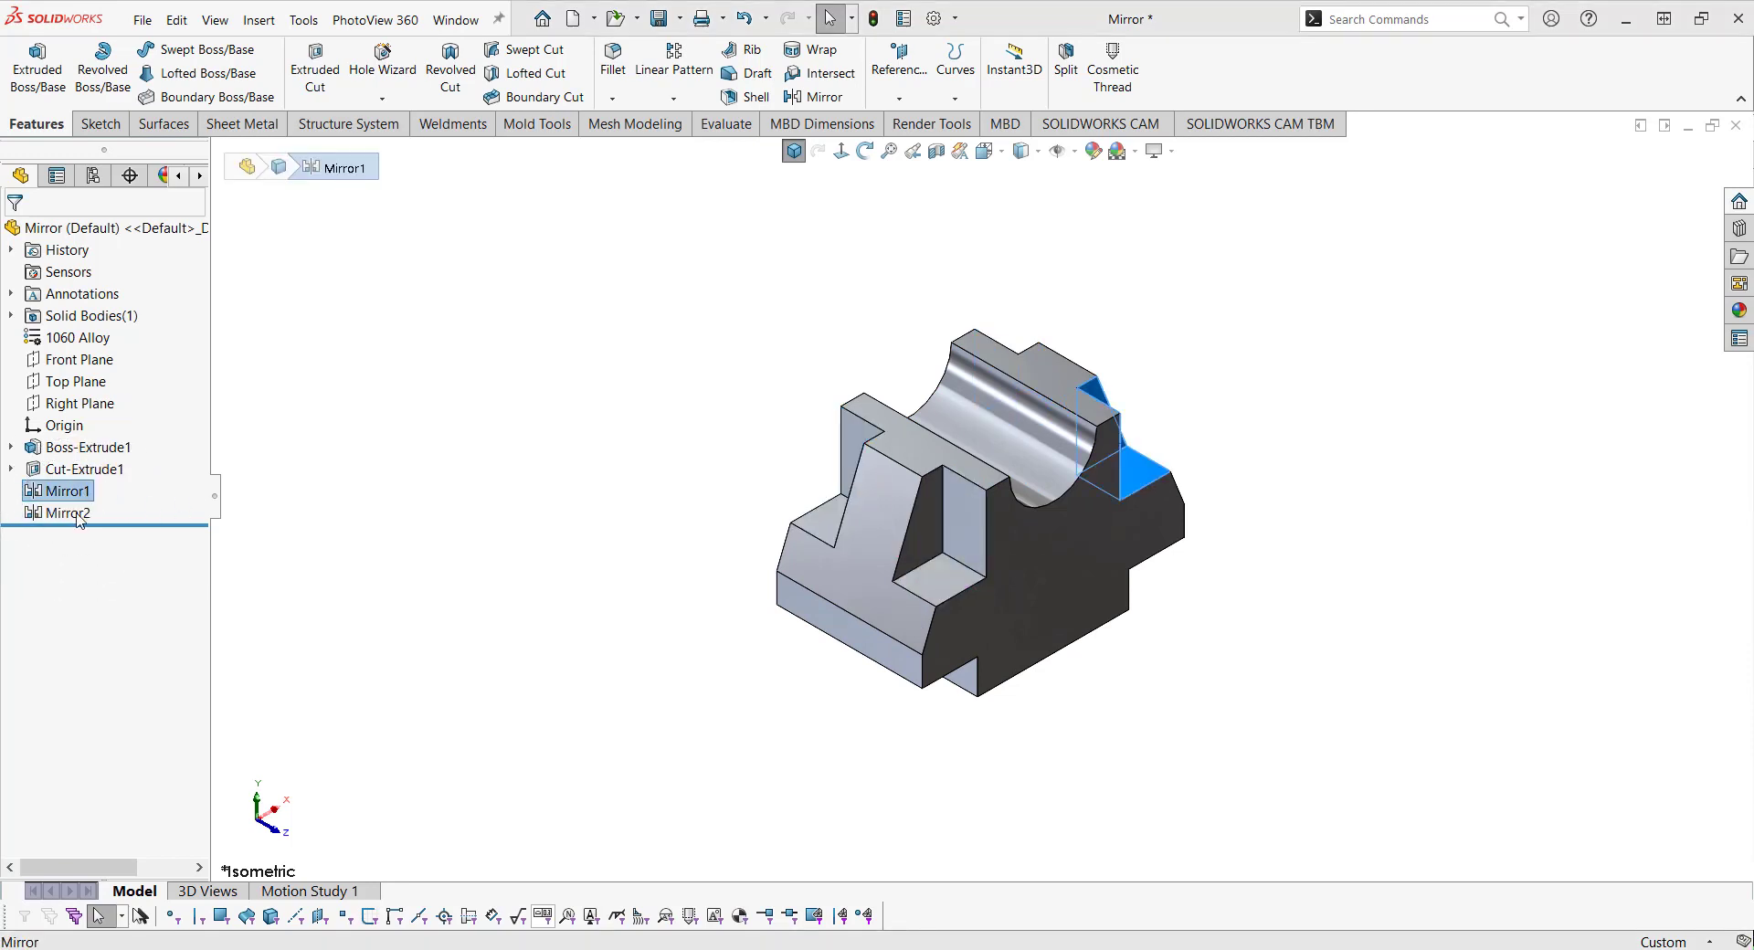
pyautogui.press('Delete')
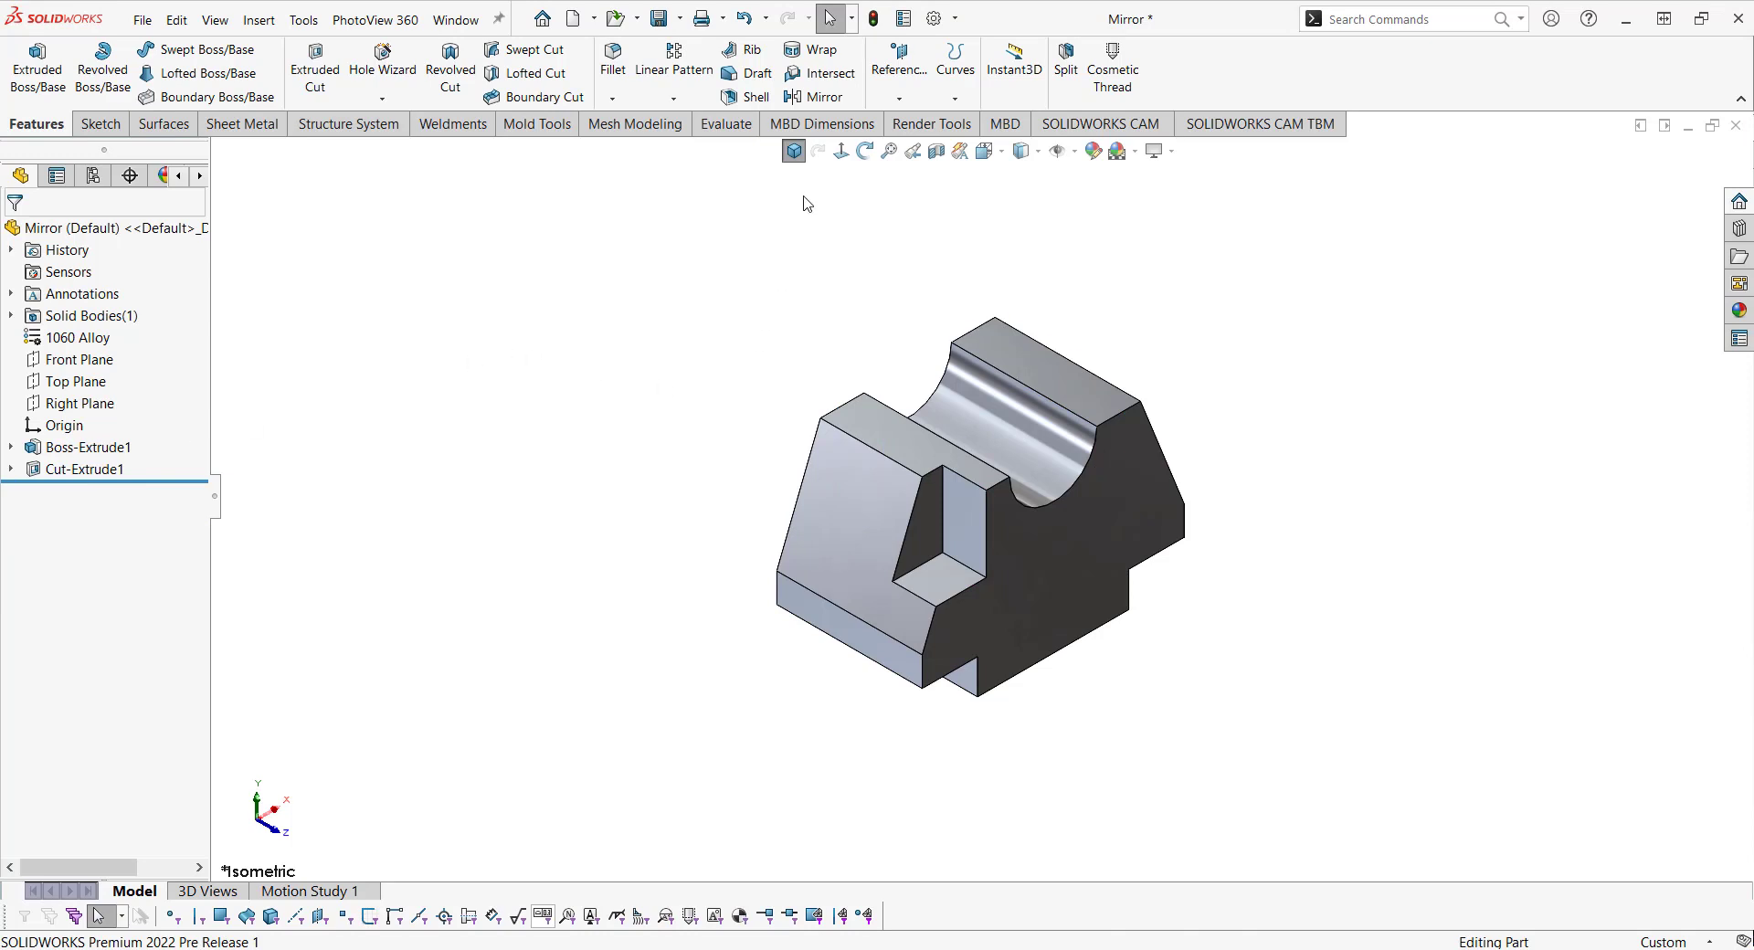
# Create Mirror3 reflecting Cut-Extrude1 across the Right Plane and the secondary Front Plane.
pyautogui.click(794, 151)
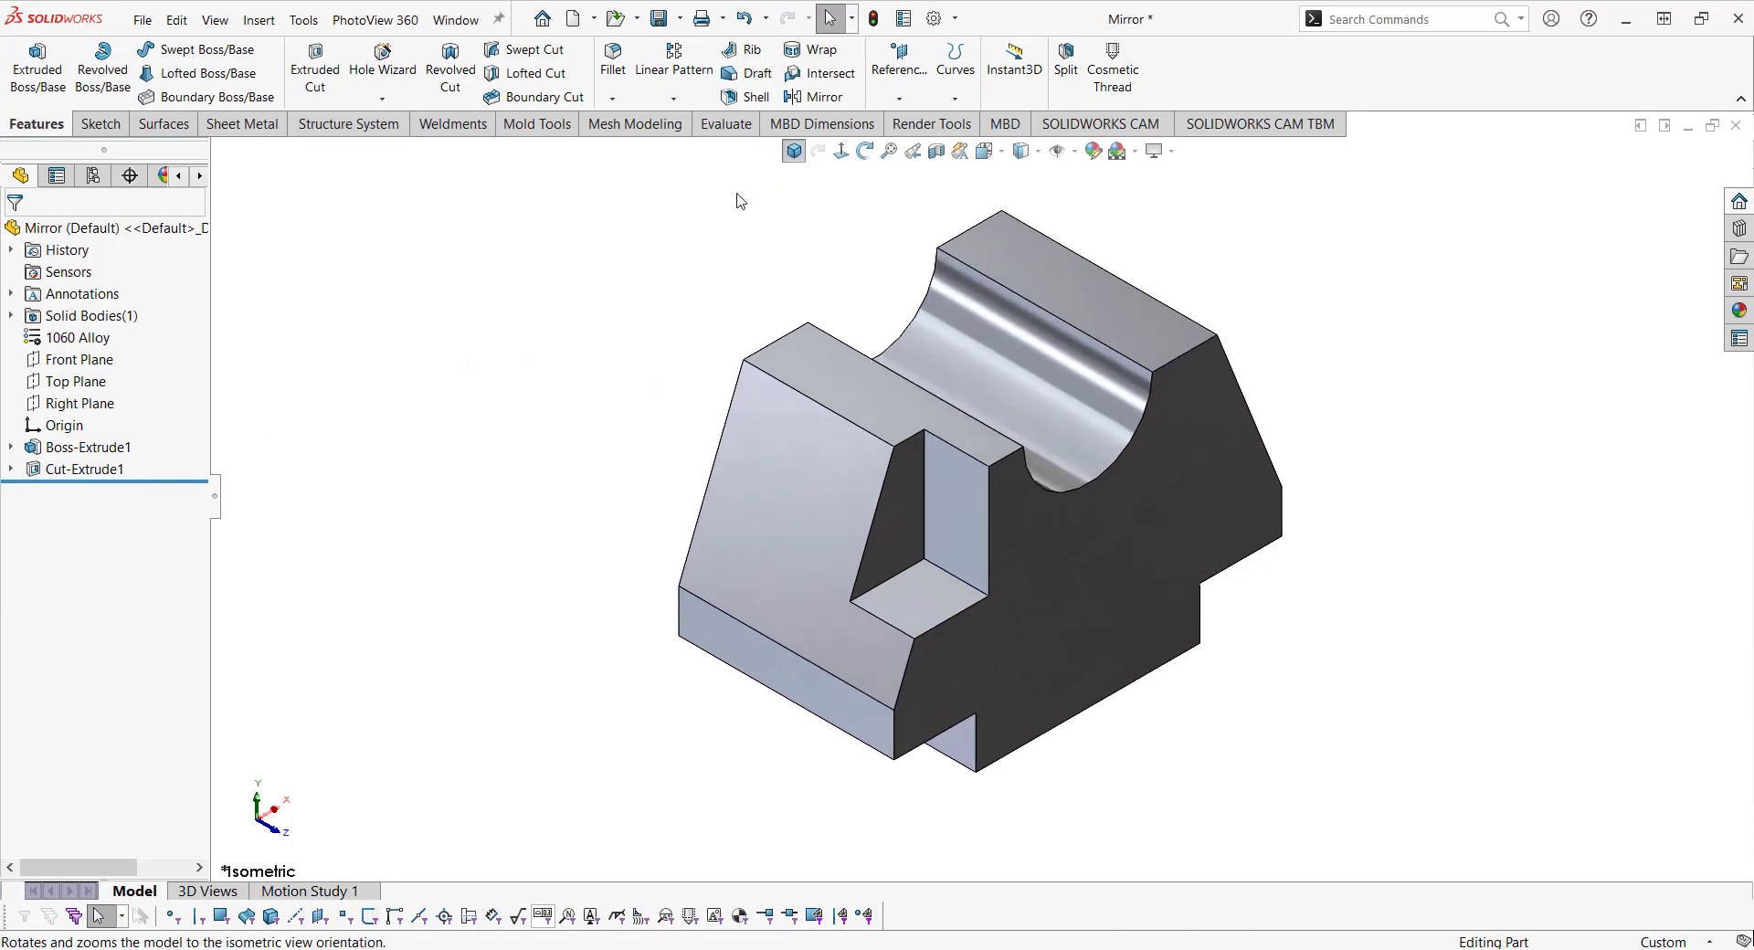
pyautogui.click(826, 103)
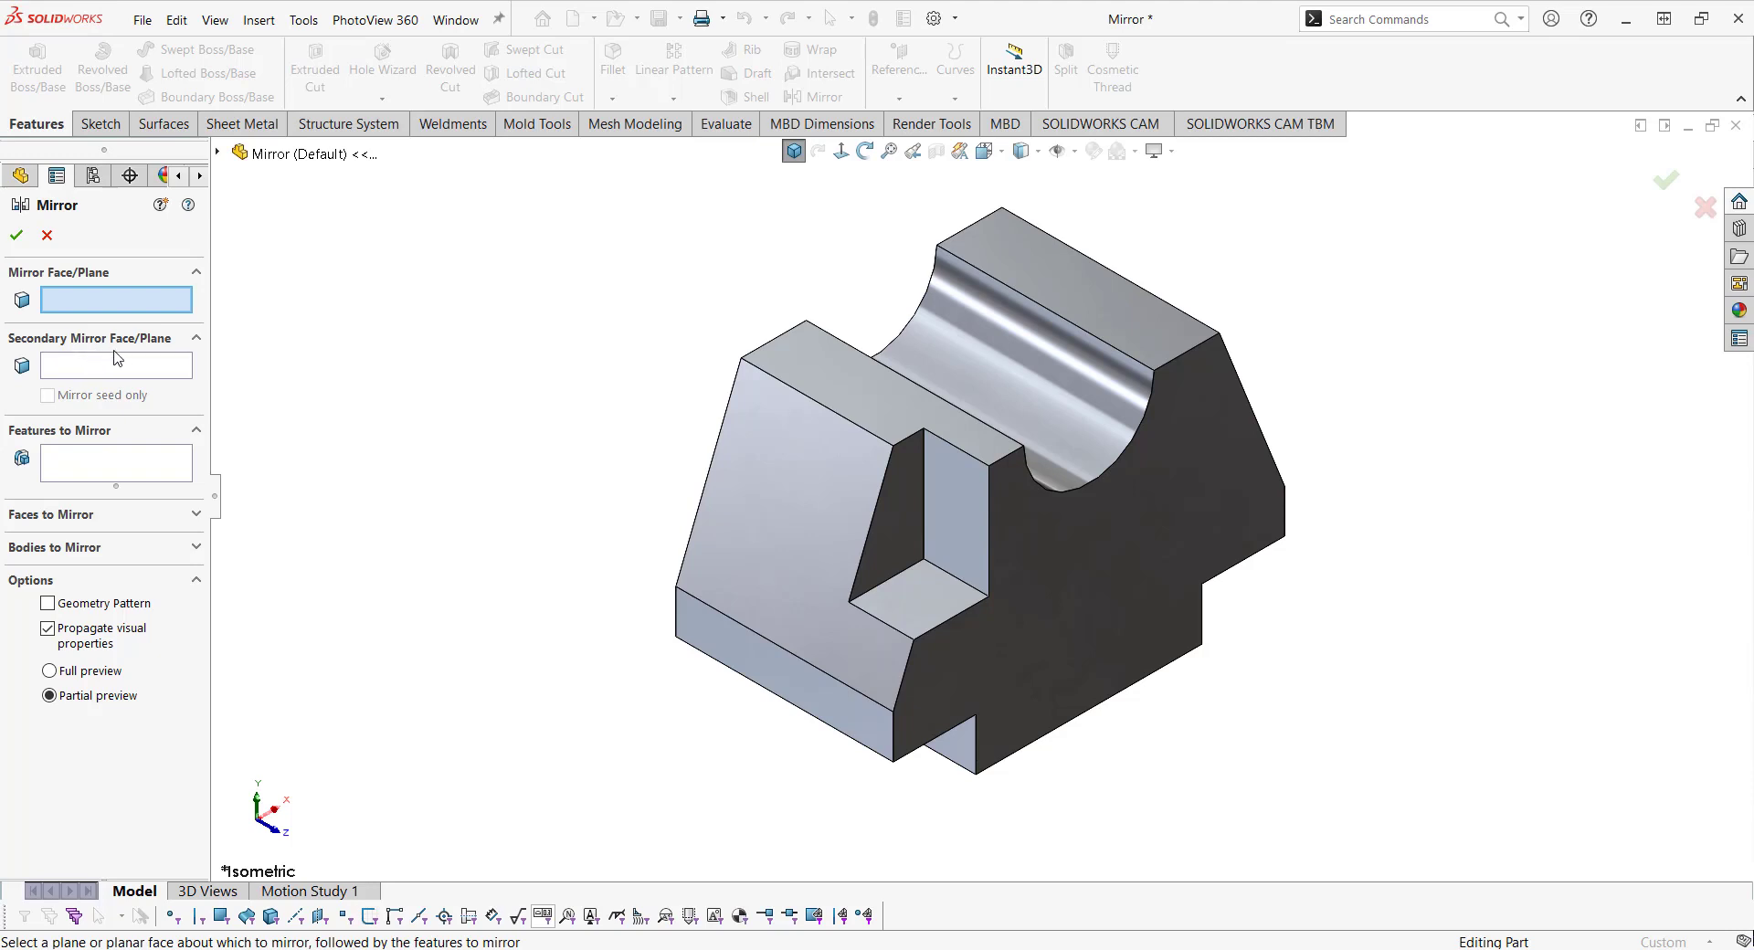
pyautogui.click(218, 154)
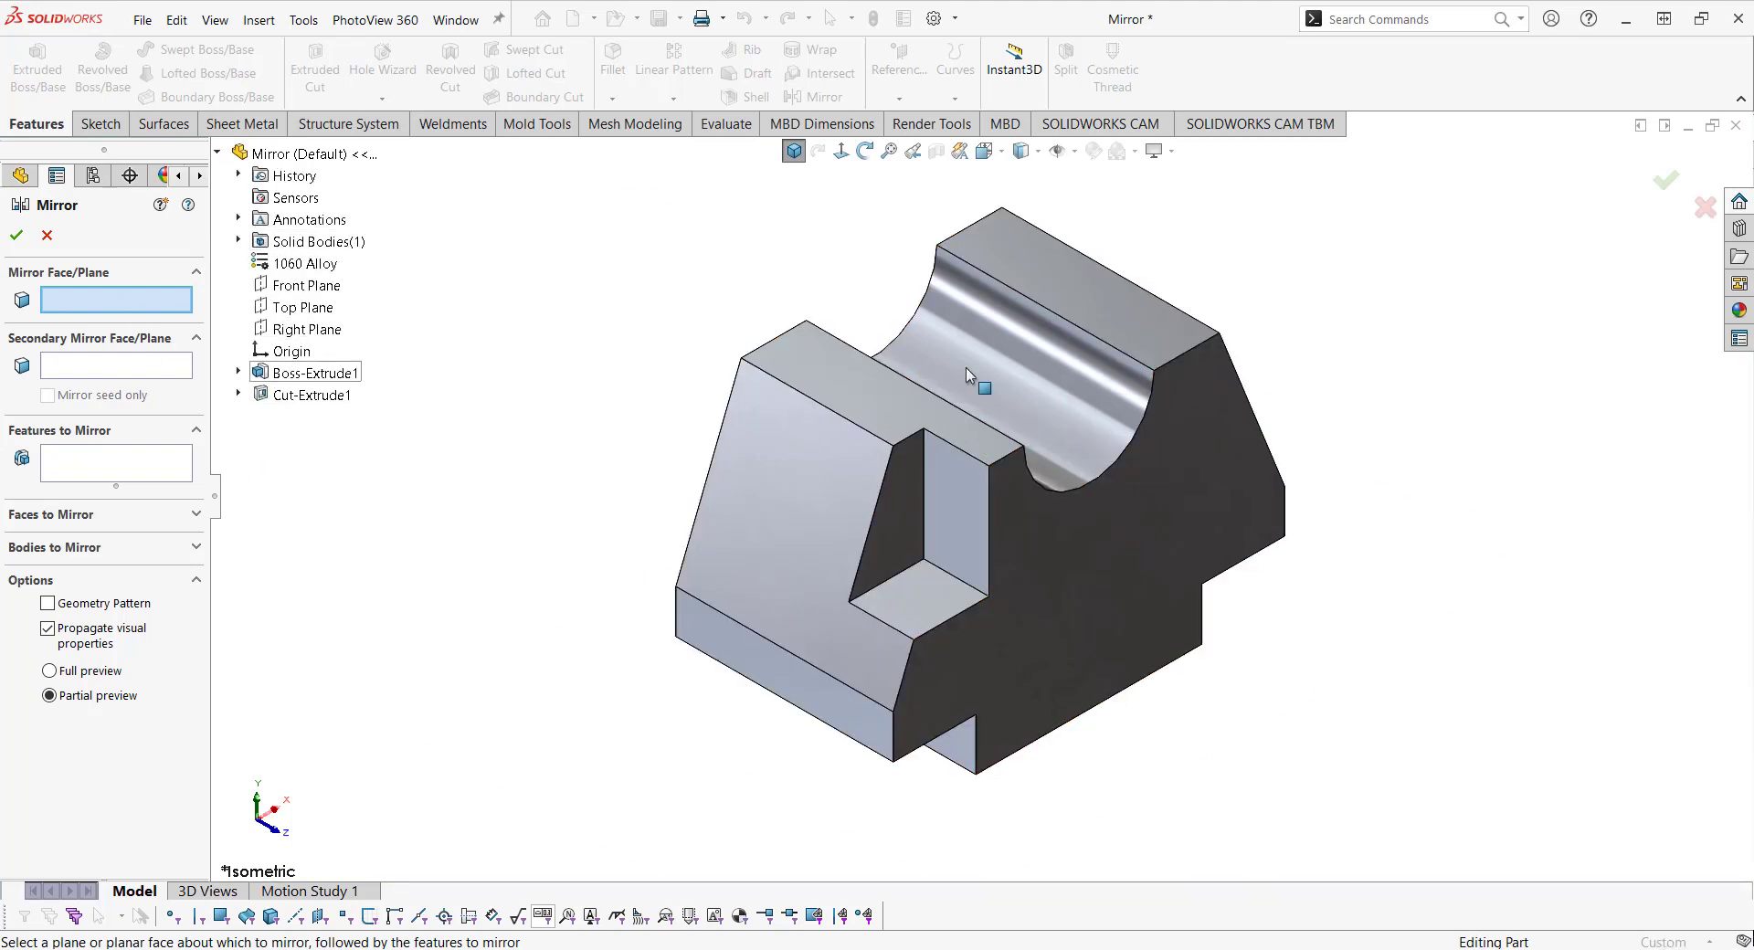
pyautogui.click(324, 329)
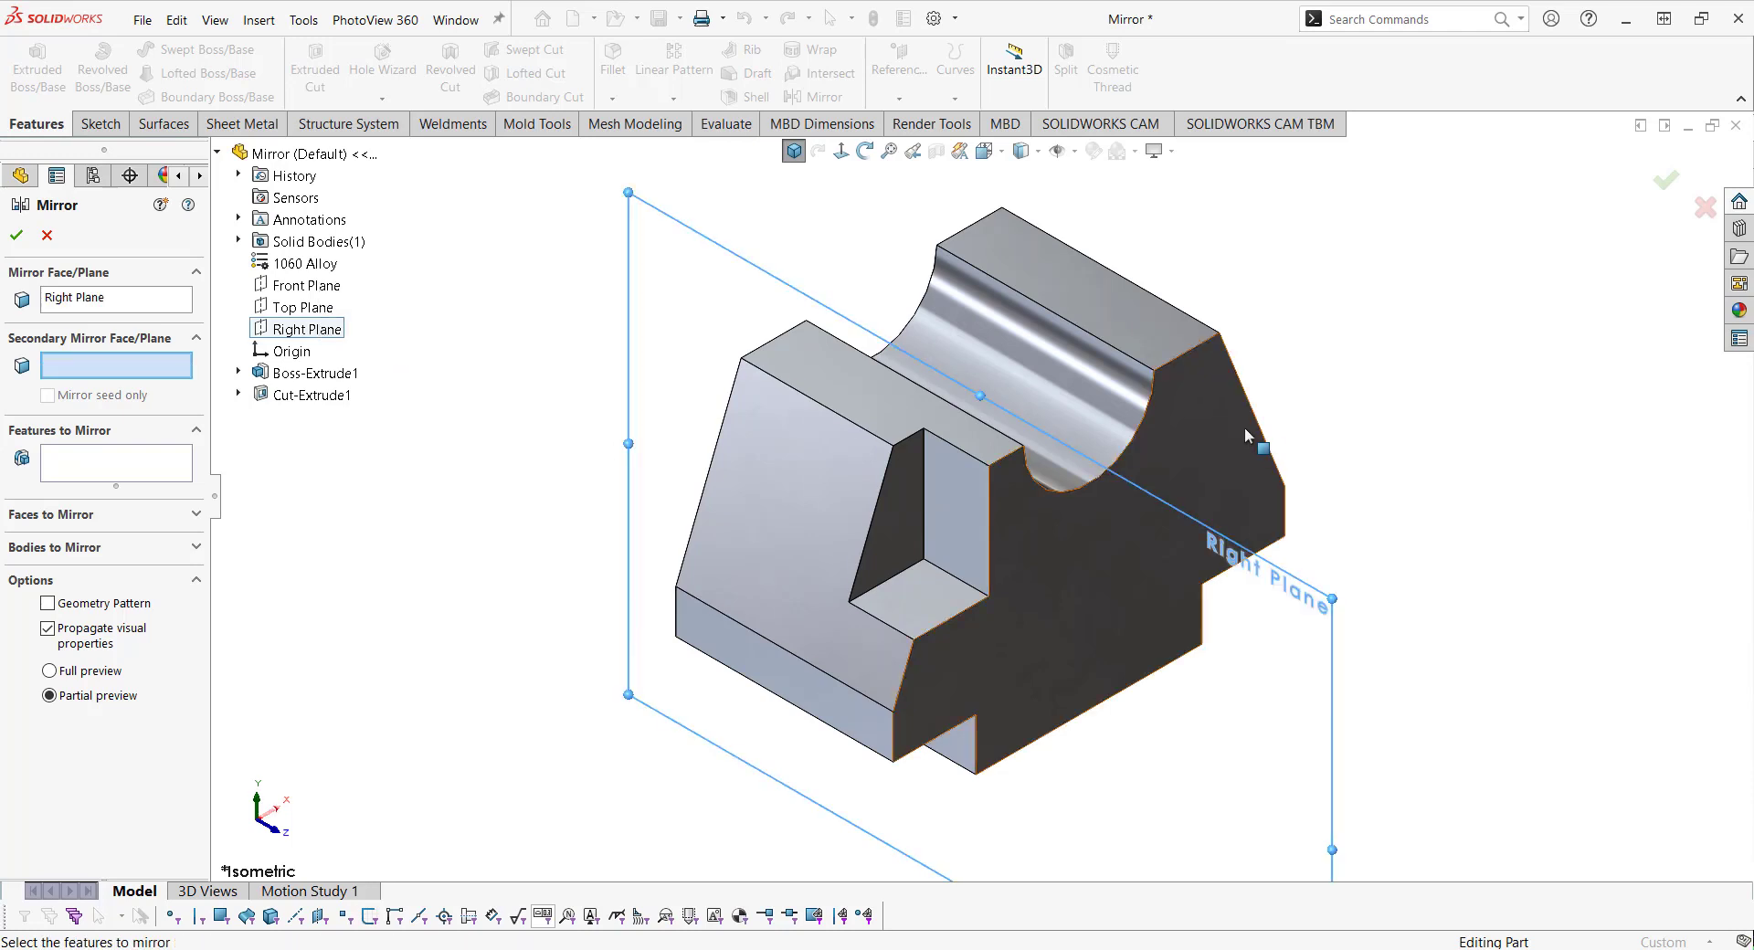
pyautogui.click(130, 469)
pyautogui.click(967, 539)
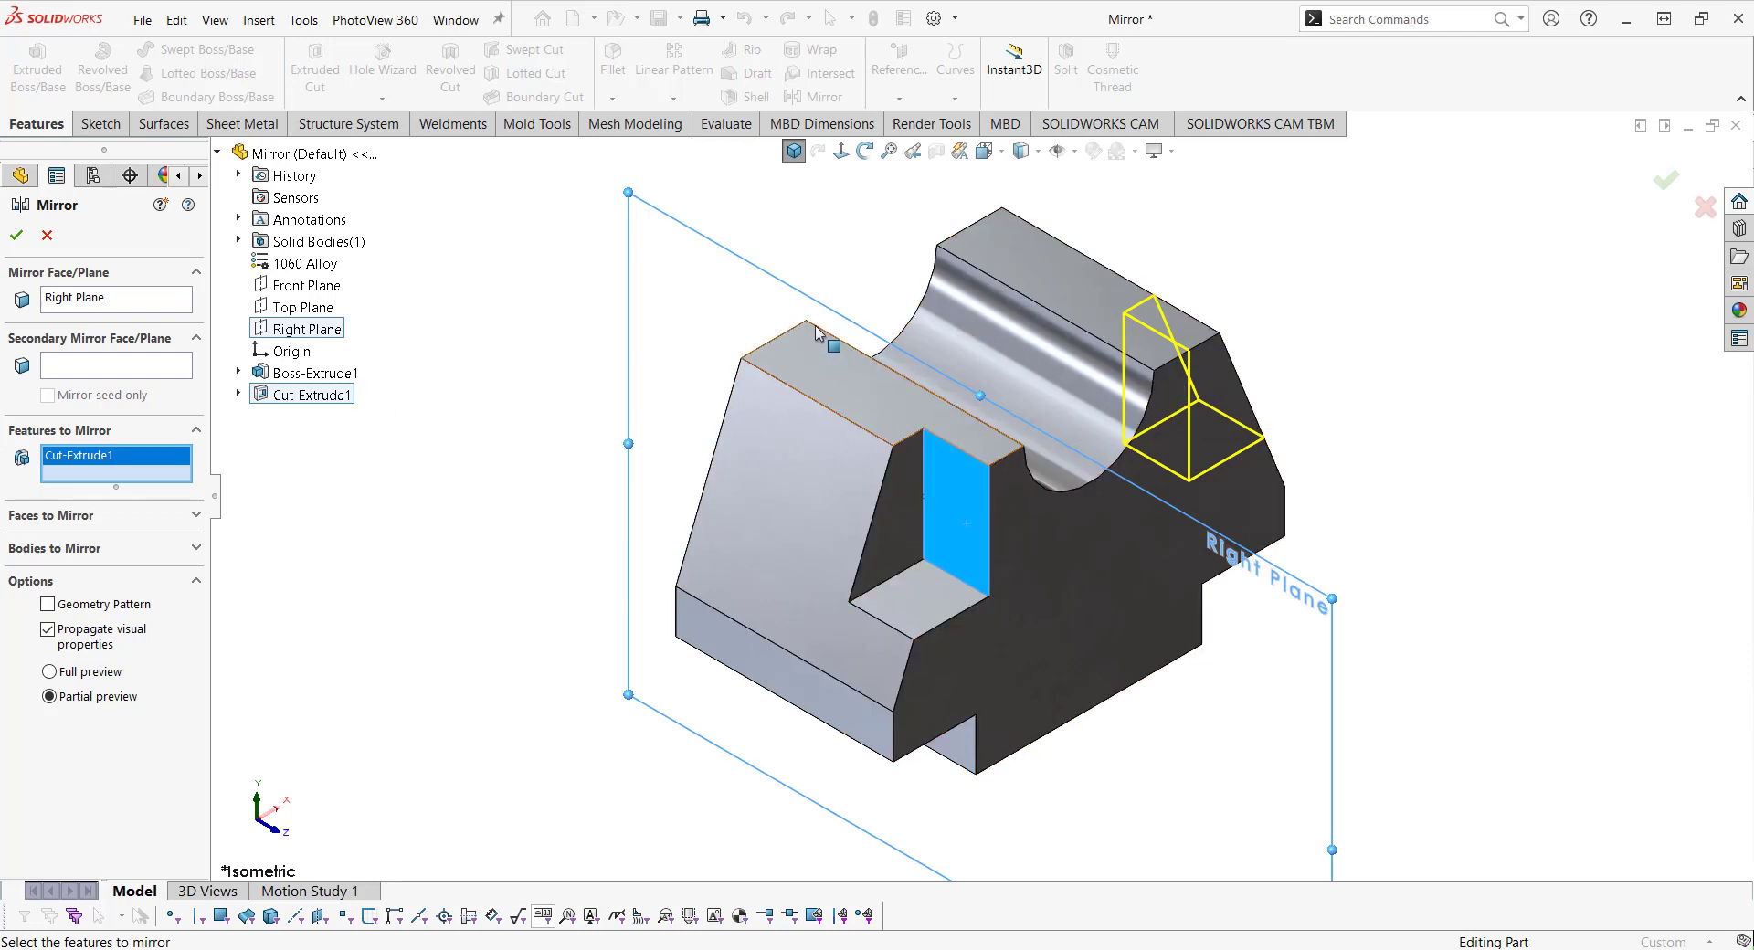
pyautogui.click(116, 367)
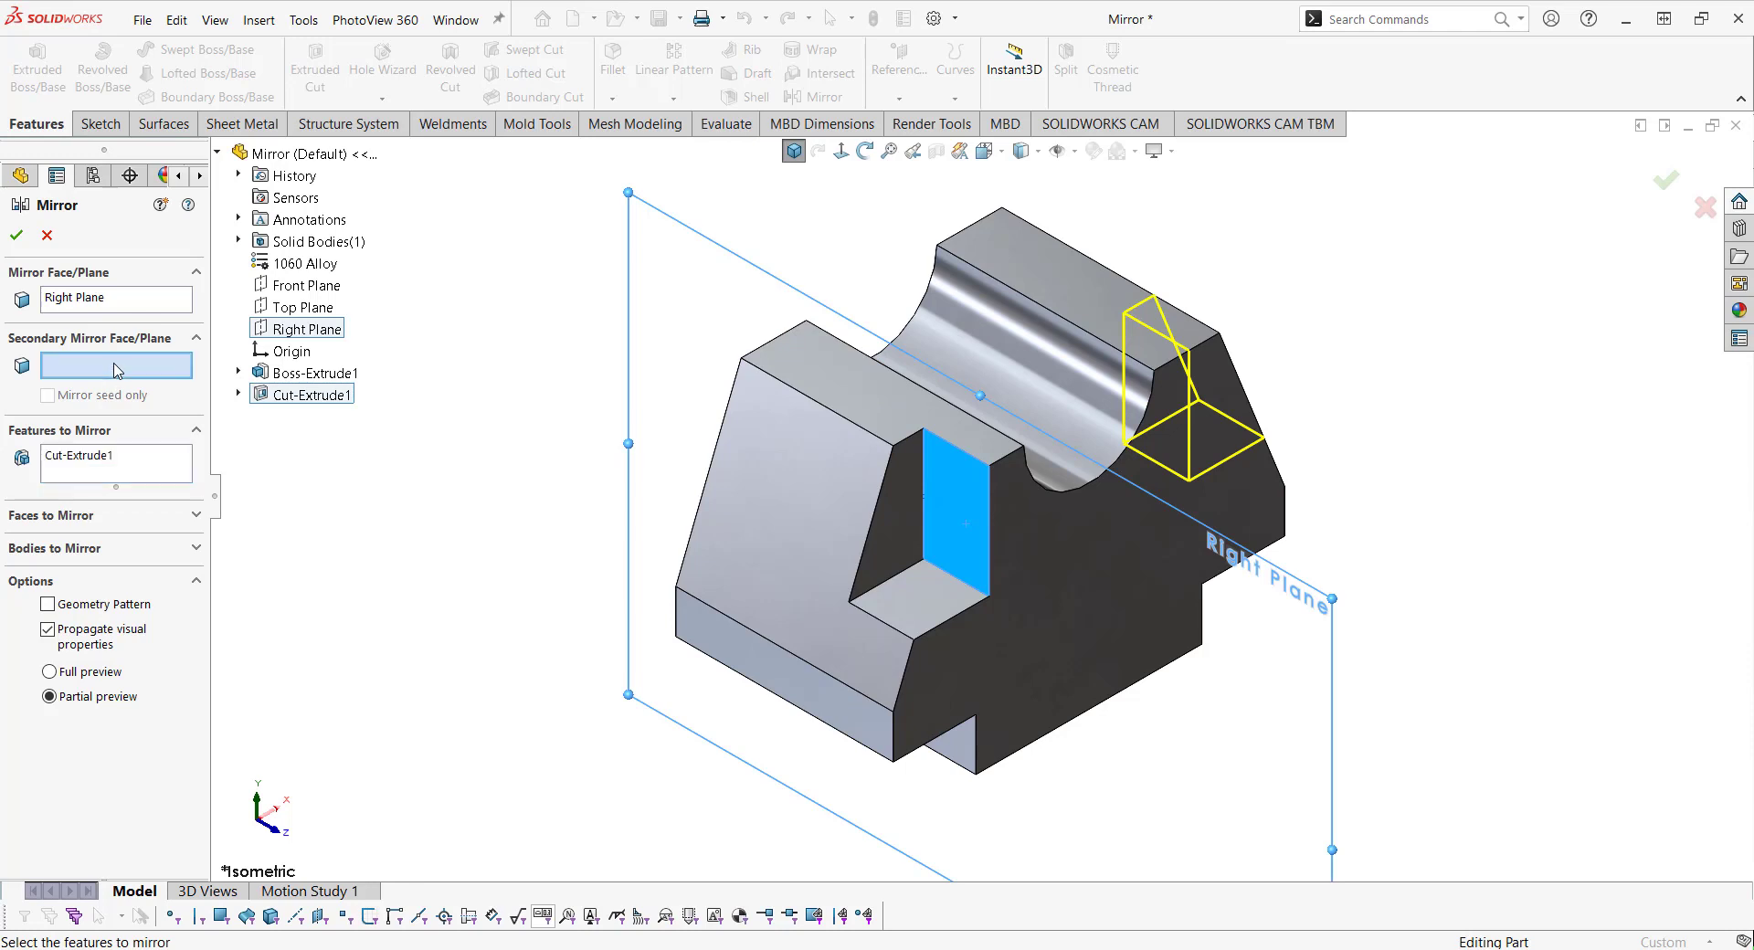
pyautogui.click(317, 287)
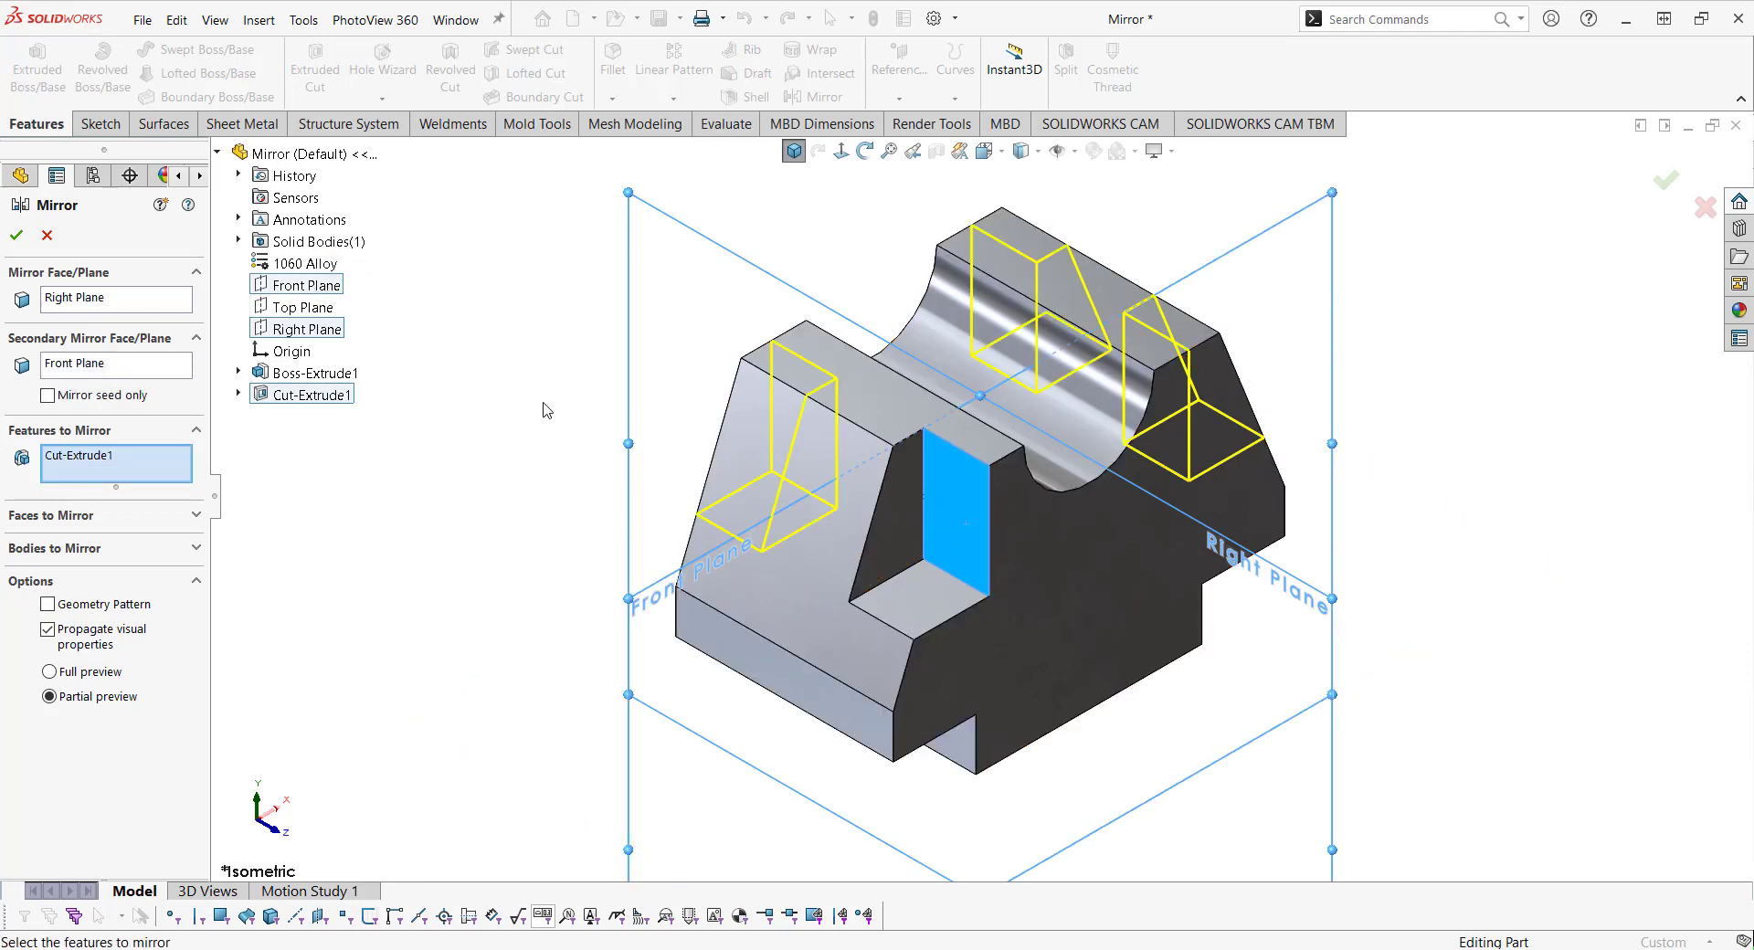
pyautogui.moveTo(603, 388)
pyautogui.mouseDown(button='middle')
pyautogui.moveTo(658, 534)
pyautogui.moveTo(989, 408)
pyautogui.mouseUp(button='middle')
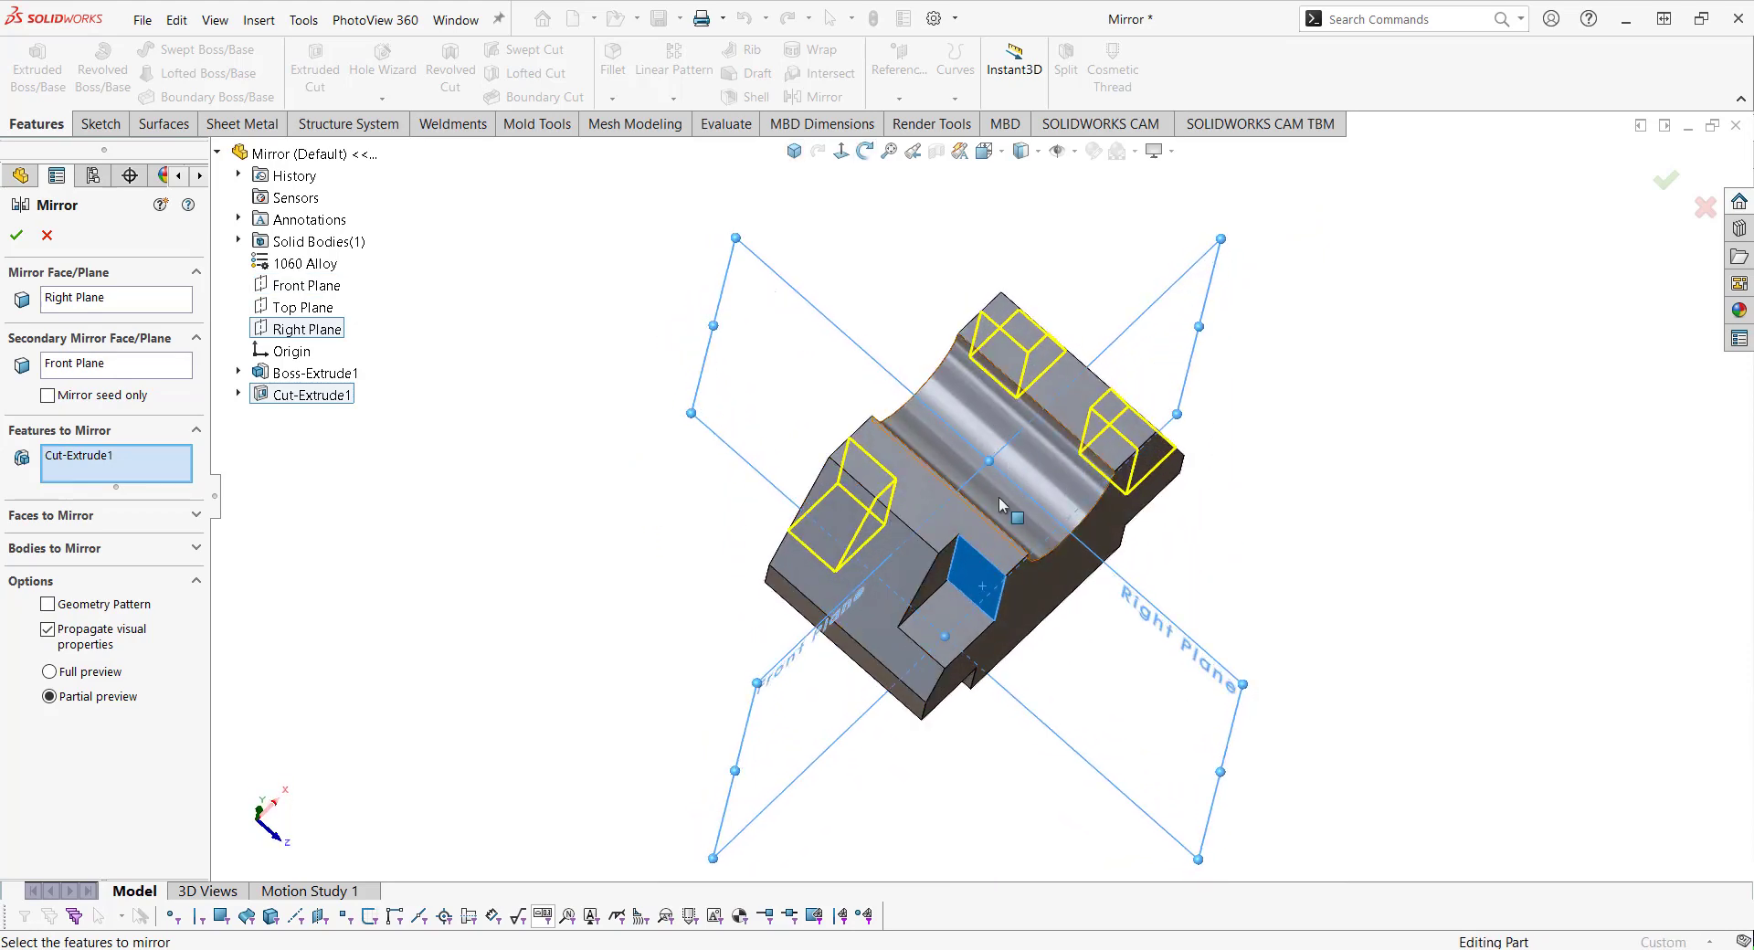
pyautogui.moveTo(999, 494); pyautogui.dragTo(975, 418, button='middle')
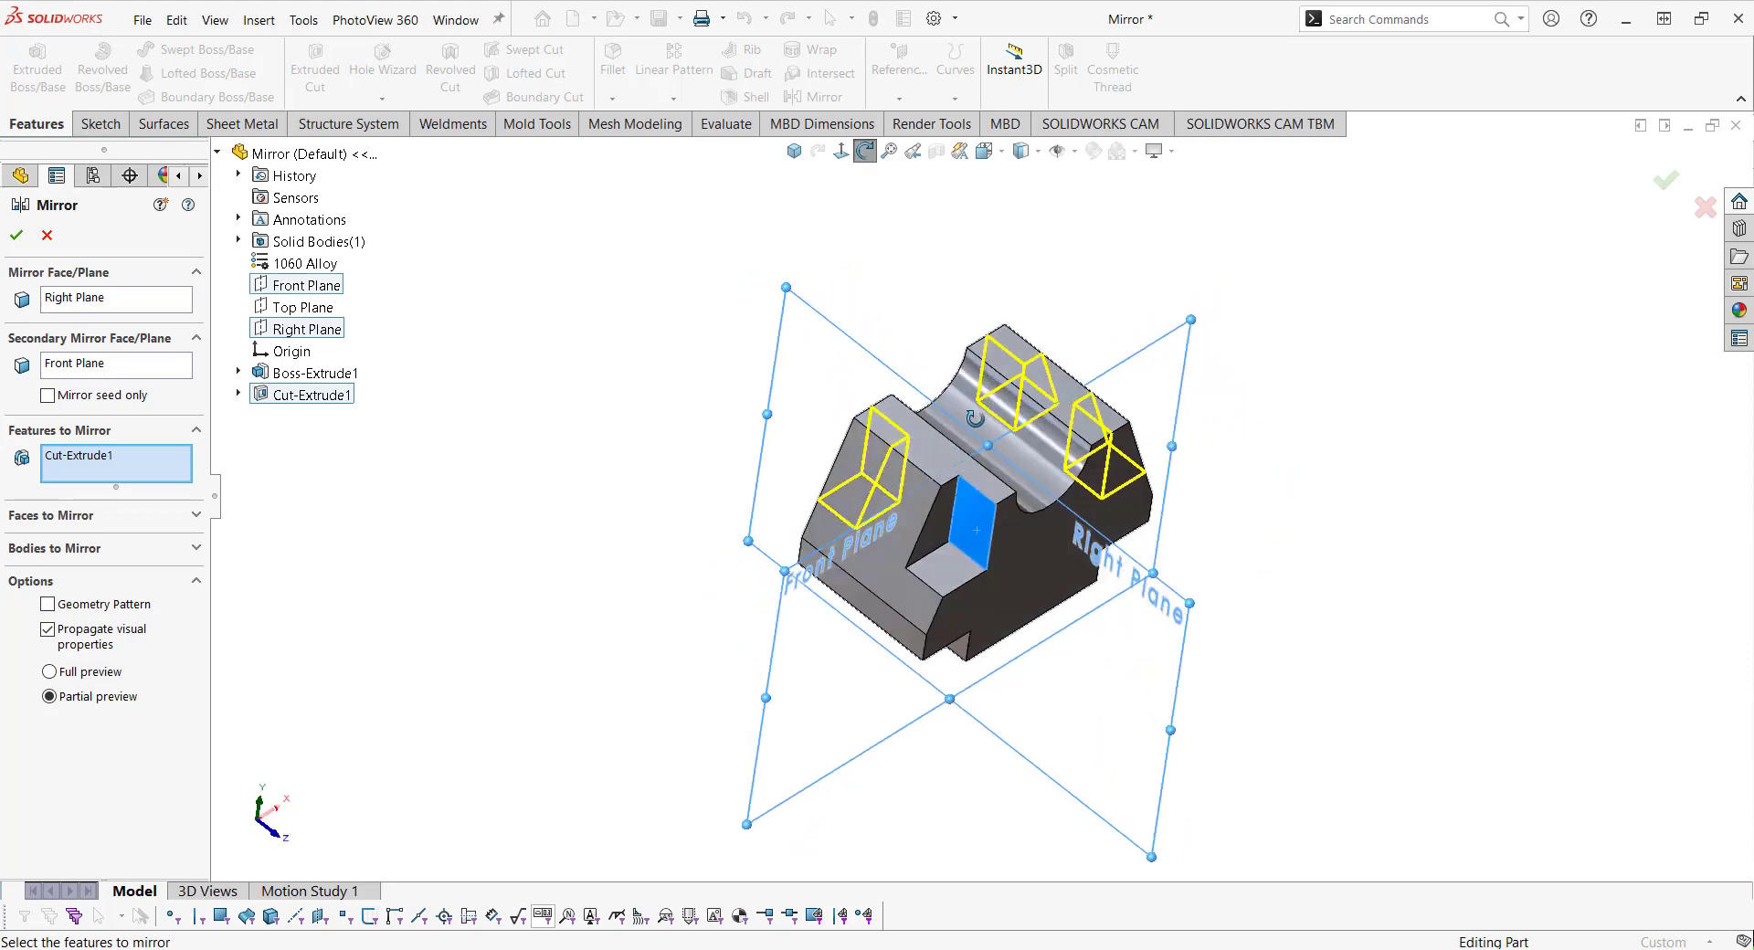
pyautogui.click(18, 235)
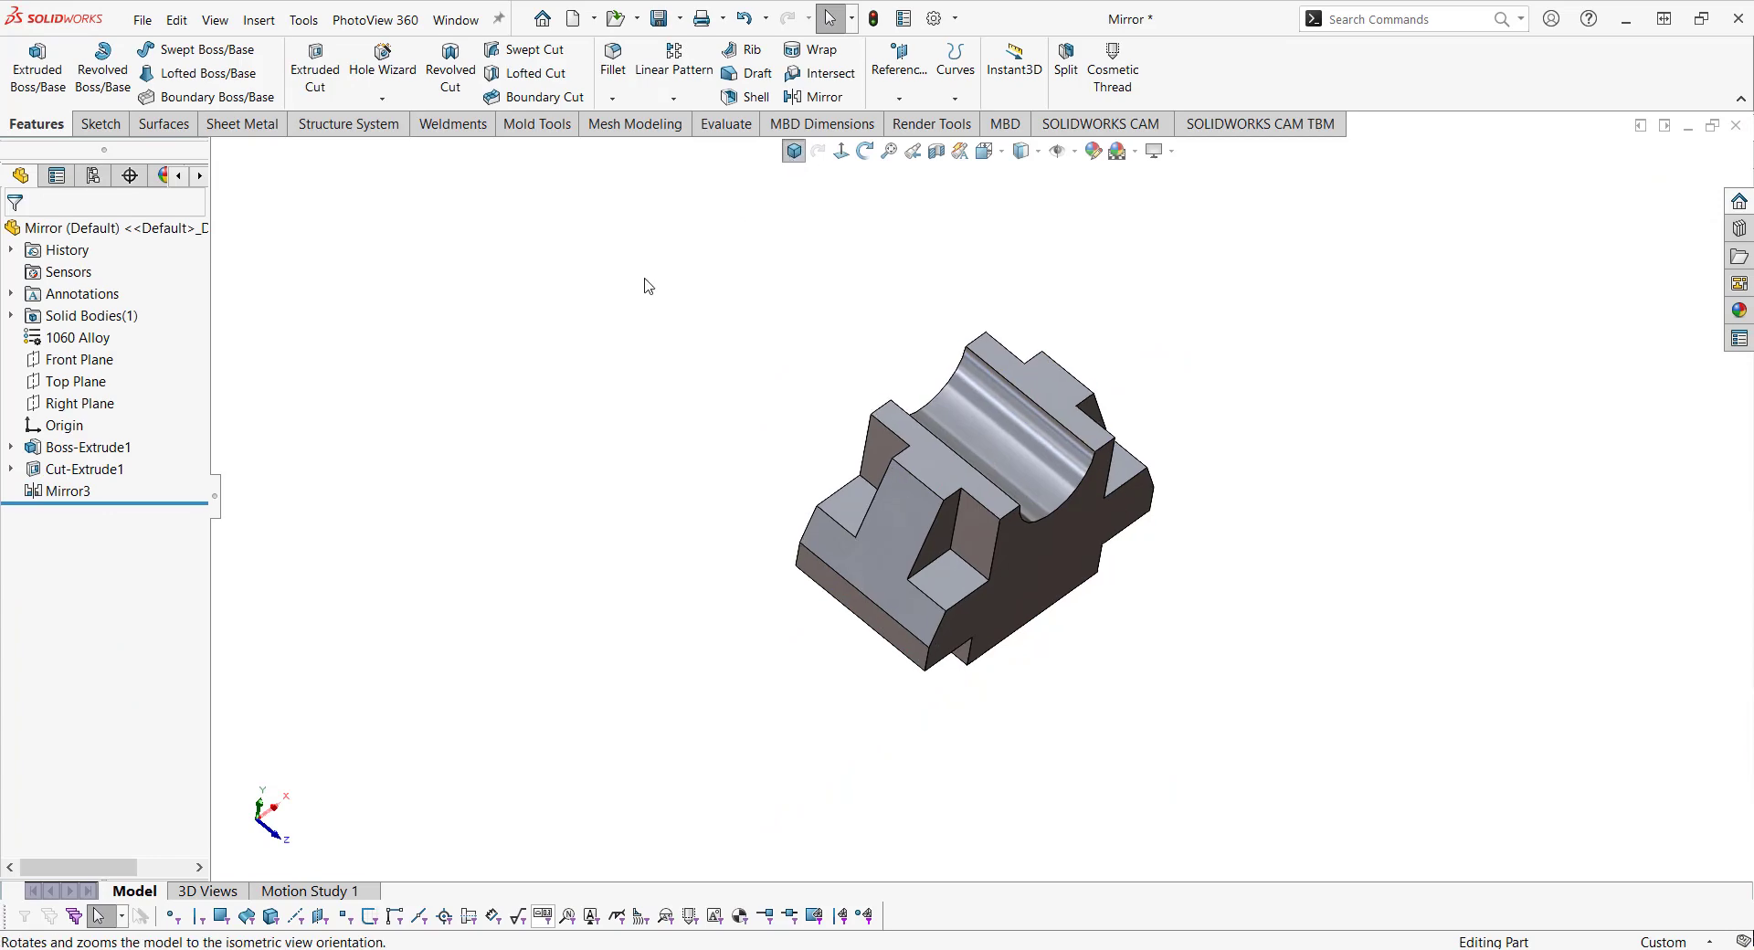
pyautogui.hotkey('ctrl', '7')
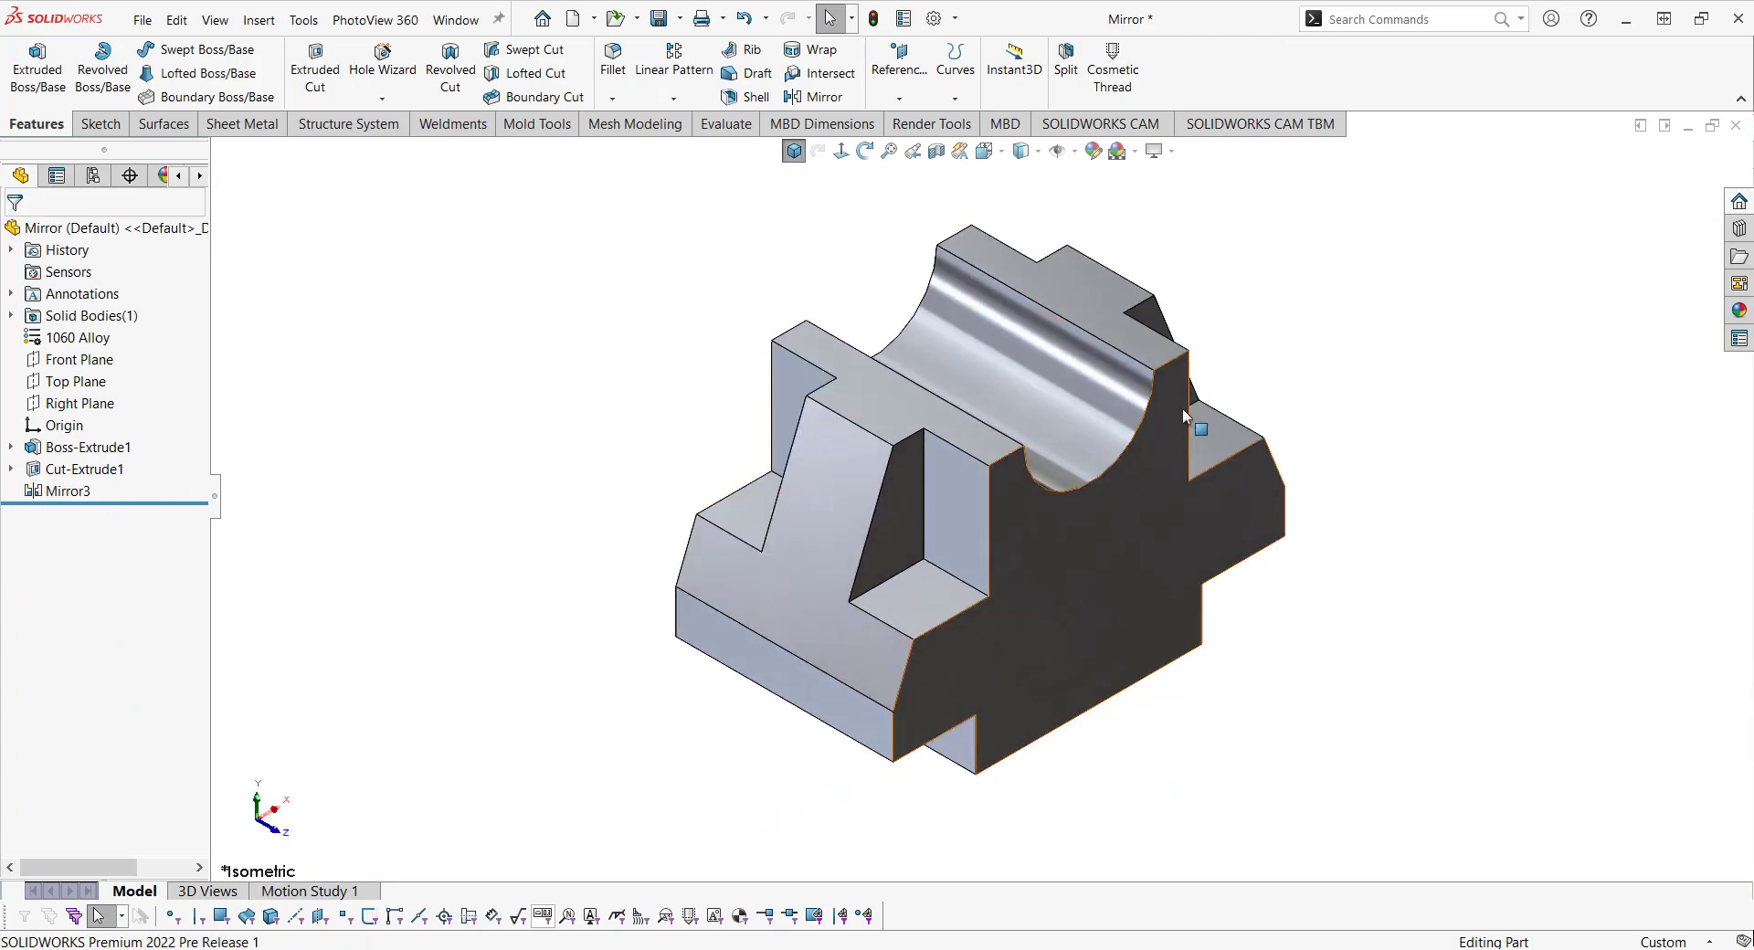
pyautogui.moveTo(997, 391)
pyautogui.mouseDown(button='middle')
pyautogui.moveTo(955, 564)
pyautogui.moveTo(1120, 446)
pyautogui.mouseUp(button='middle')
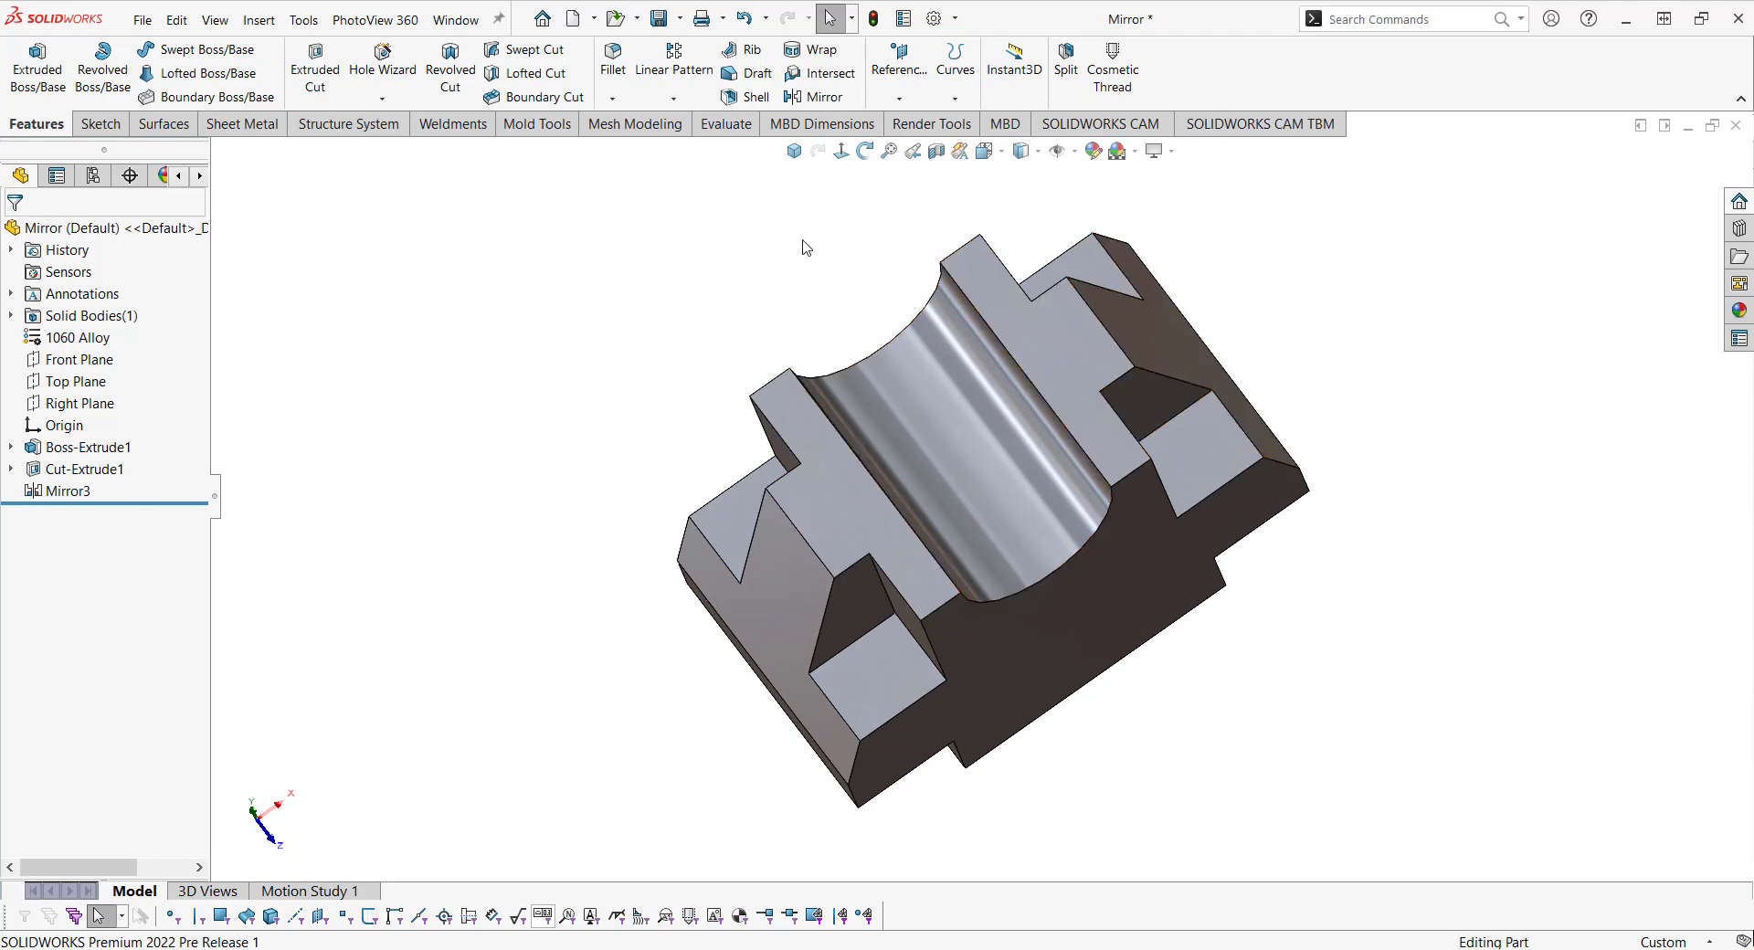
pyautogui.click(793, 151)
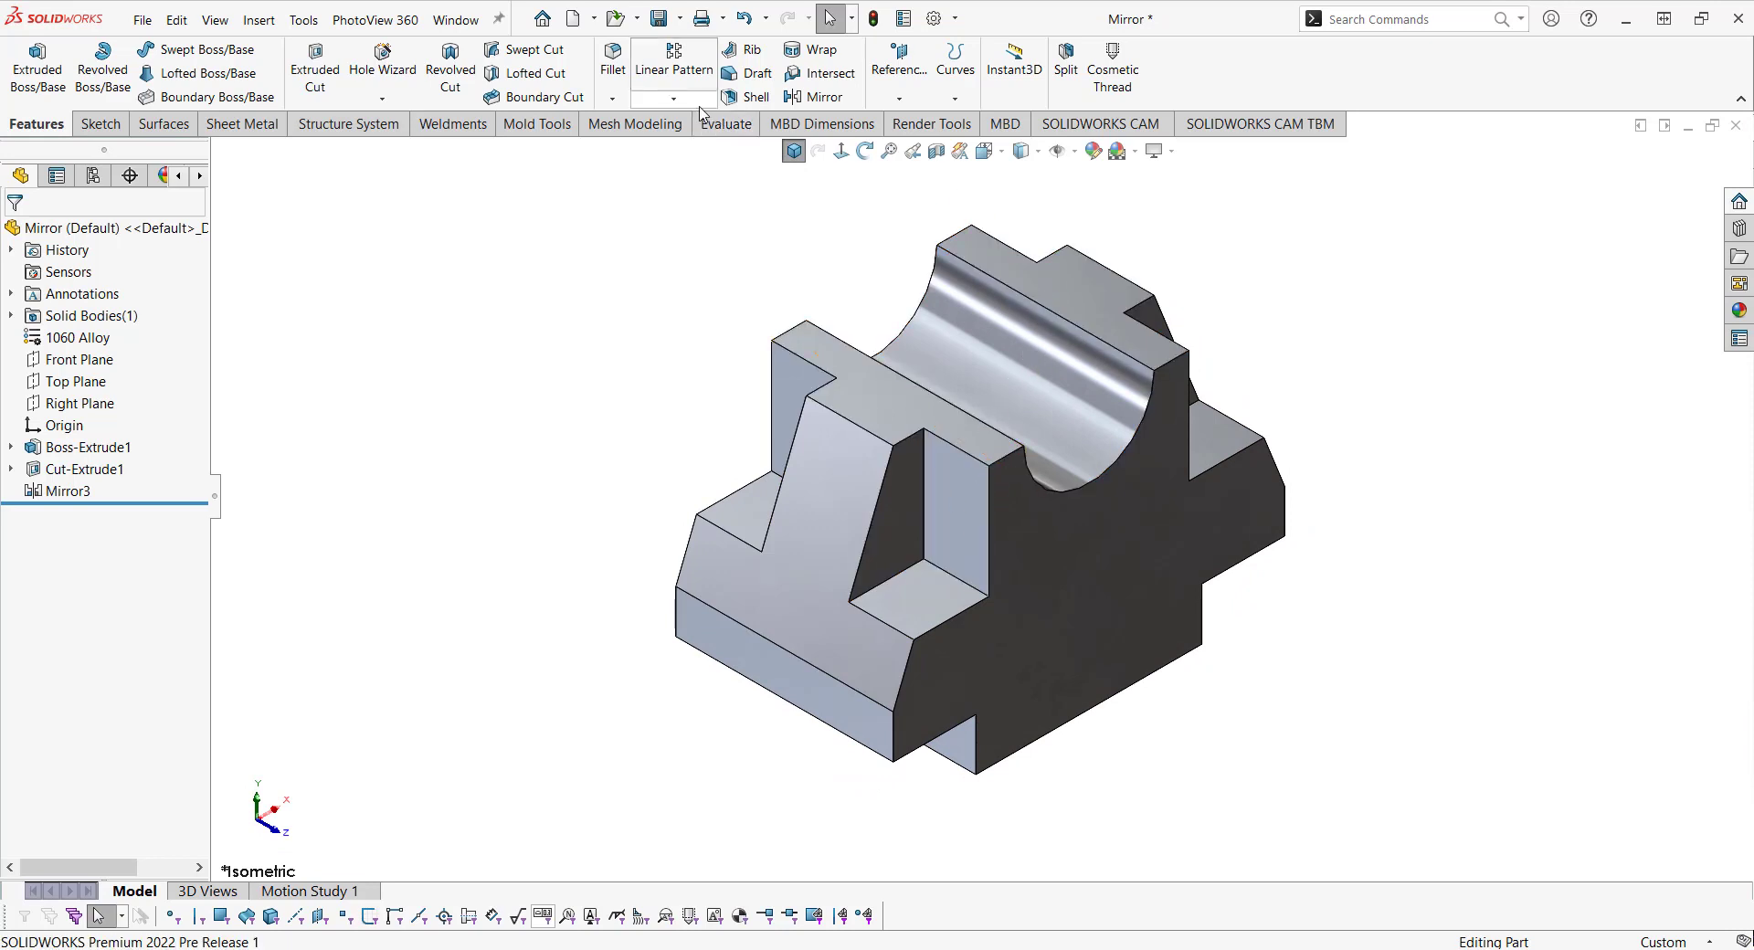
pyautogui.moveTo(1009, 466); pyautogui.dragTo(1010, 516, button='middle')
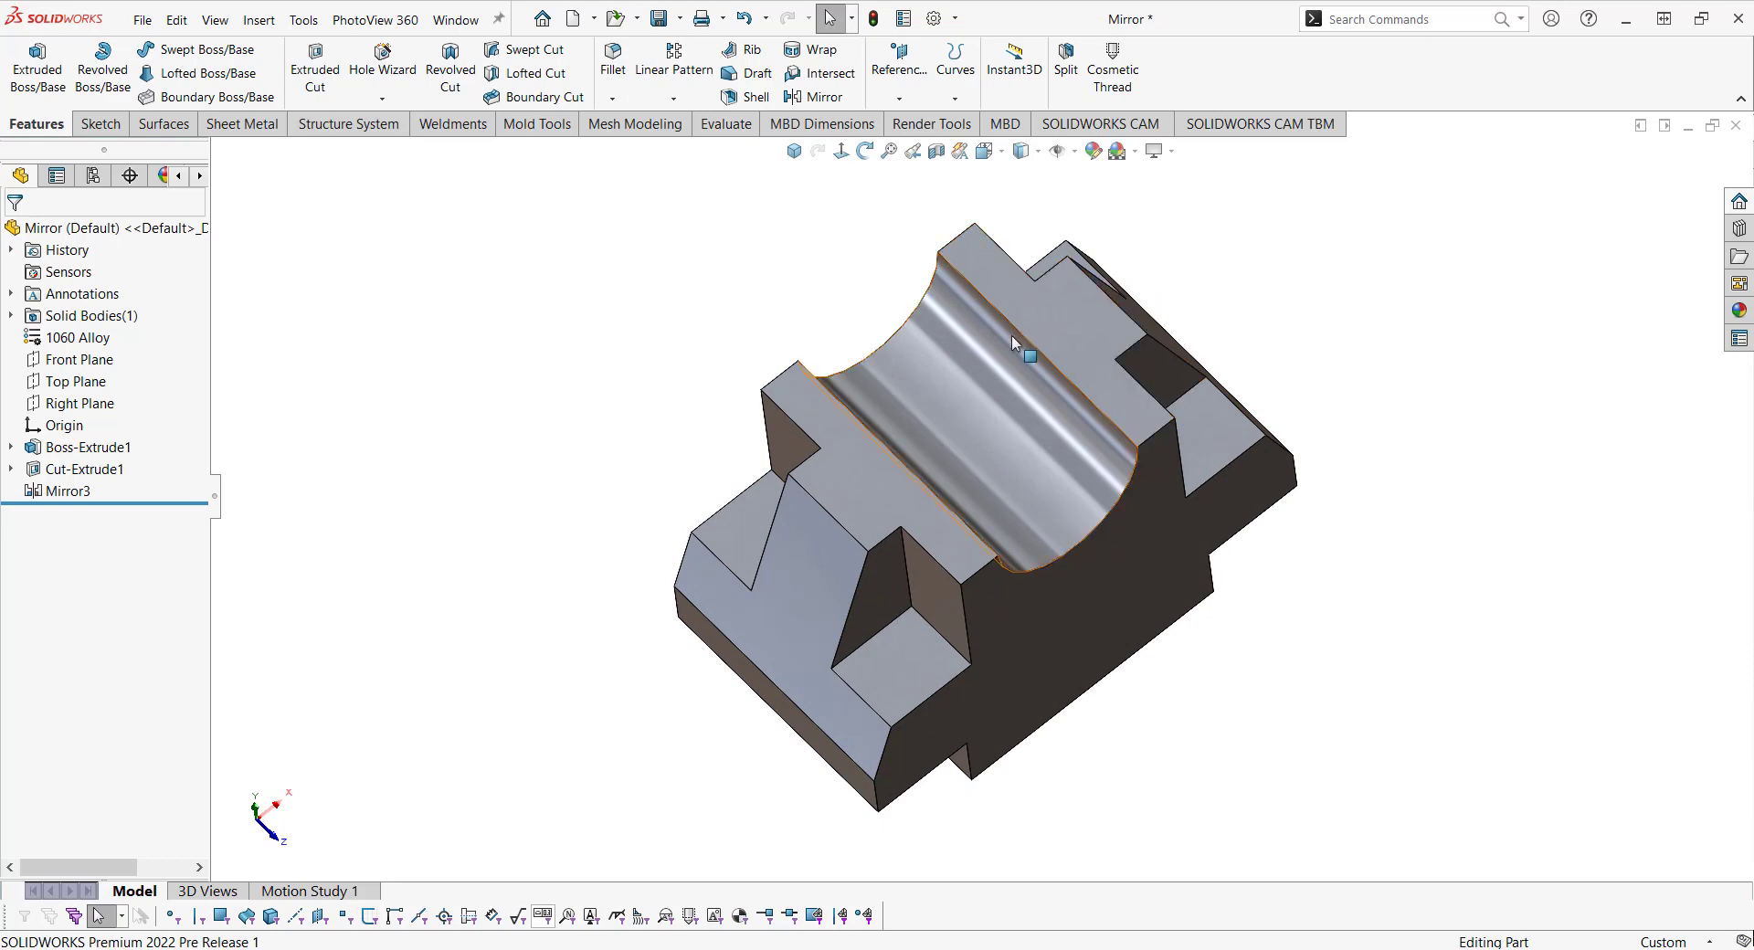
pyautogui.click(794, 150)
pyautogui.moveTo(960, 340); pyautogui.dragTo(955, 612, button='middle')
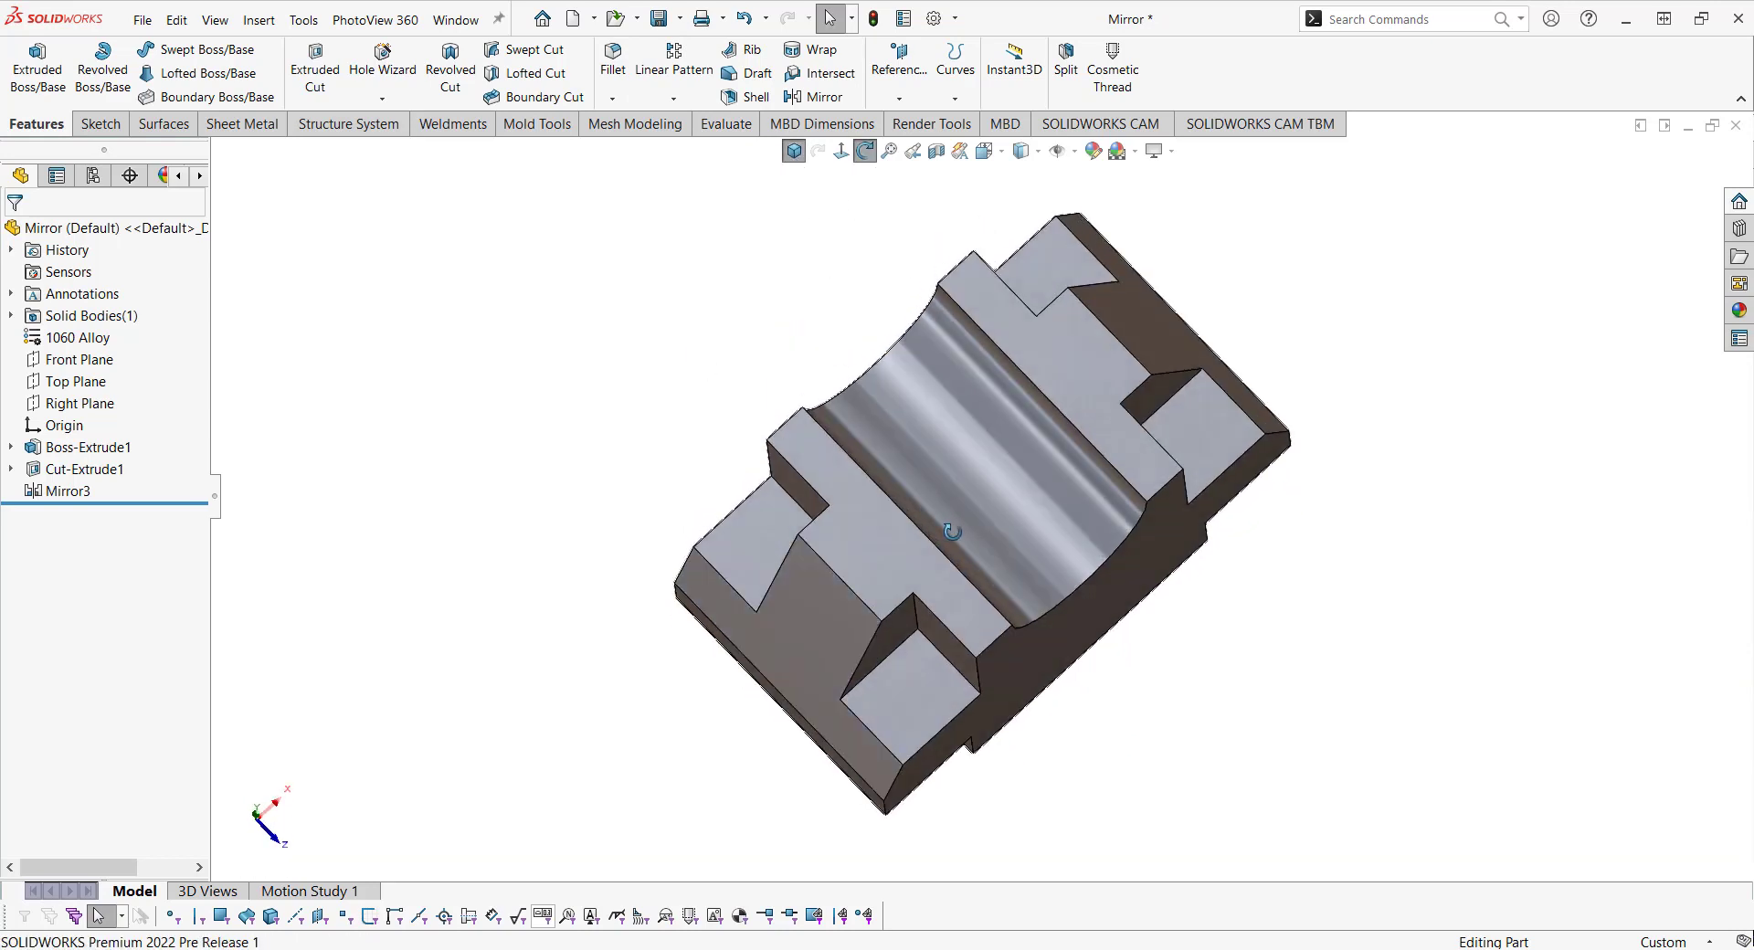
pyautogui.click(794, 151)
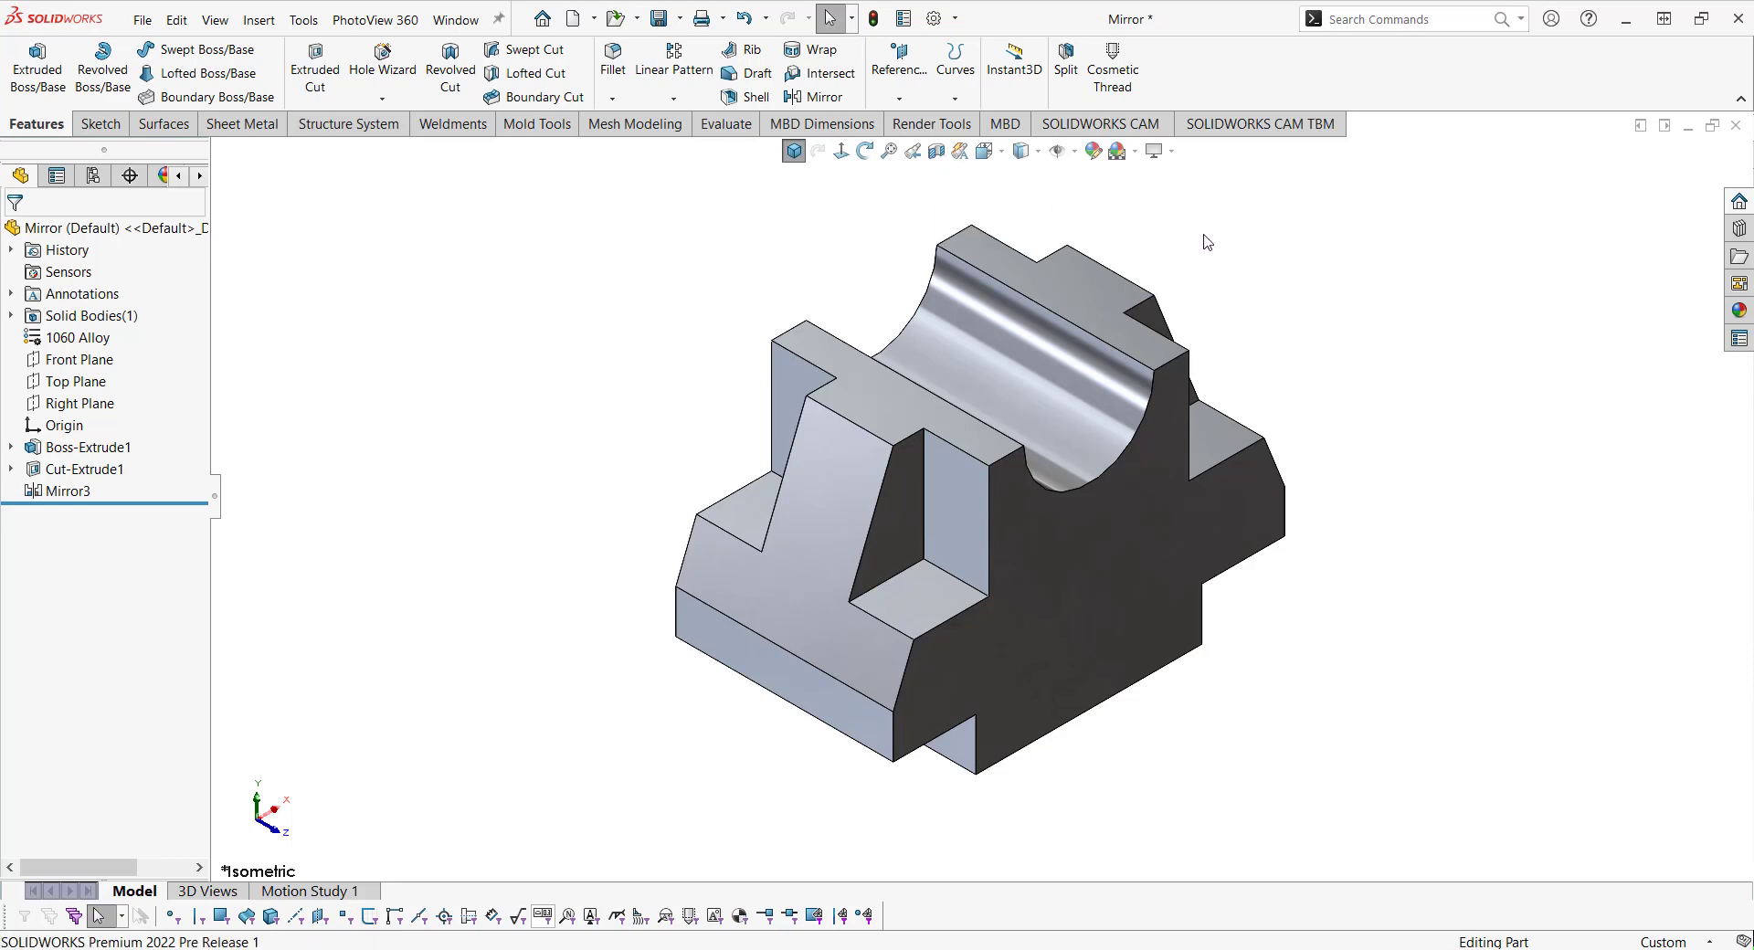
pyautogui.click(1736, 125)
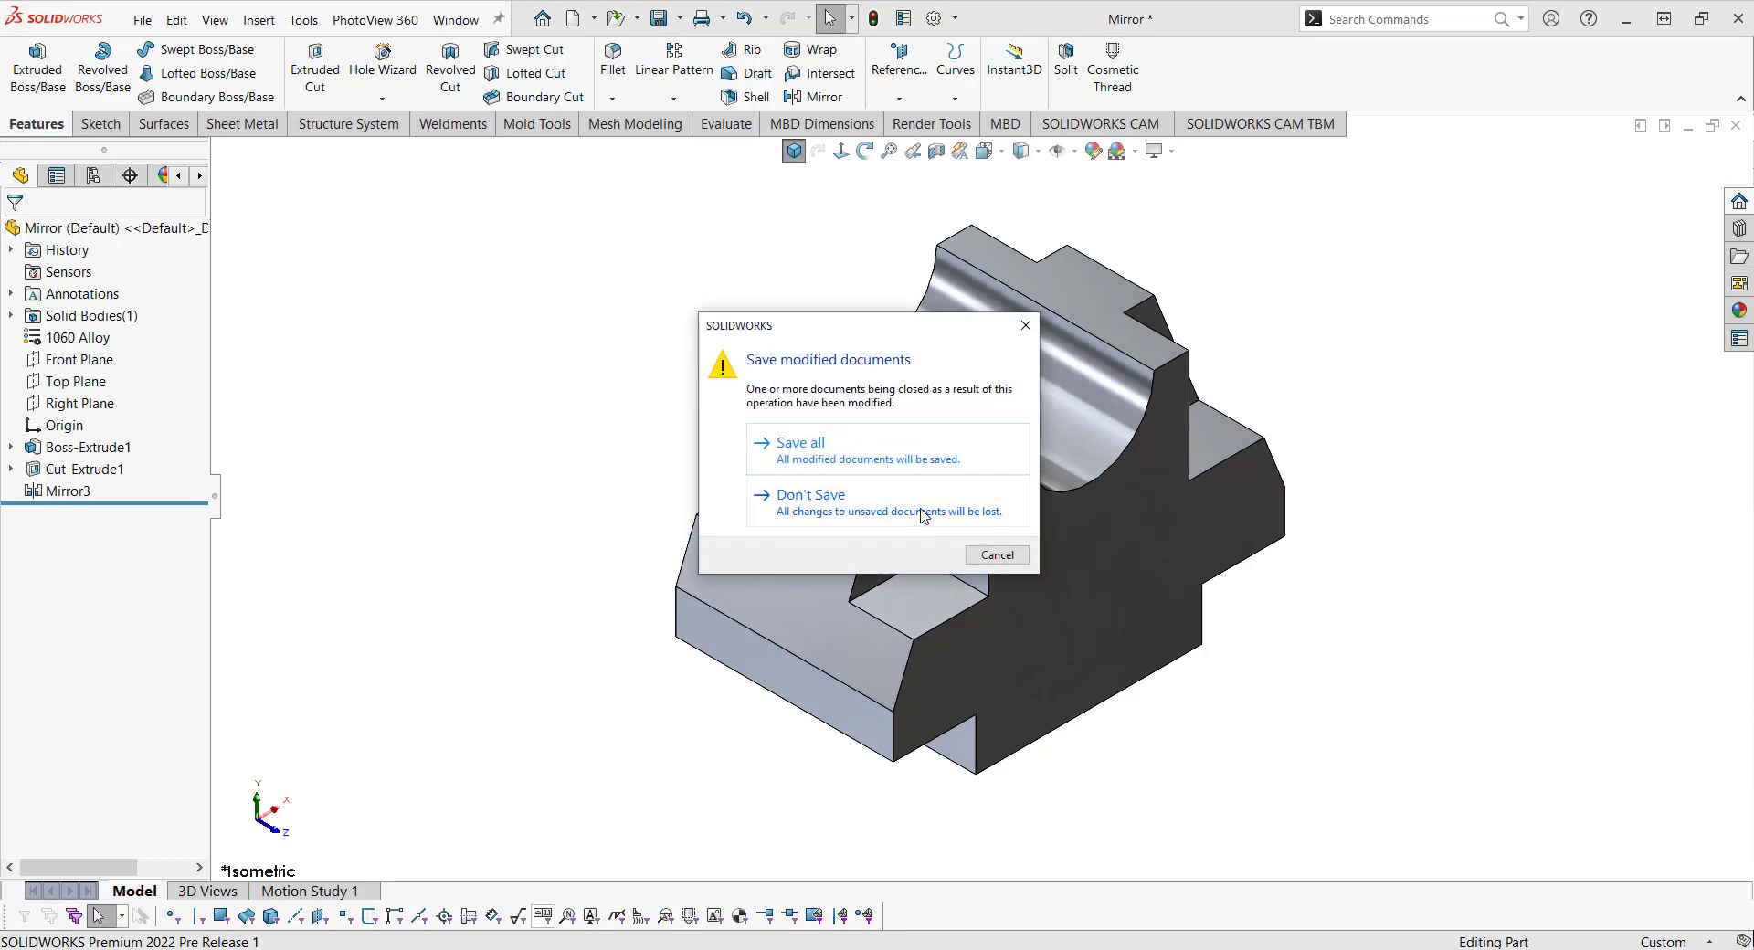
pyautogui.click(922, 515)
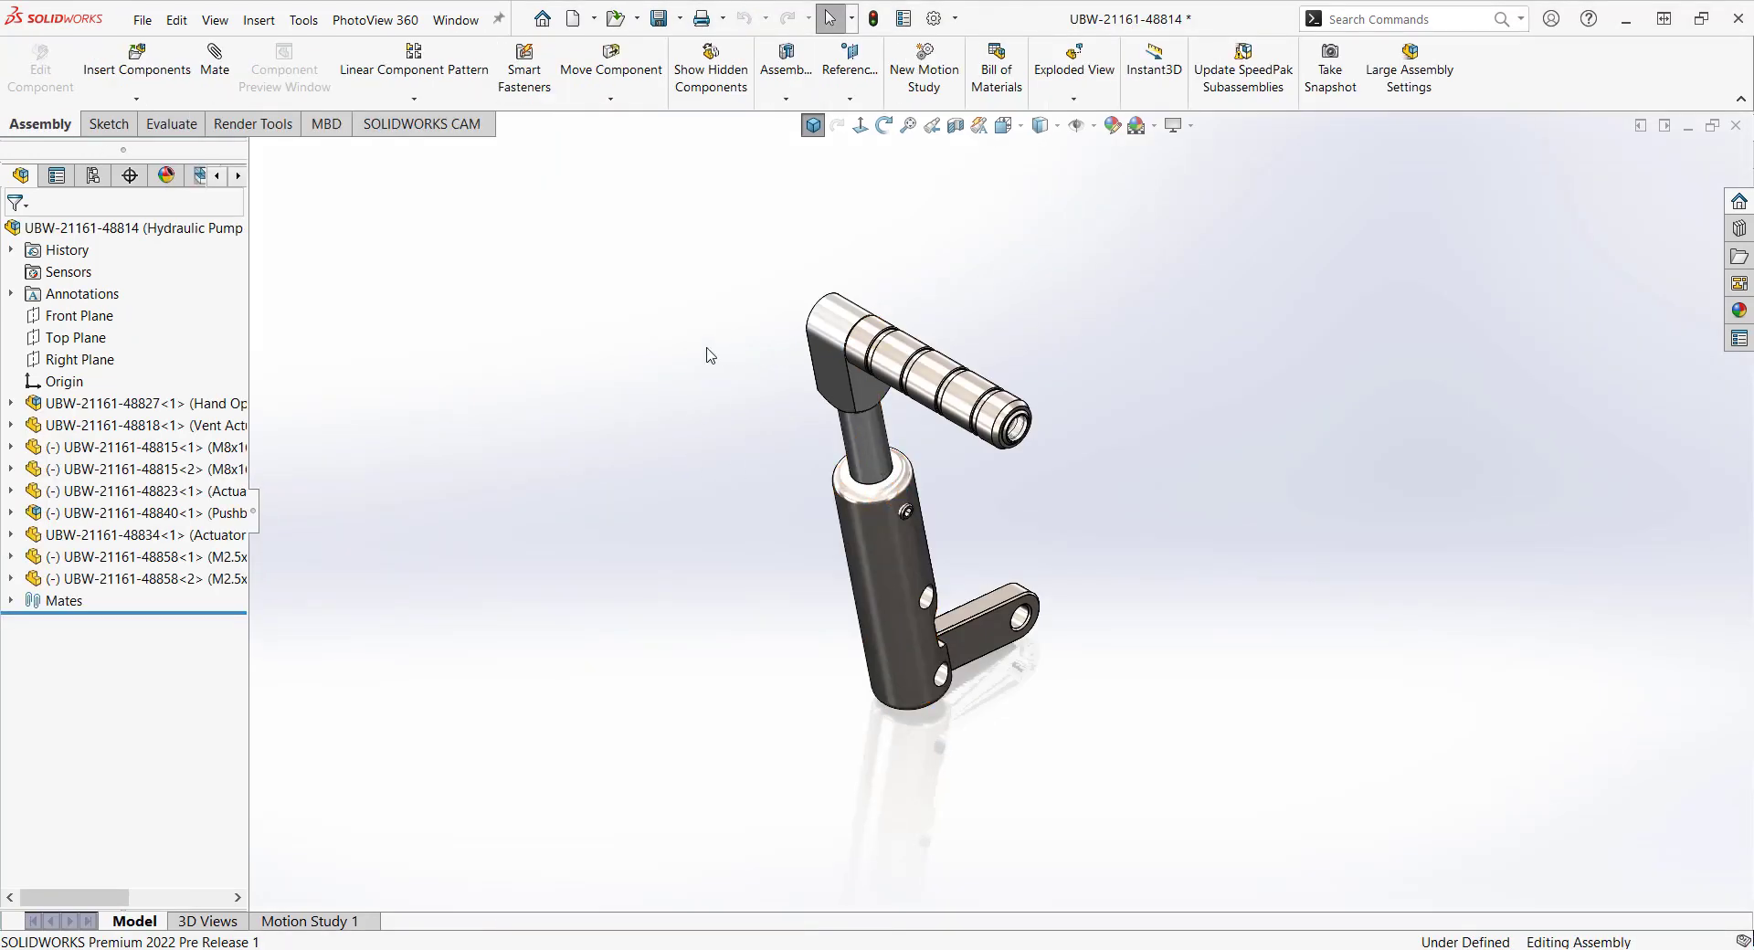
pyautogui.scroll(-2, 784, 477)
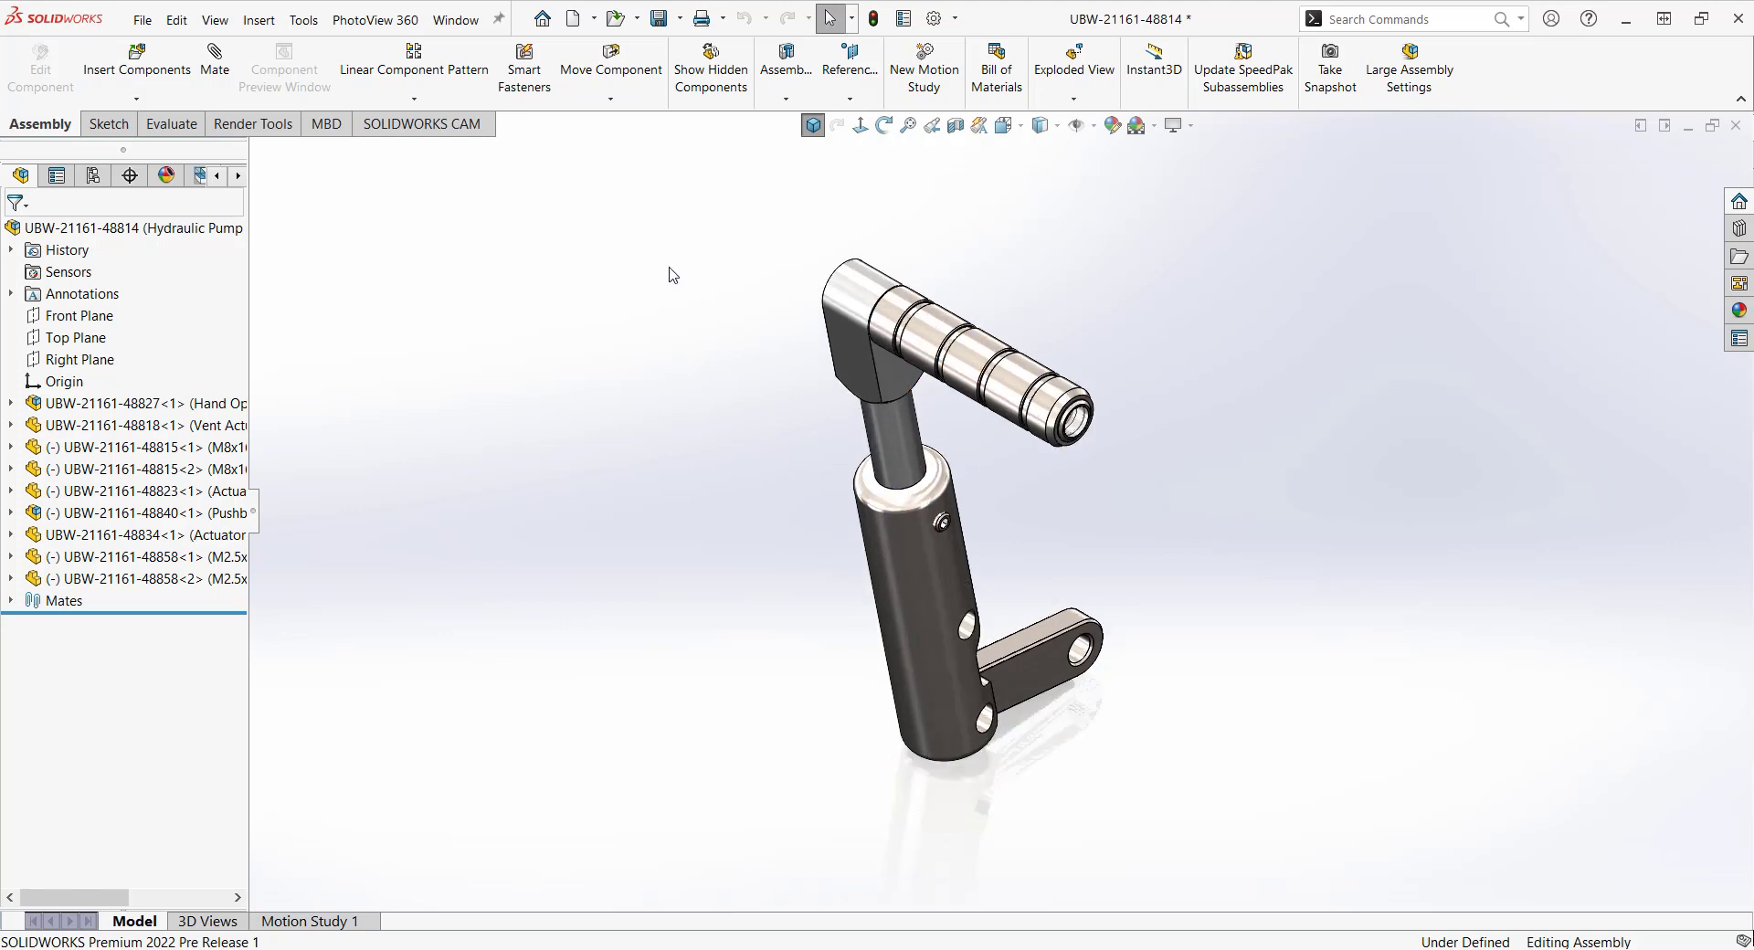
pyautogui.click(957, 127)
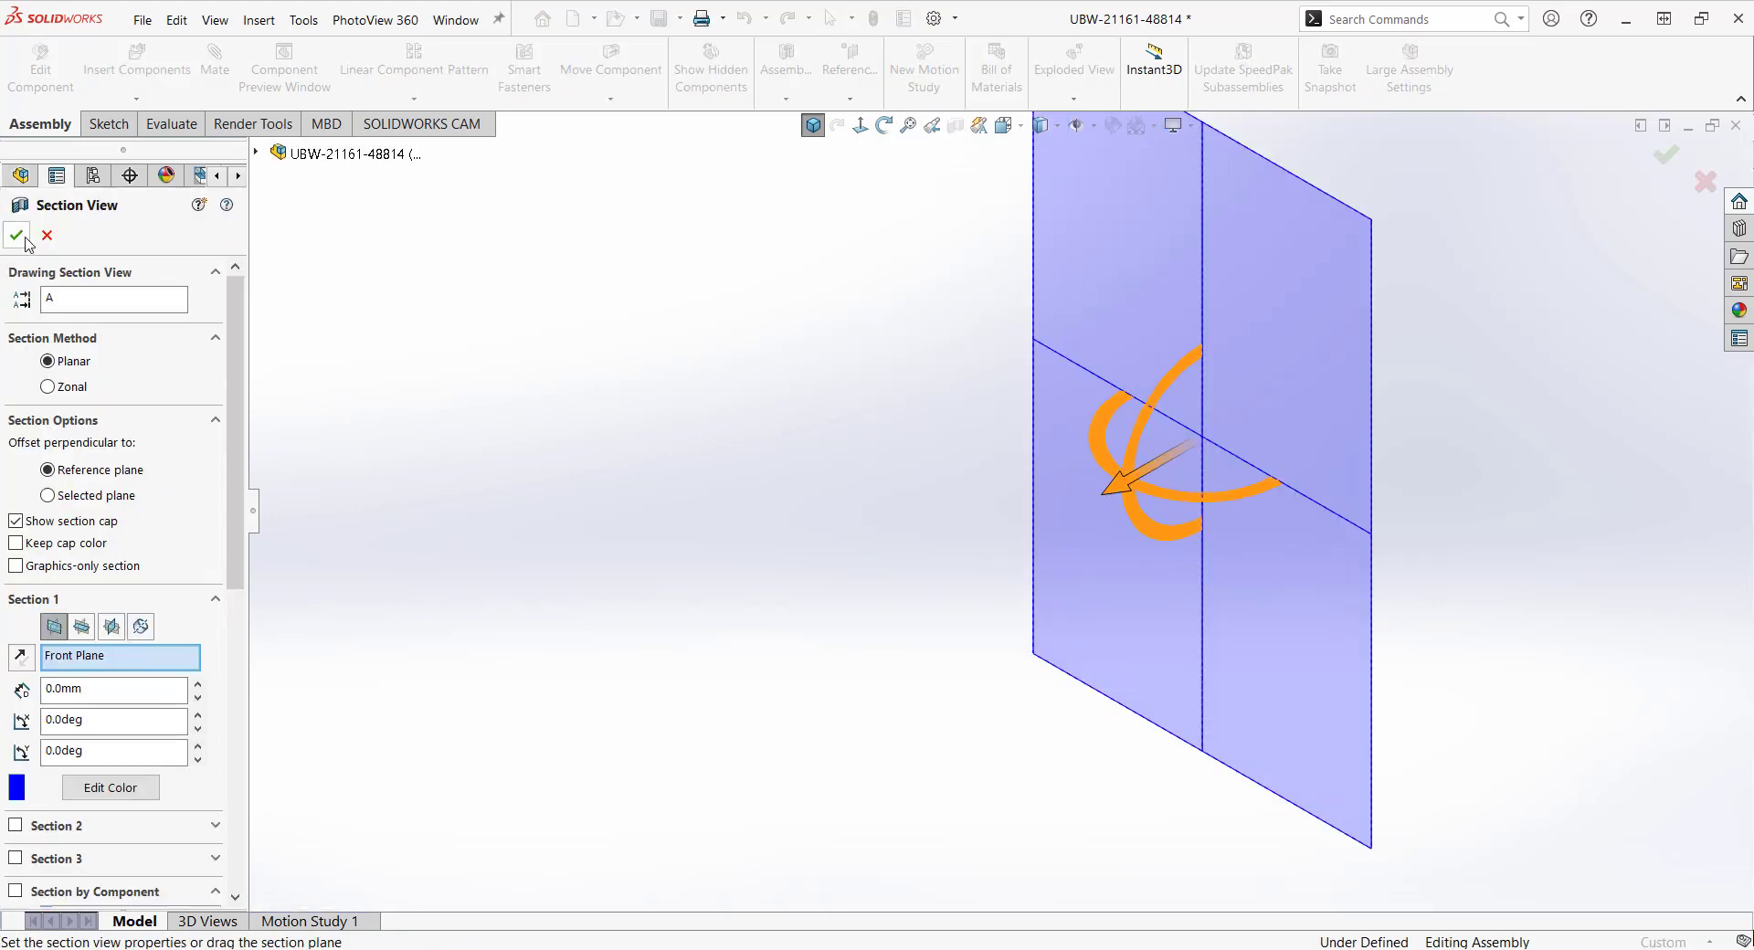
pyautogui.click(47, 235)
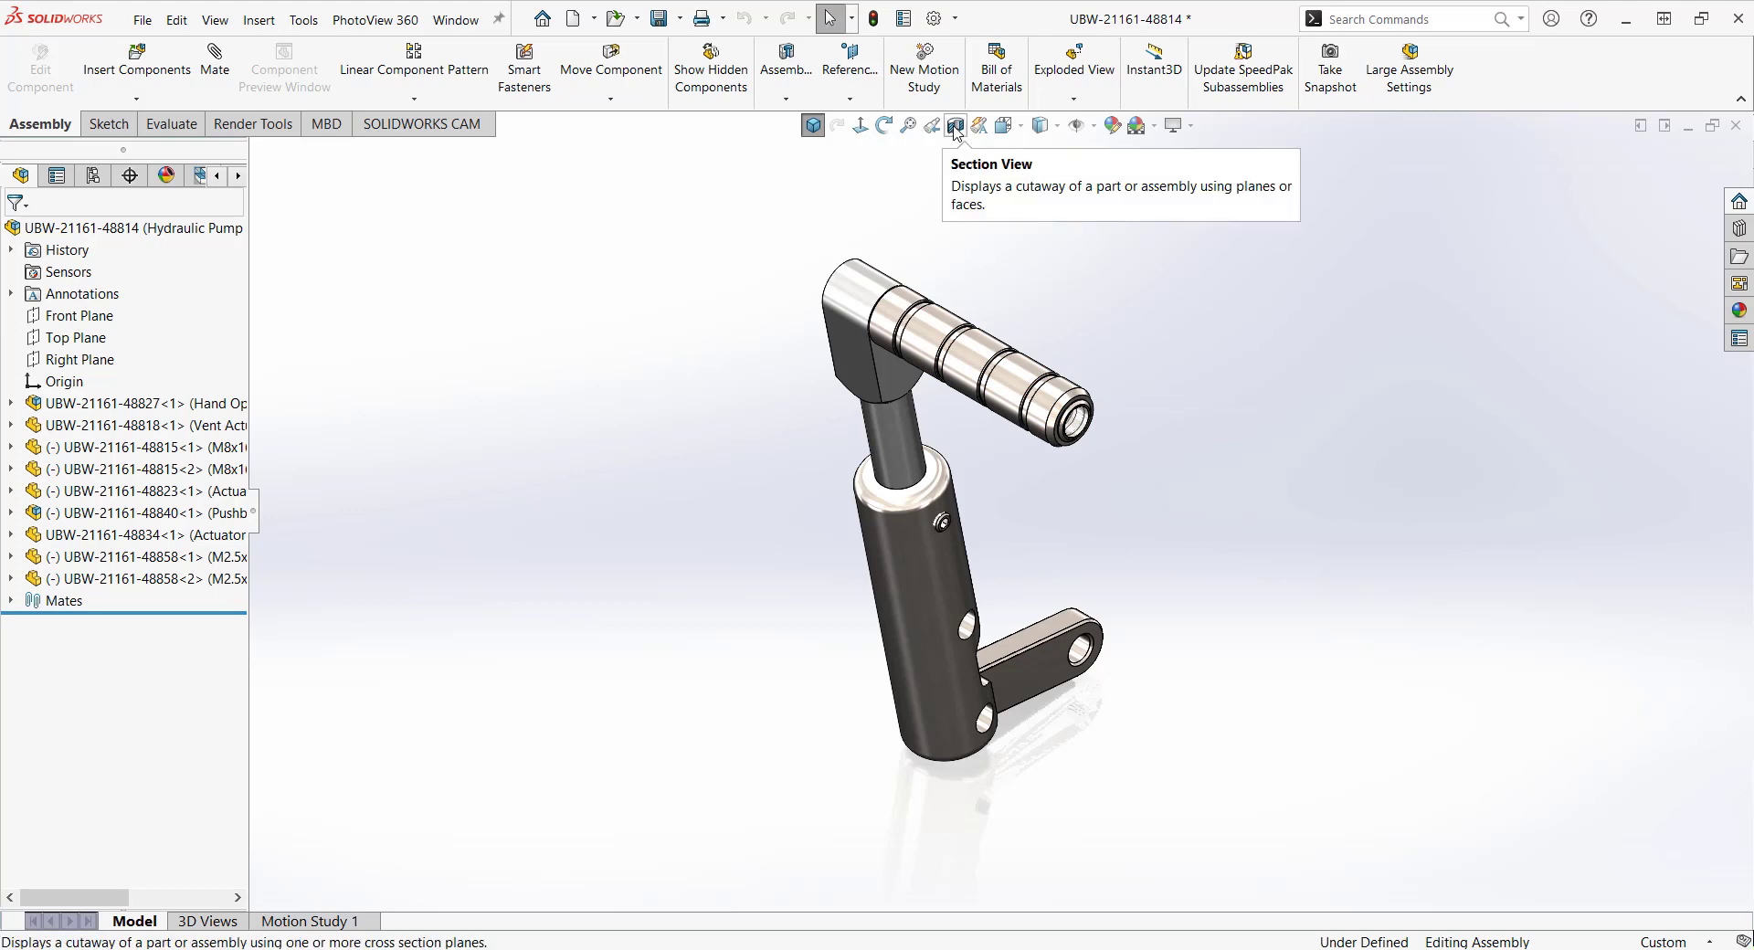
pyautogui.click(956, 128)
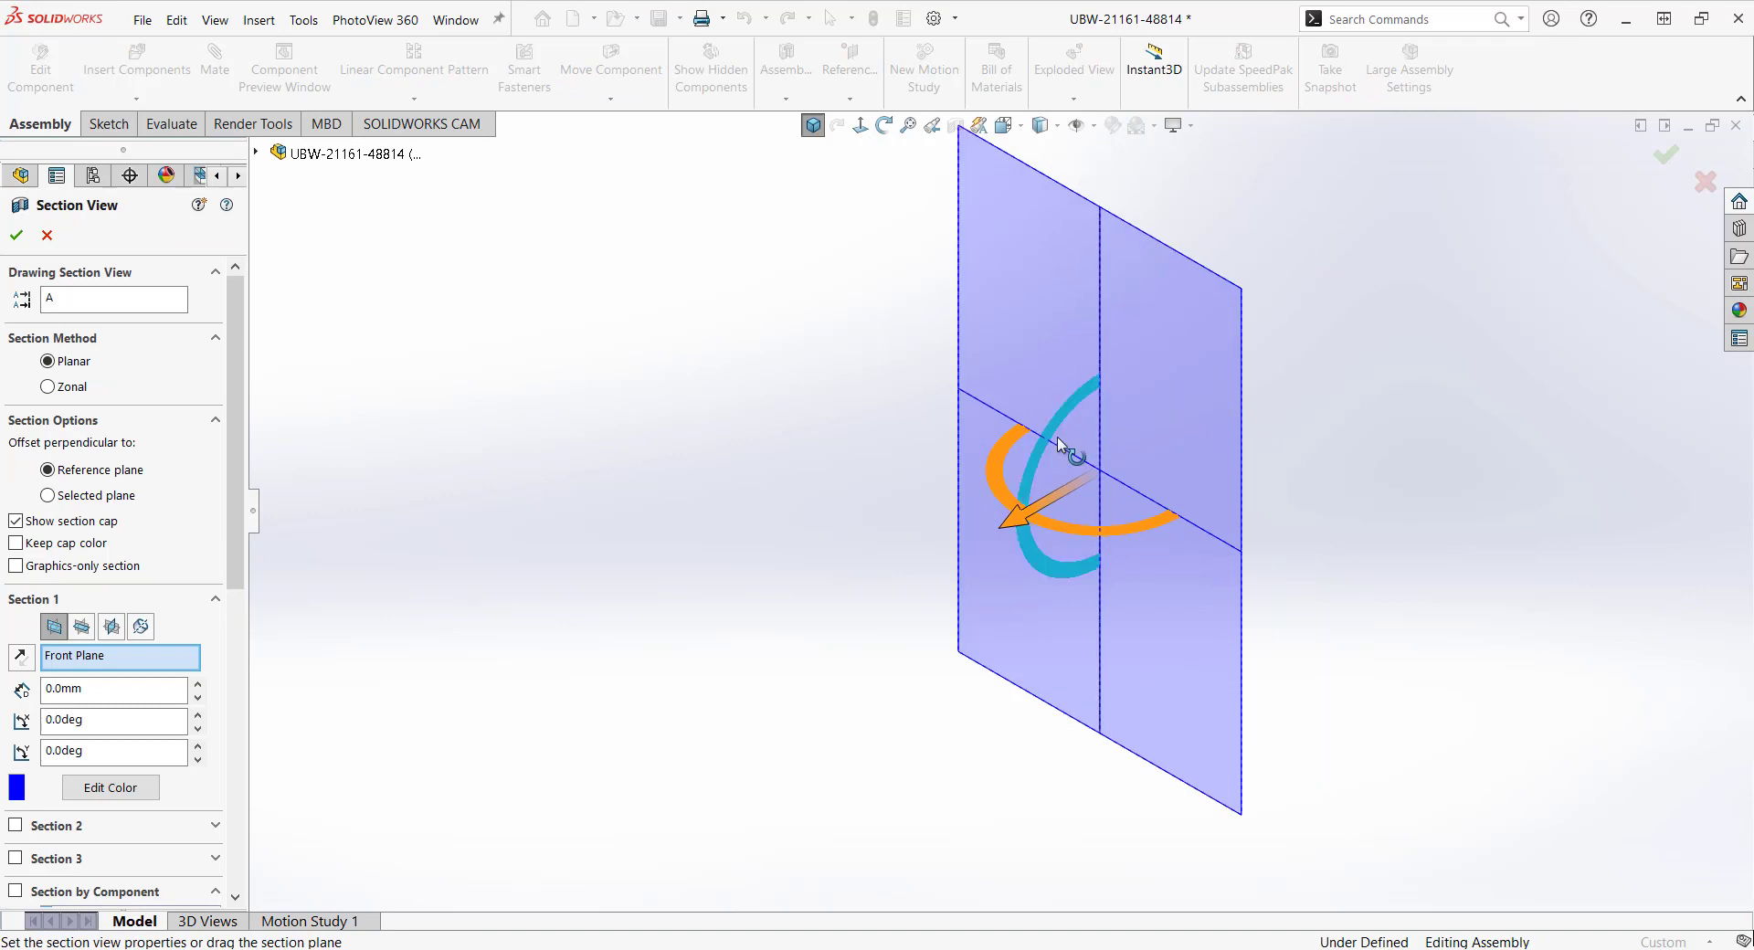
pyautogui.moveTo(1014, 519); pyautogui.dragTo(828, 666)
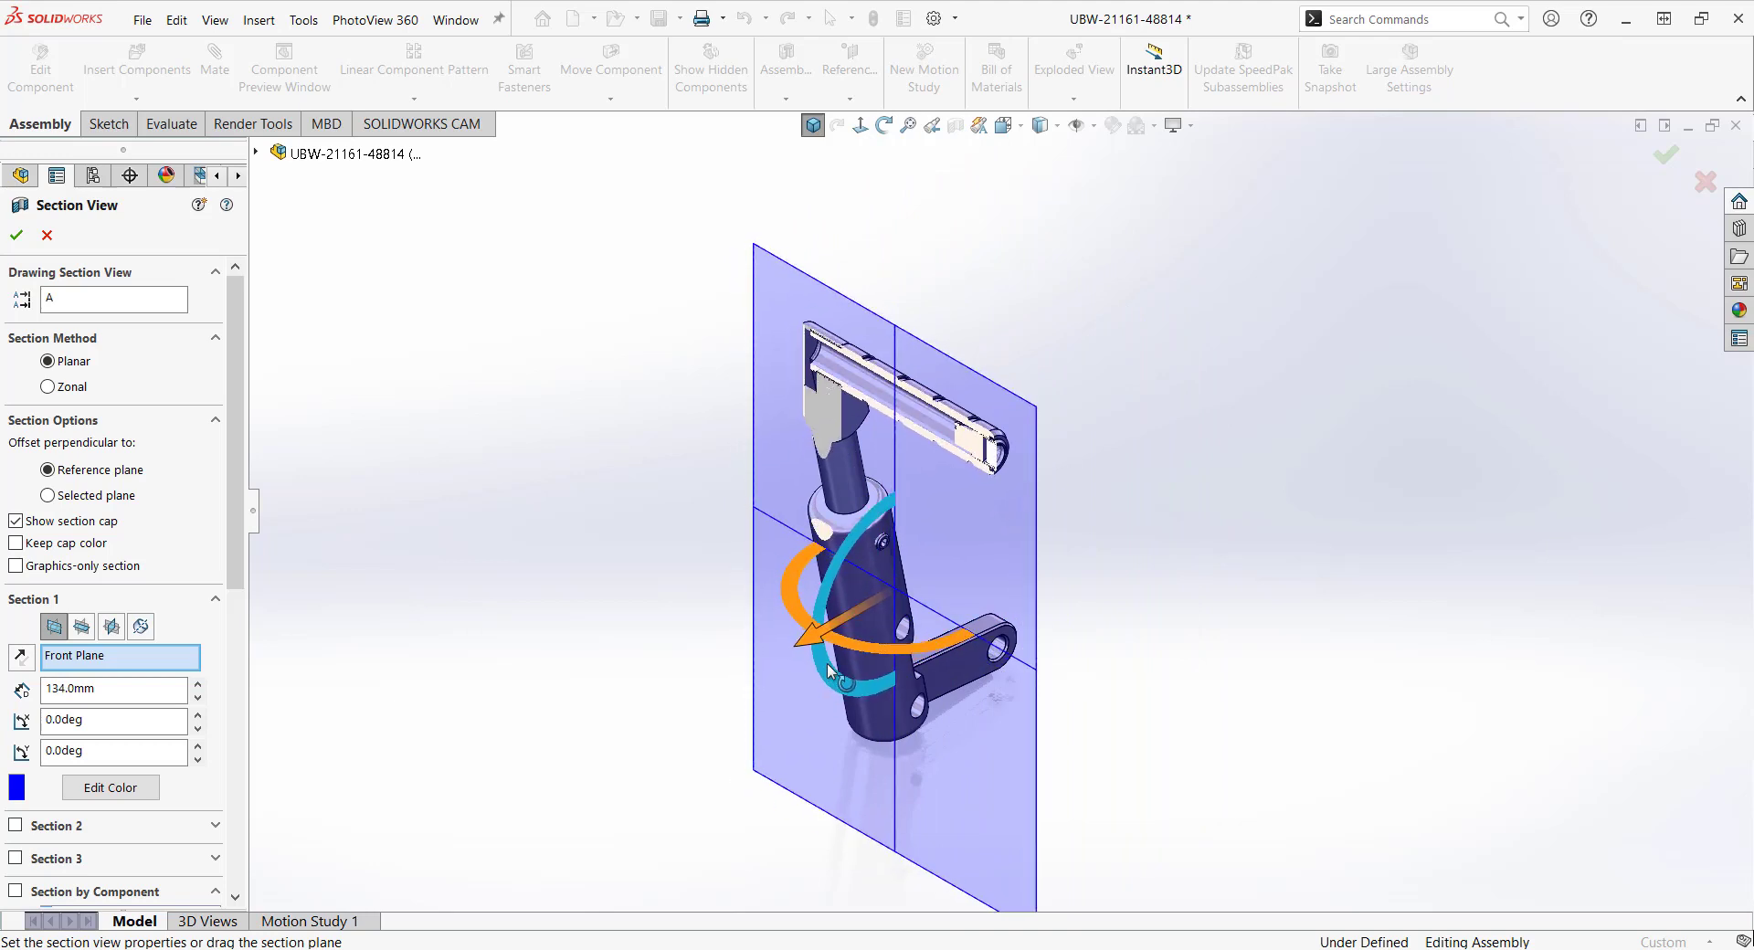
pyautogui.moveTo(829, 669); pyautogui.dragTo(825, 672)
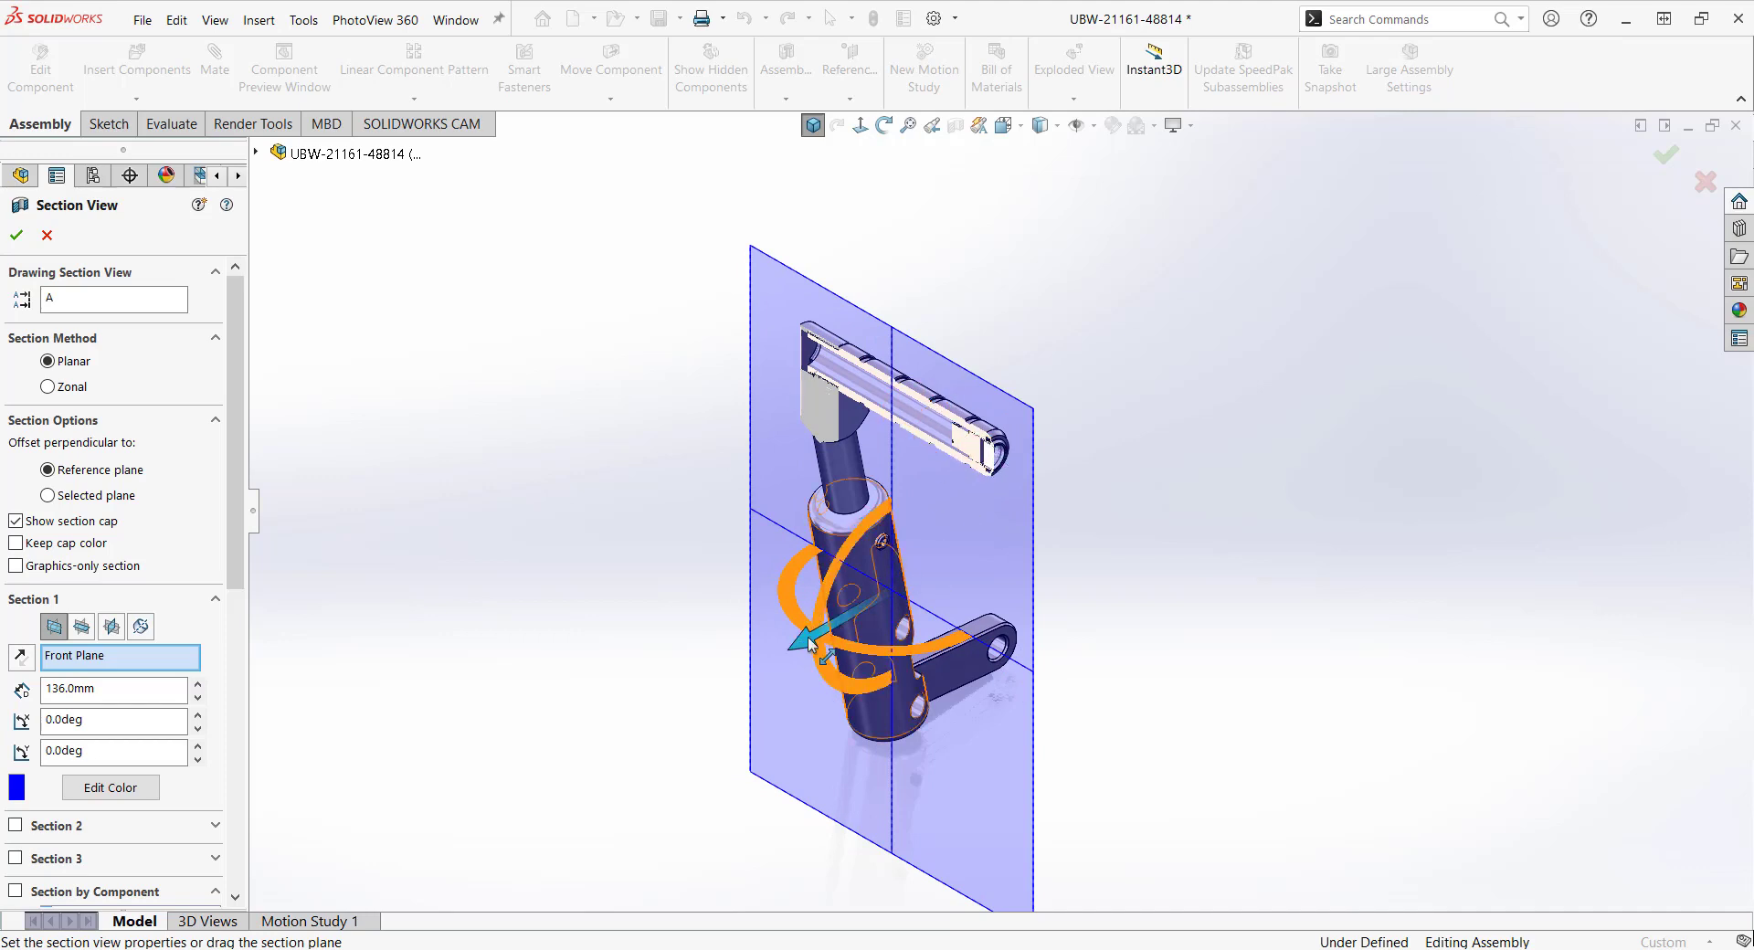
pyautogui.moveTo(813, 649); pyautogui.dragTo(816, 651)
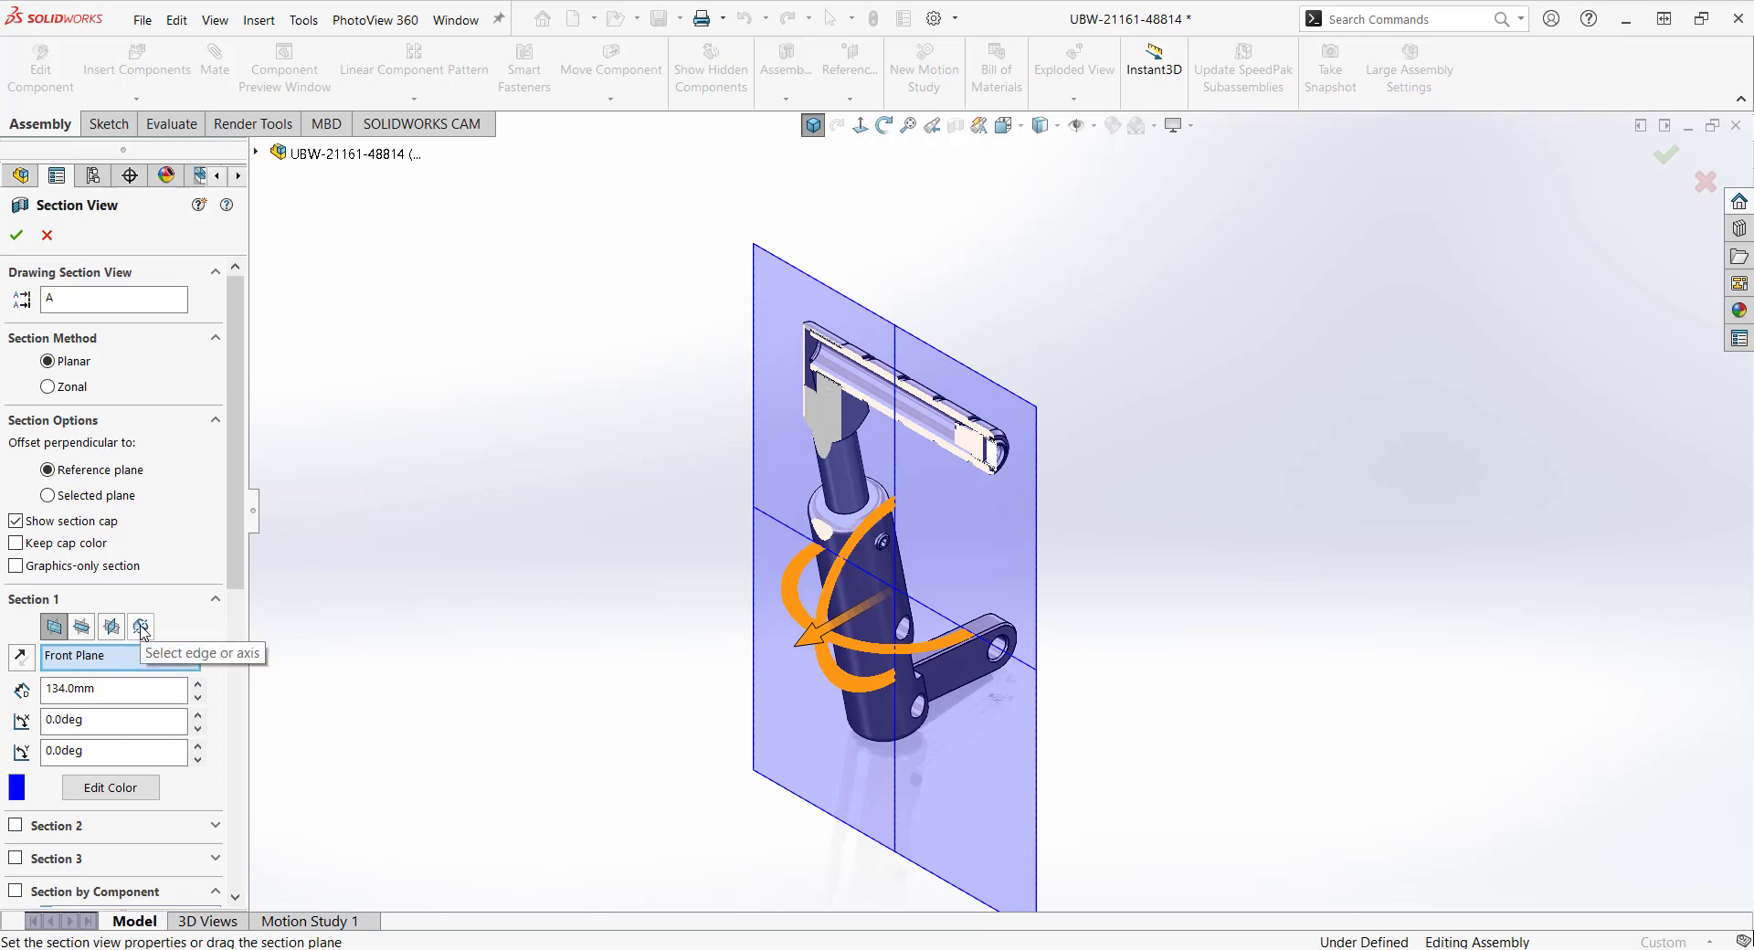
# Pivot the section plane about the rod face to 56.34 degrees and apply it.
pyautogui.click(141, 627)
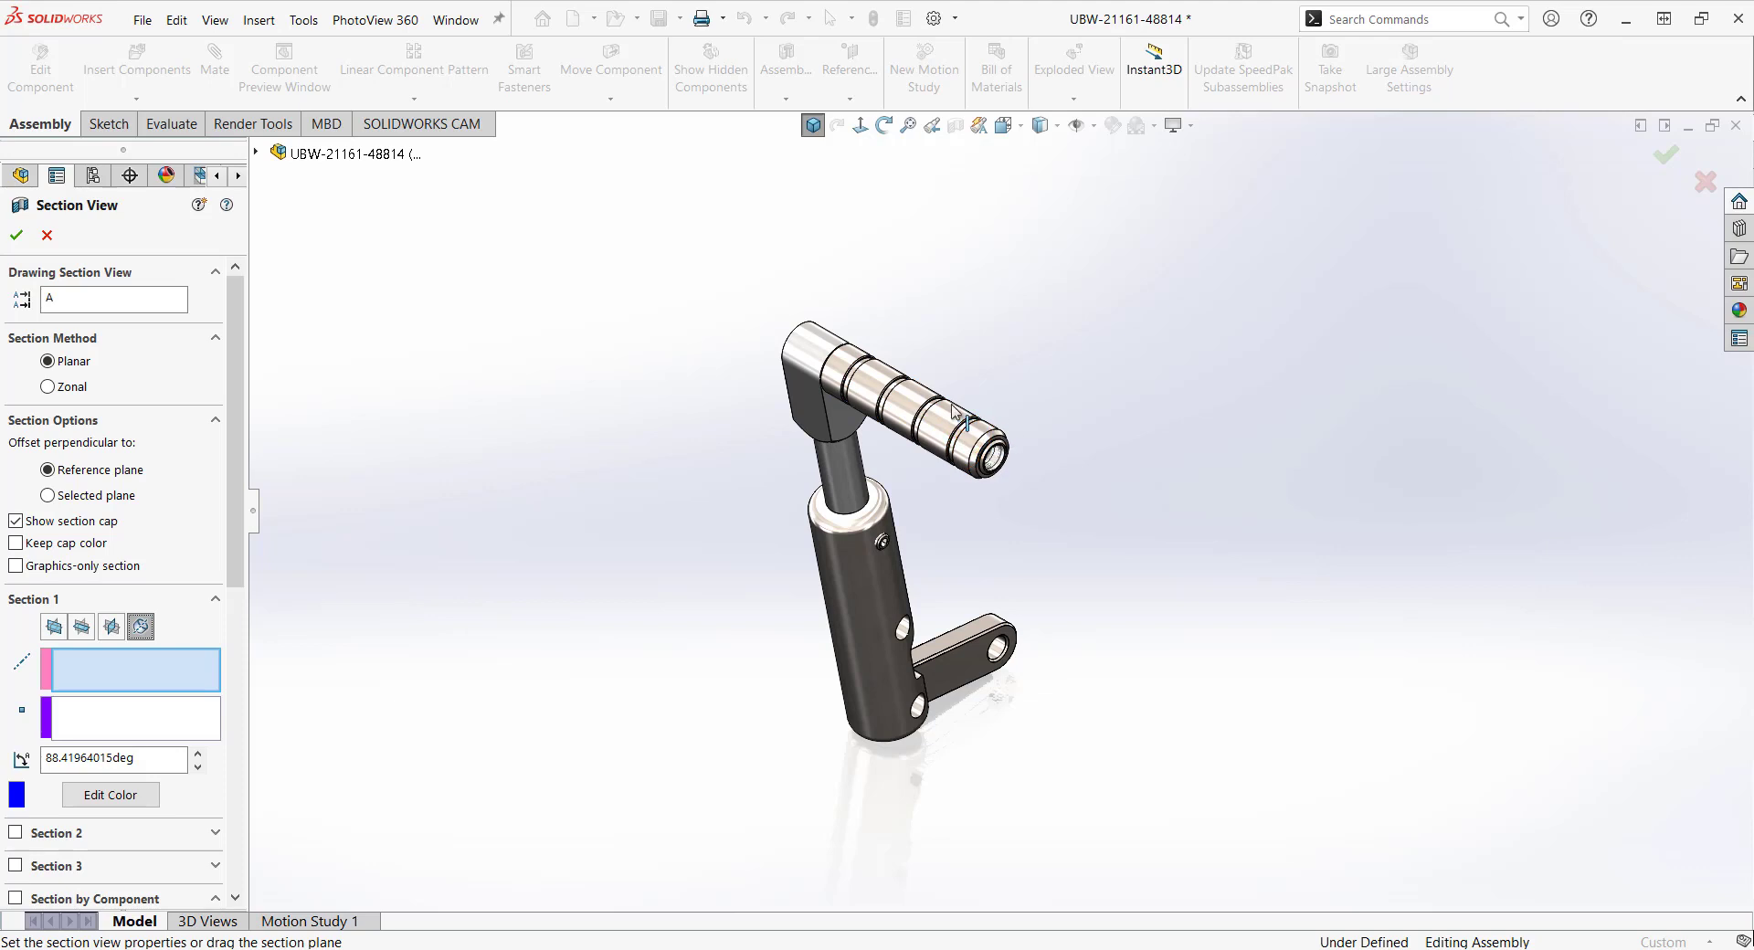
pyautogui.scroll(-2, 950, 402)
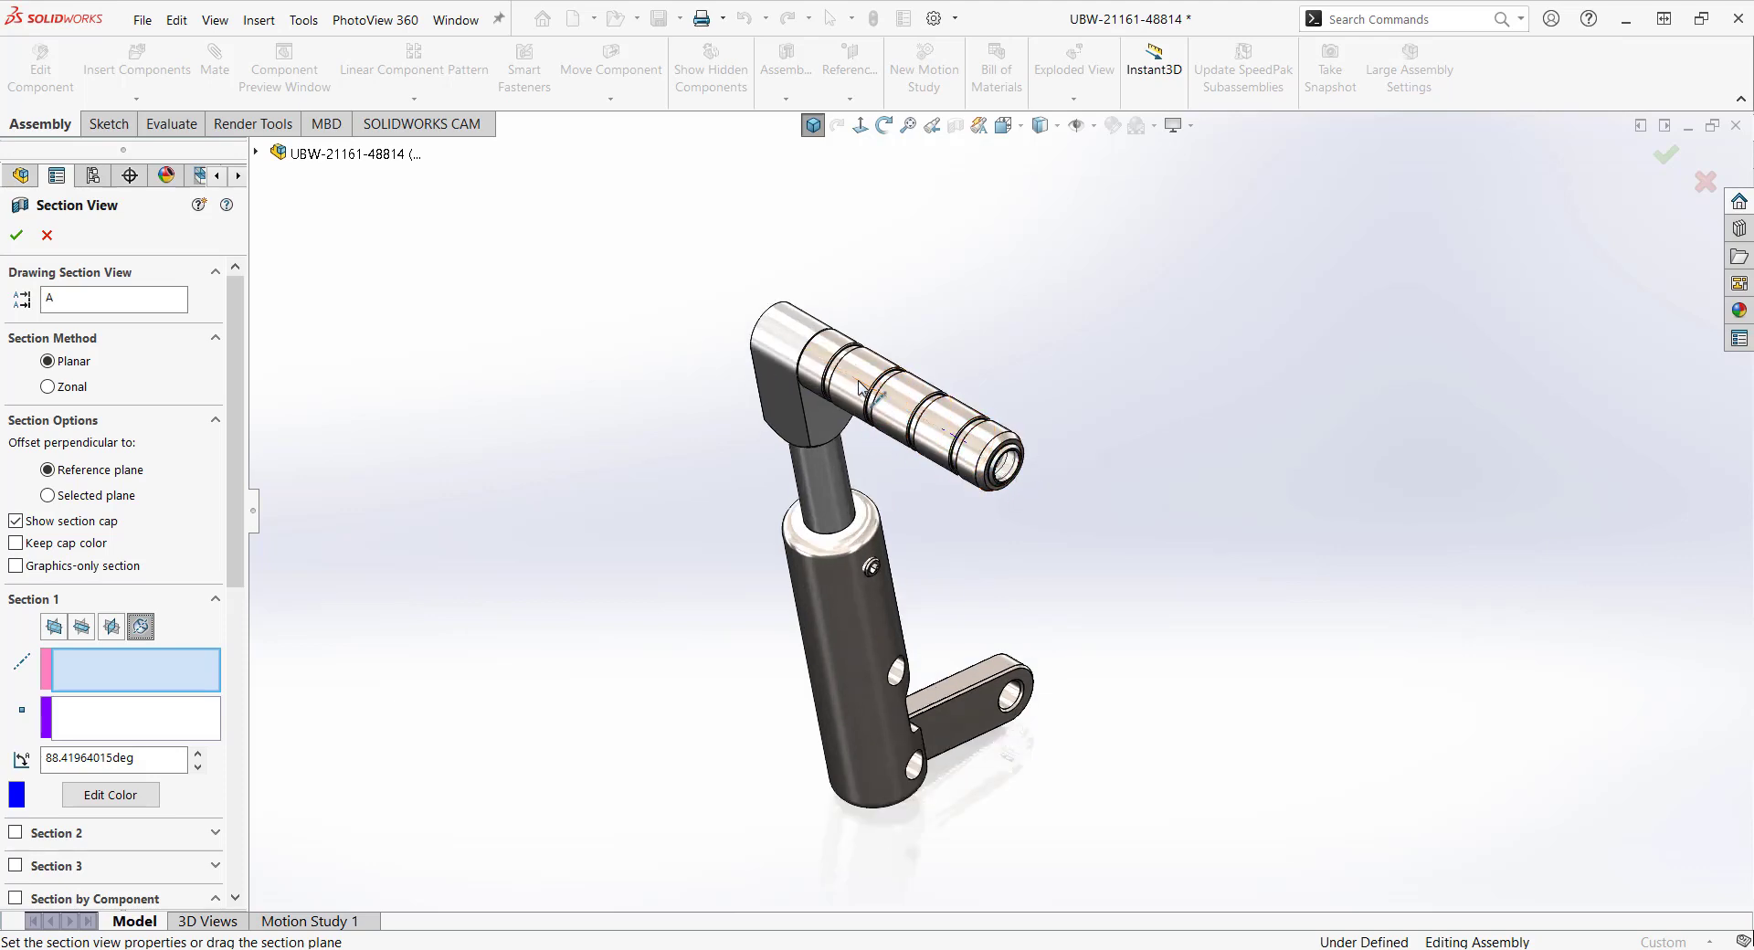
pyautogui.click(866, 411)
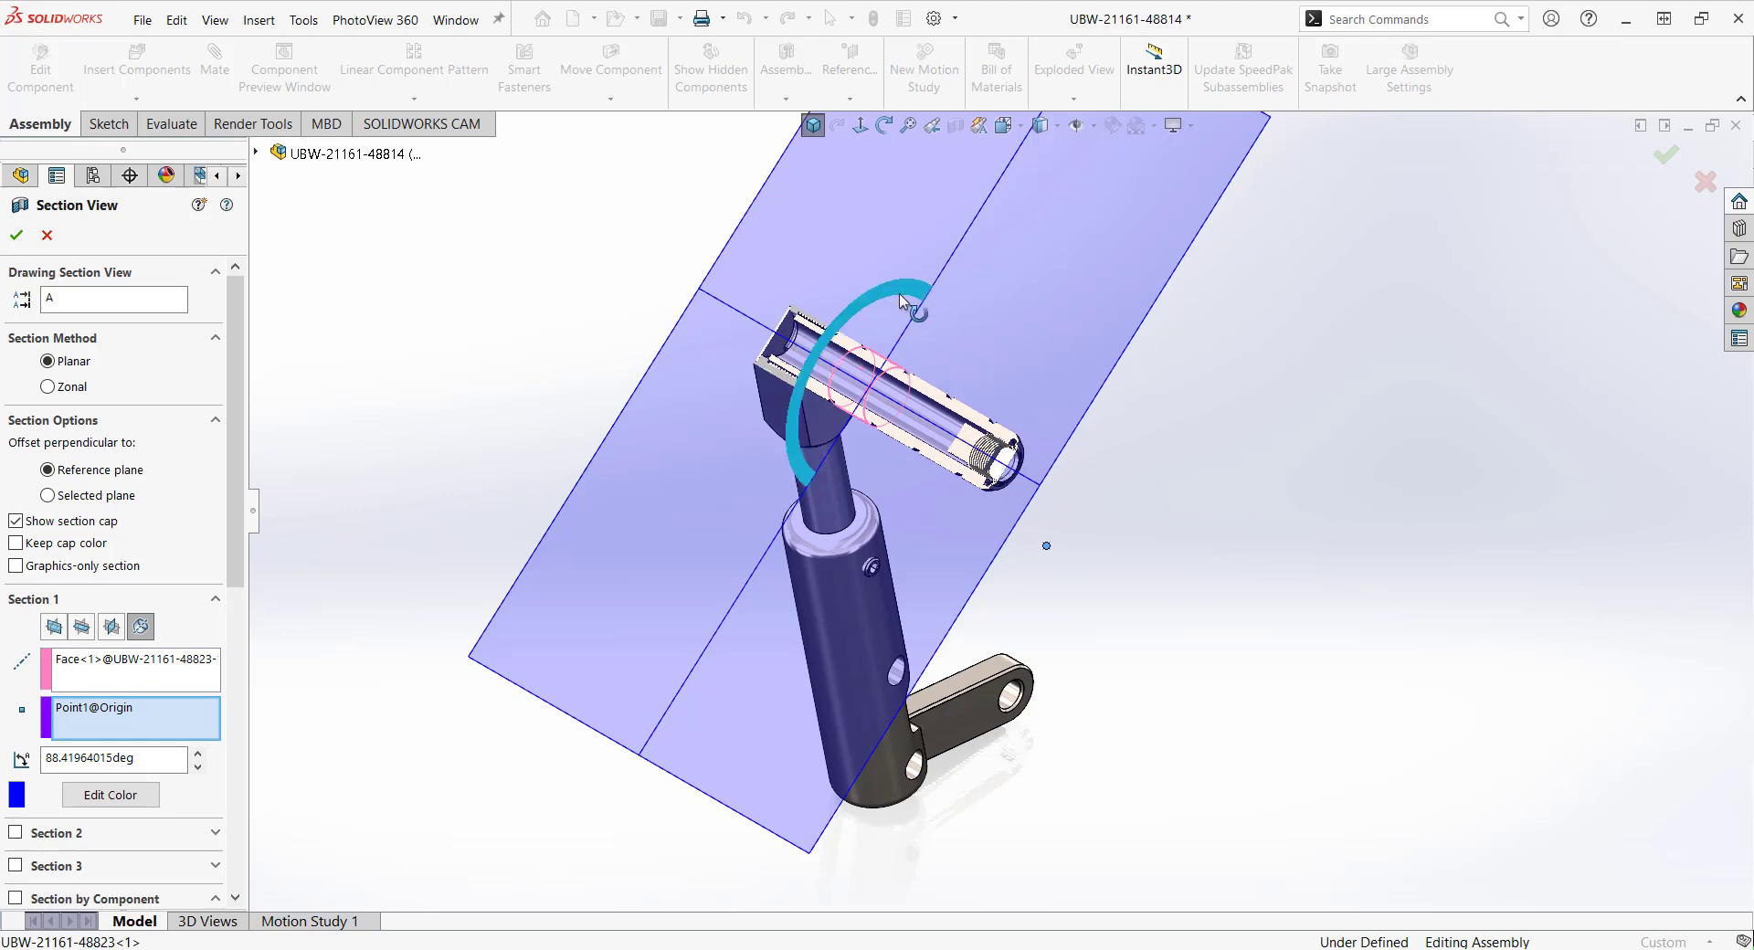
pyautogui.moveTo(909, 308); pyautogui.dragTo(853, 335)
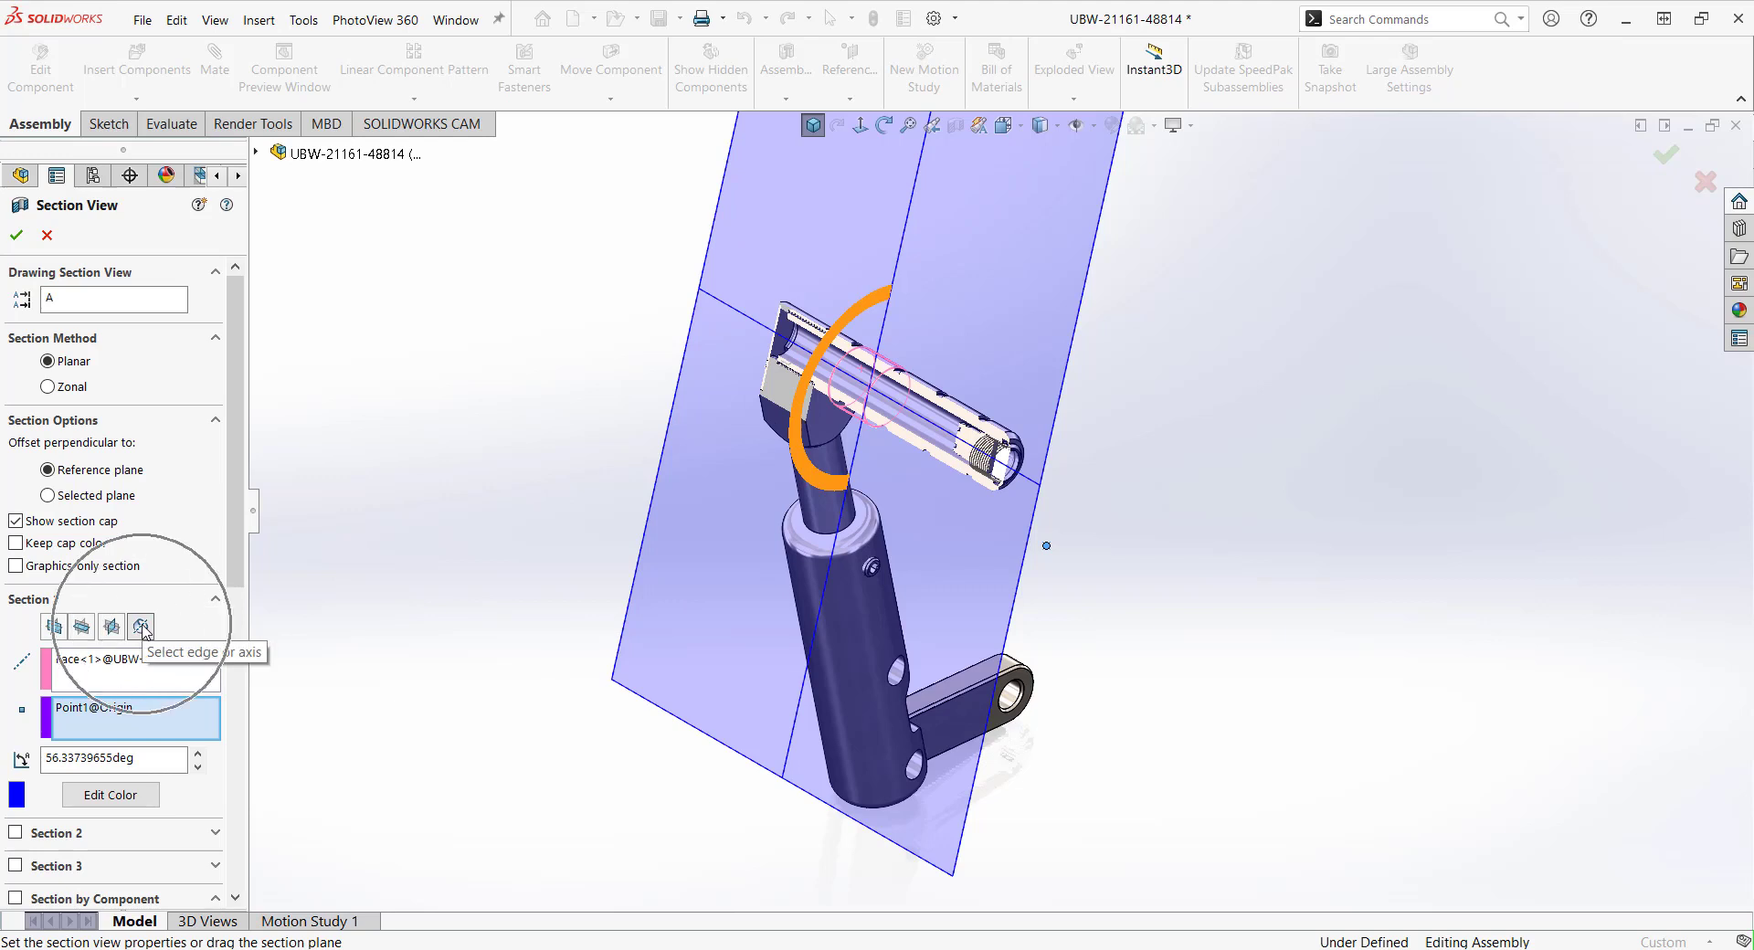
pyautogui.click(16, 235)
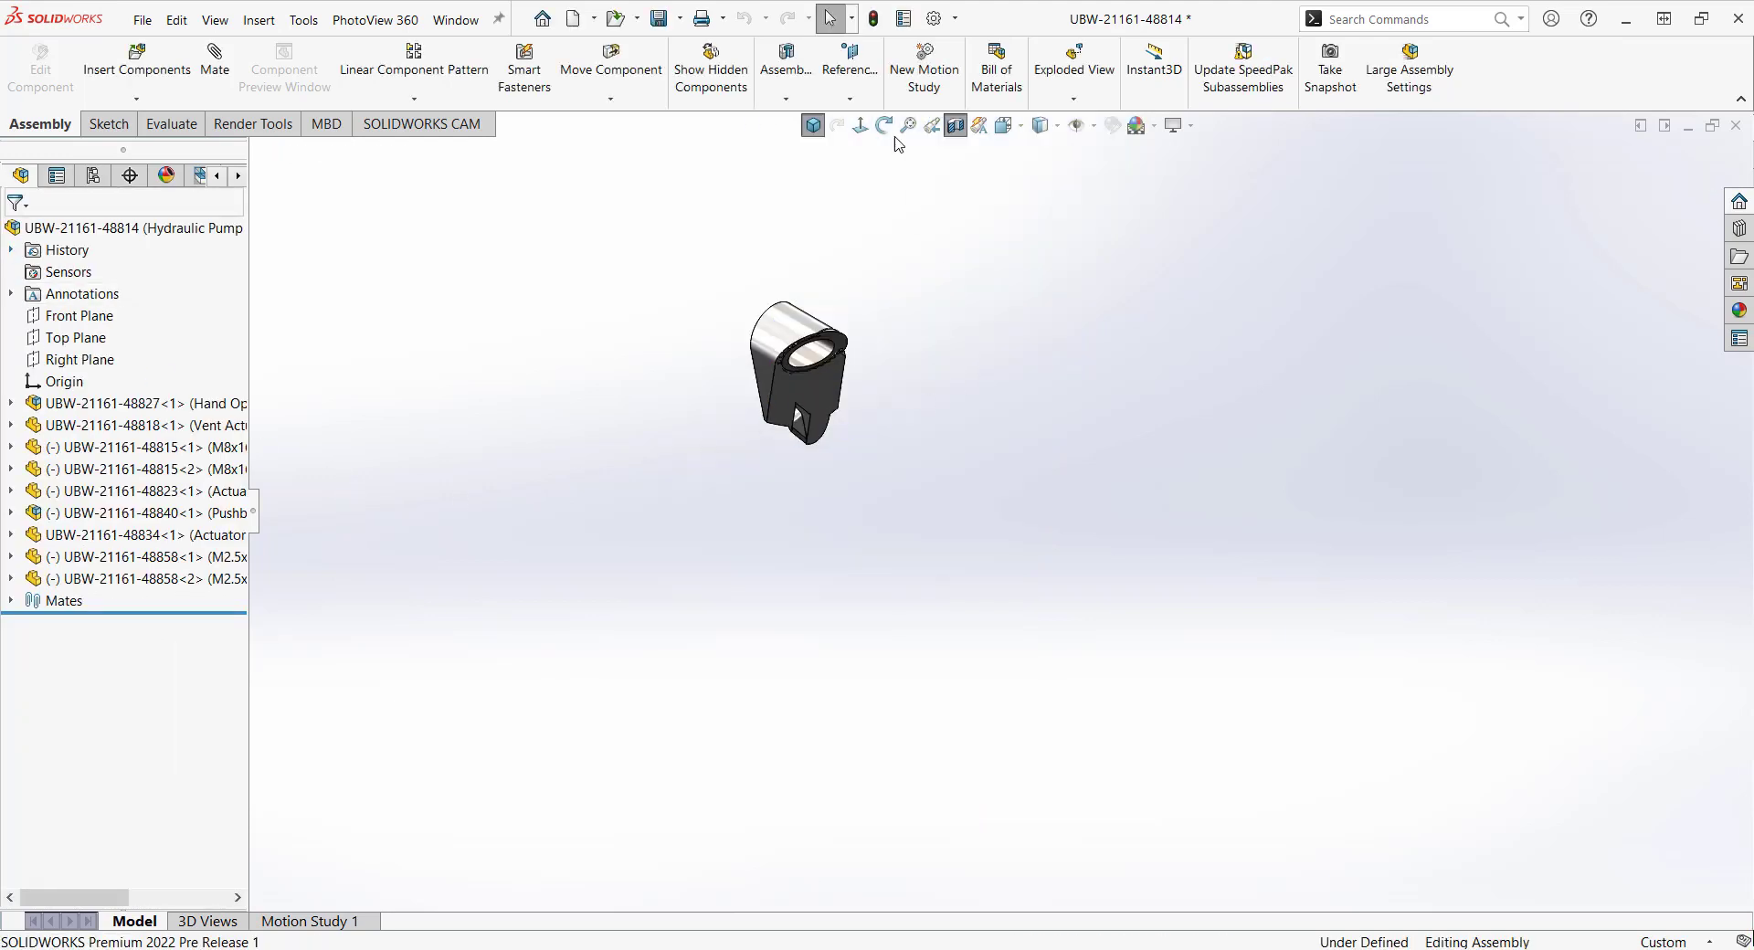
# Turn off the section view, return to isometric, and close the assembly through the save prompt.
pyautogui.click(948, 130)
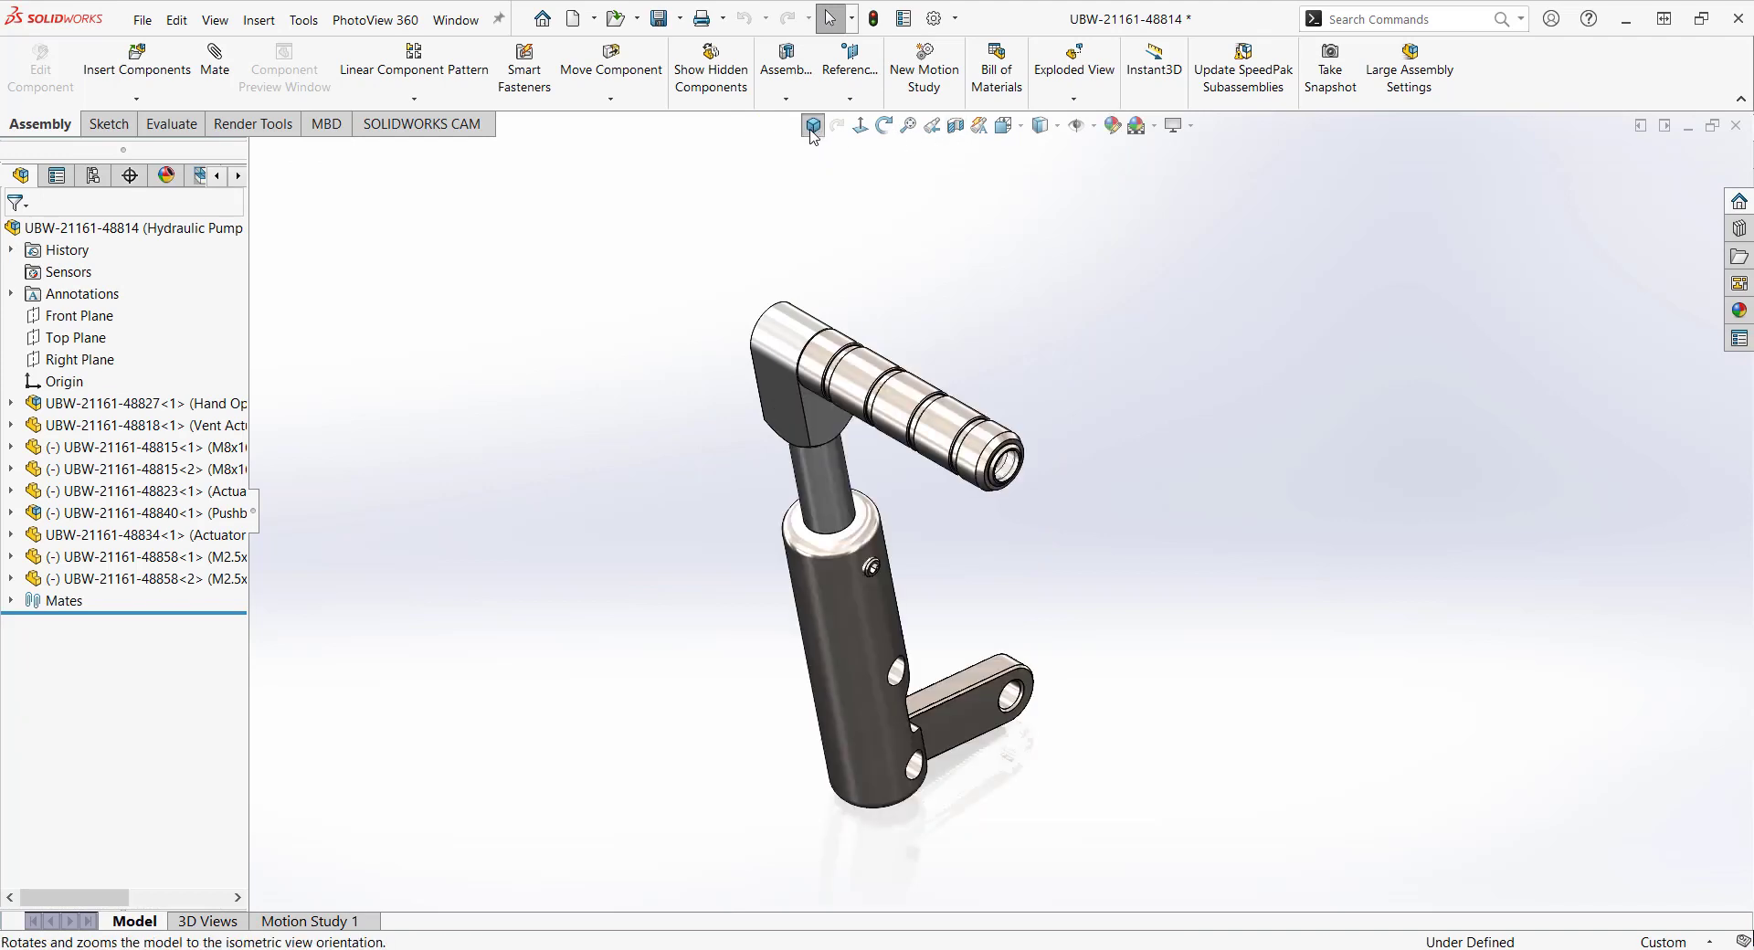
pyautogui.click(812, 128)
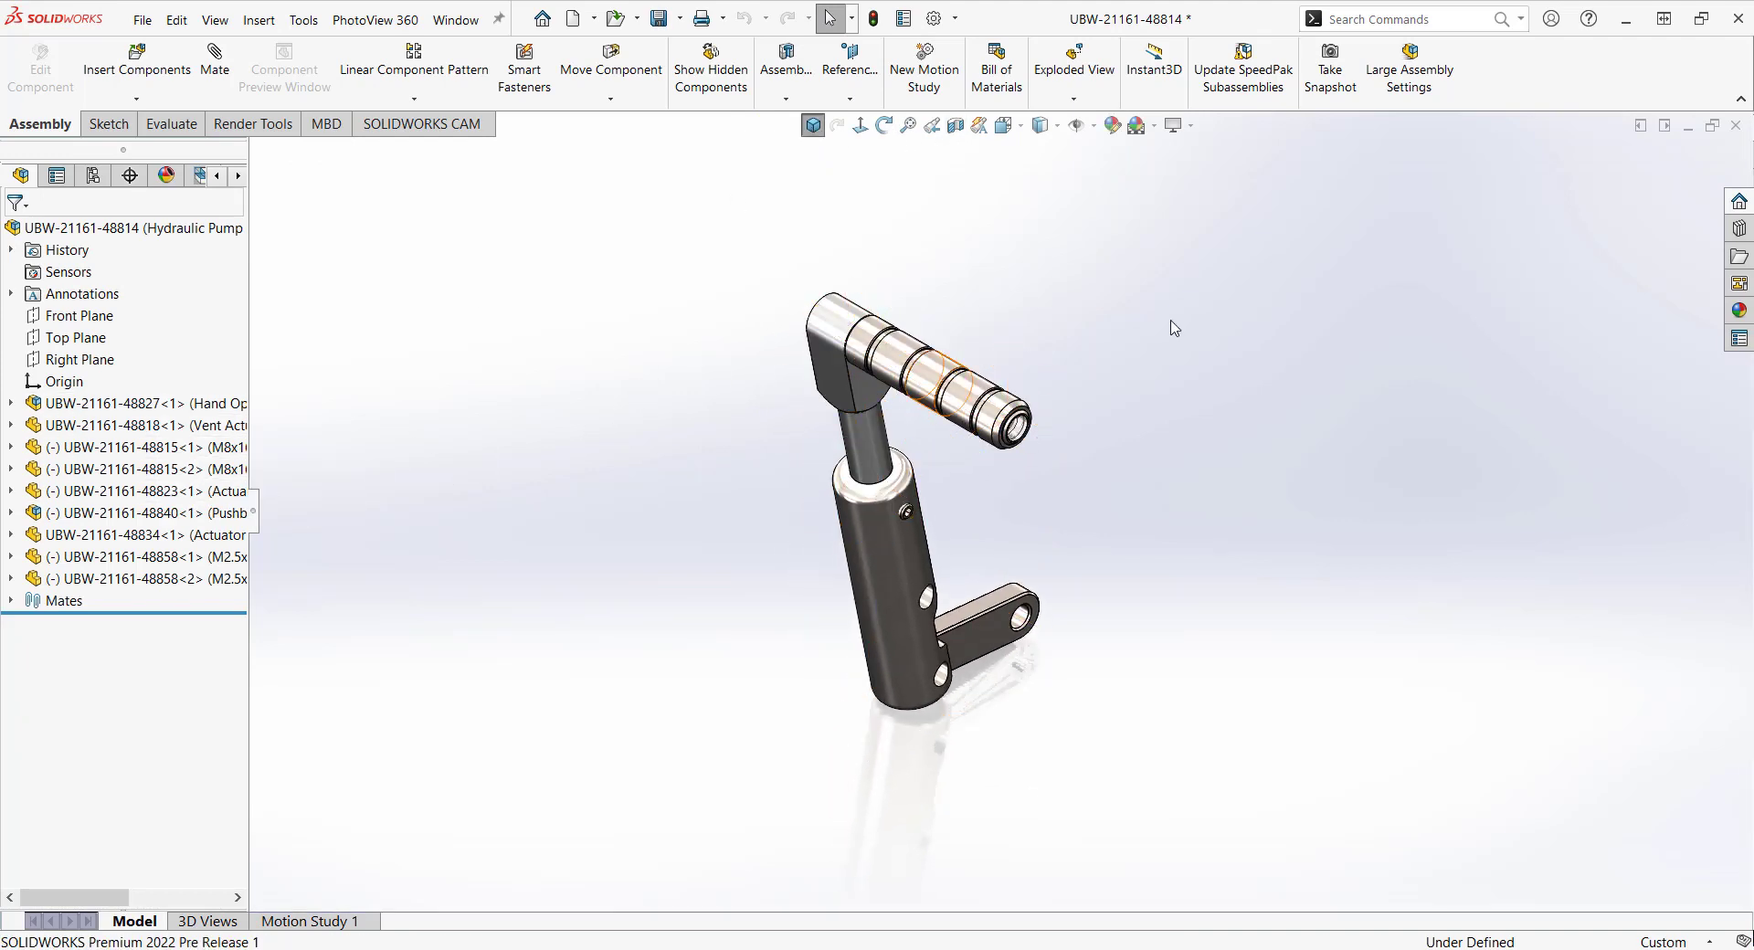
pyautogui.click(1733, 128)
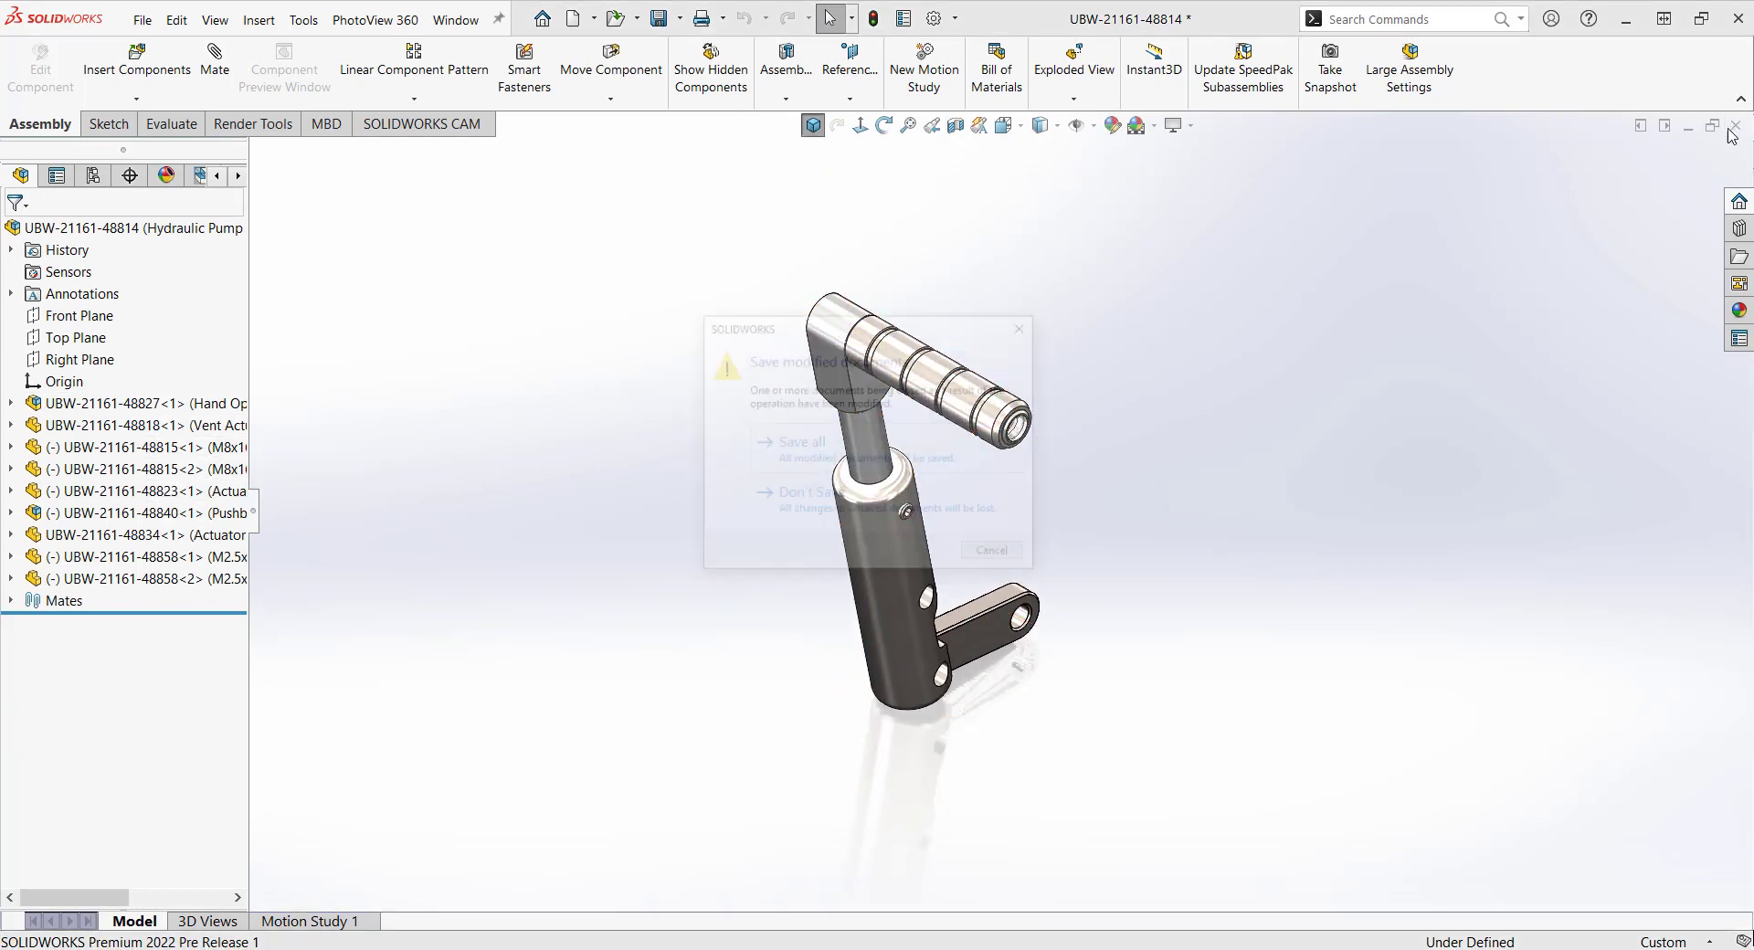
pyautogui.click(917, 514)
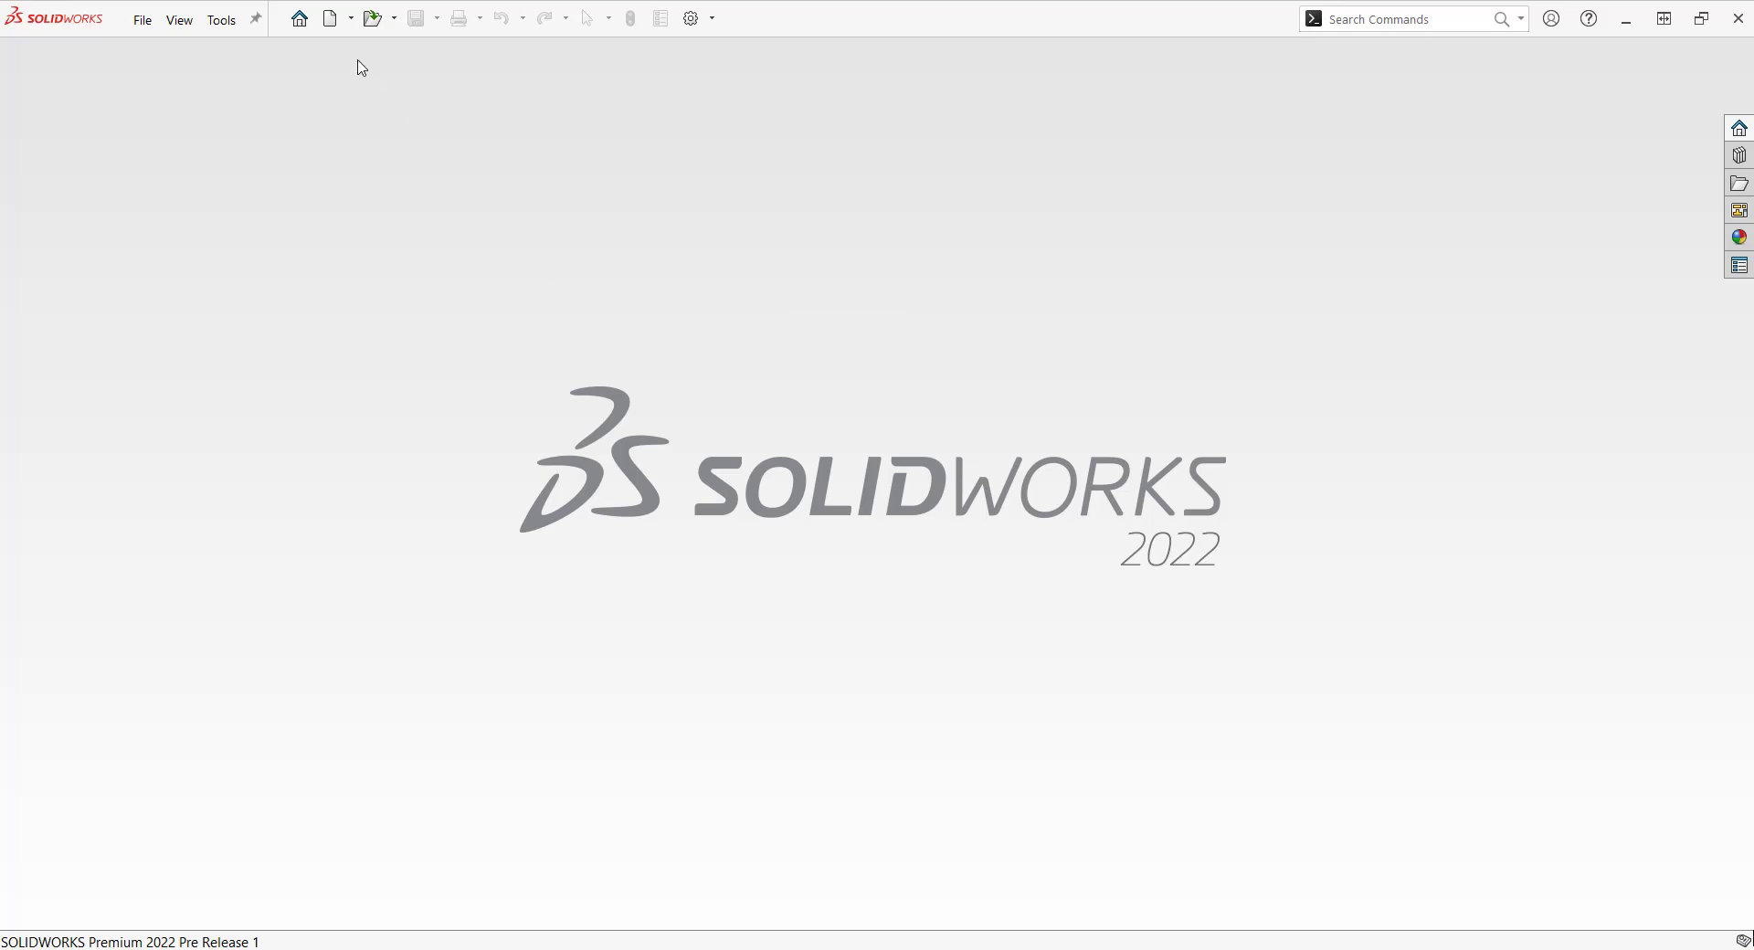
pyautogui.click(372, 18)
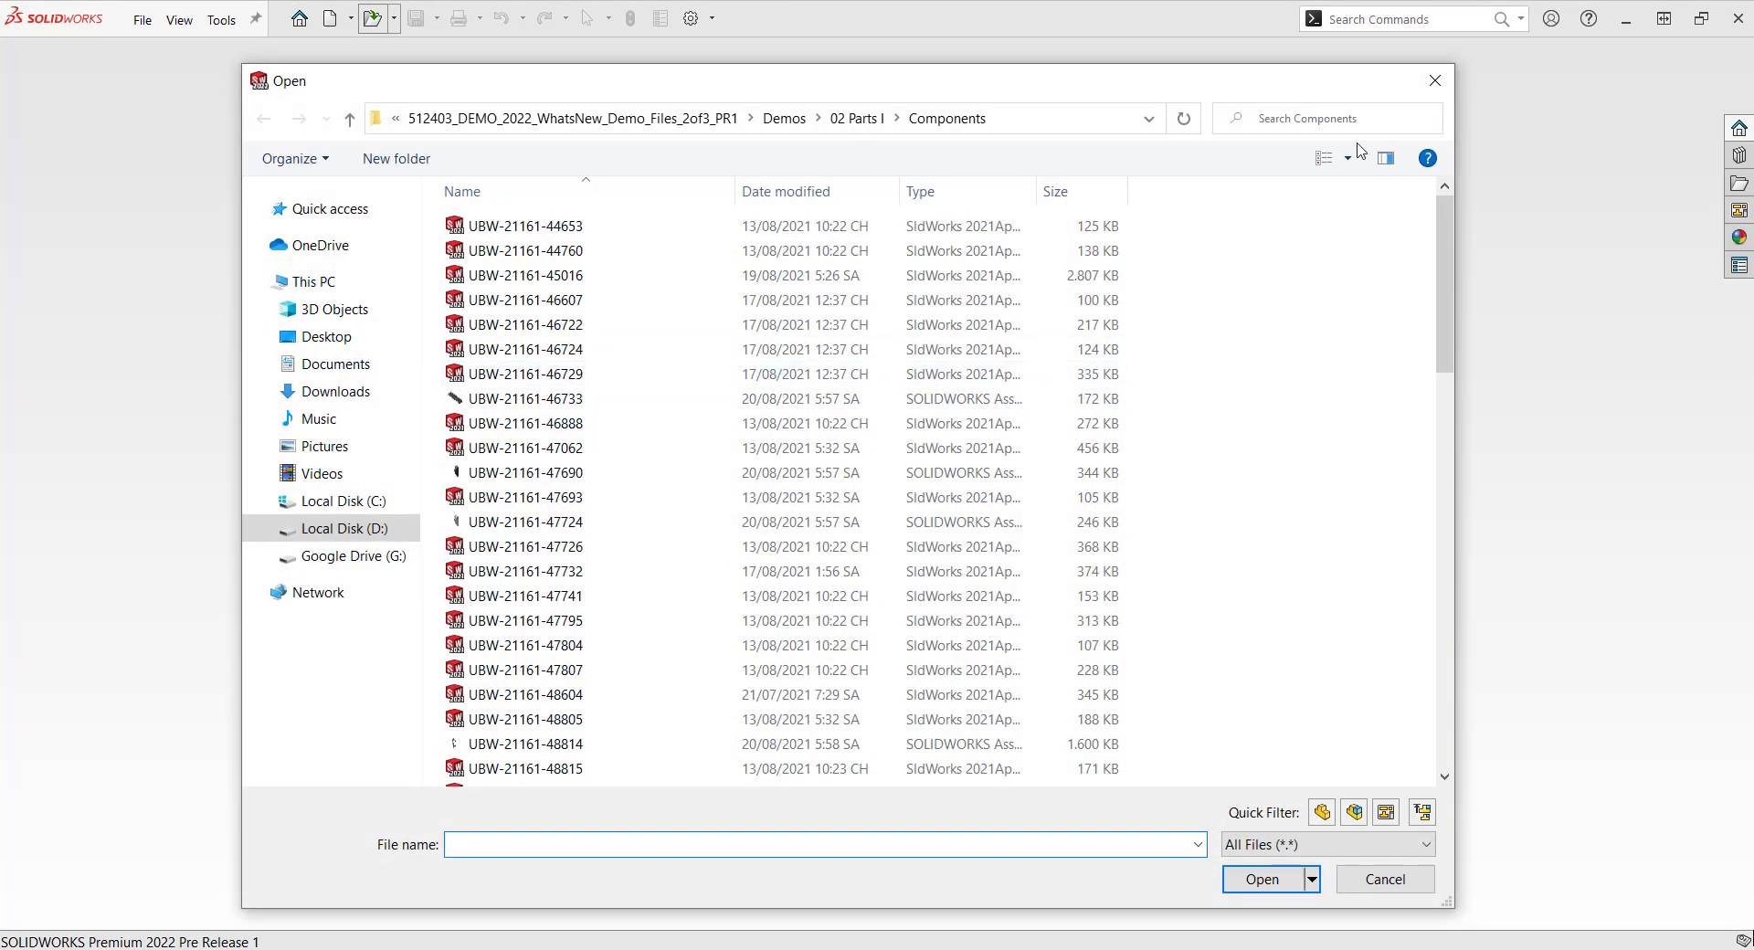
pyautogui.click(1435, 80)
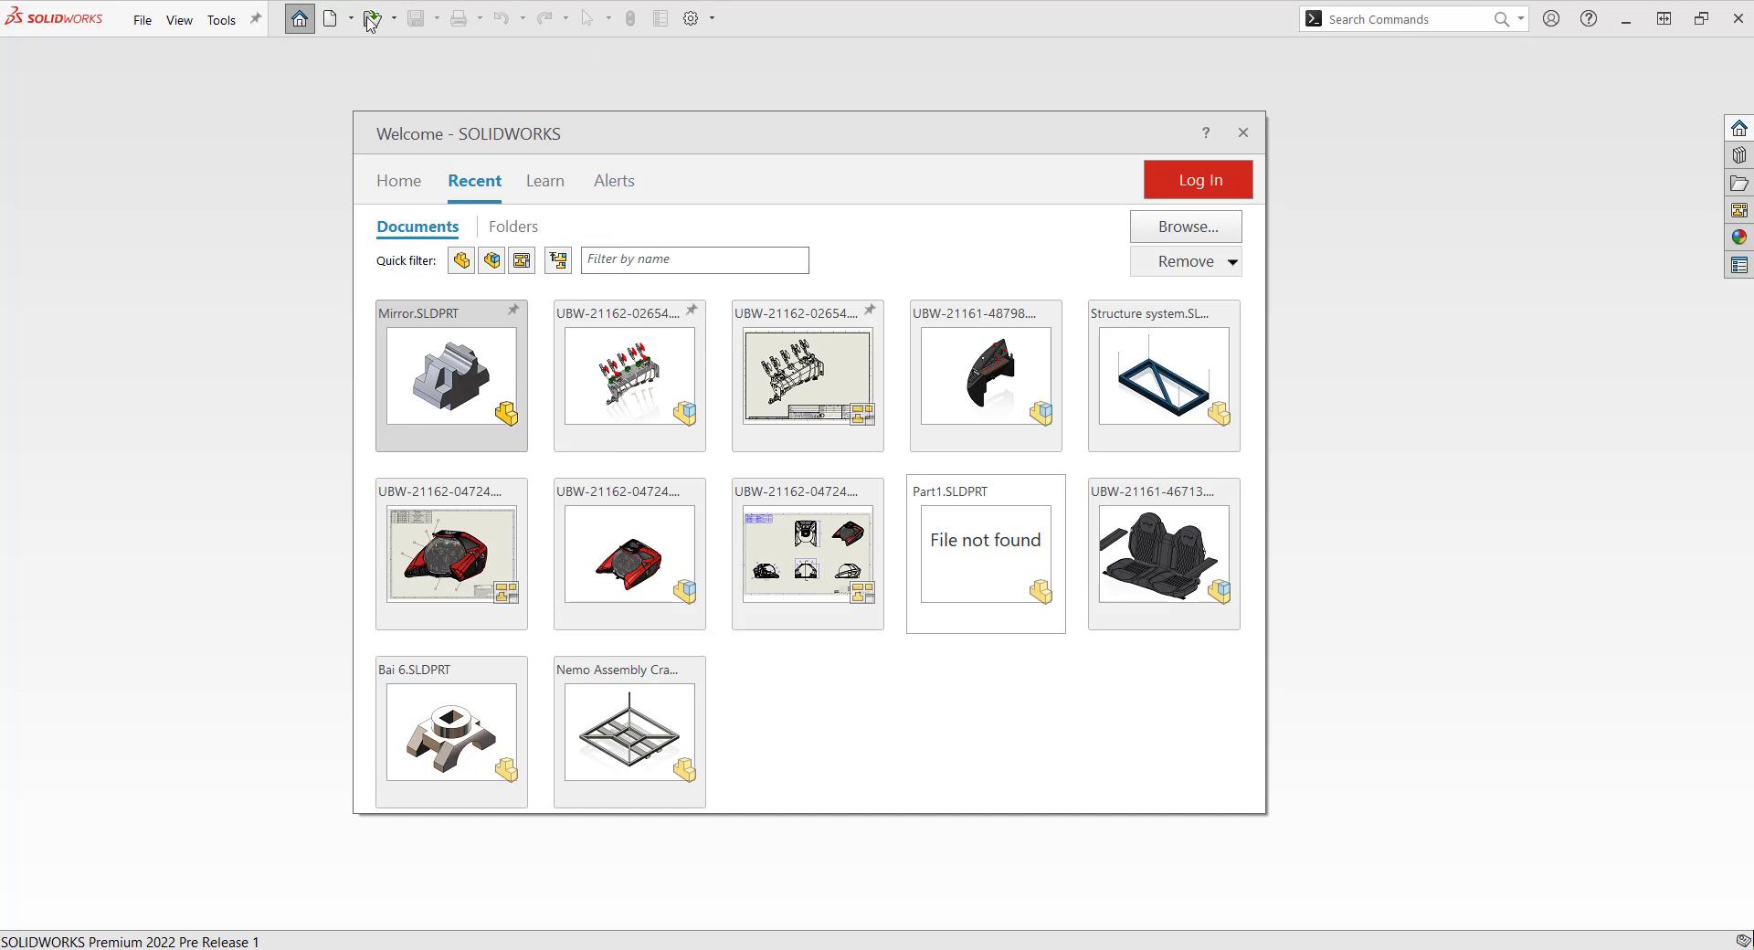
pyautogui.click(698, 444)
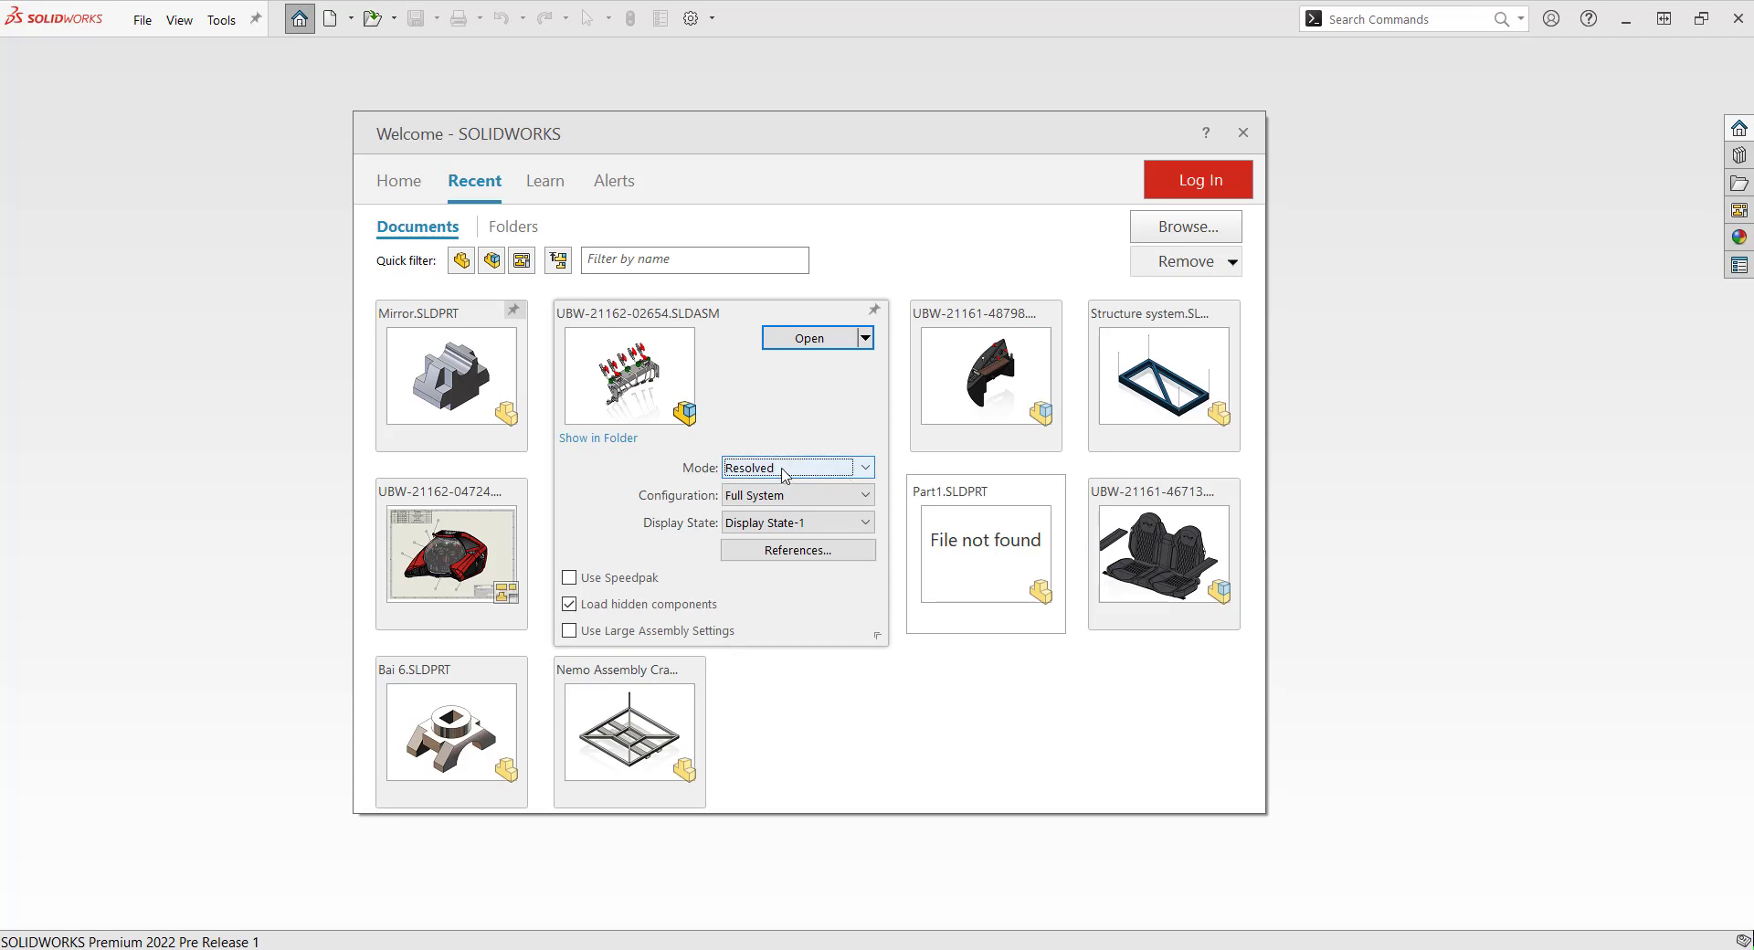
pyautogui.click(863, 470)
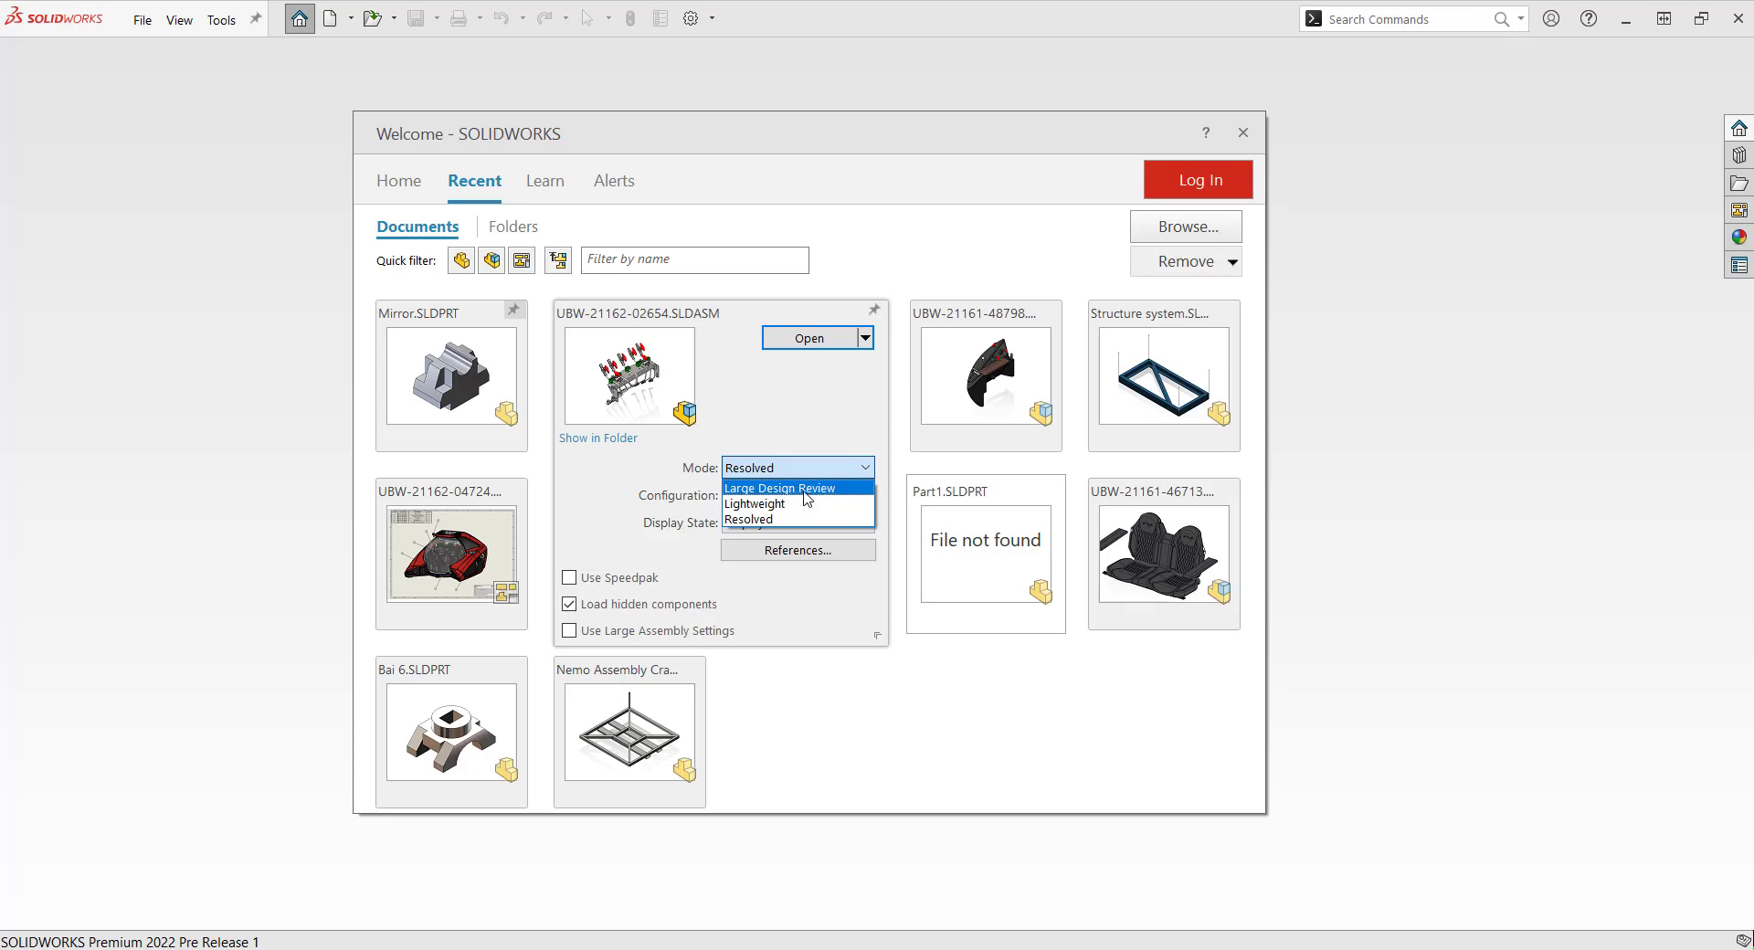
pyautogui.click(804, 489)
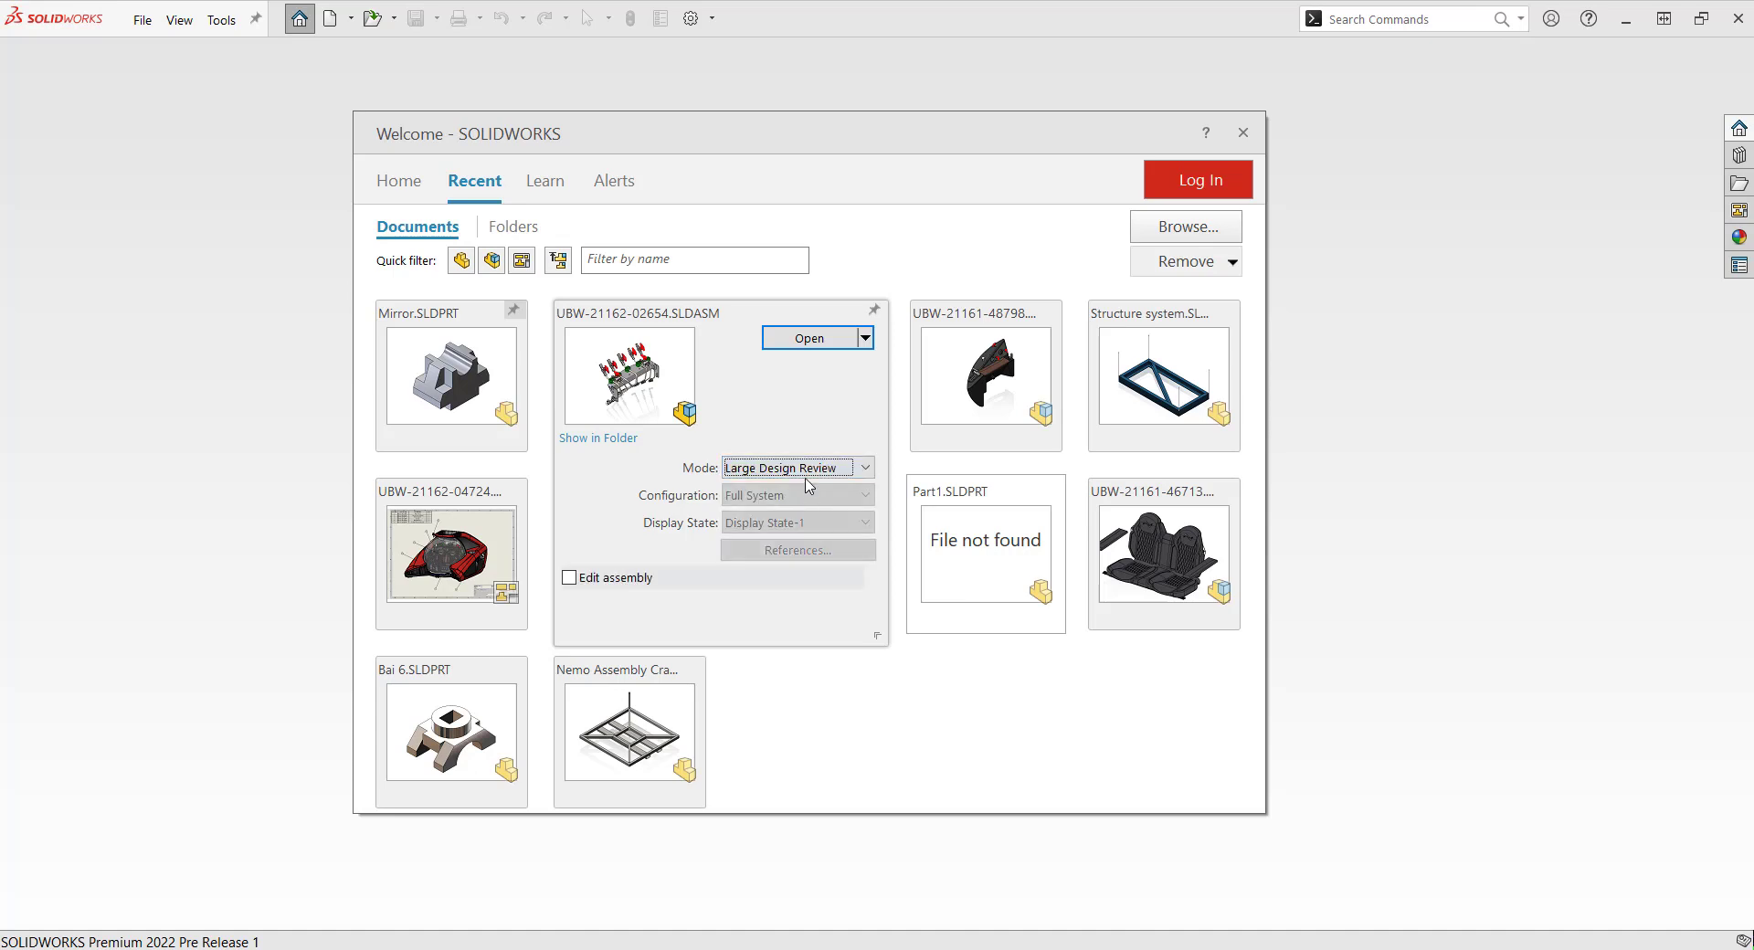
pyautogui.click(808, 340)
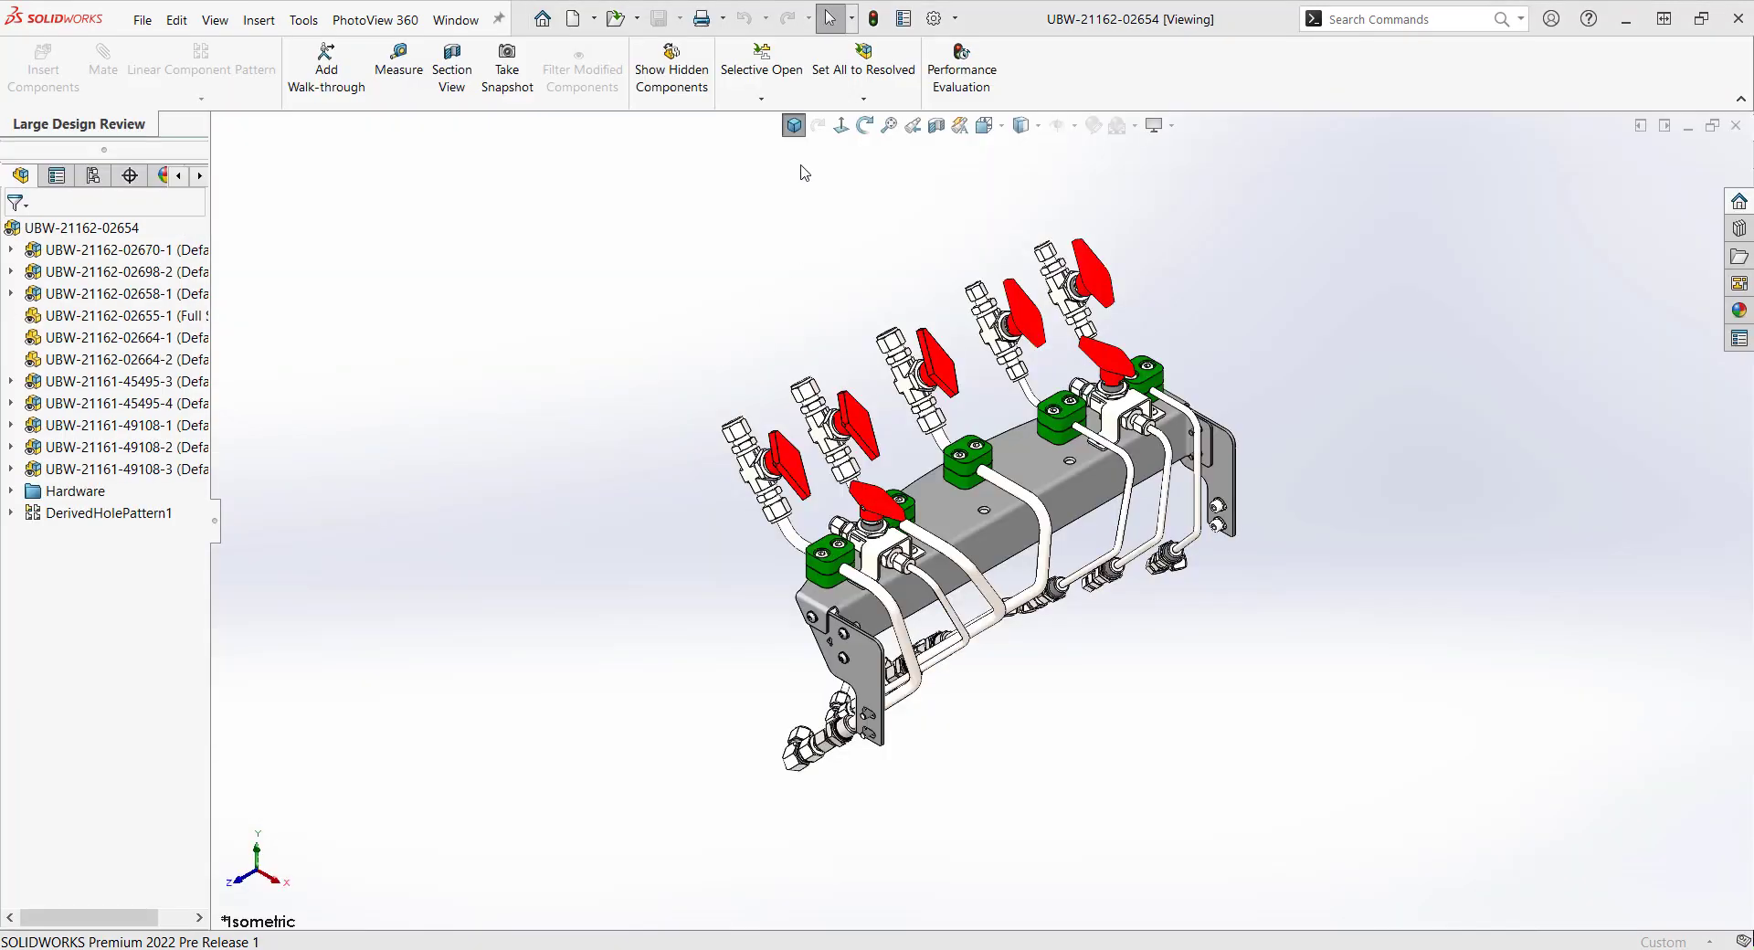
pyautogui.scroll(-1, 1137, 559)
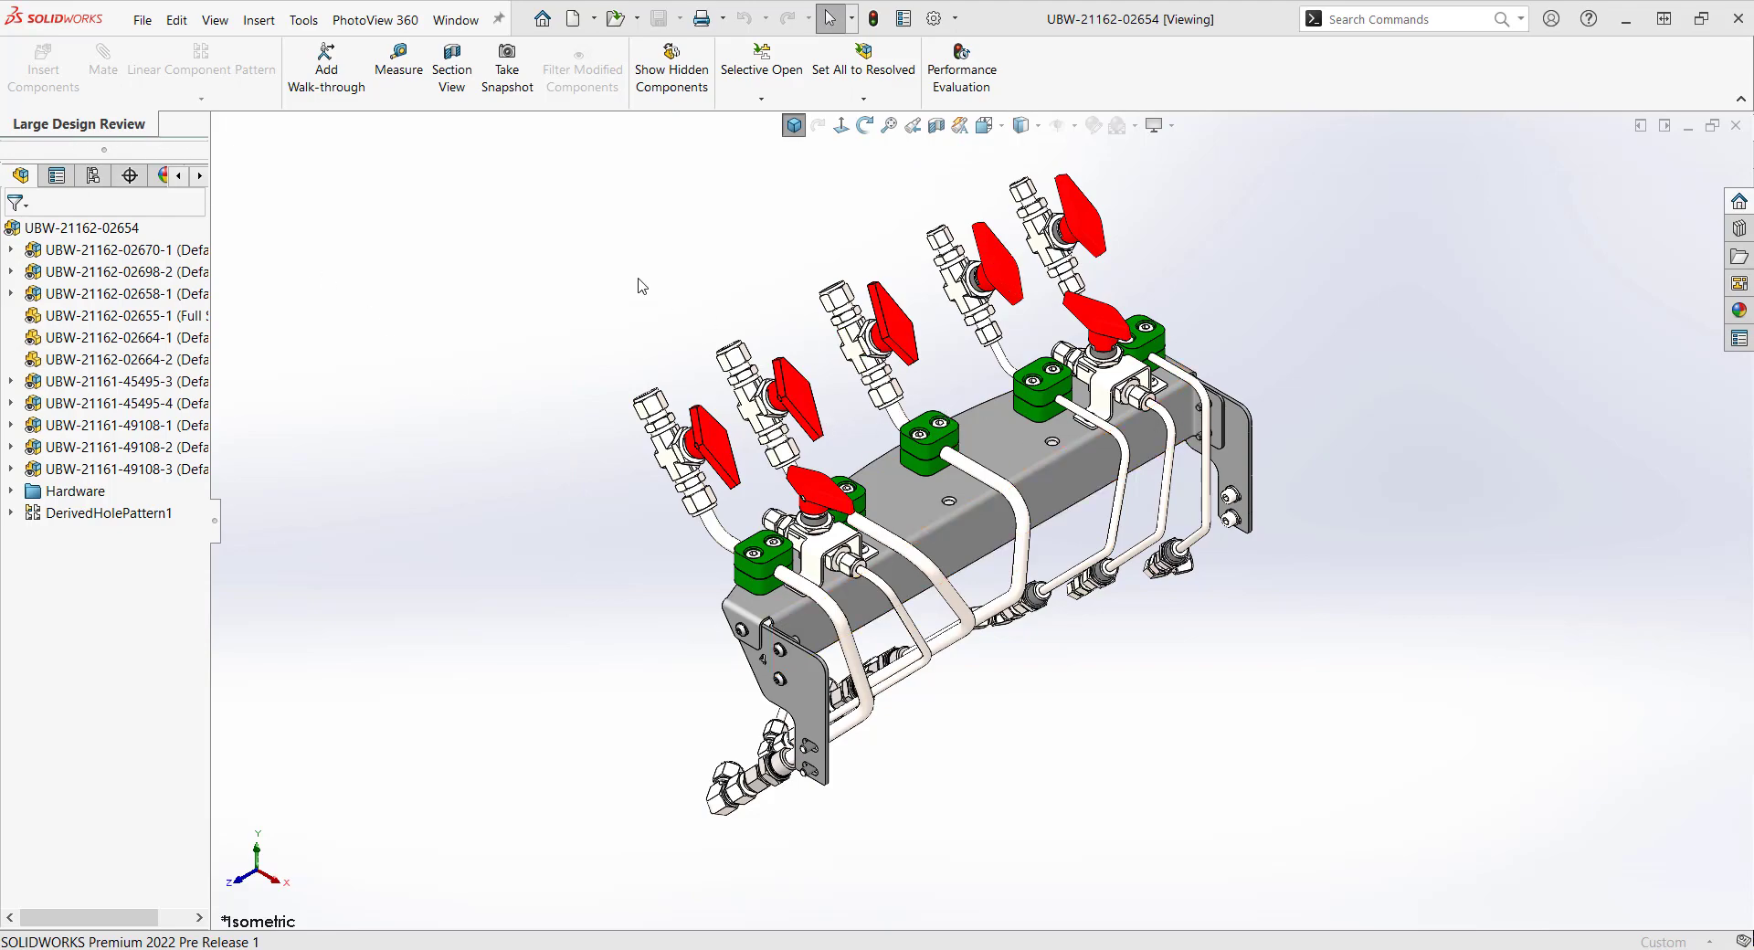
pyautogui.moveTo(634, 351)
pyautogui.mouseDown(button='middle')
pyautogui.moveTo(645, 509)
pyautogui.moveTo(1125, 412)
pyautogui.moveTo(501, 469)
pyautogui.moveTo(925, 455)
pyautogui.mouseUp(button='middle')
pyautogui.hotkey('ctrl', '7')
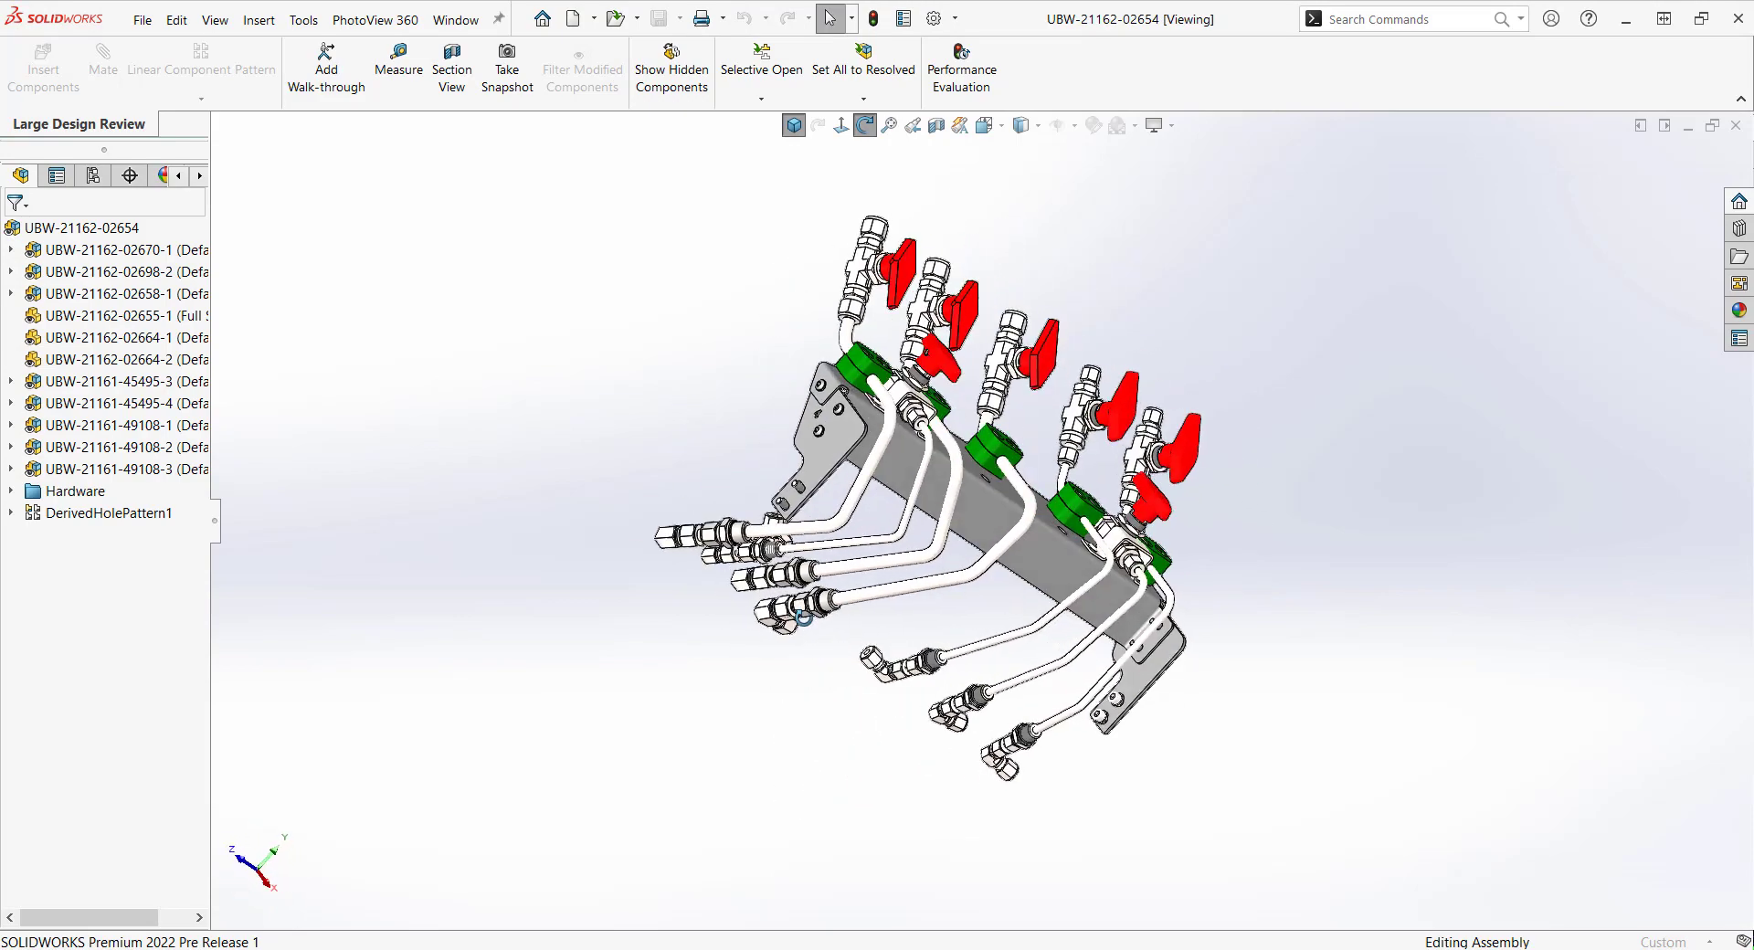
pyautogui.scroll(-2, 1062, 490)
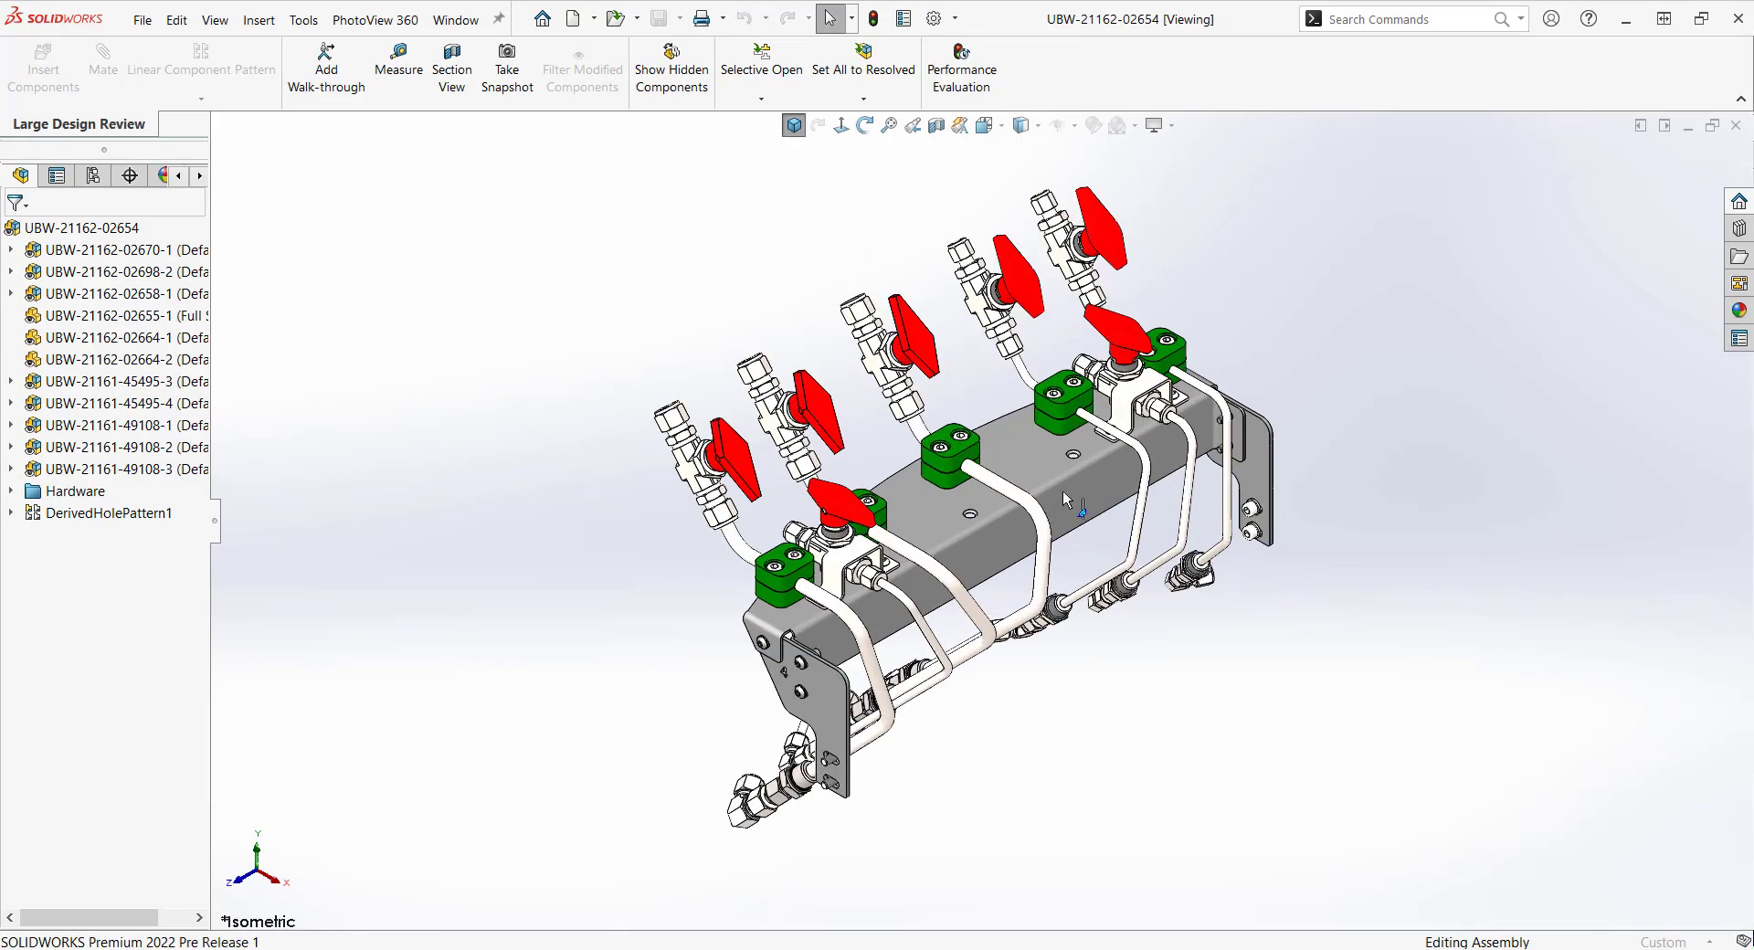
pyautogui.scroll(-2, 1065, 475)
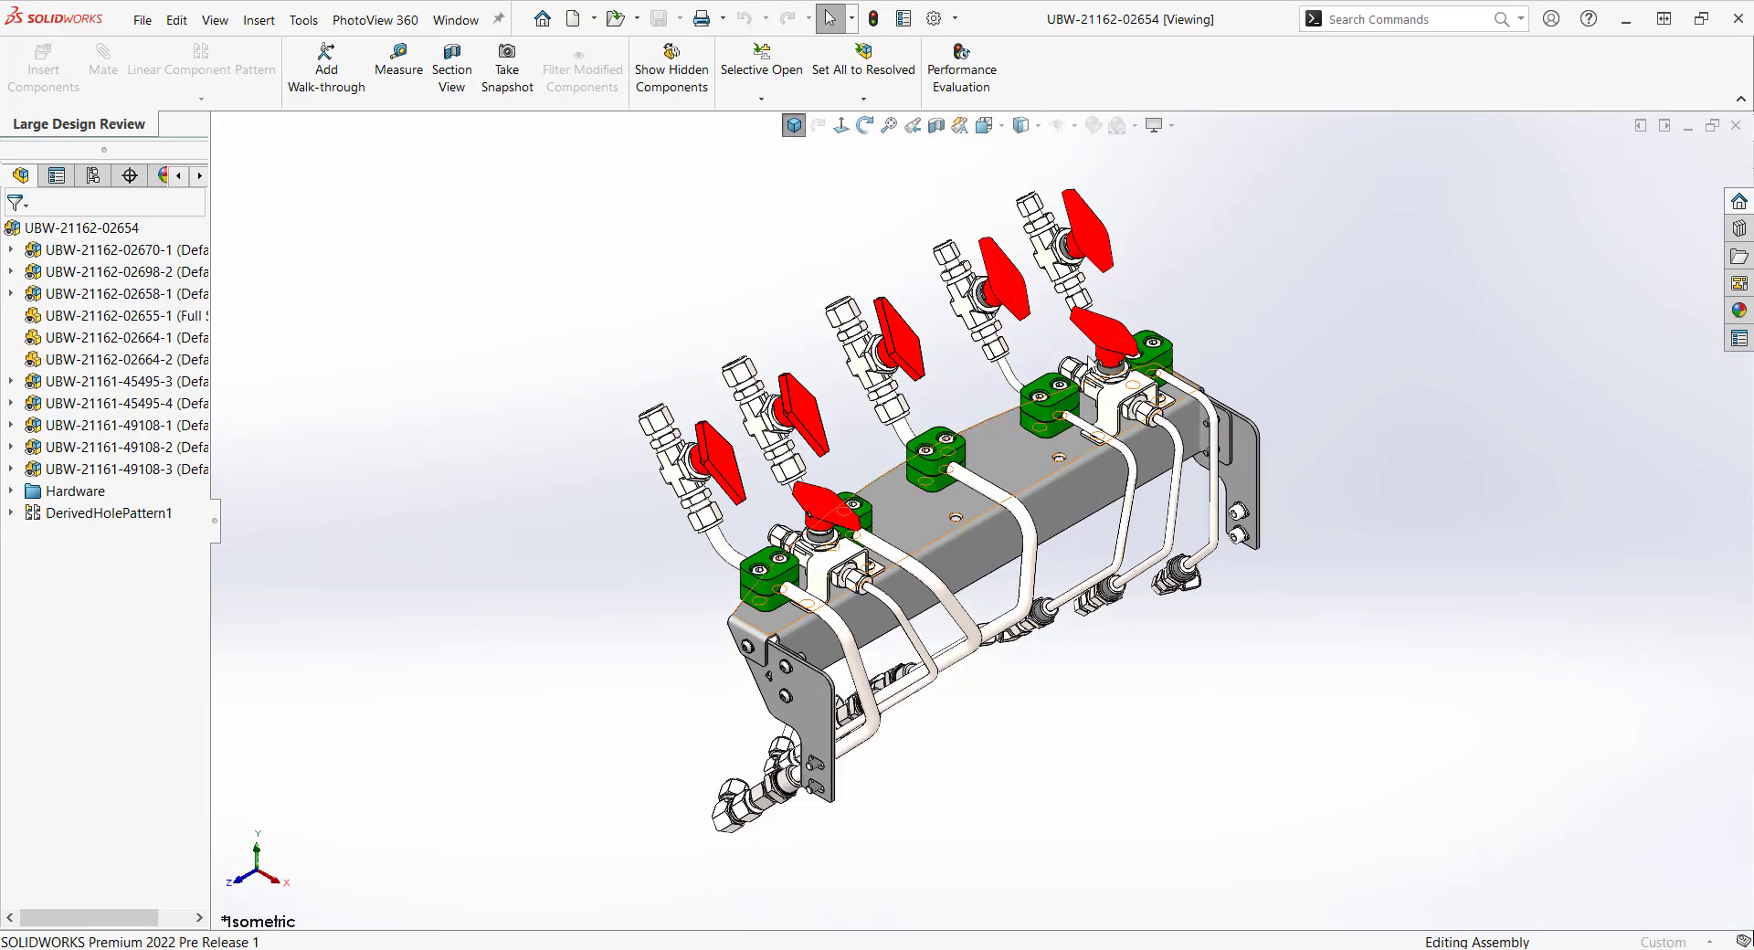
pyautogui.scroll(-2, 1050, 463)
pyautogui.scroll(2, 1050, 463)
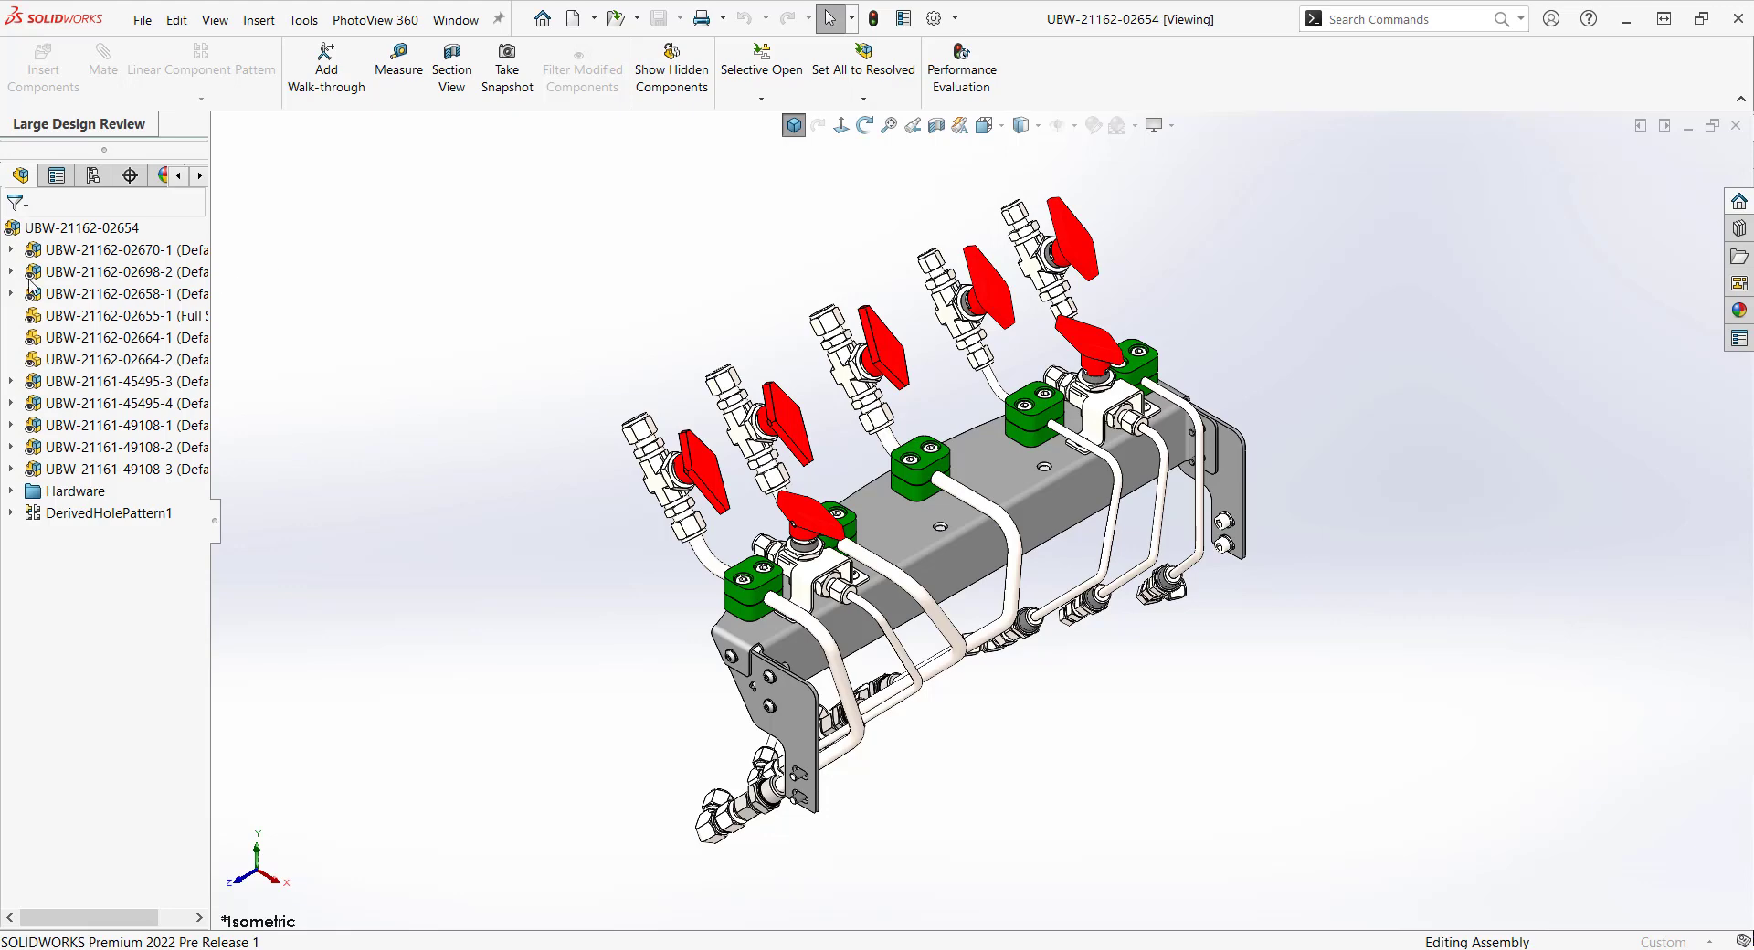
pyautogui.rightClick(108, 233)
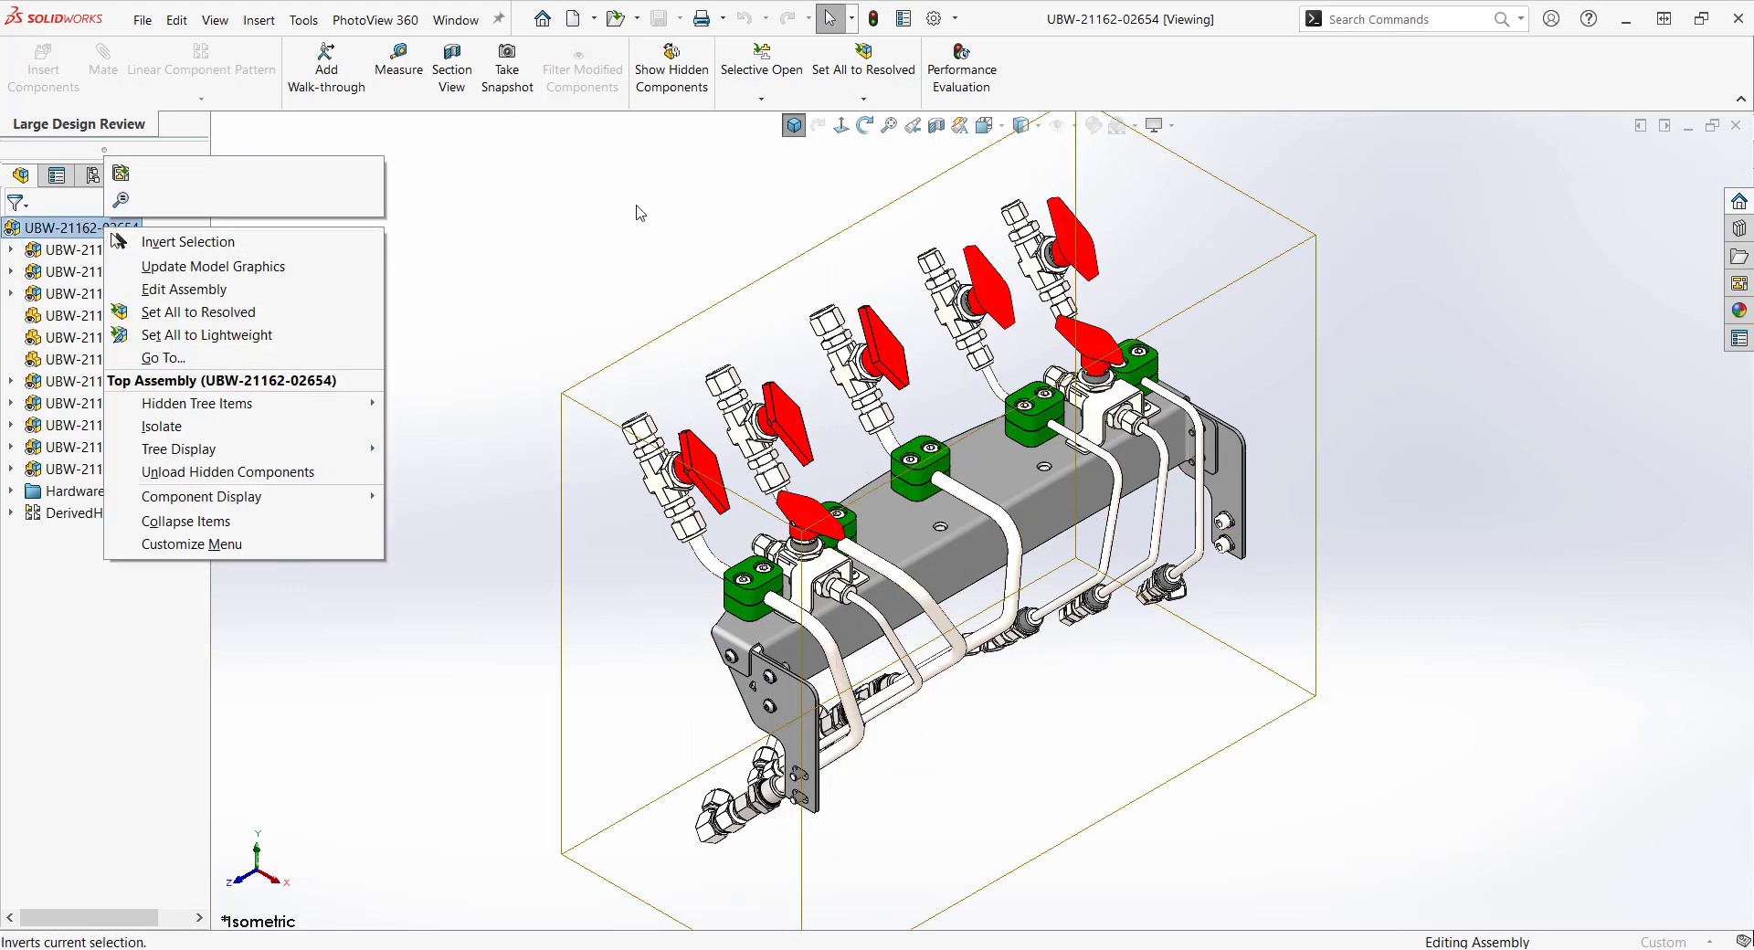
pyautogui.click(81, 235)
pyautogui.rightClick(82, 235)
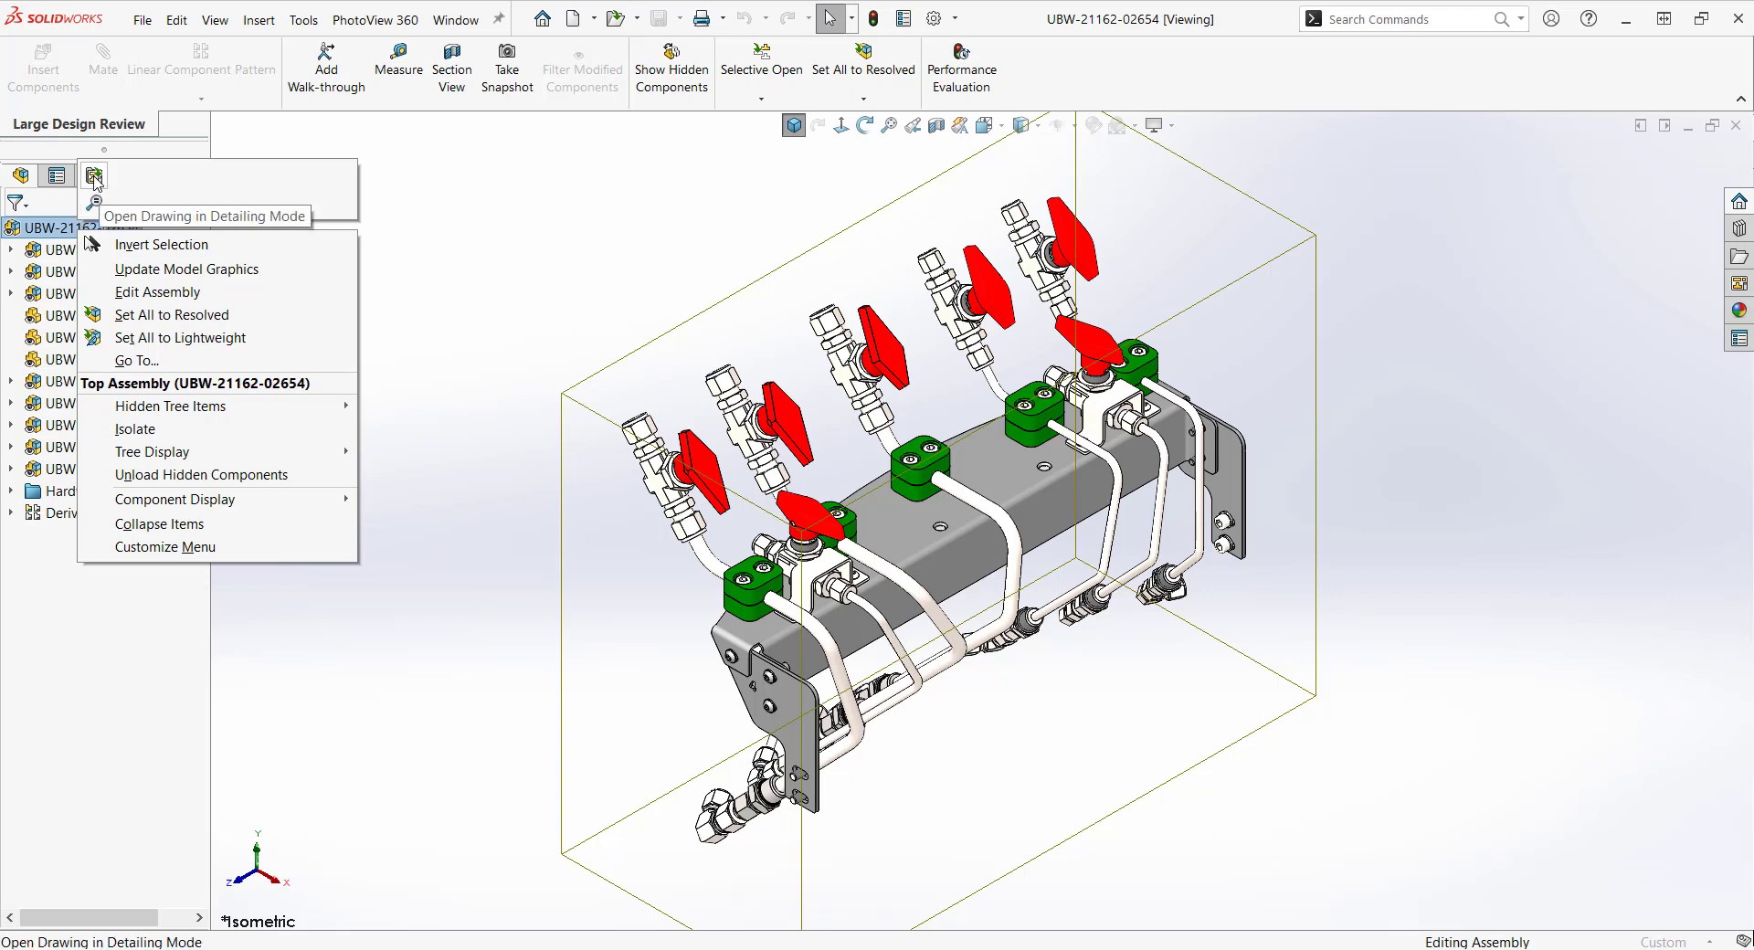
pyautogui.click(658, 189)
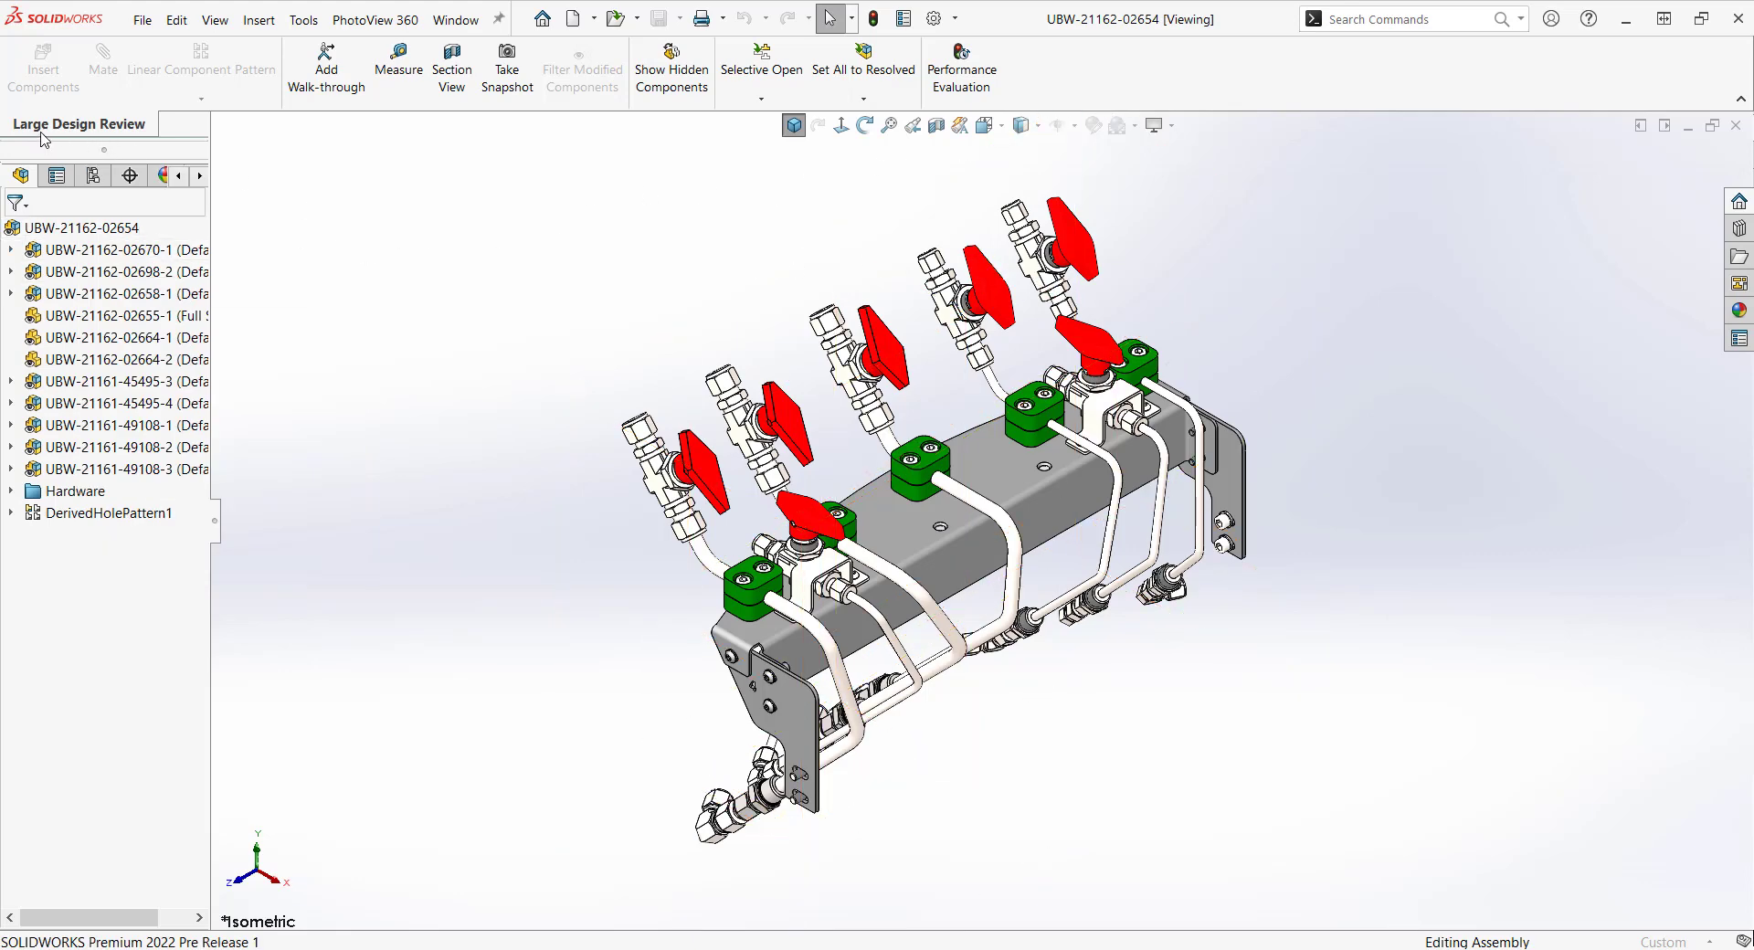
pyautogui.rightClick(113, 229)
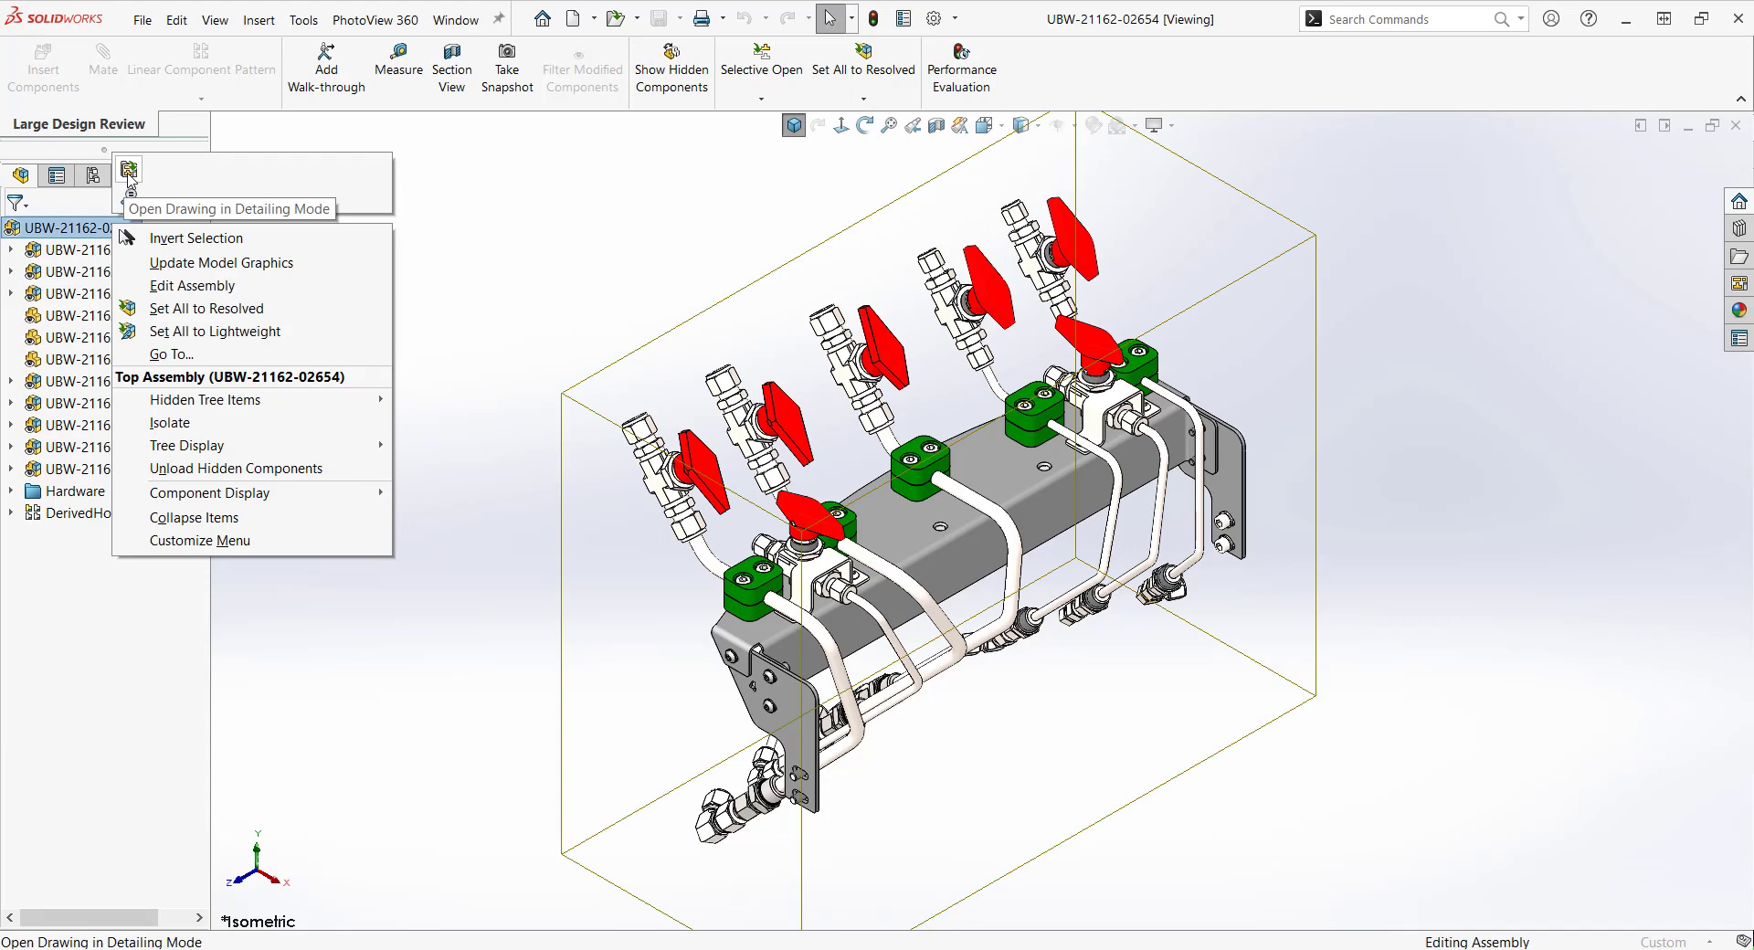
pyautogui.click(599, 273)
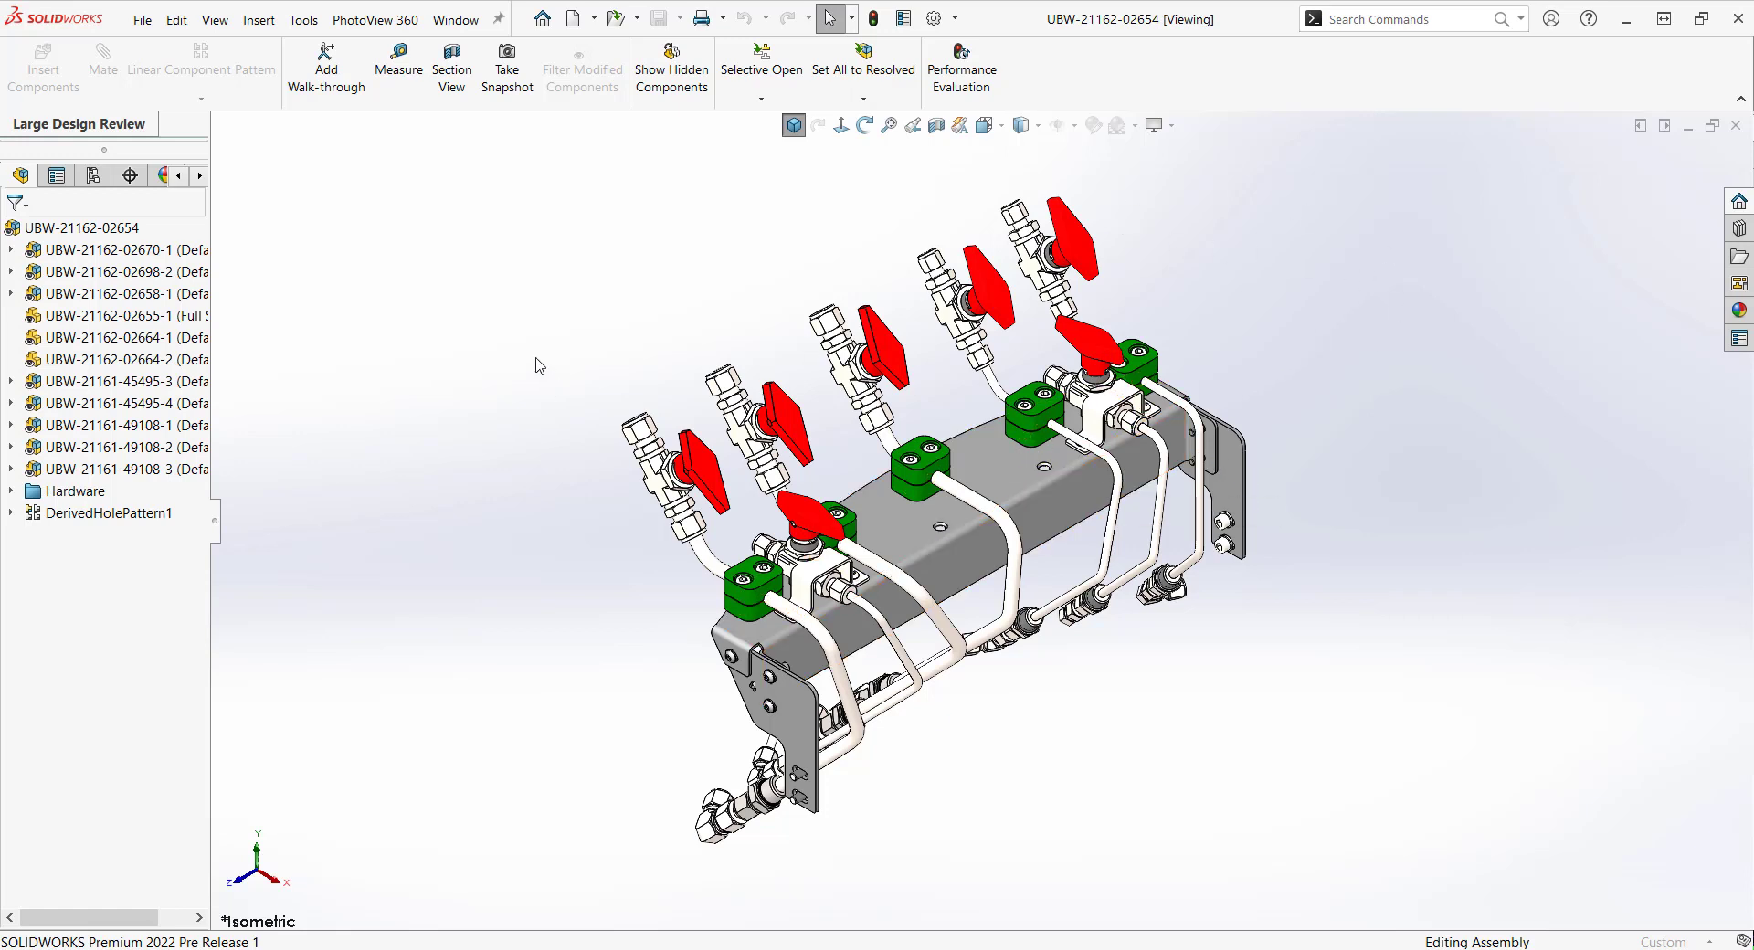
pyautogui.click(102, 228)
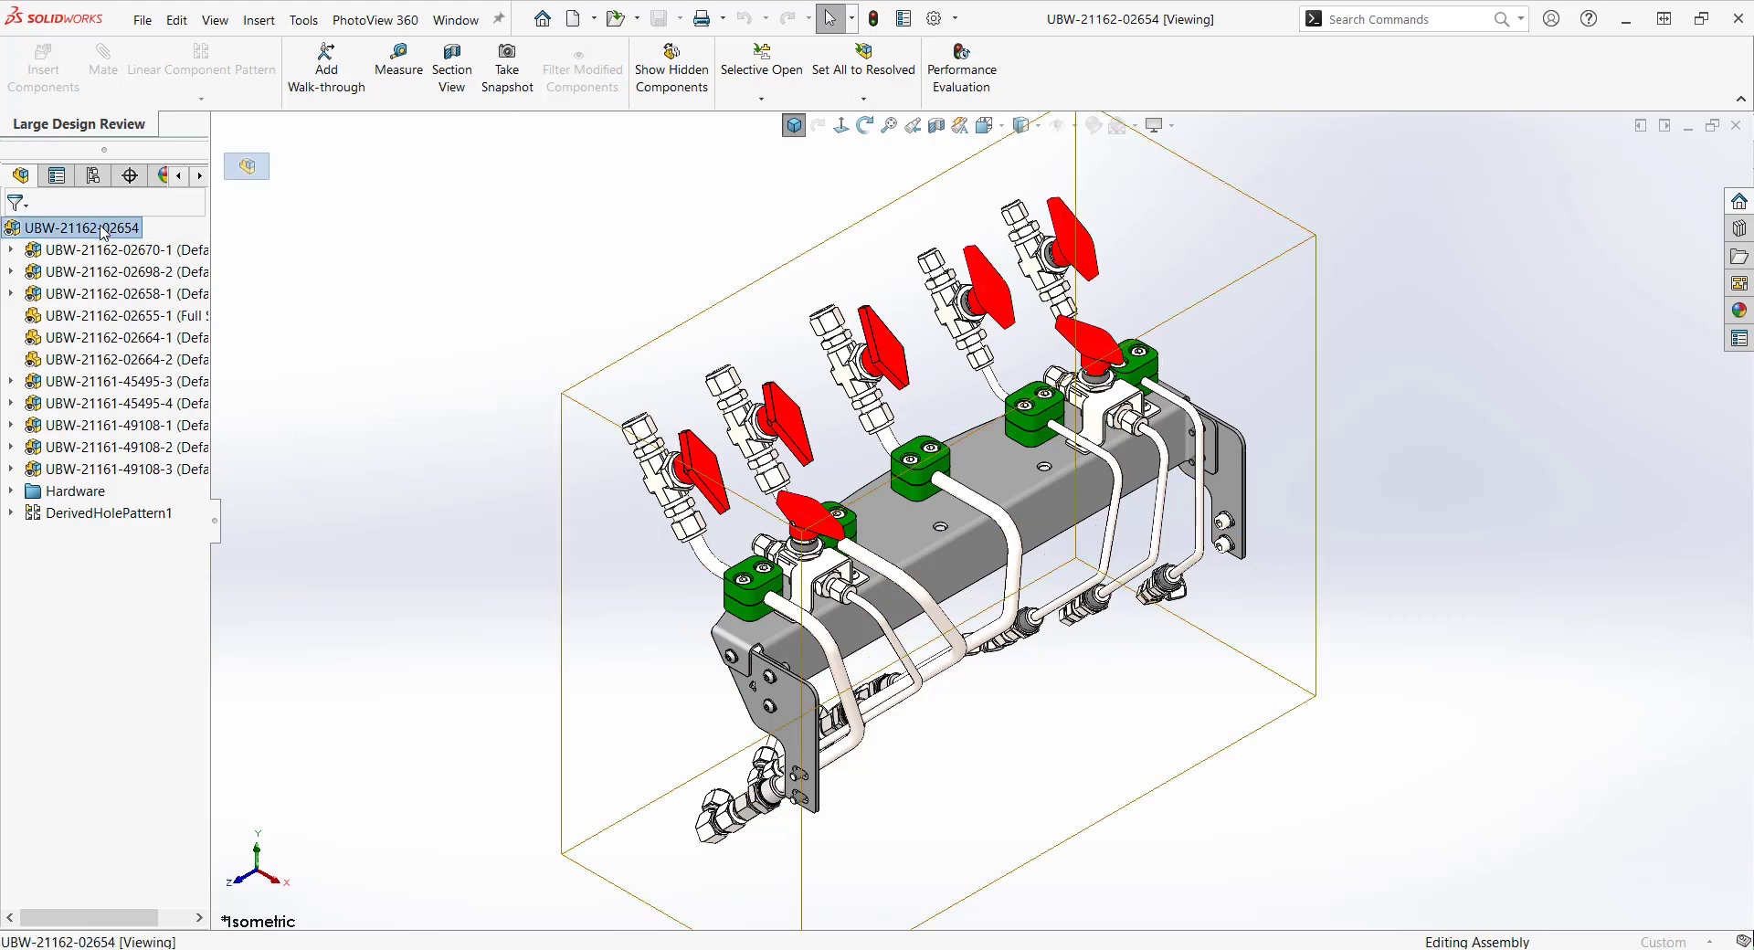
pyautogui.rightClick(103, 230)
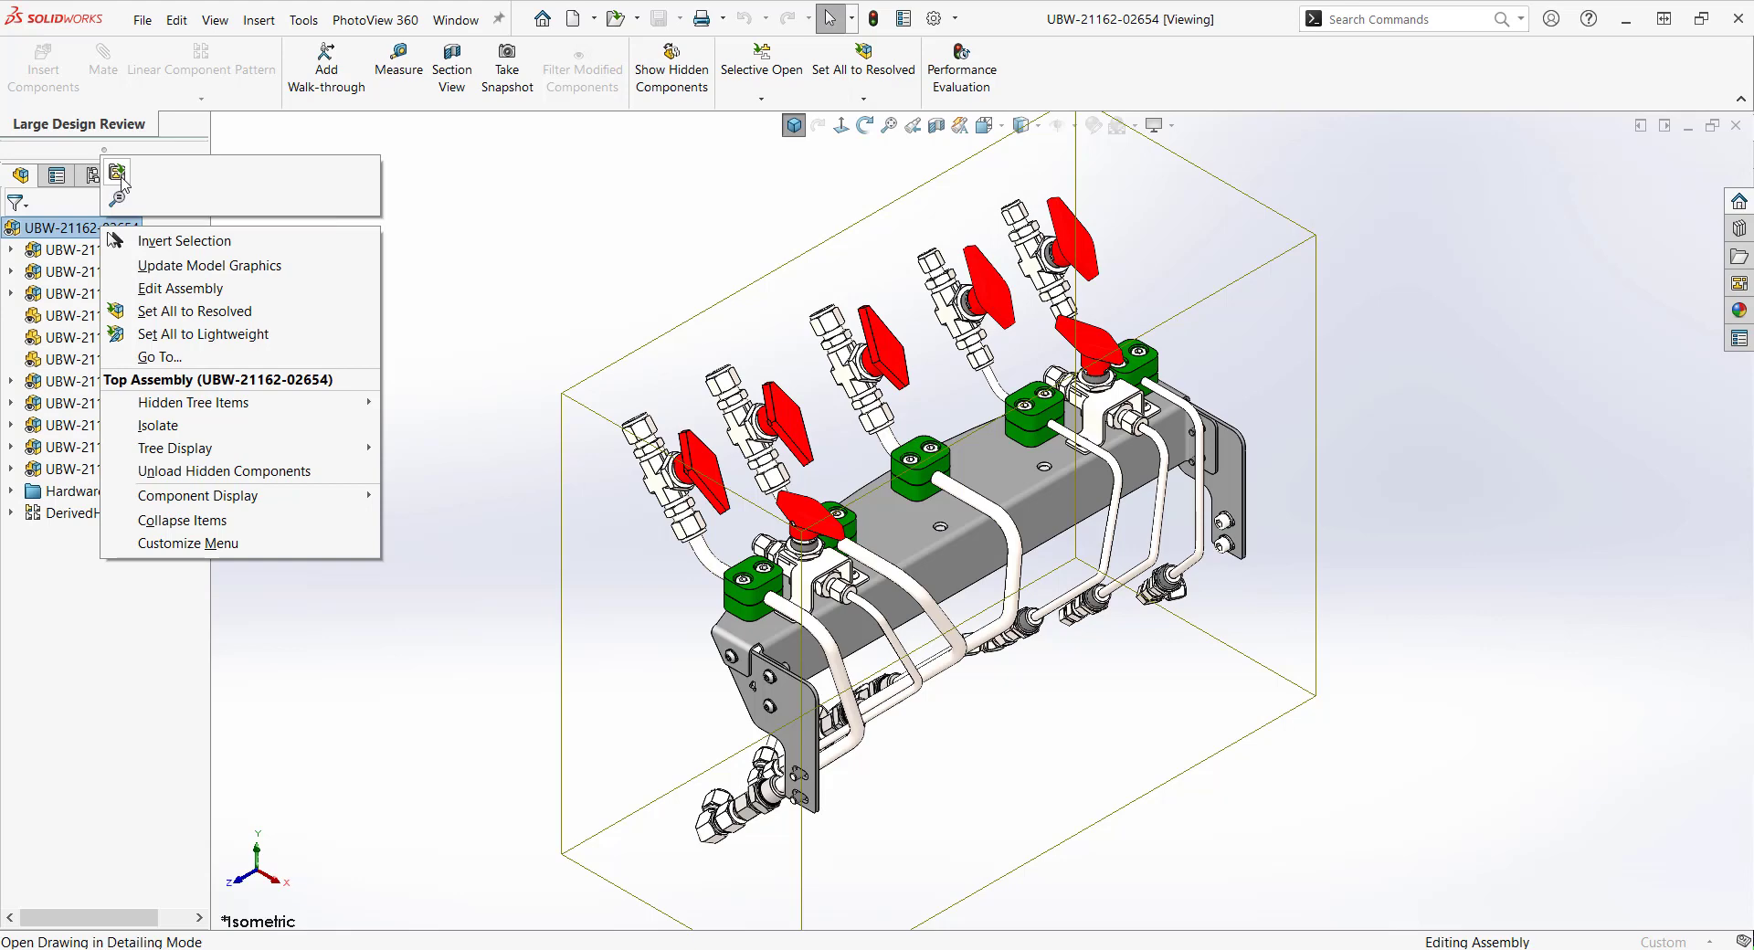
pyautogui.click(117, 173)
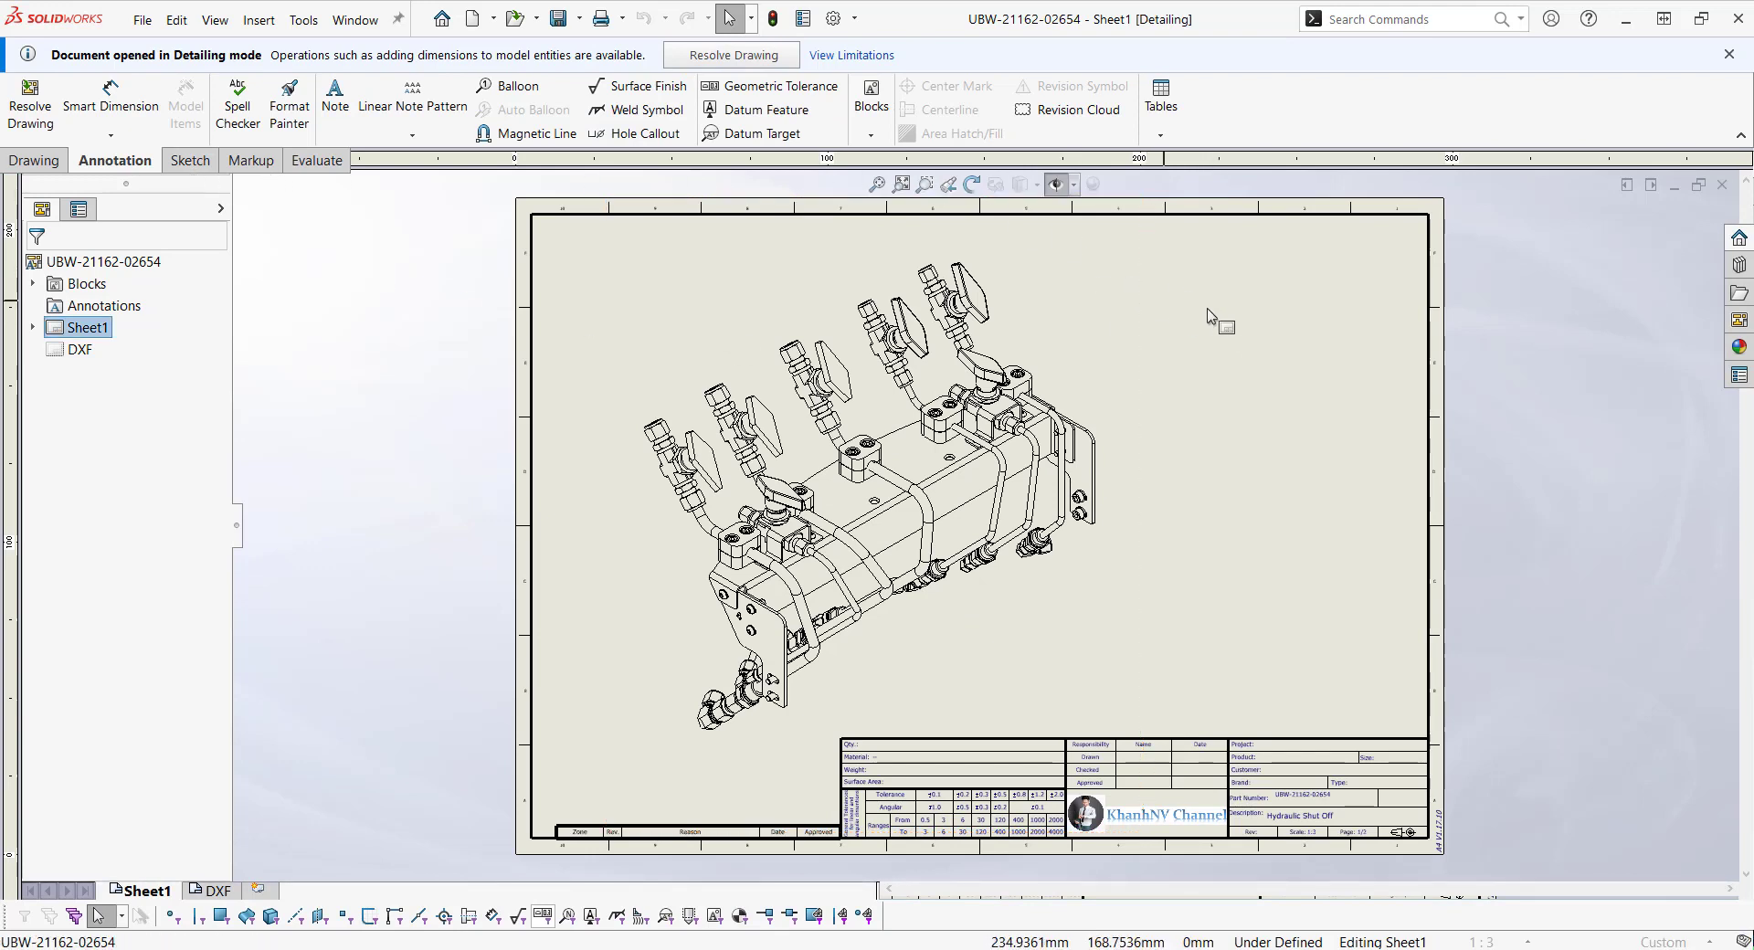
# Dismiss the Detailing mode notice and fit Sheet1 in the window.
pyautogui.click(901, 186)
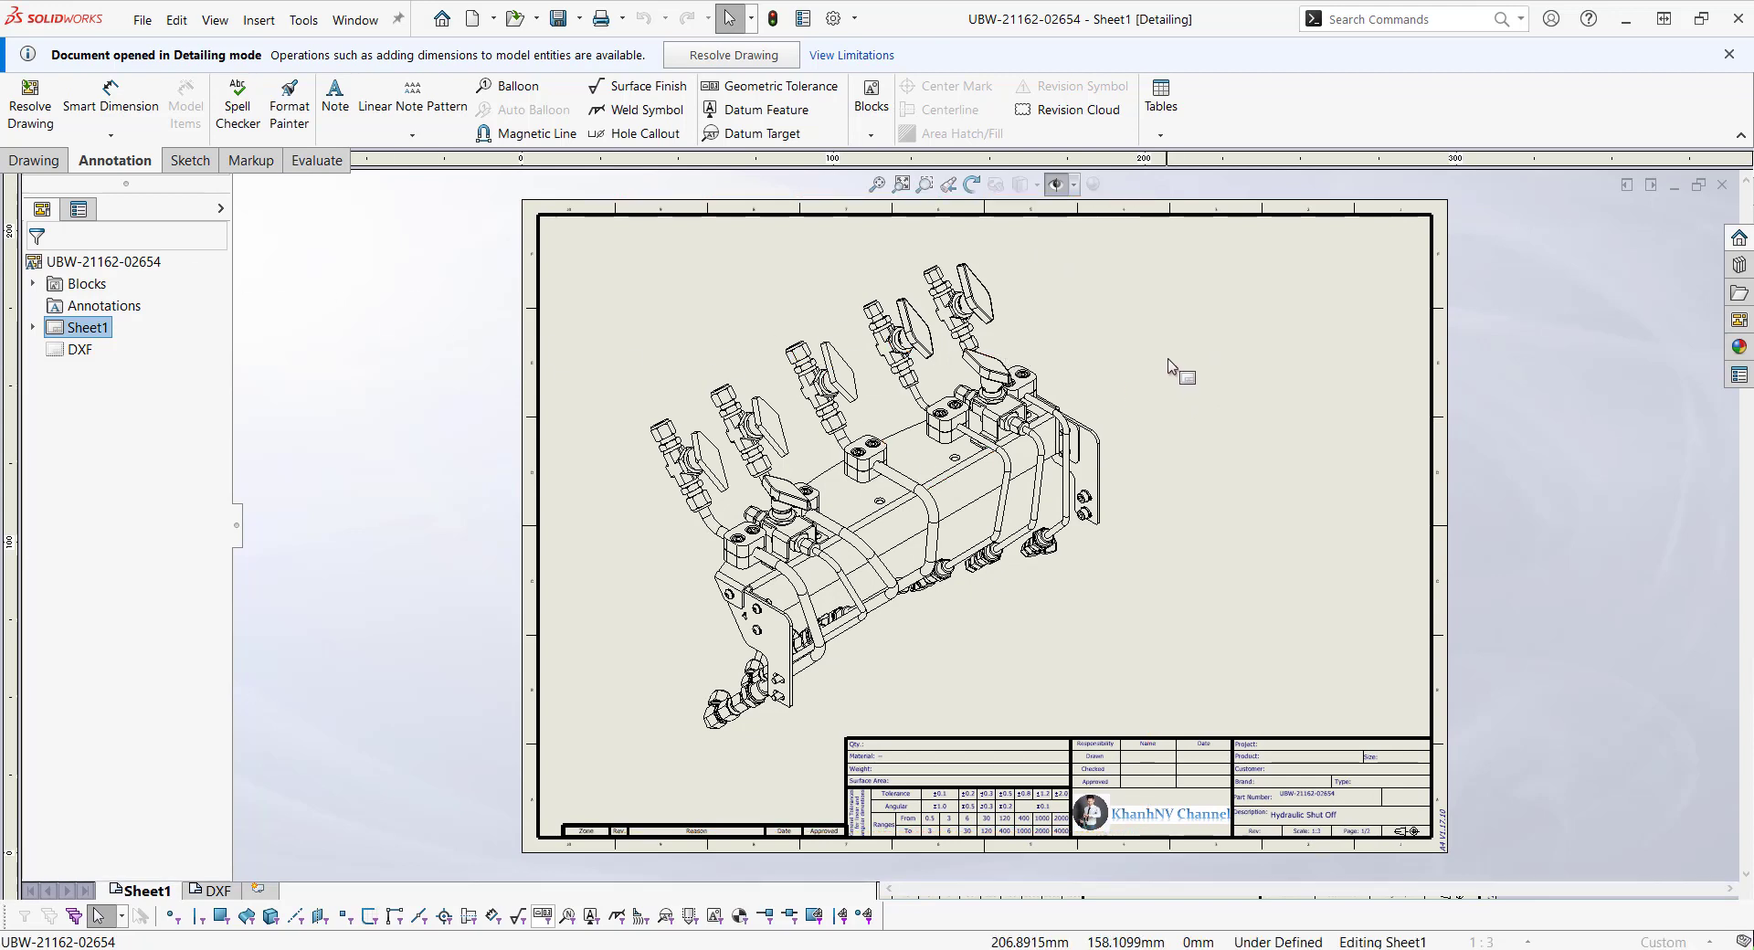
pyautogui.click(1728, 54)
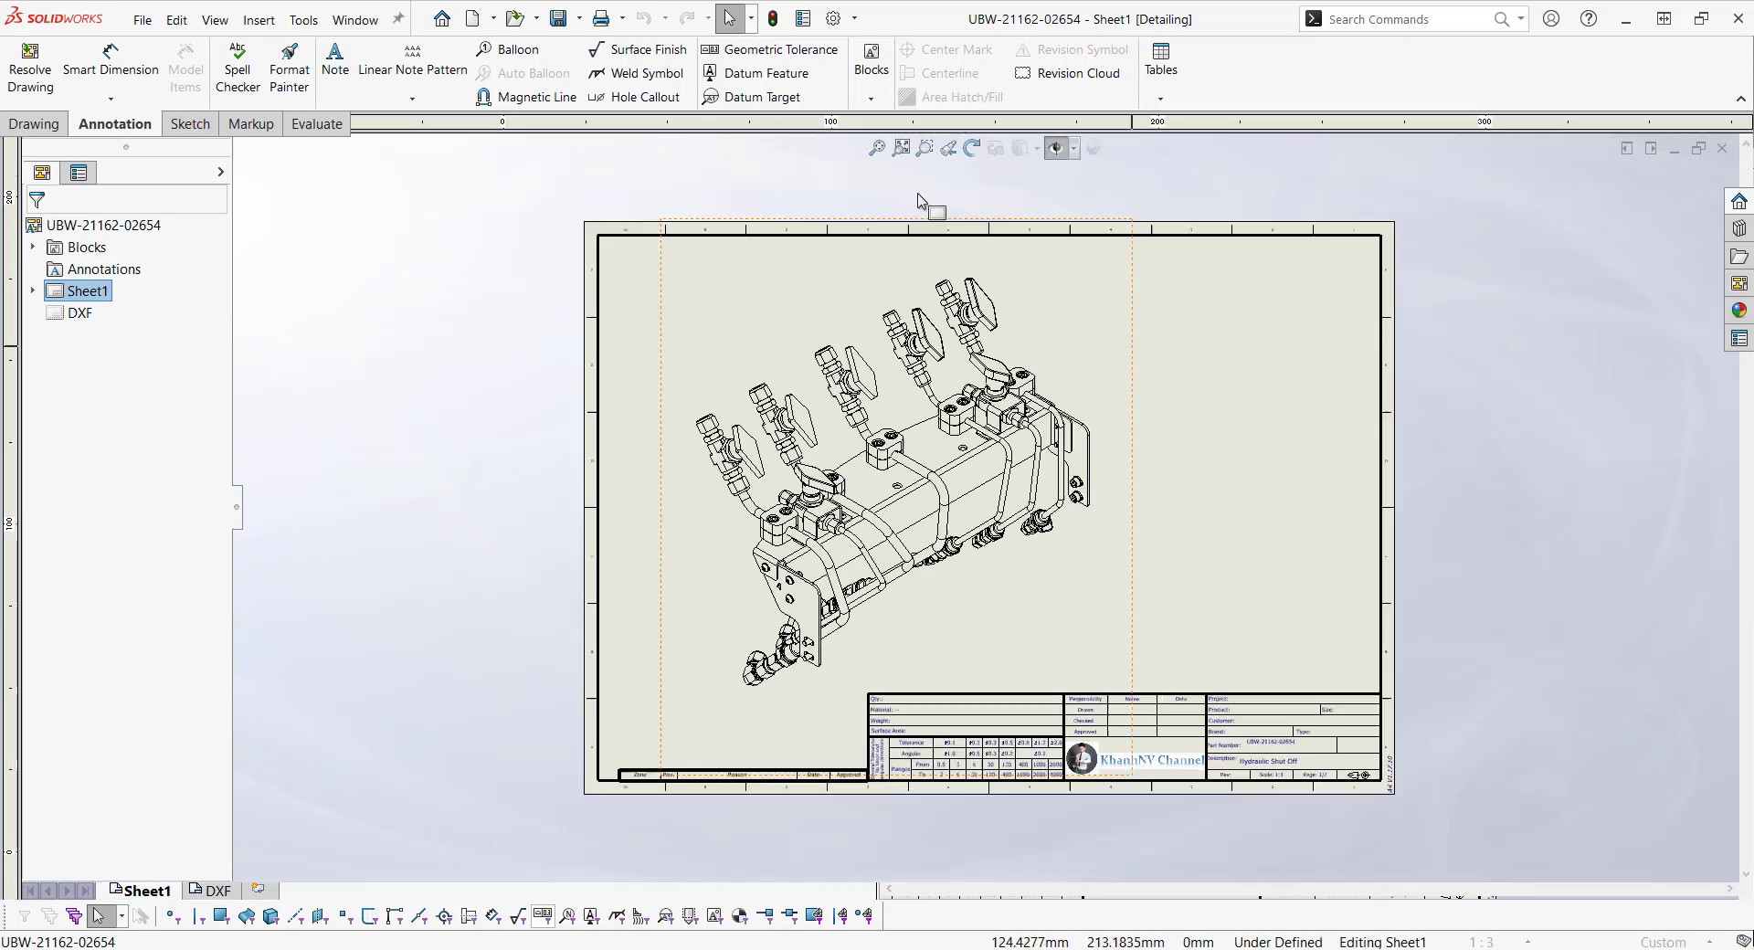
pyautogui.click(902, 147)
# Zoom around the sheet and title block, fit it with F, then close the drawing.
pyautogui.scroll(3, 1067, 528)
pyautogui.scroll(-5, 1067, 528)
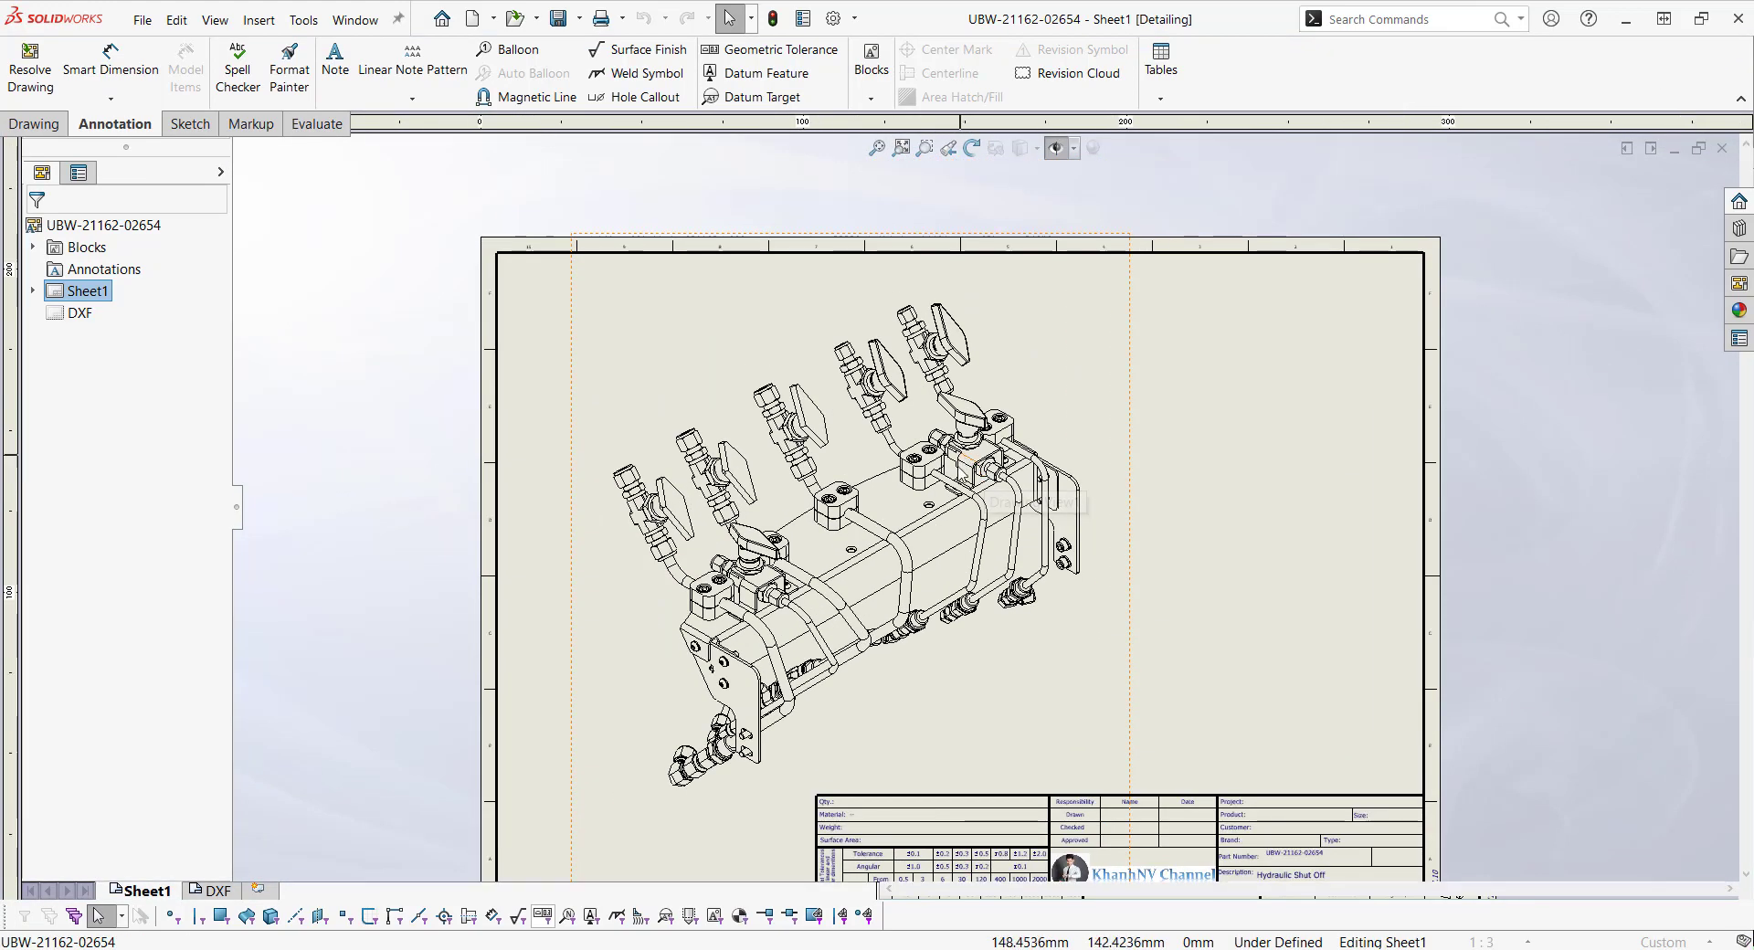
pyautogui.scroll(4, 1025, 676)
pyautogui.scroll(-3, 1025, 676)
pyautogui.scroll(3, 1050, 639)
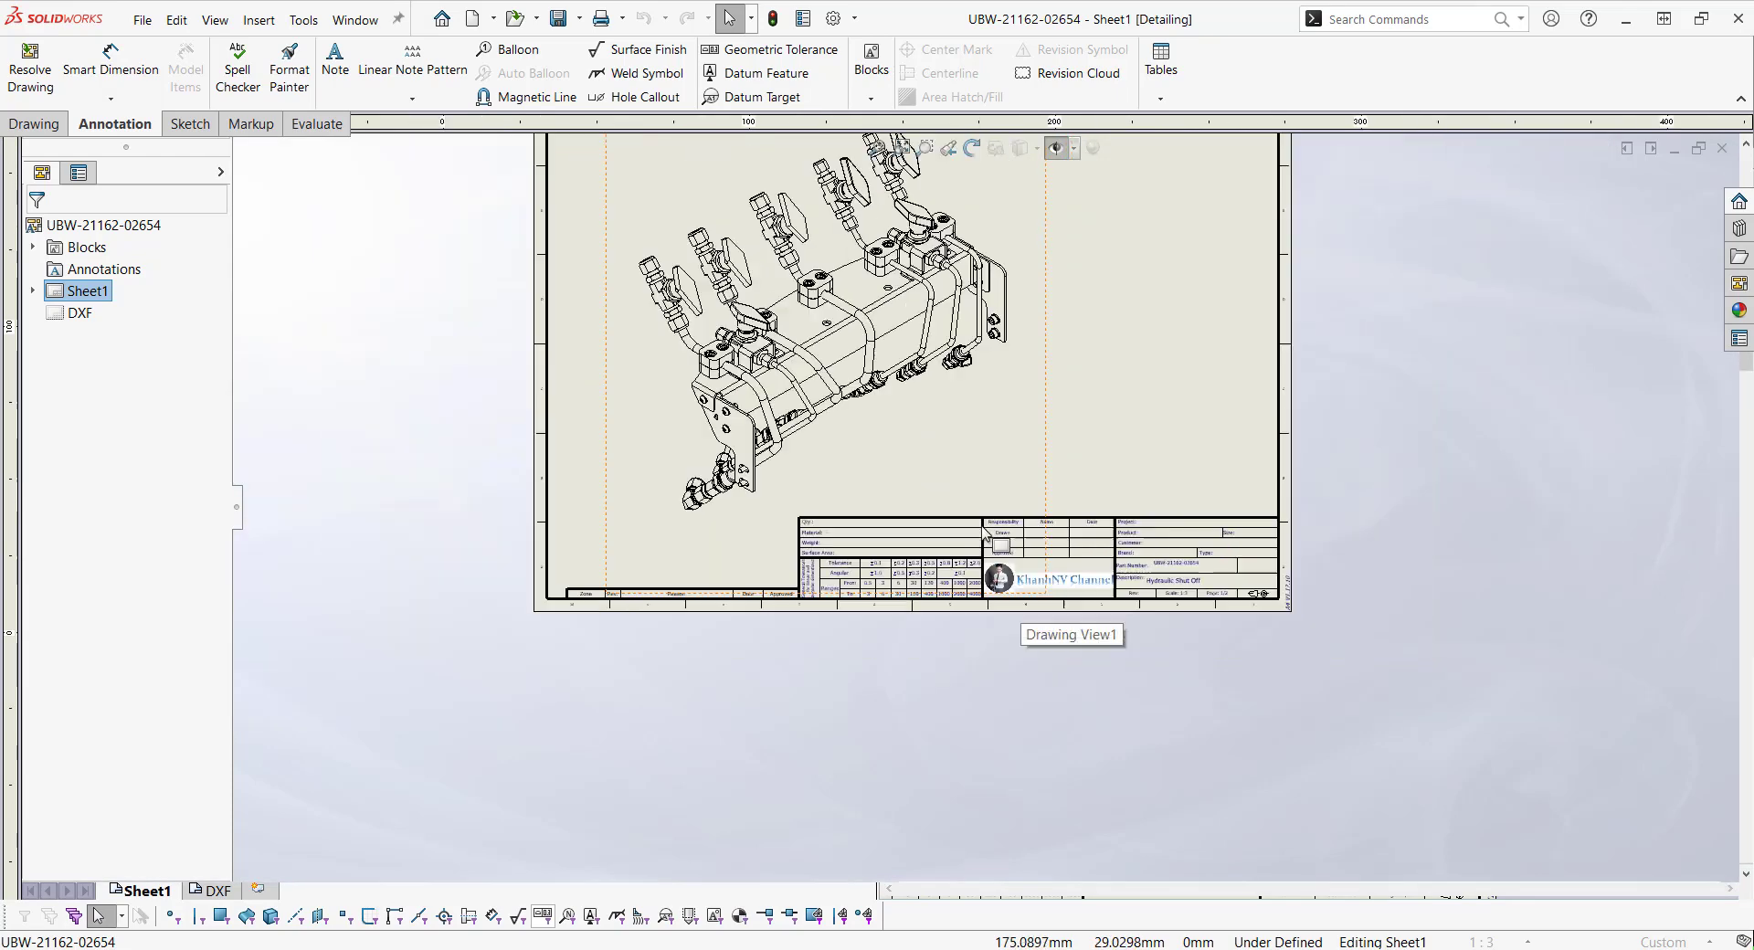
pyautogui.scroll(1, 1041, 640)
pyautogui.scroll(-2, 1089, 728)
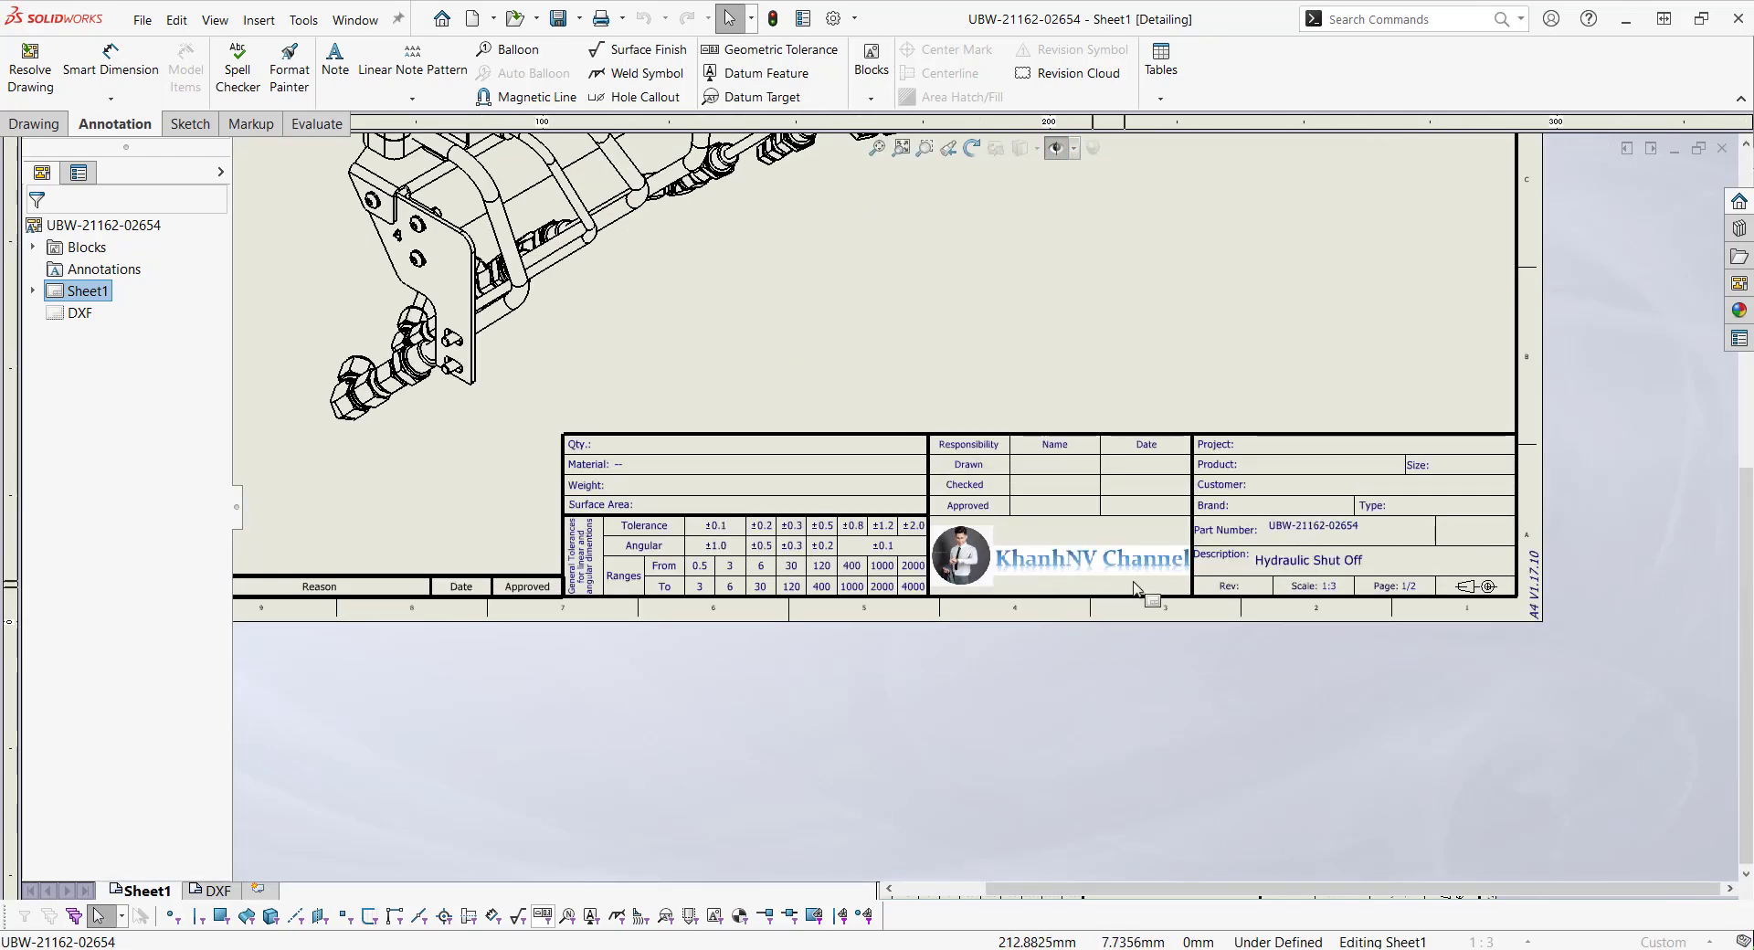
pyautogui.press('f')
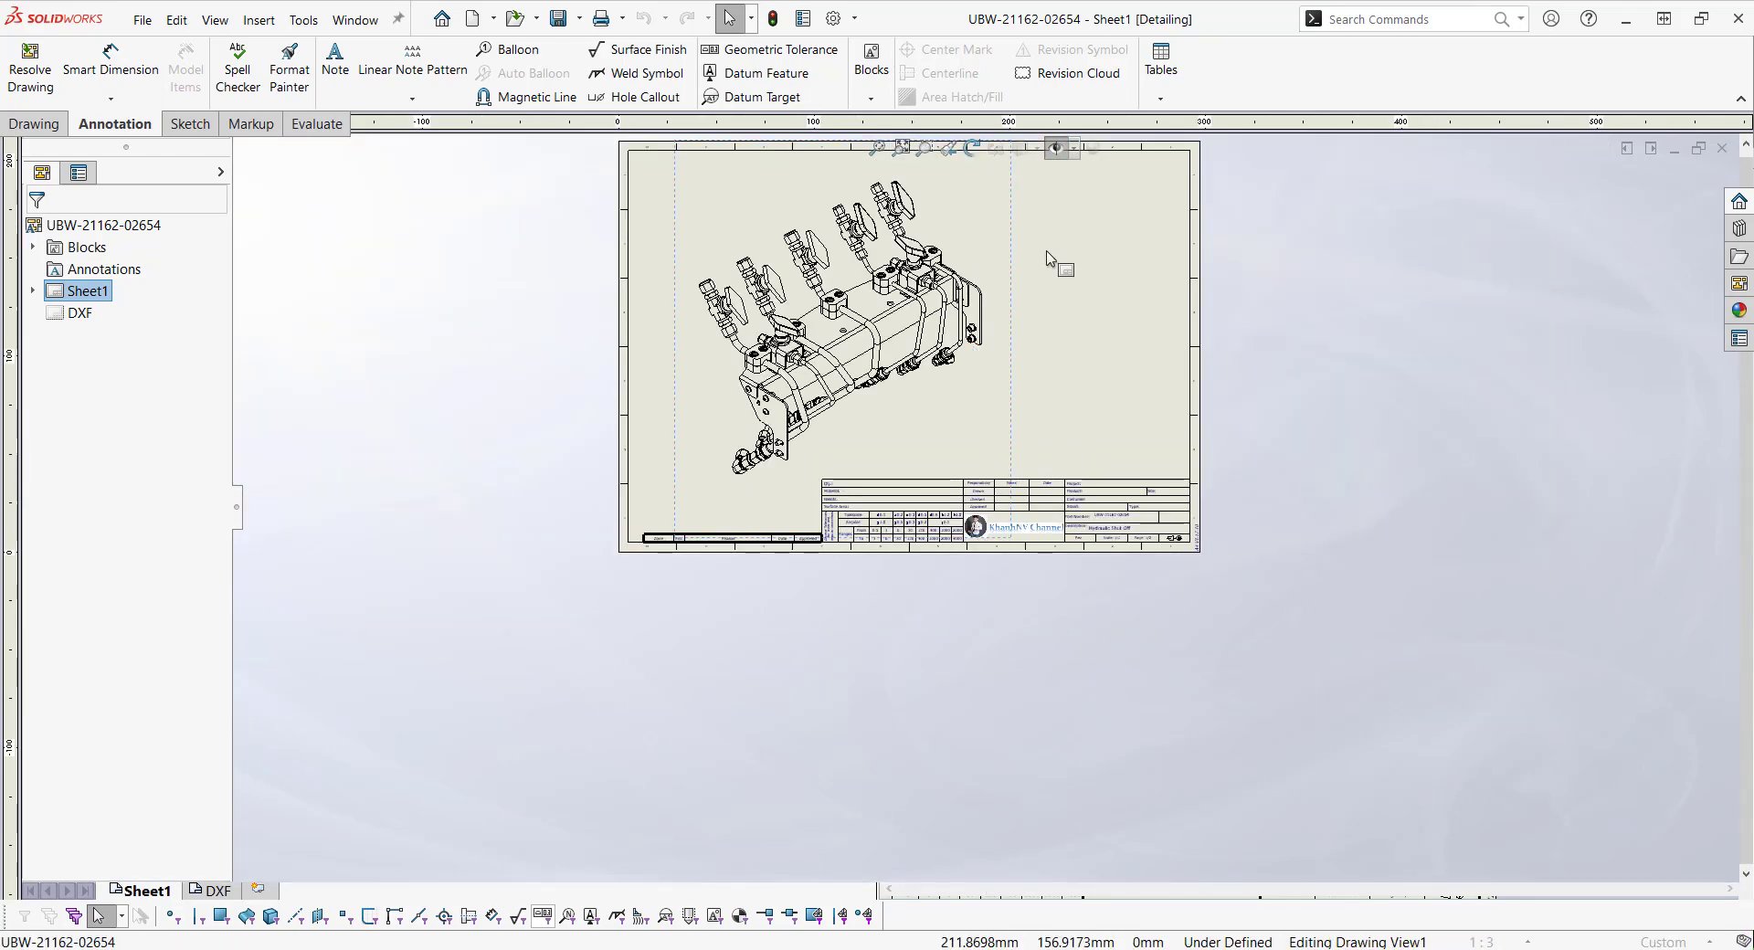
pyautogui.press('f')
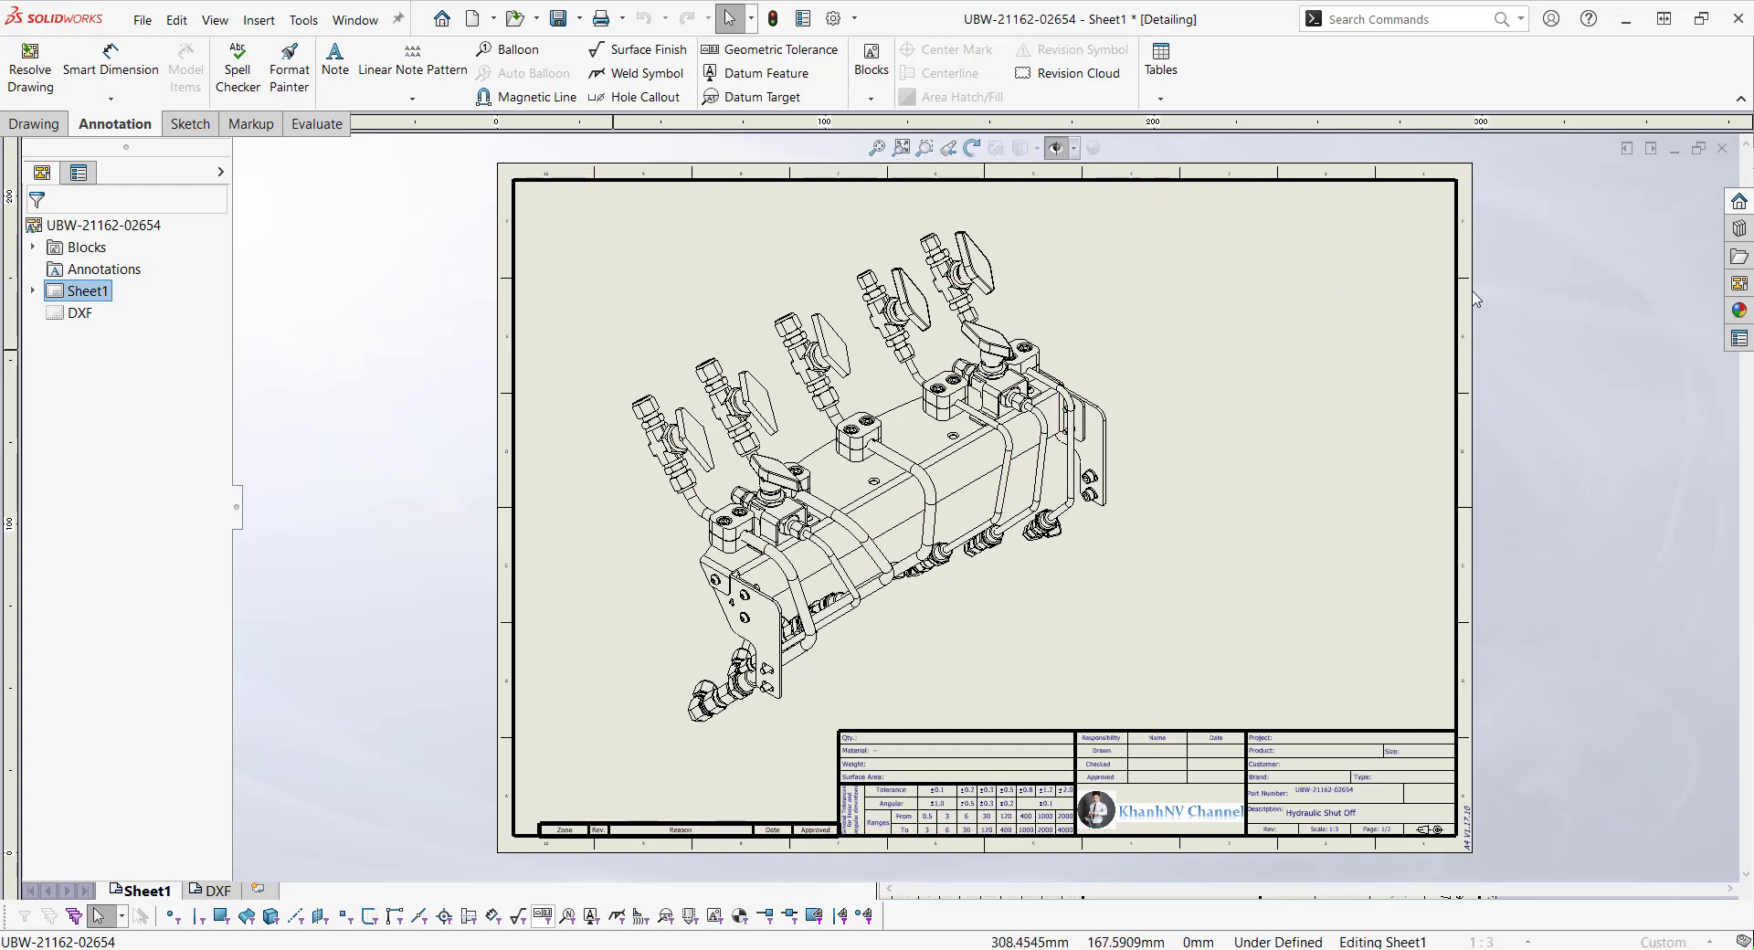
pyautogui.click(1722, 148)
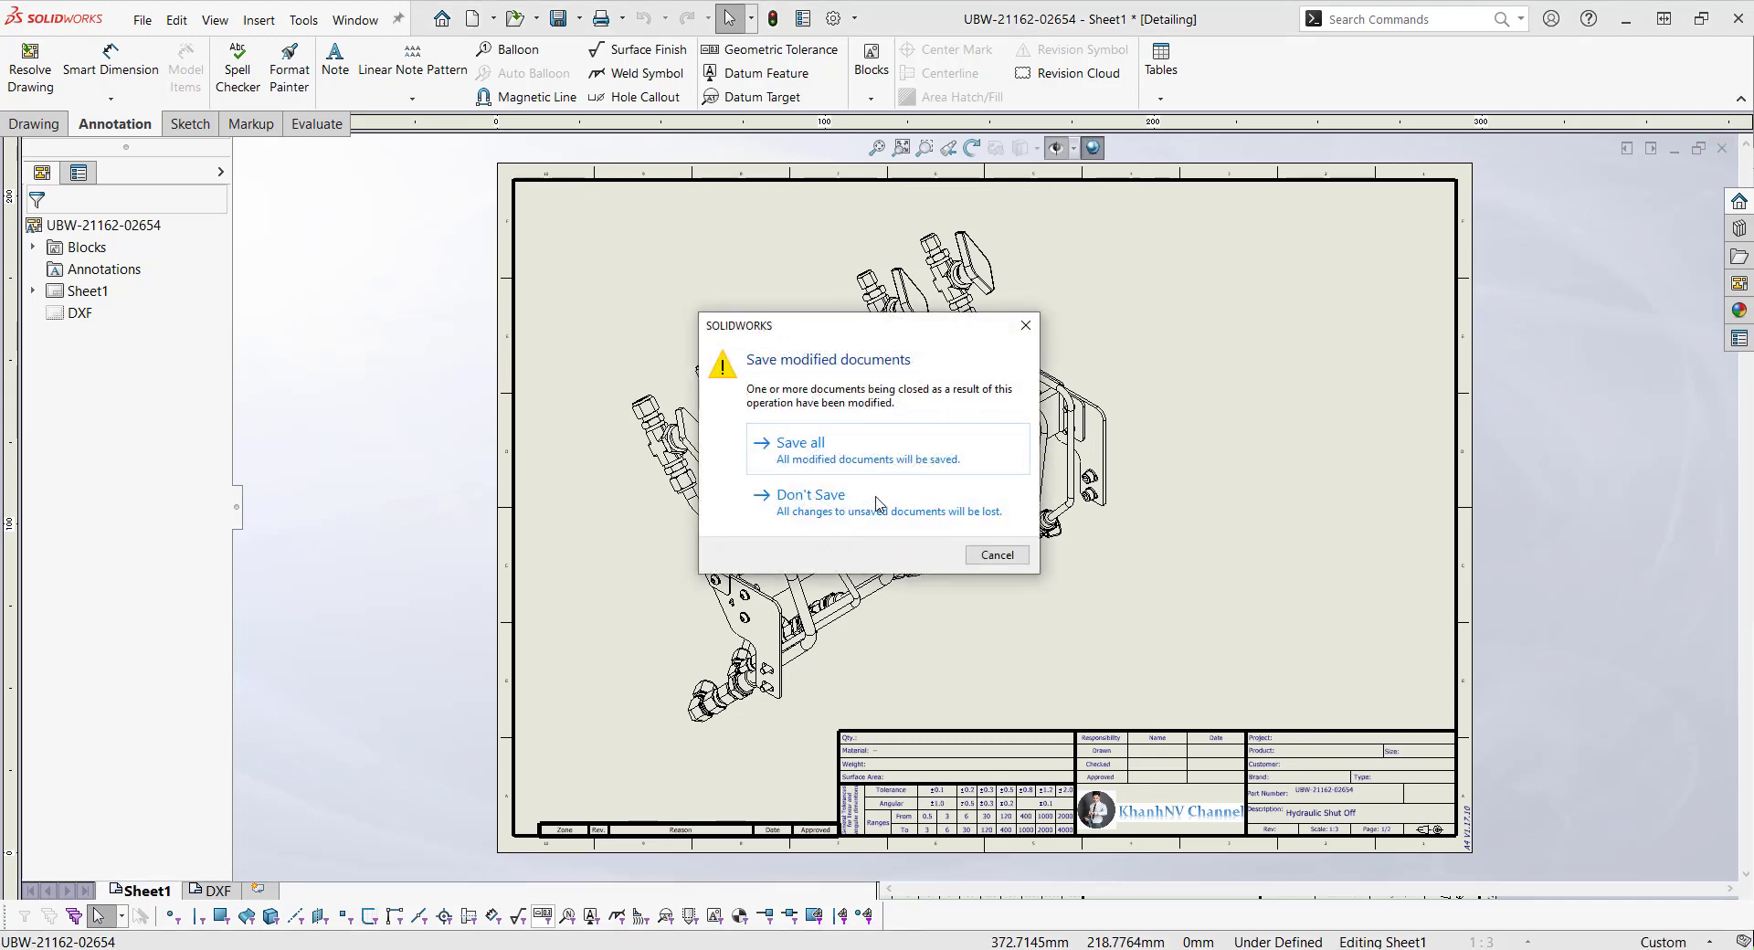
# Discard the drawing's changes with Don't Save, returning to the Large Design Review assembly.
pyautogui.click(809, 498)
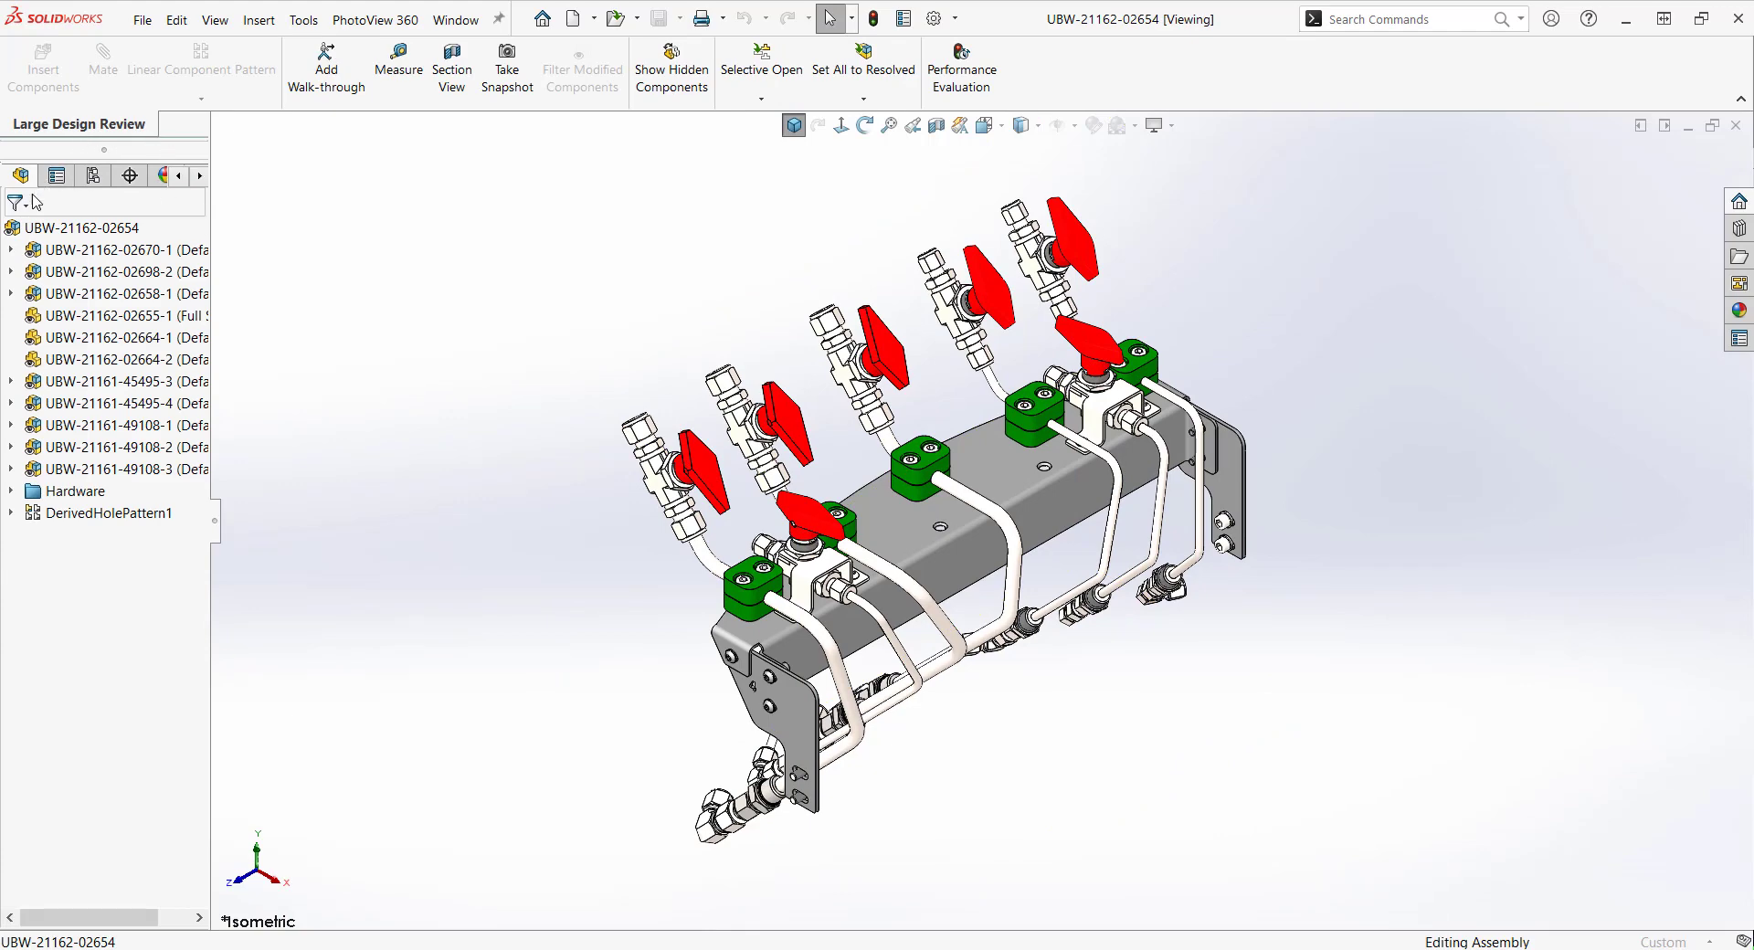
pyautogui.click(127, 255)
pyautogui.rightClick(127, 254)
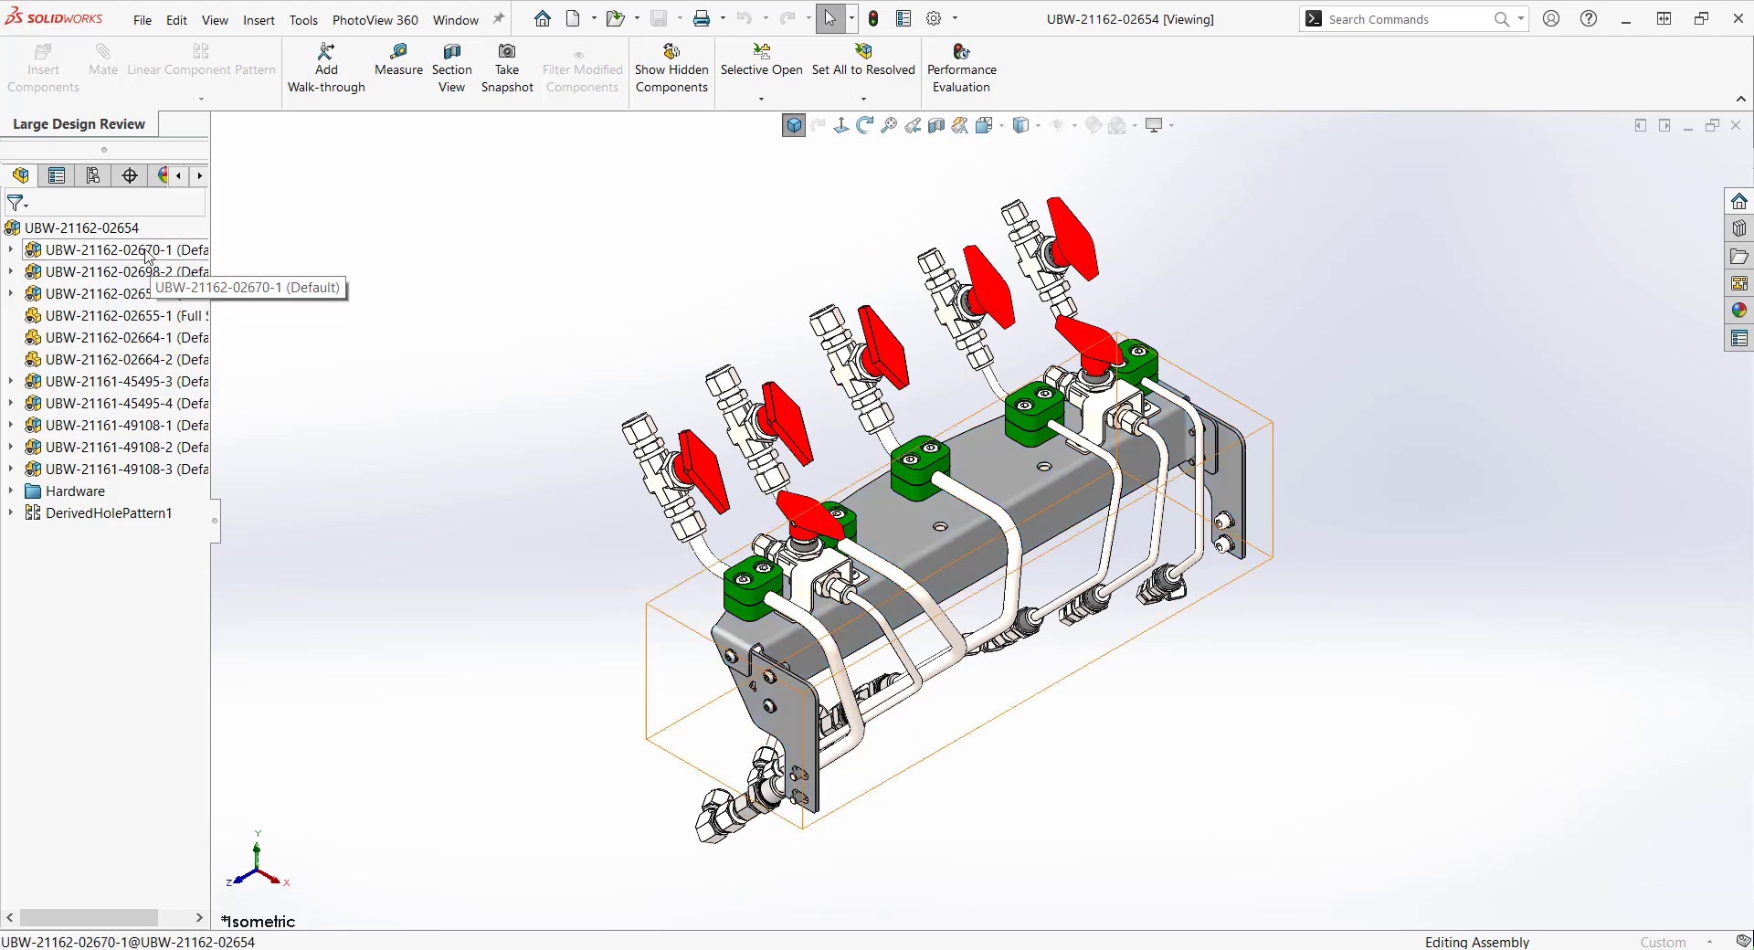
pyautogui.rightClick(153, 259)
pyautogui.click(182, 195)
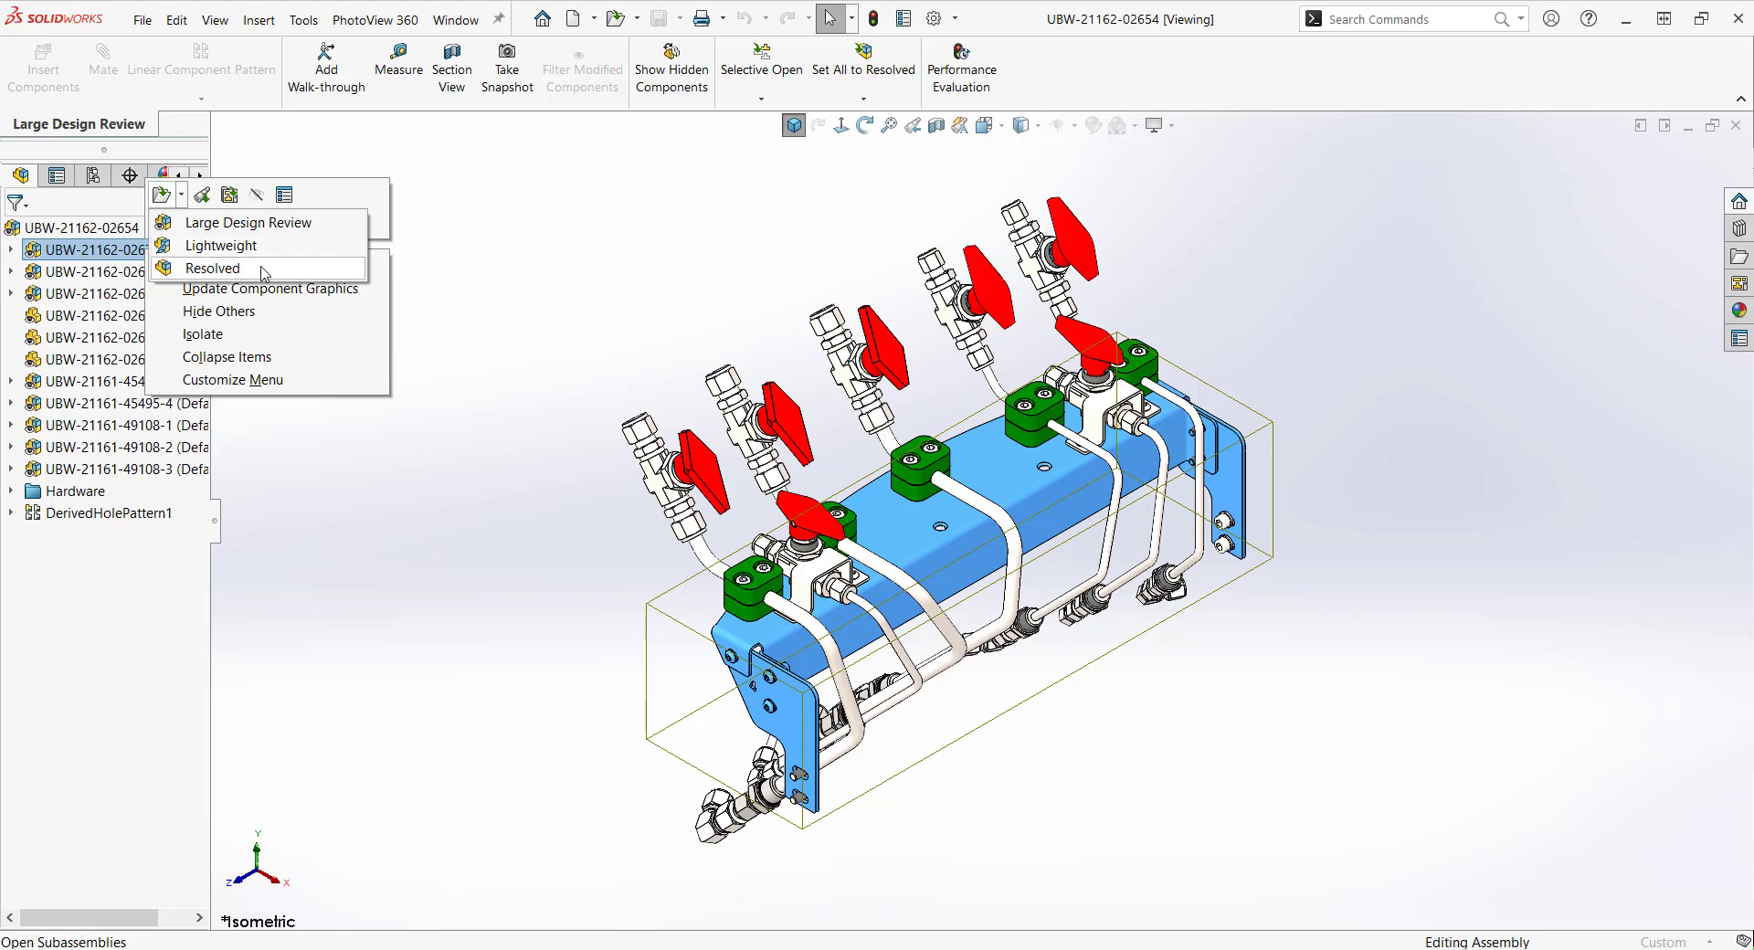
pyautogui.click(257, 270)
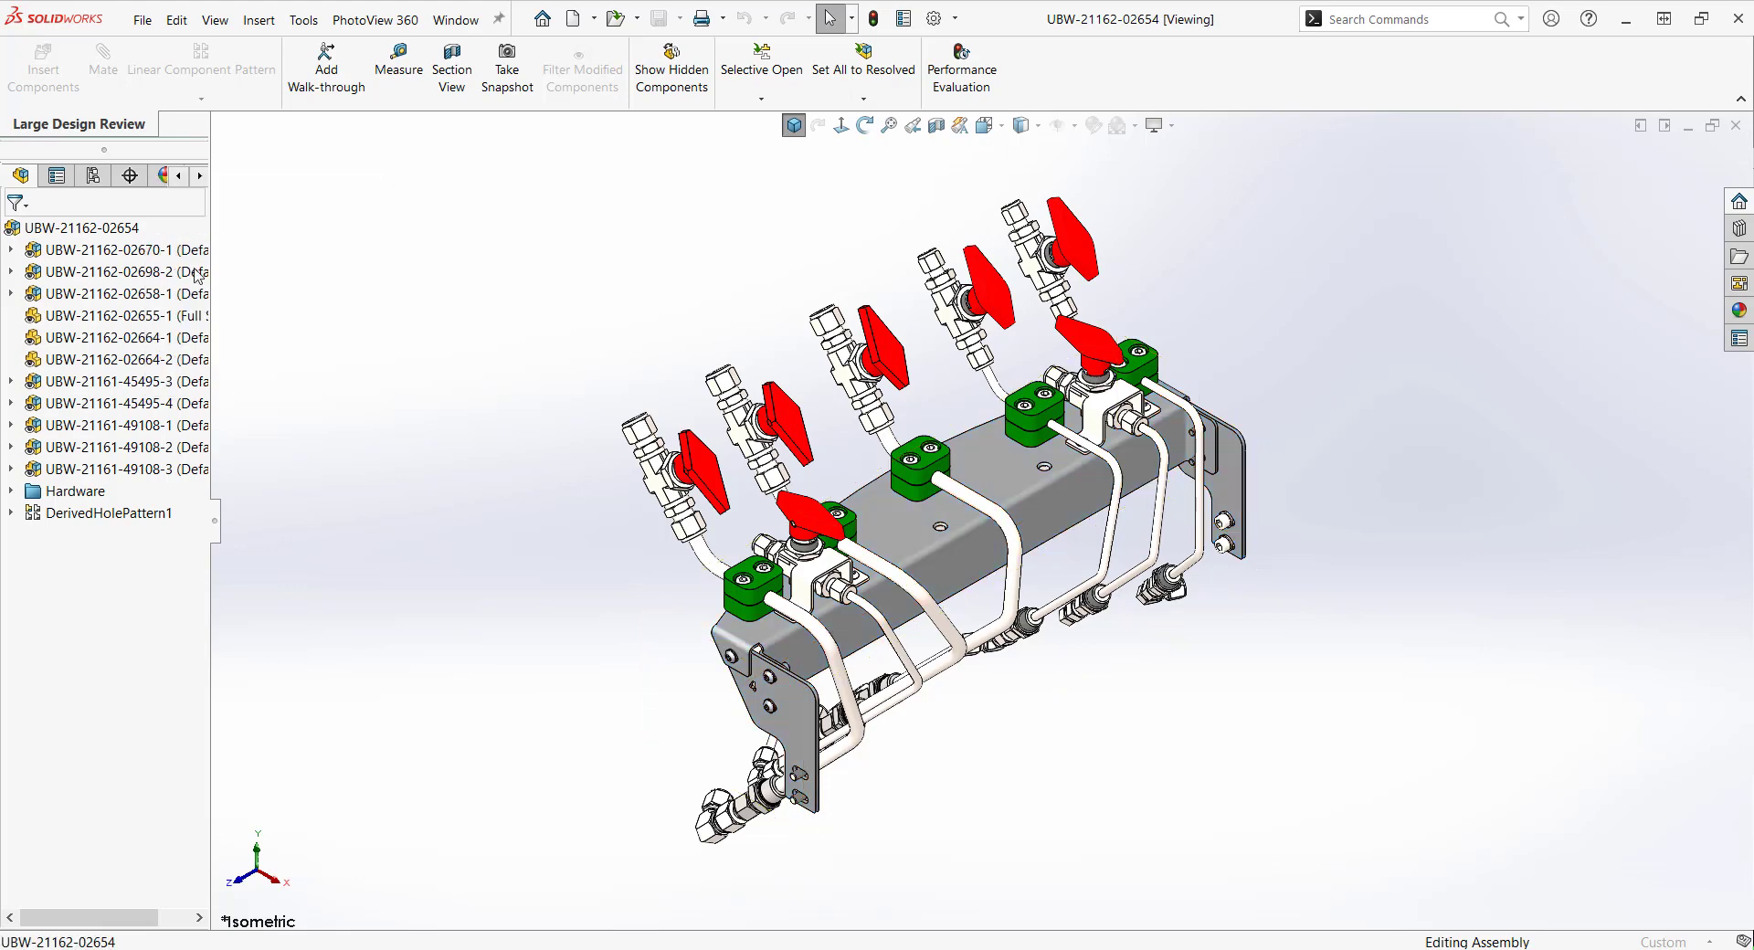
pyautogui.click(137, 256)
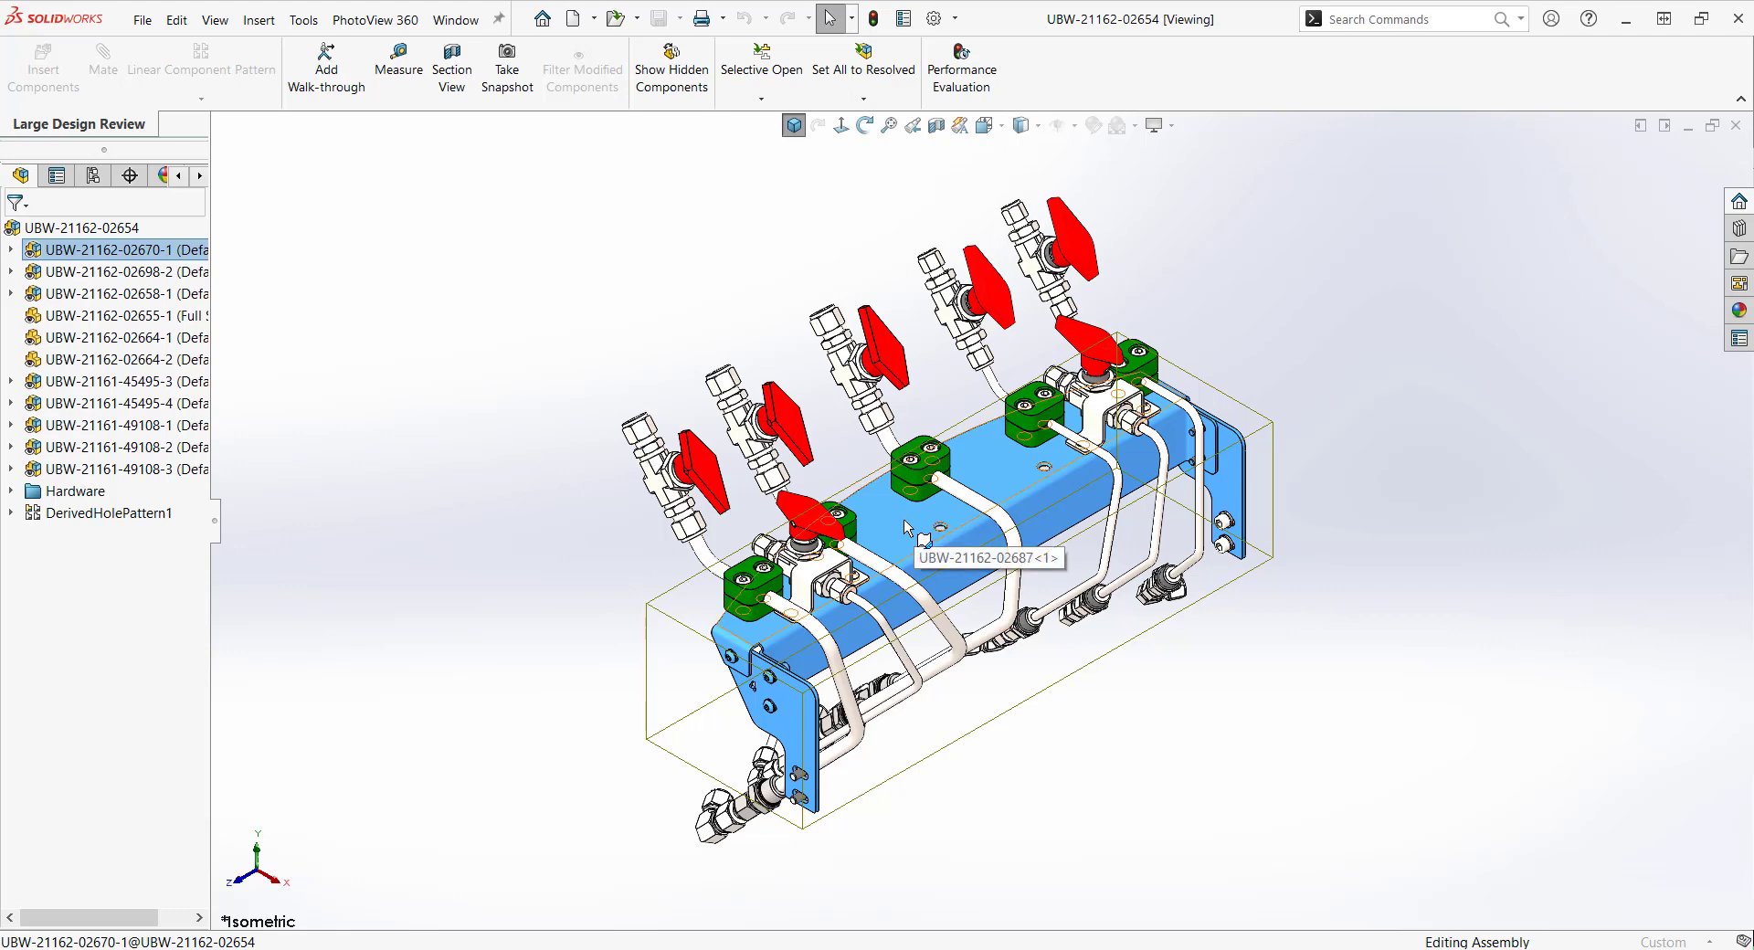
pyautogui.rightClick(164, 251)
pyautogui.click(196, 200)
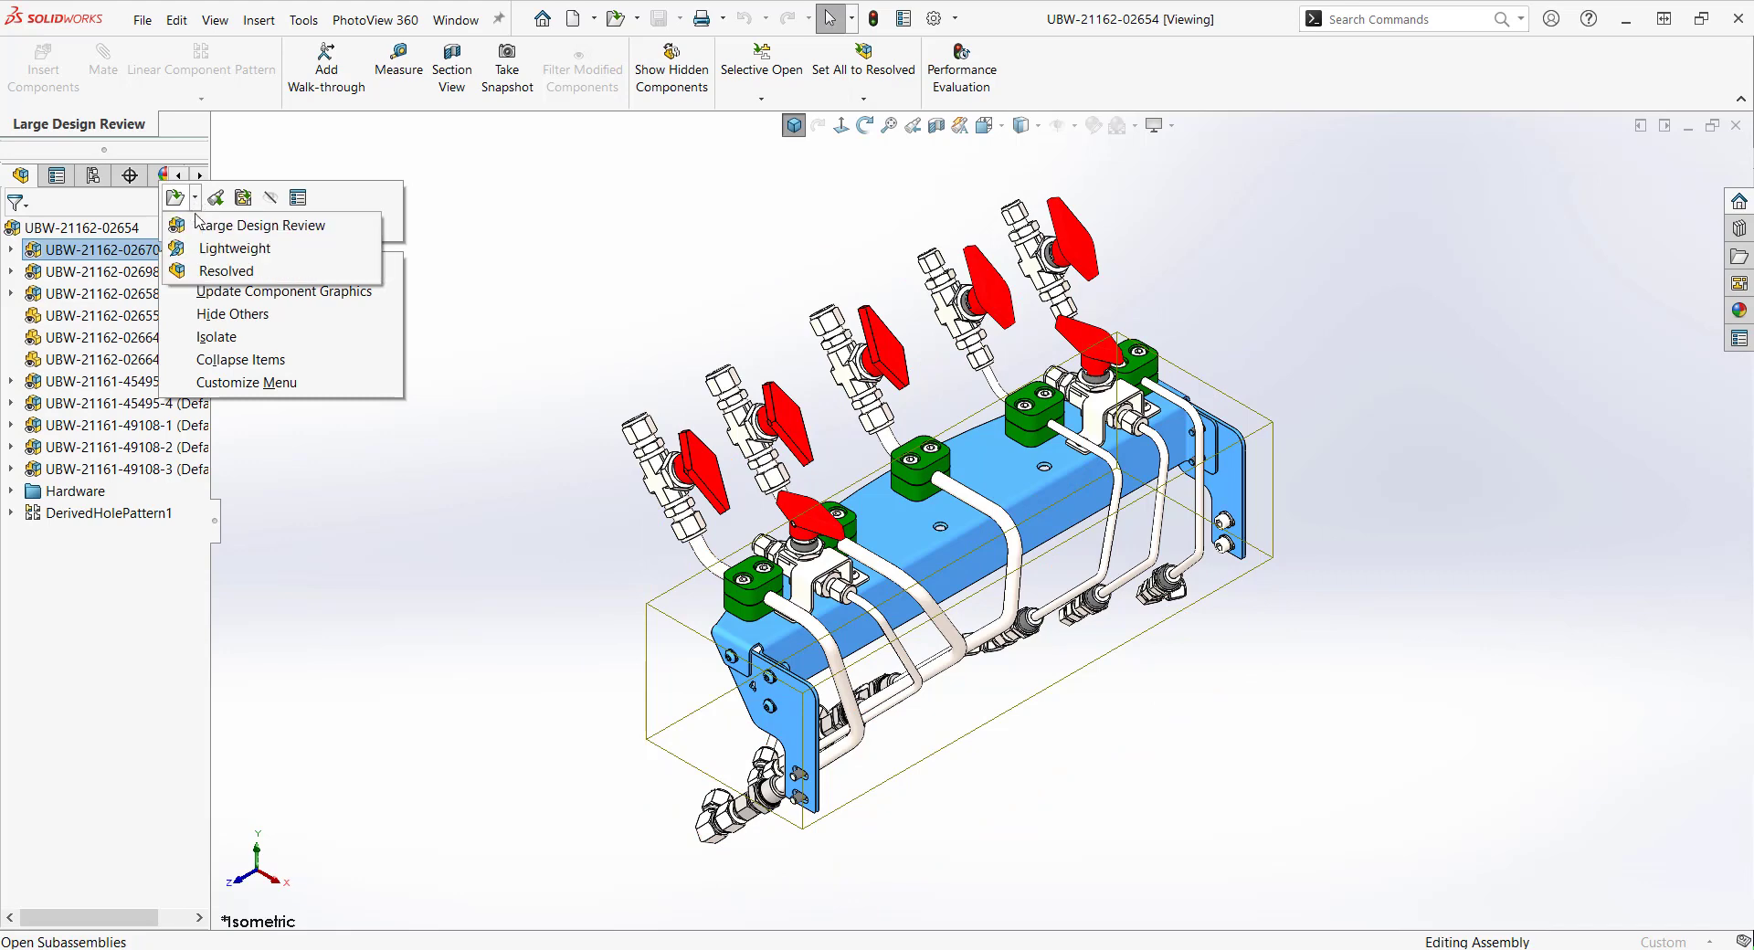
pyautogui.click(226, 273)
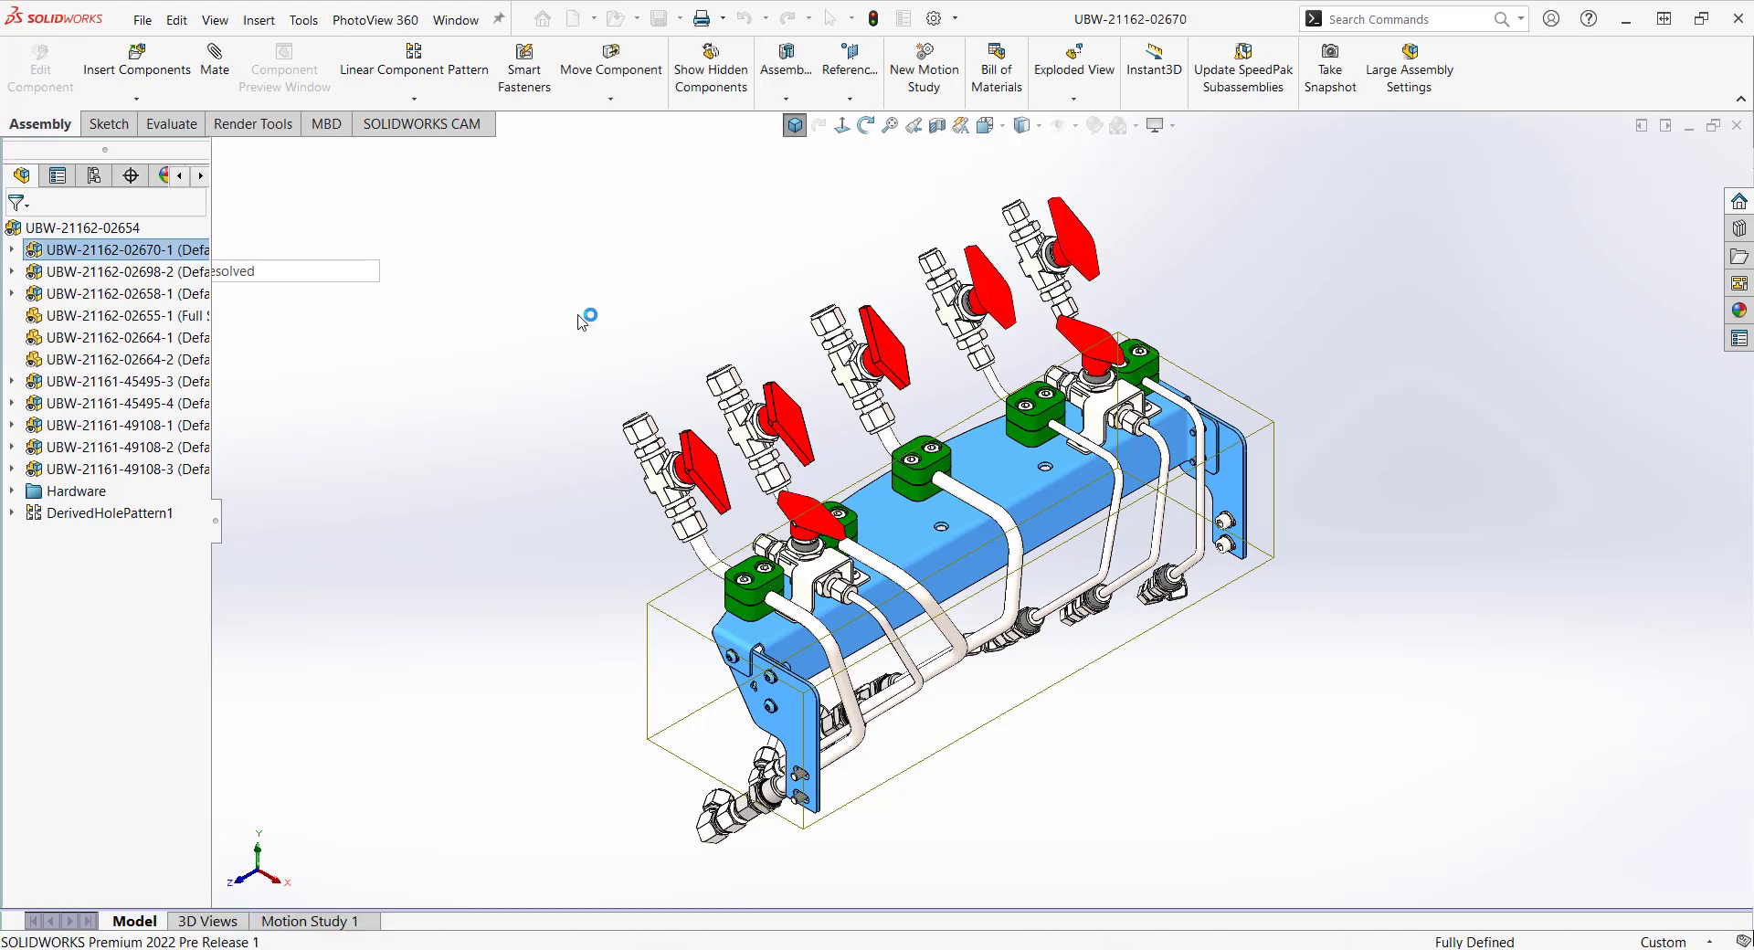
# In dimetric view, review the subassembly's mates and Stern Plate, then bring up Reference Geometry options.
pyautogui.click(795, 125)
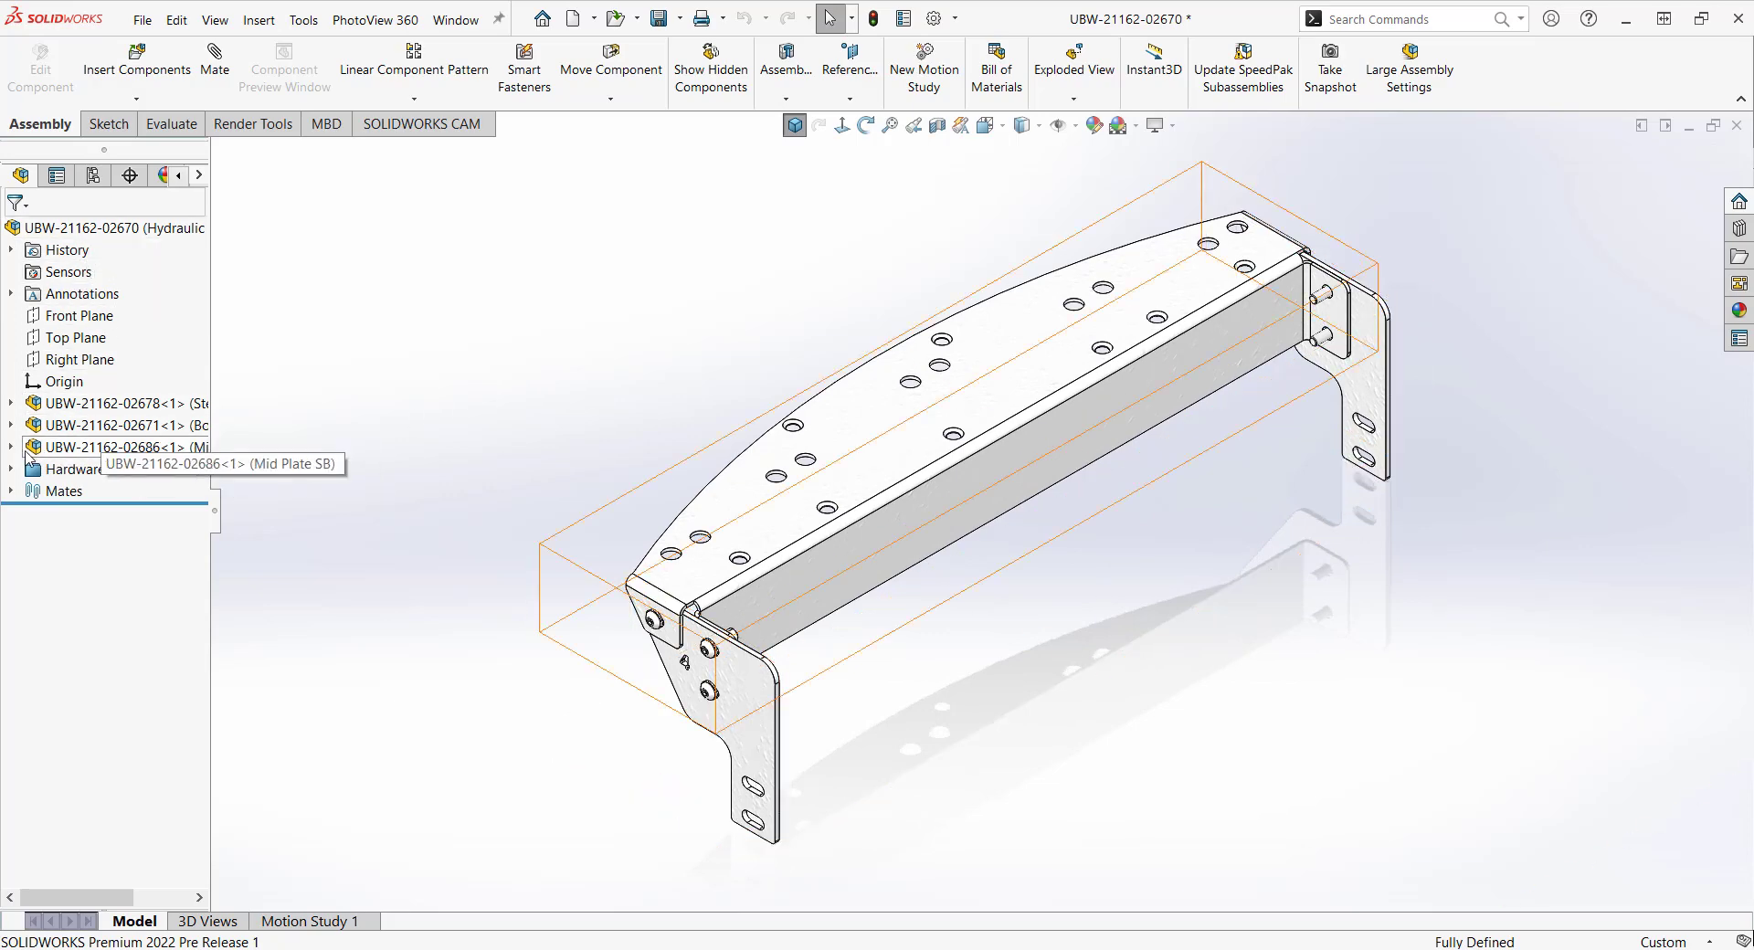
pyautogui.click(11, 492)
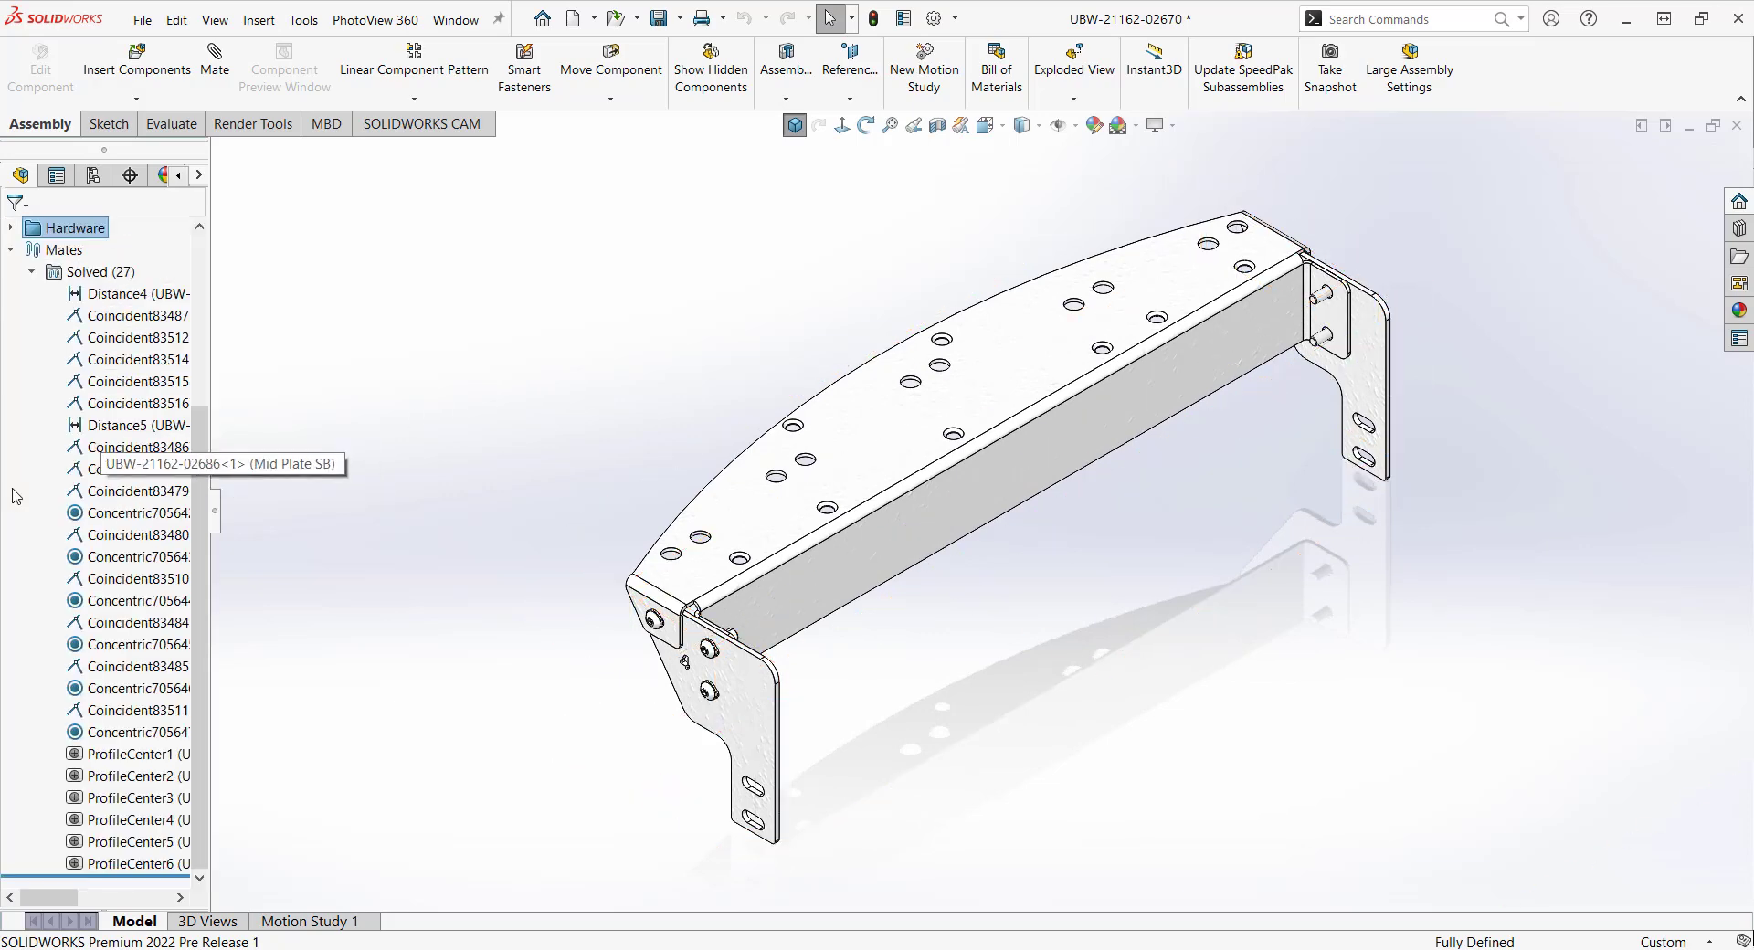
pyautogui.click(11, 250)
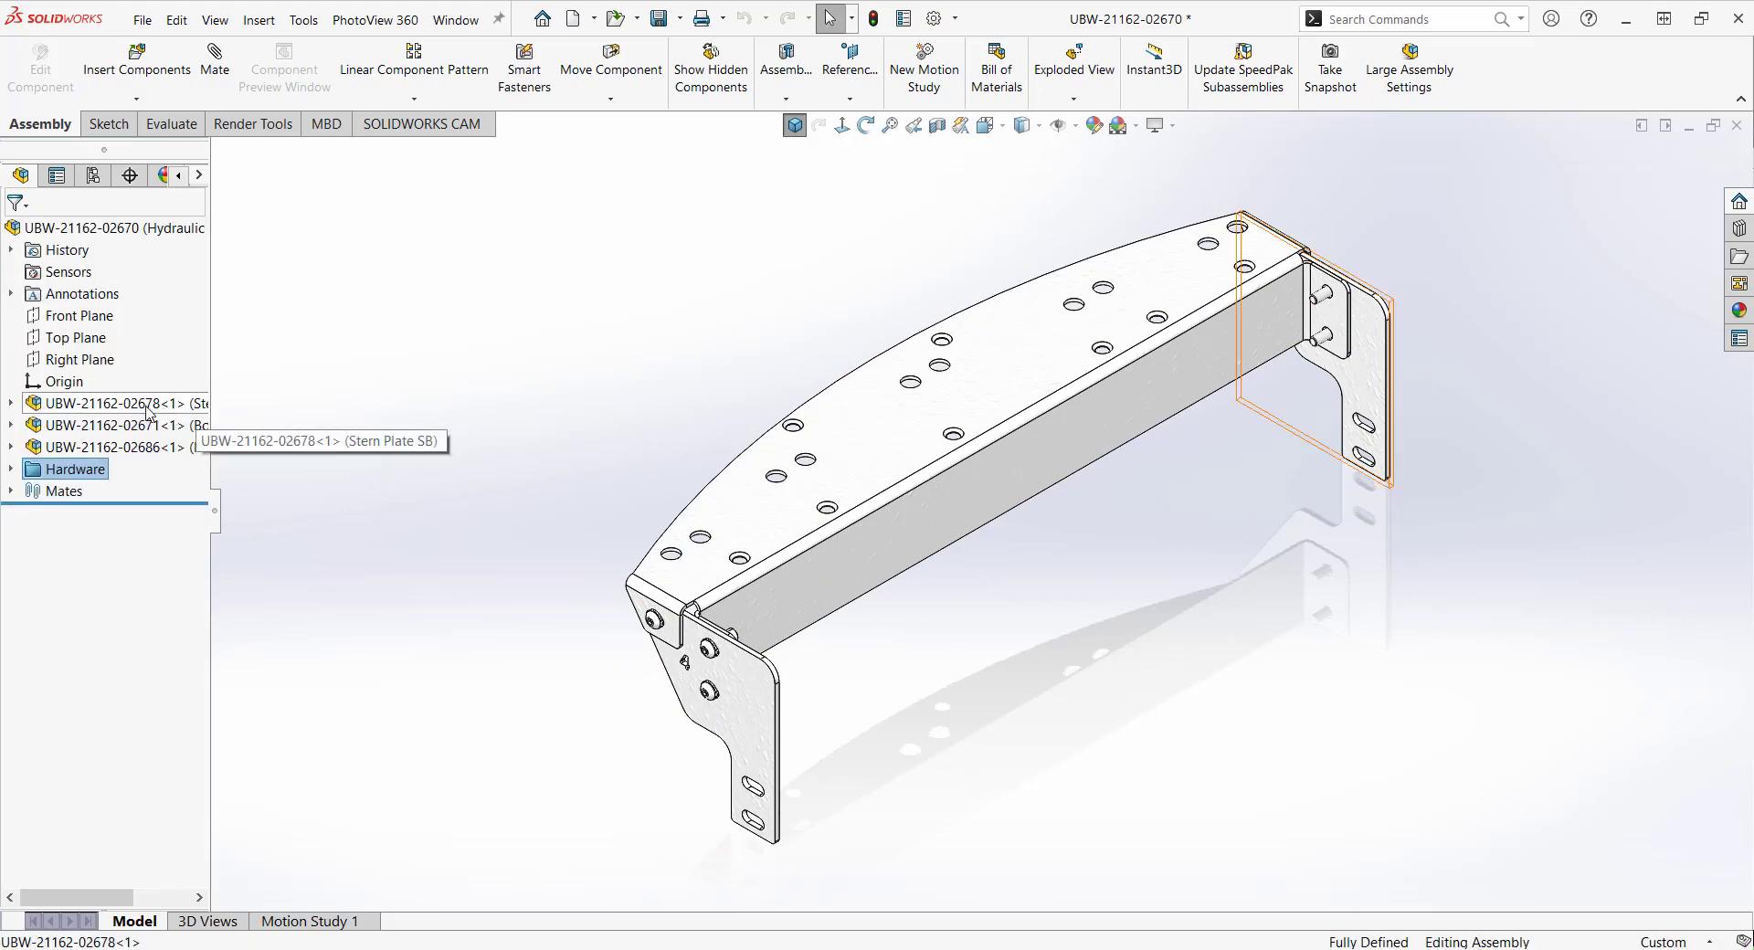
pyautogui.click(119, 403)
pyautogui.click(451, 322)
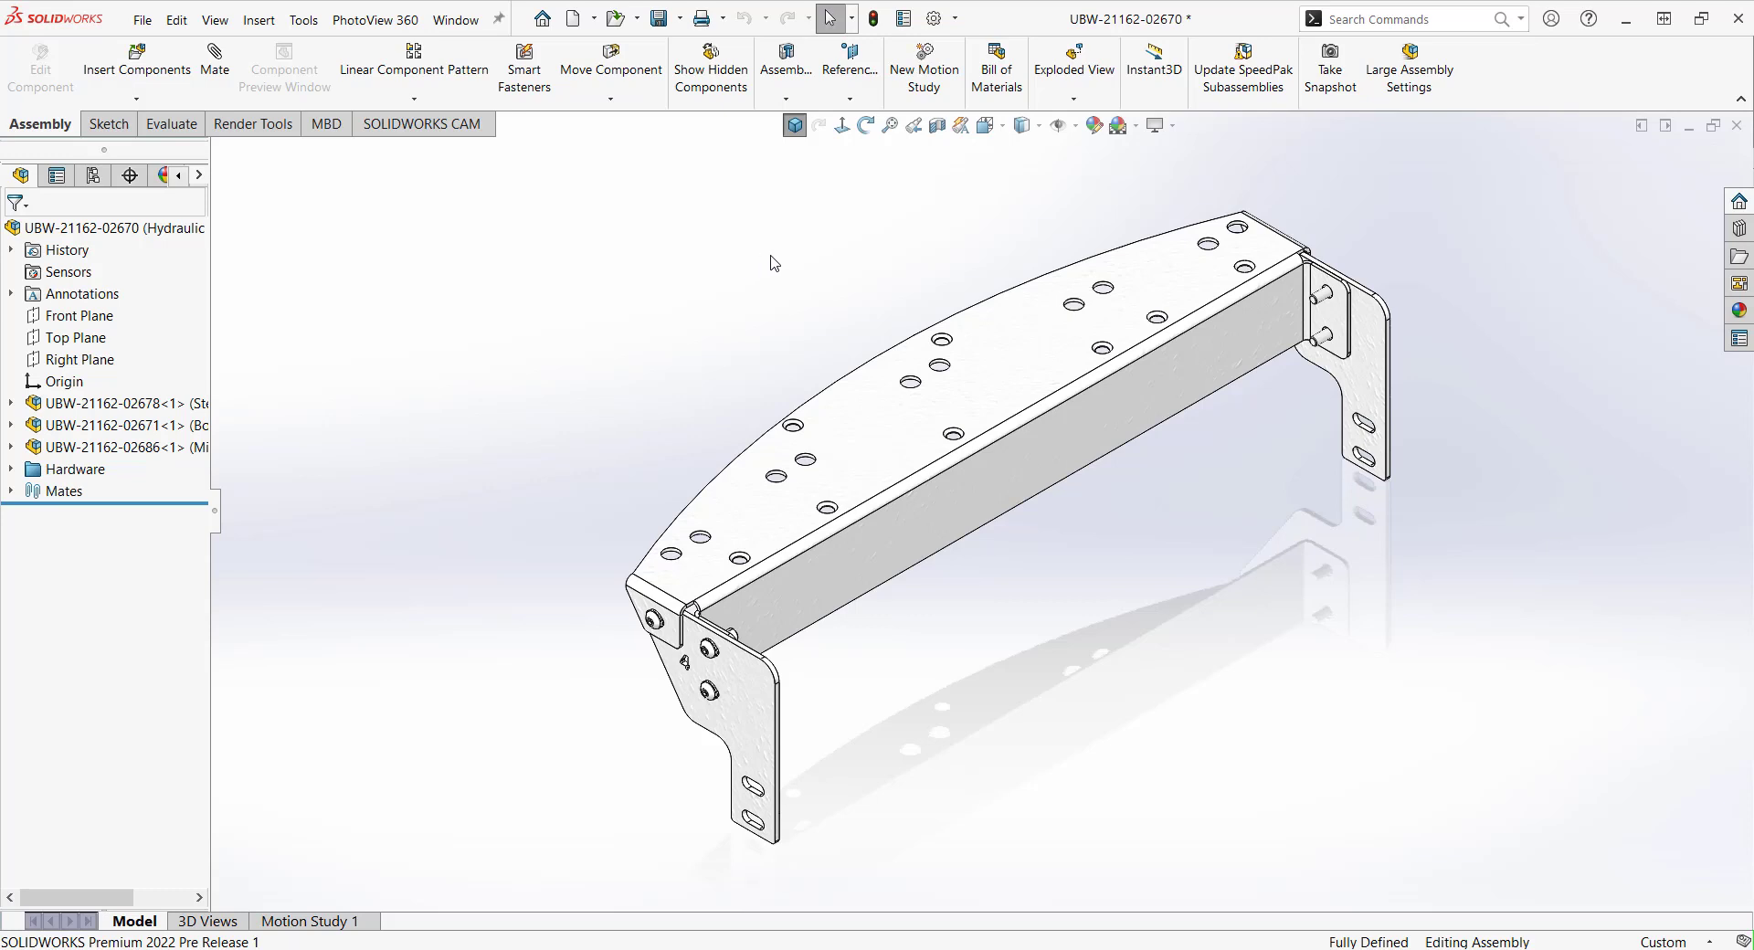
pyautogui.click(858, 104)
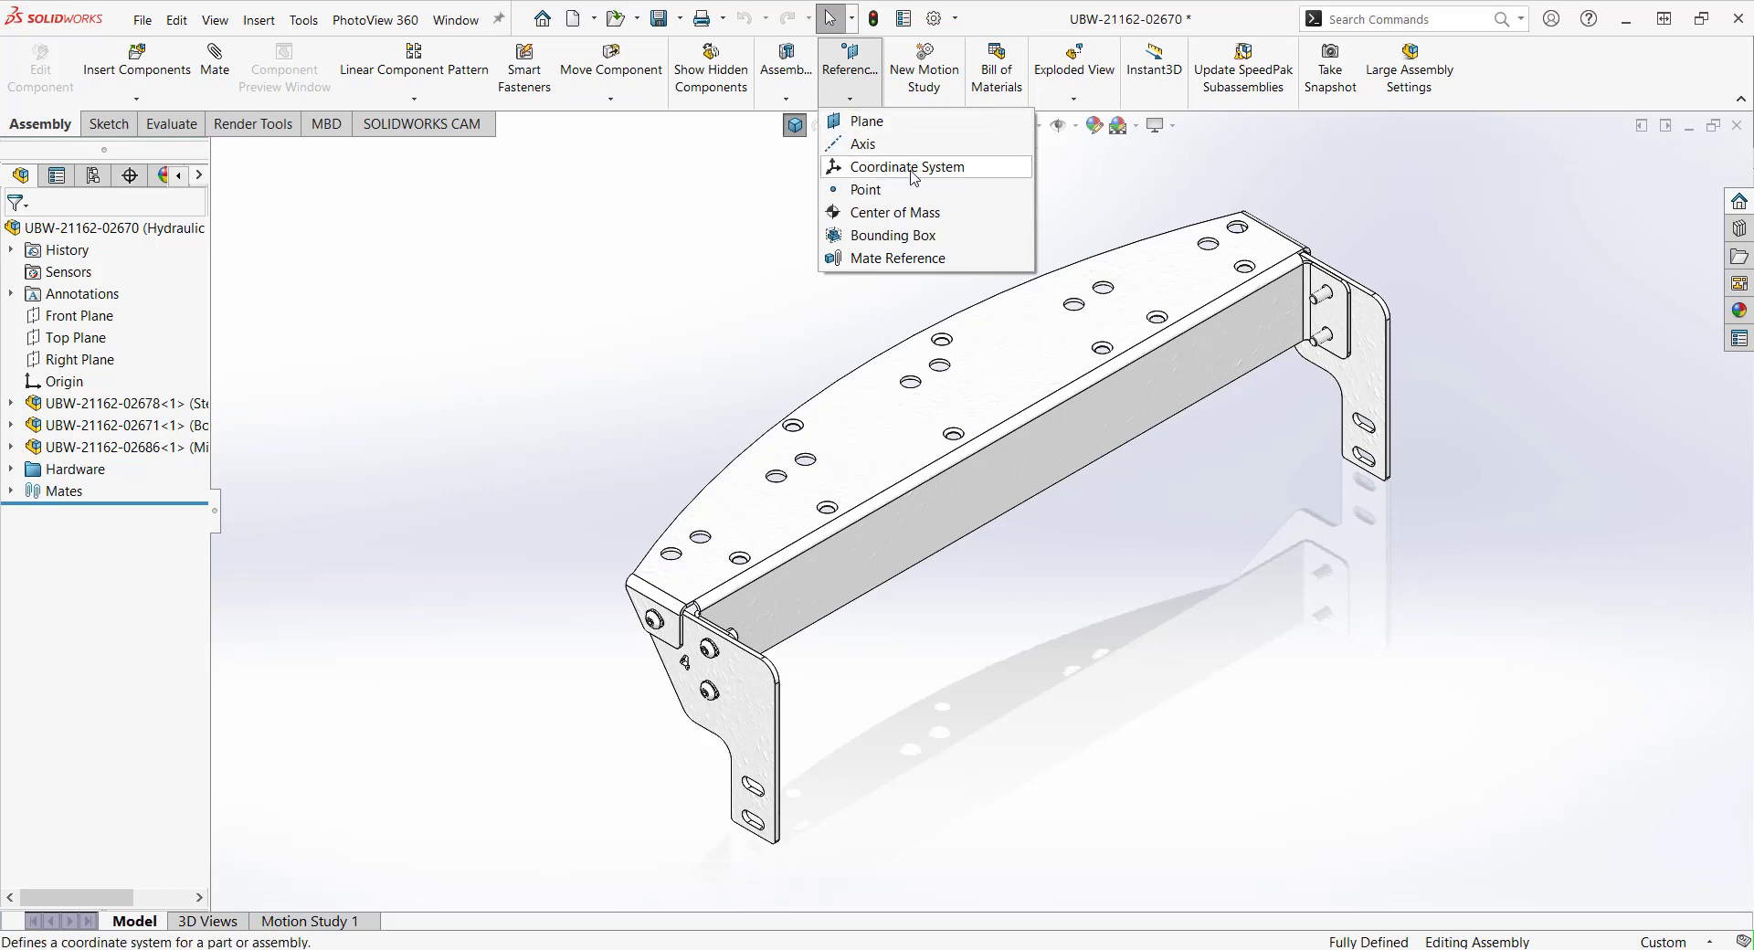
# Create a coordinate system positioned numerically at X 467 mm, Y -420 mm, Z 214 mm.
pyautogui.click(910, 176)
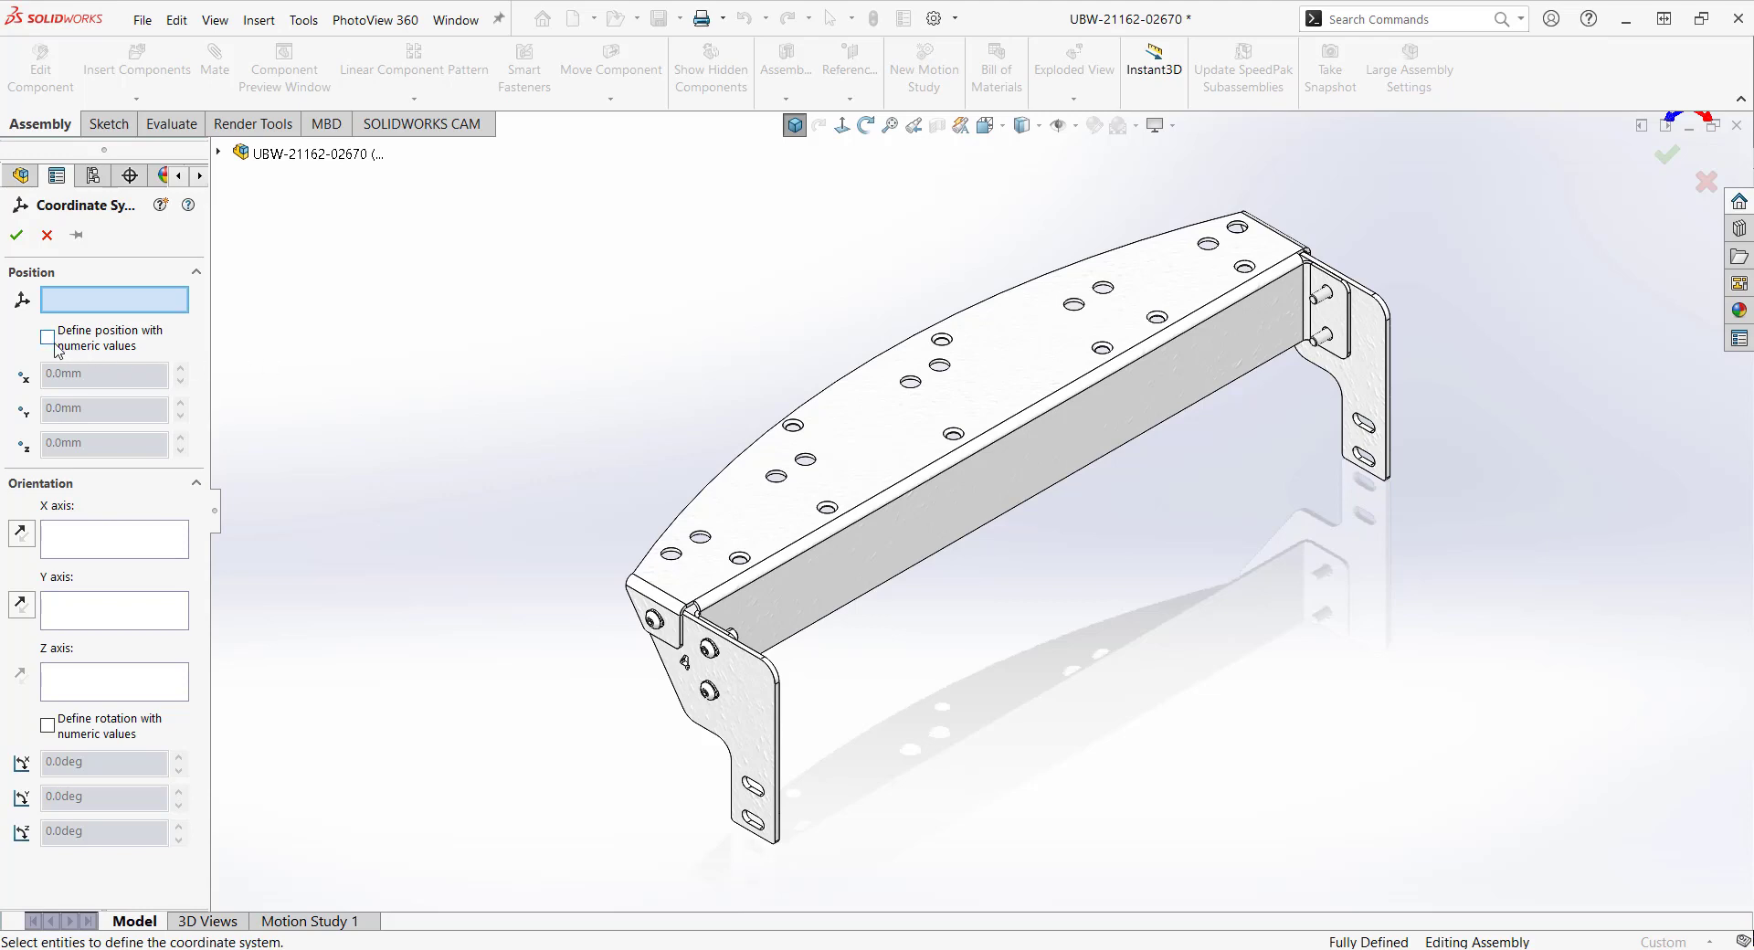
pyautogui.click(52, 340)
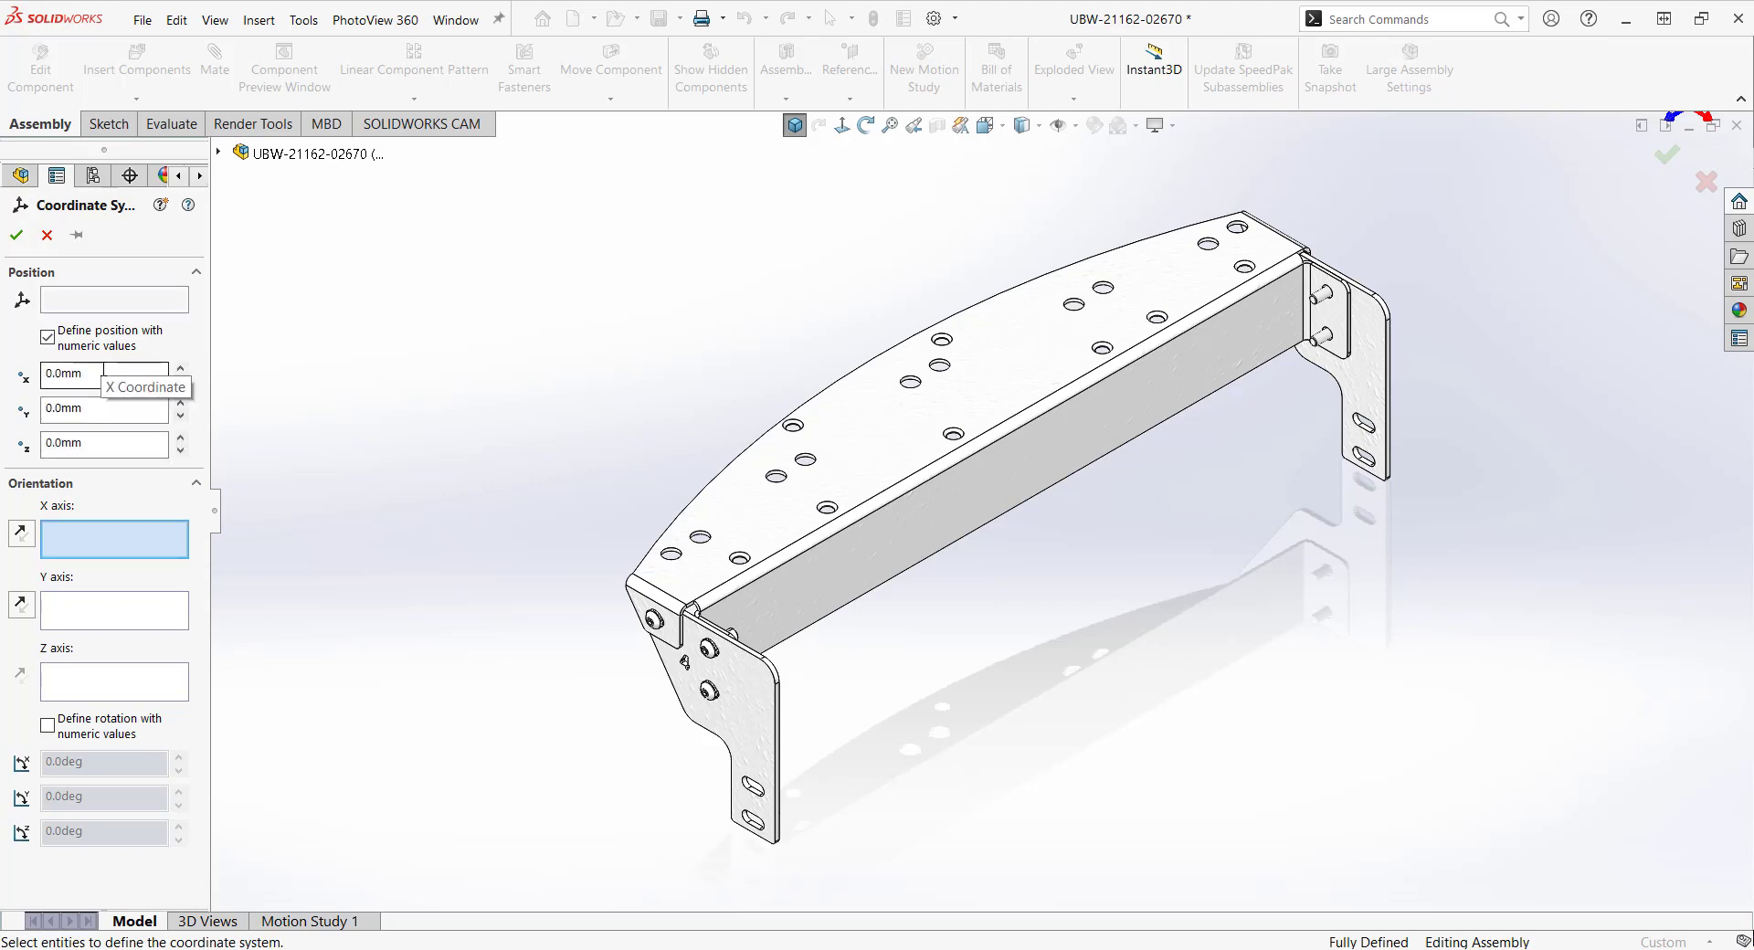
pyautogui.click(107, 370)
pyautogui.click(109, 369)
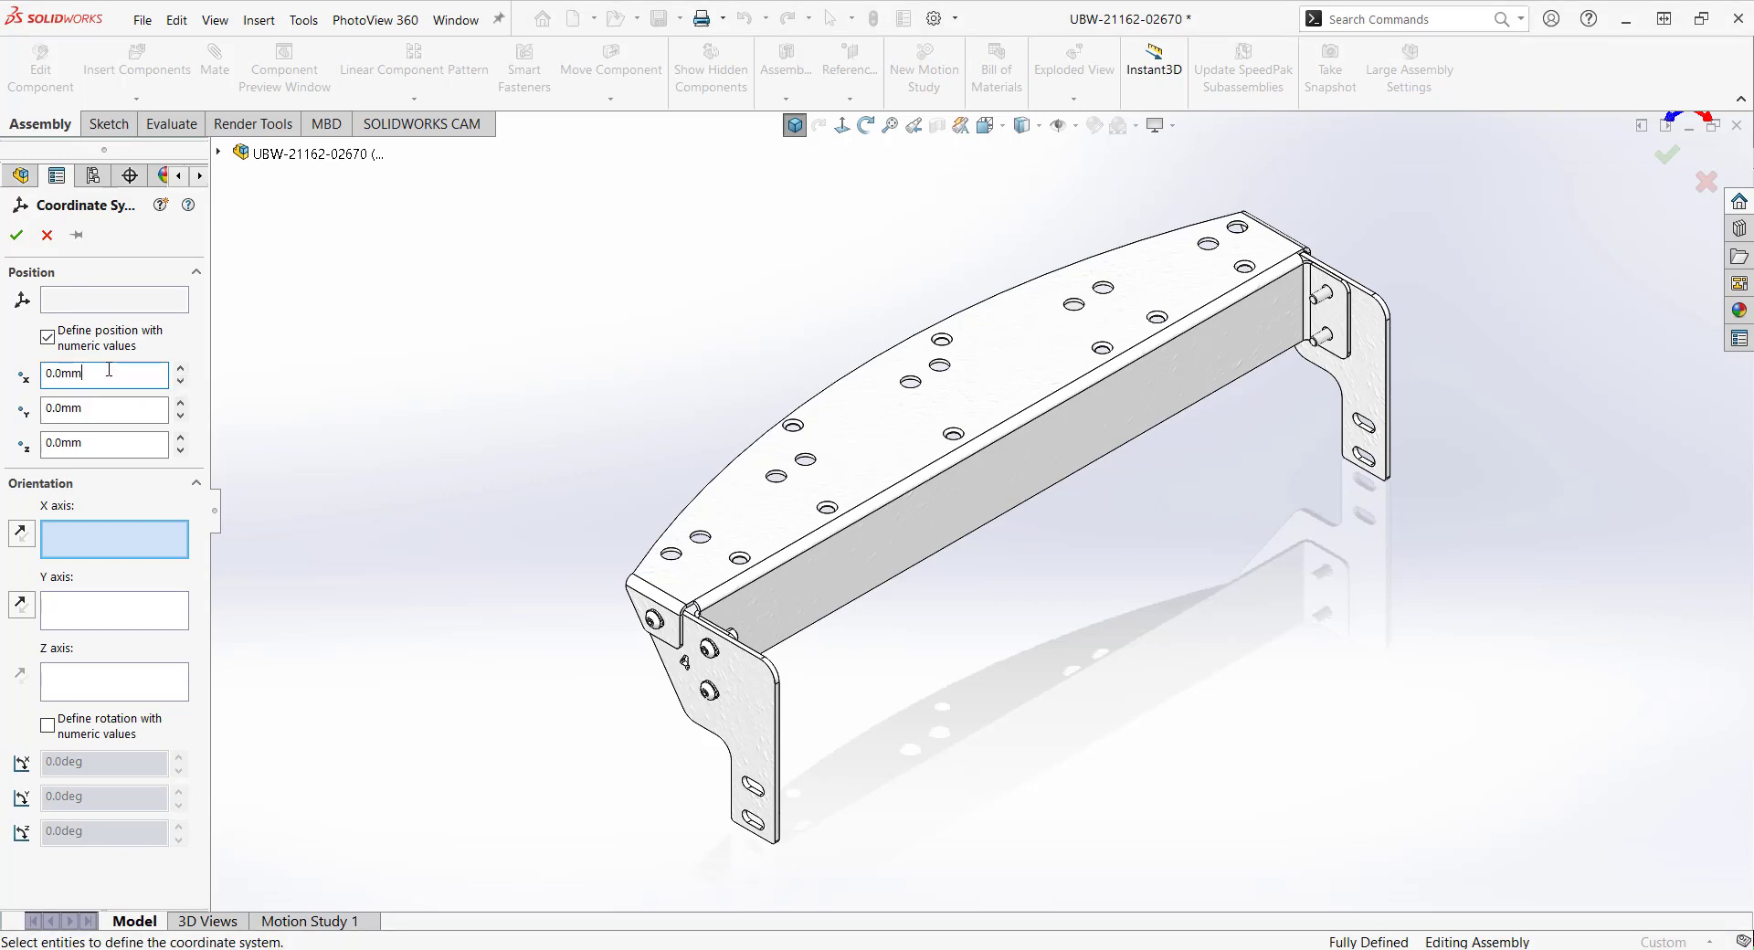
pyautogui.doubleClick(66, 375)
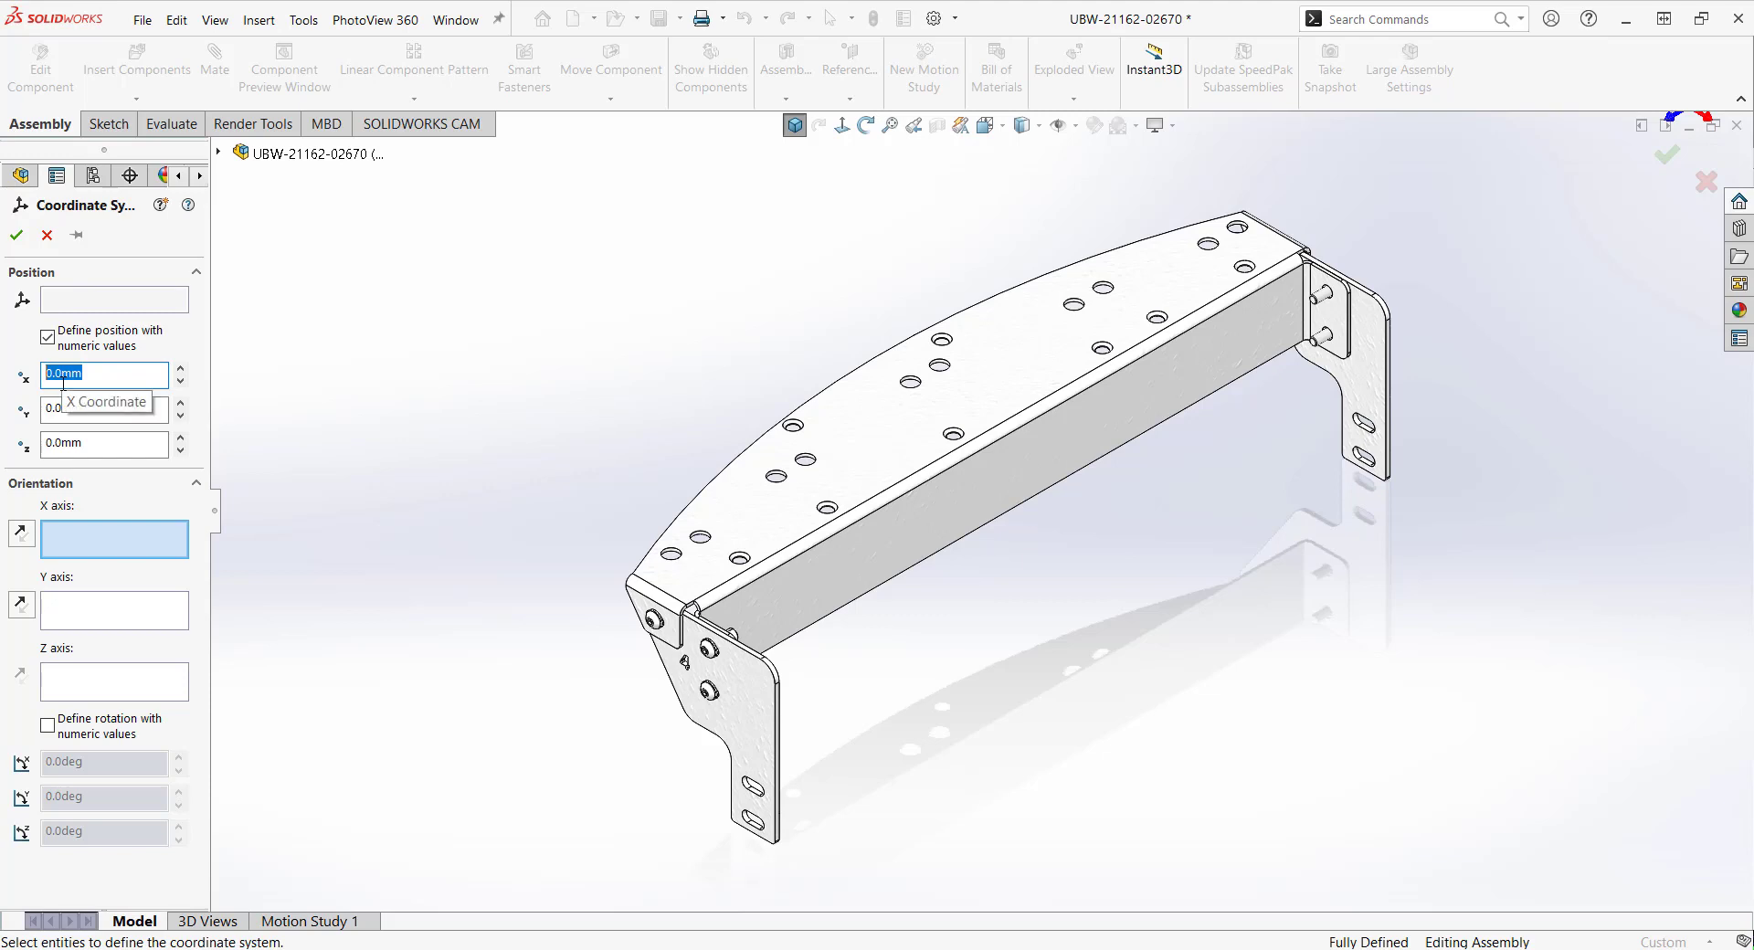
pyautogui.write('467')
pyautogui.press('Tab')
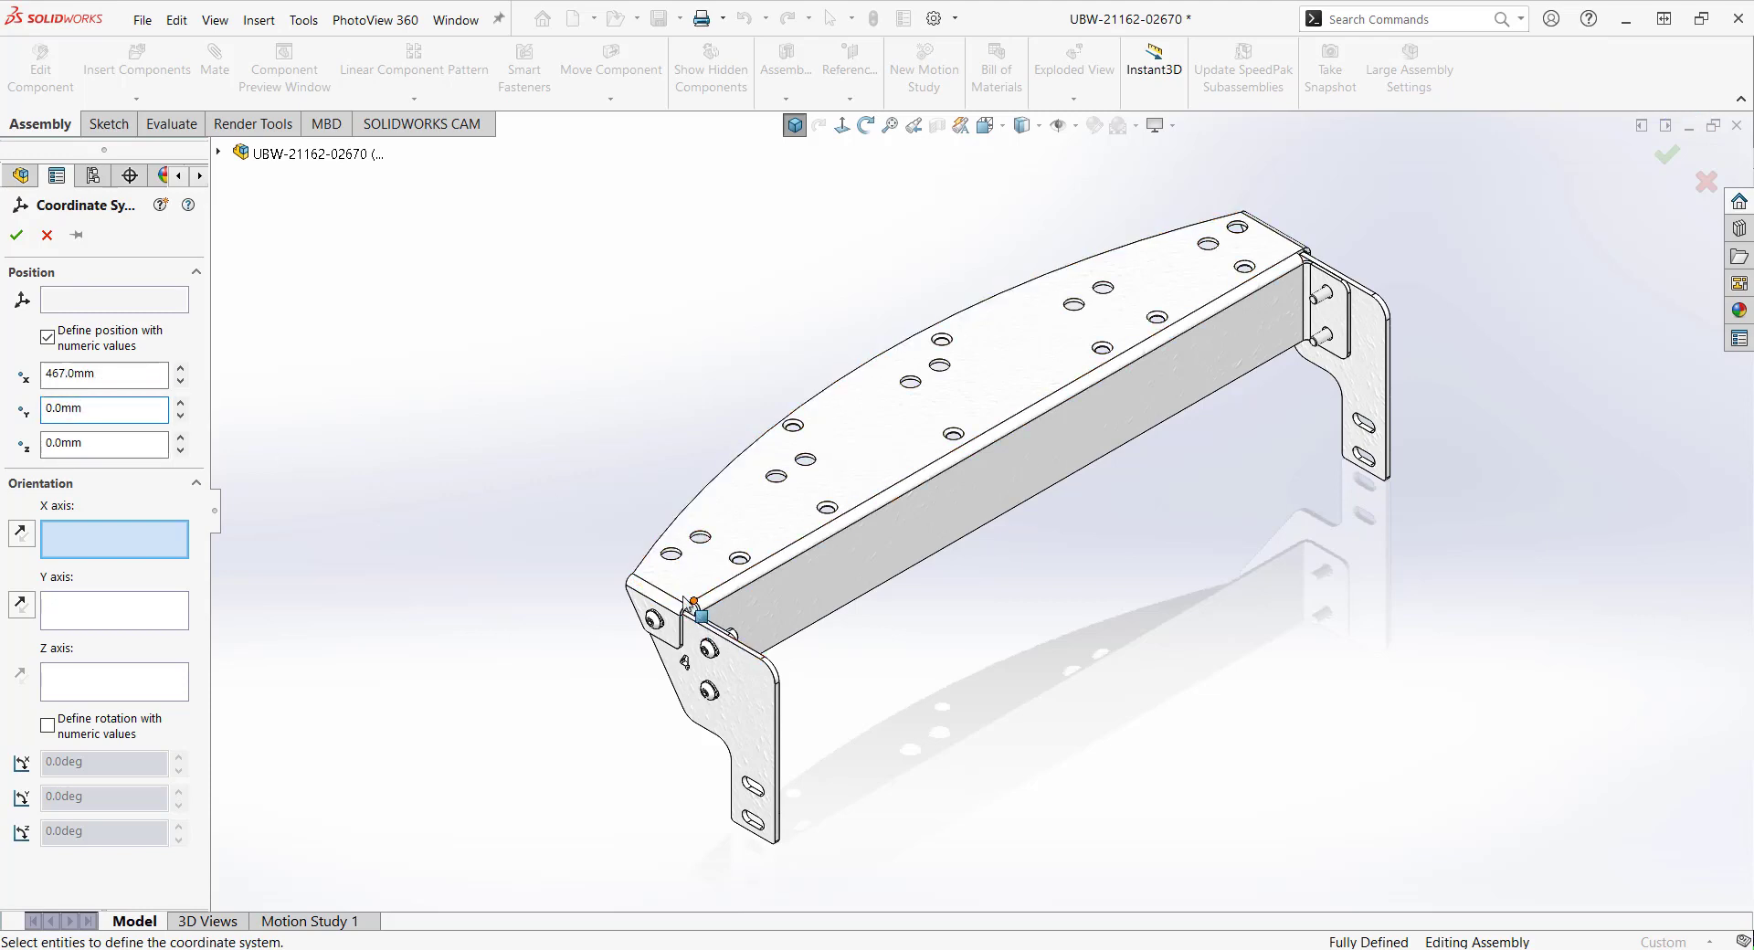
pyautogui.doubleClick(68, 402)
pyautogui.write('-42')
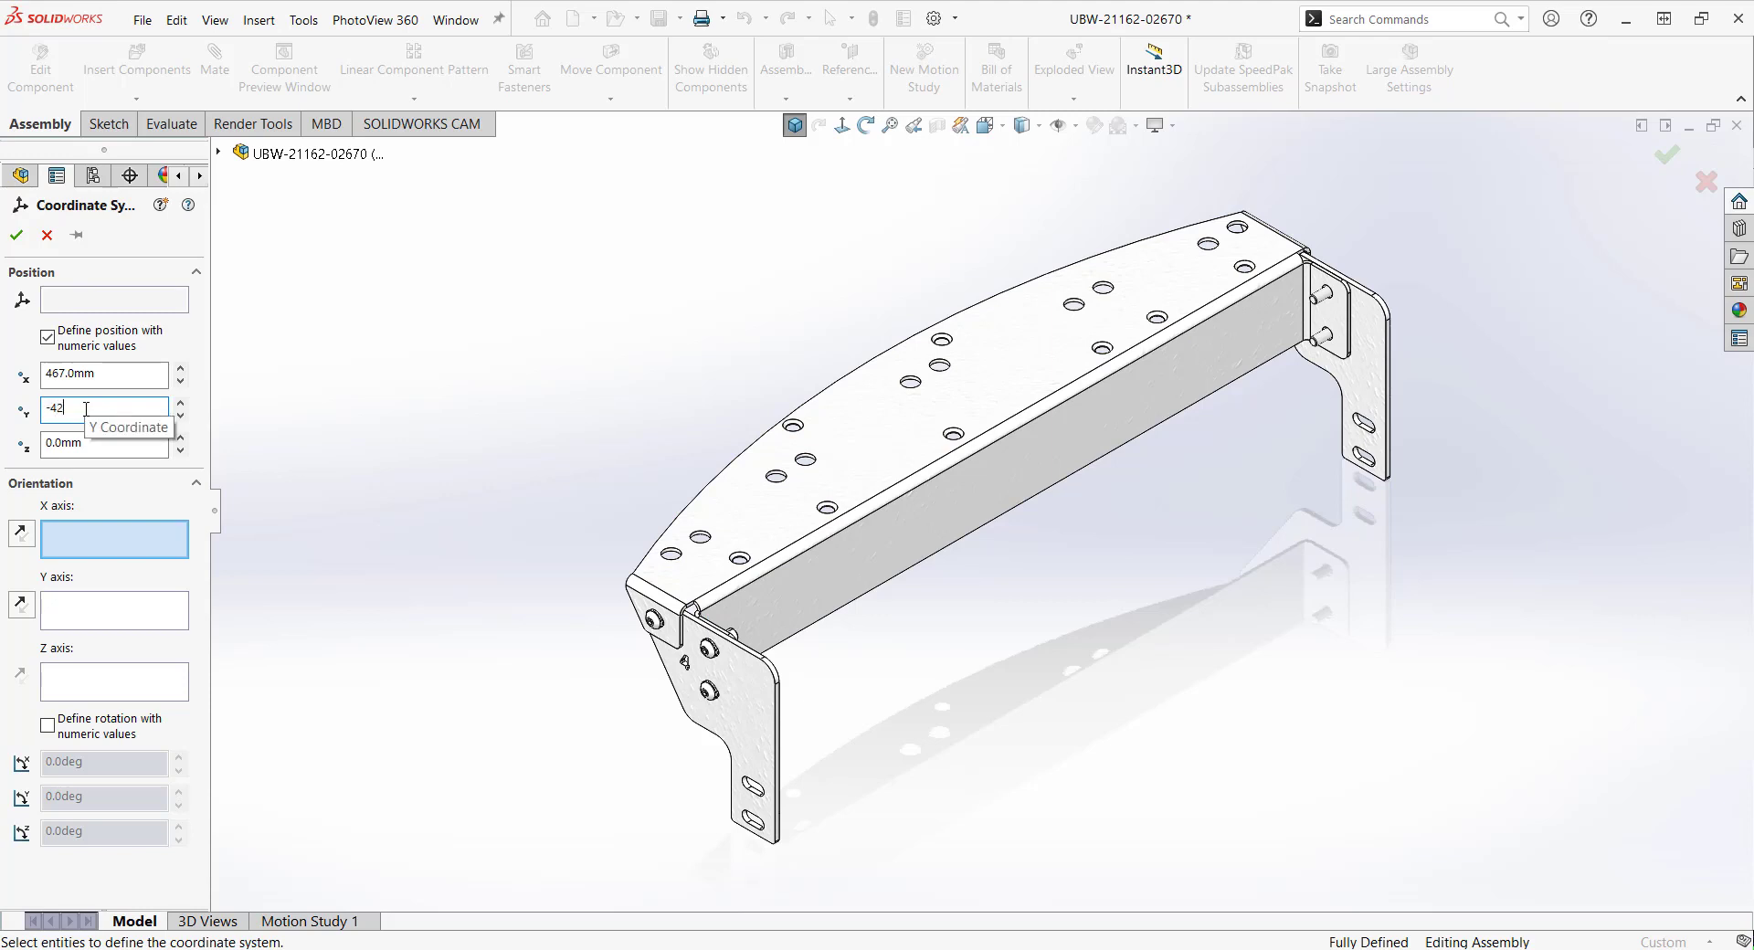
pyautogui.doubleClick(115, 445)
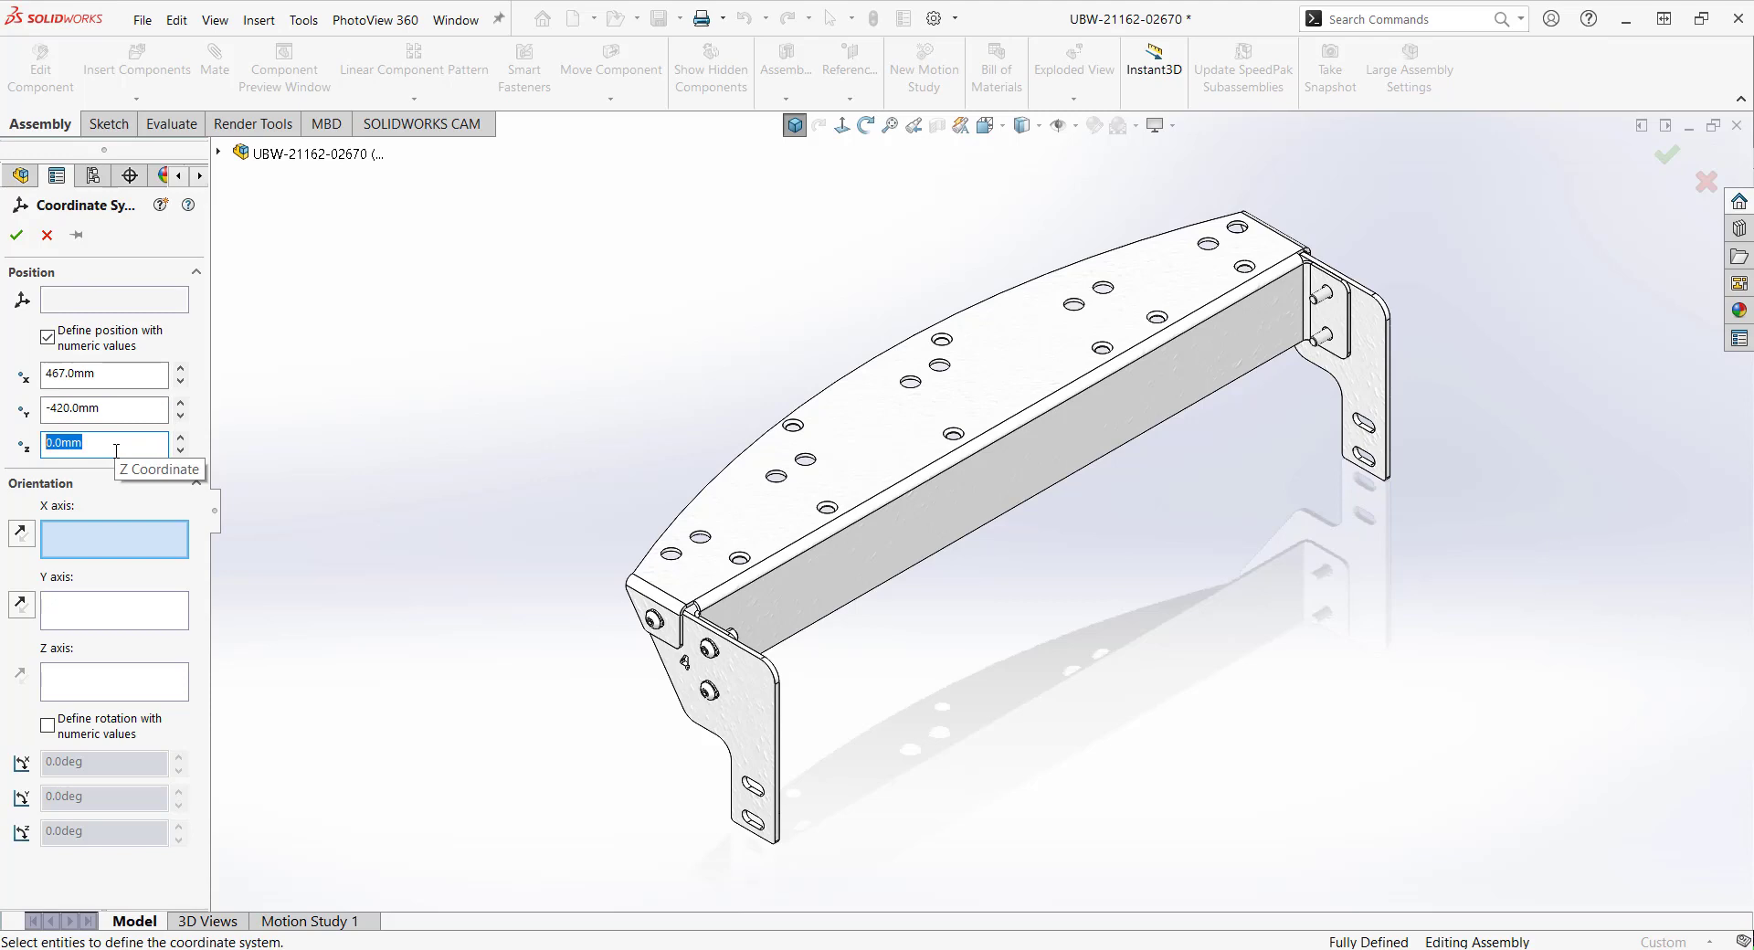
pyautogui.write('214')
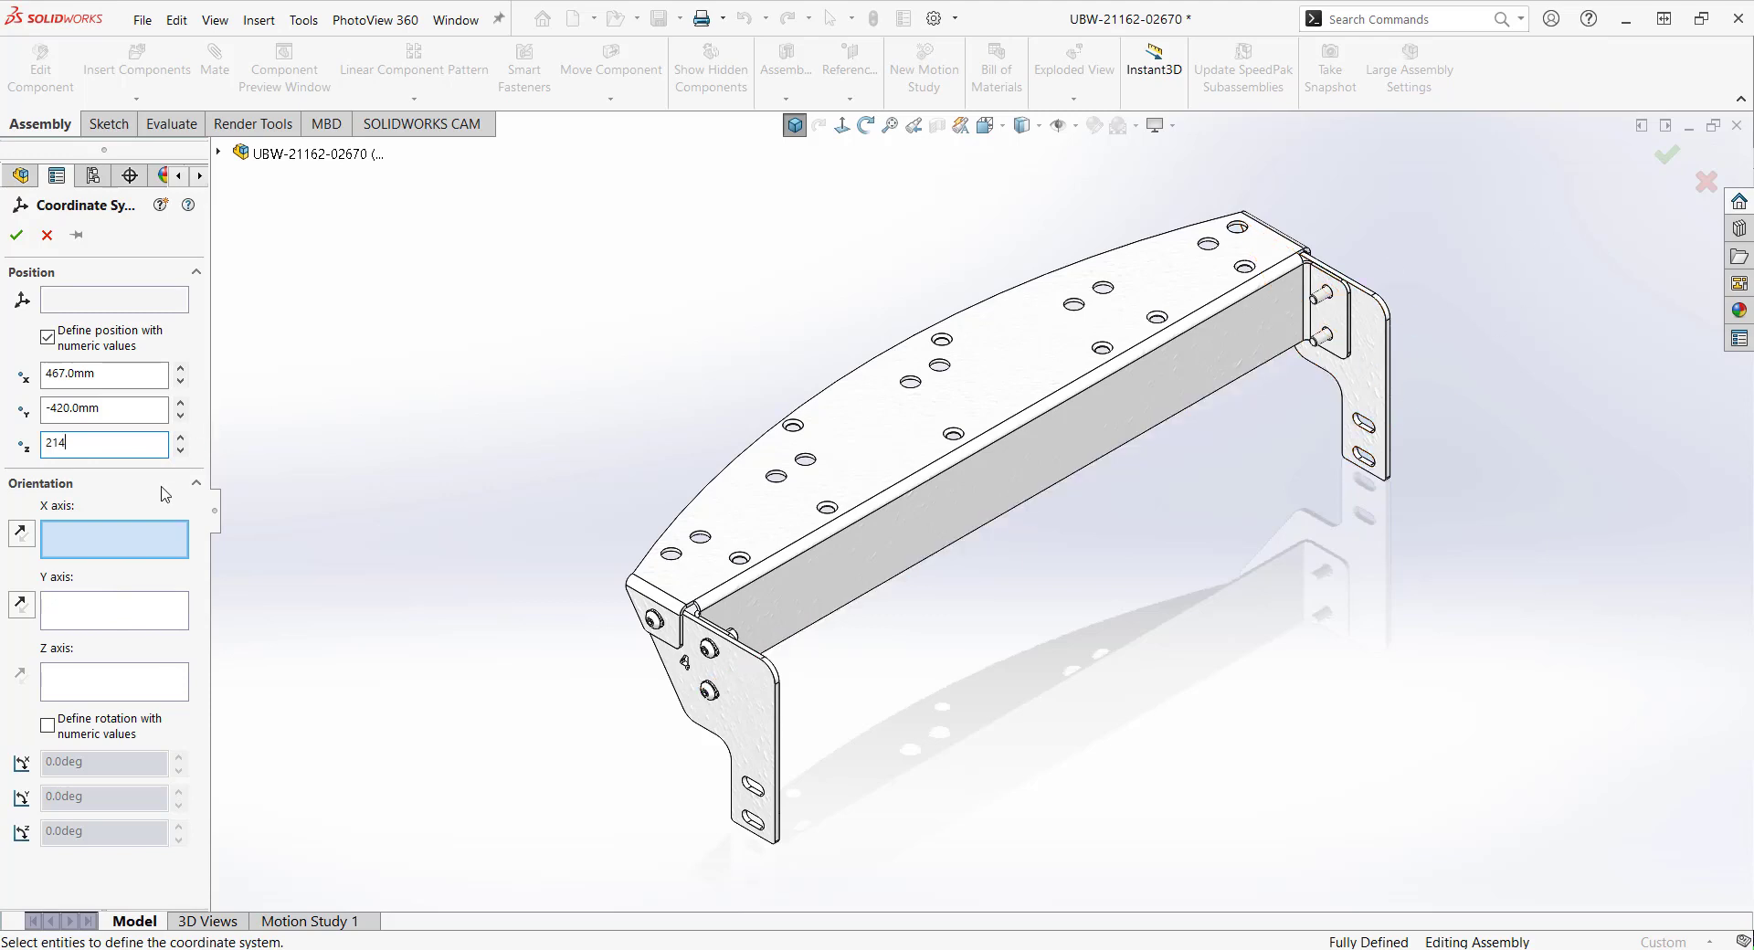
pyautogui.press('Return')
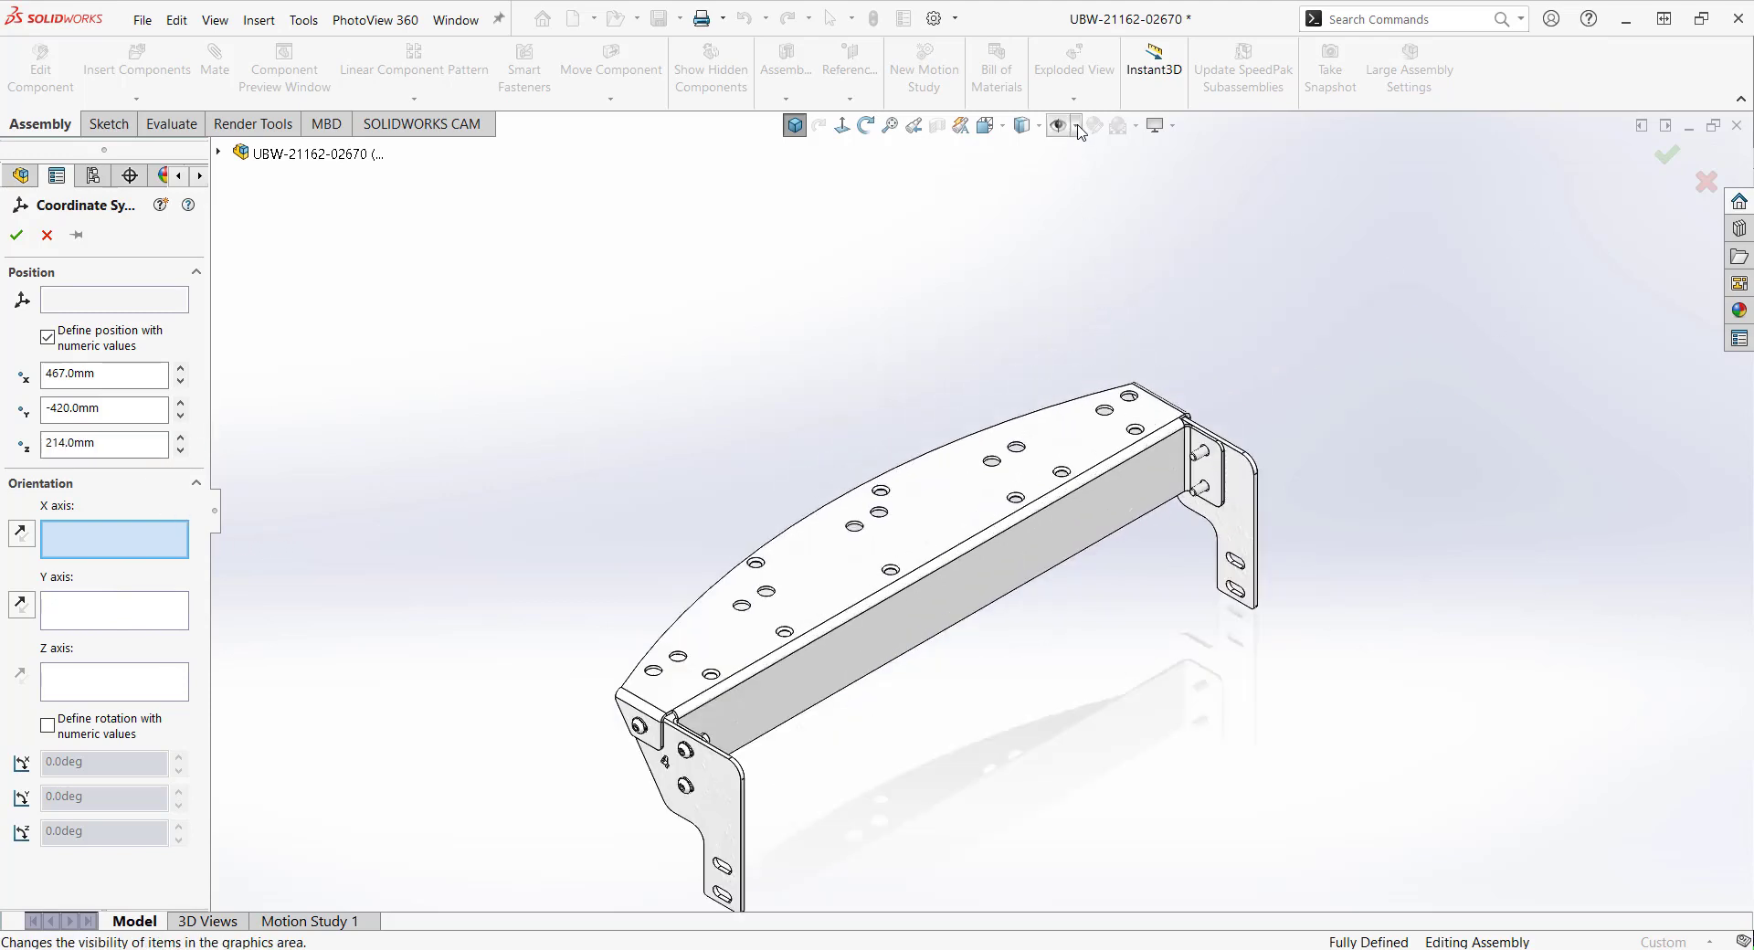
# Toggle the coordinate system display on and off while zooming in on the bracket.
pyautogui.click(1077, 126)
pyautogui.click(1059, 225)
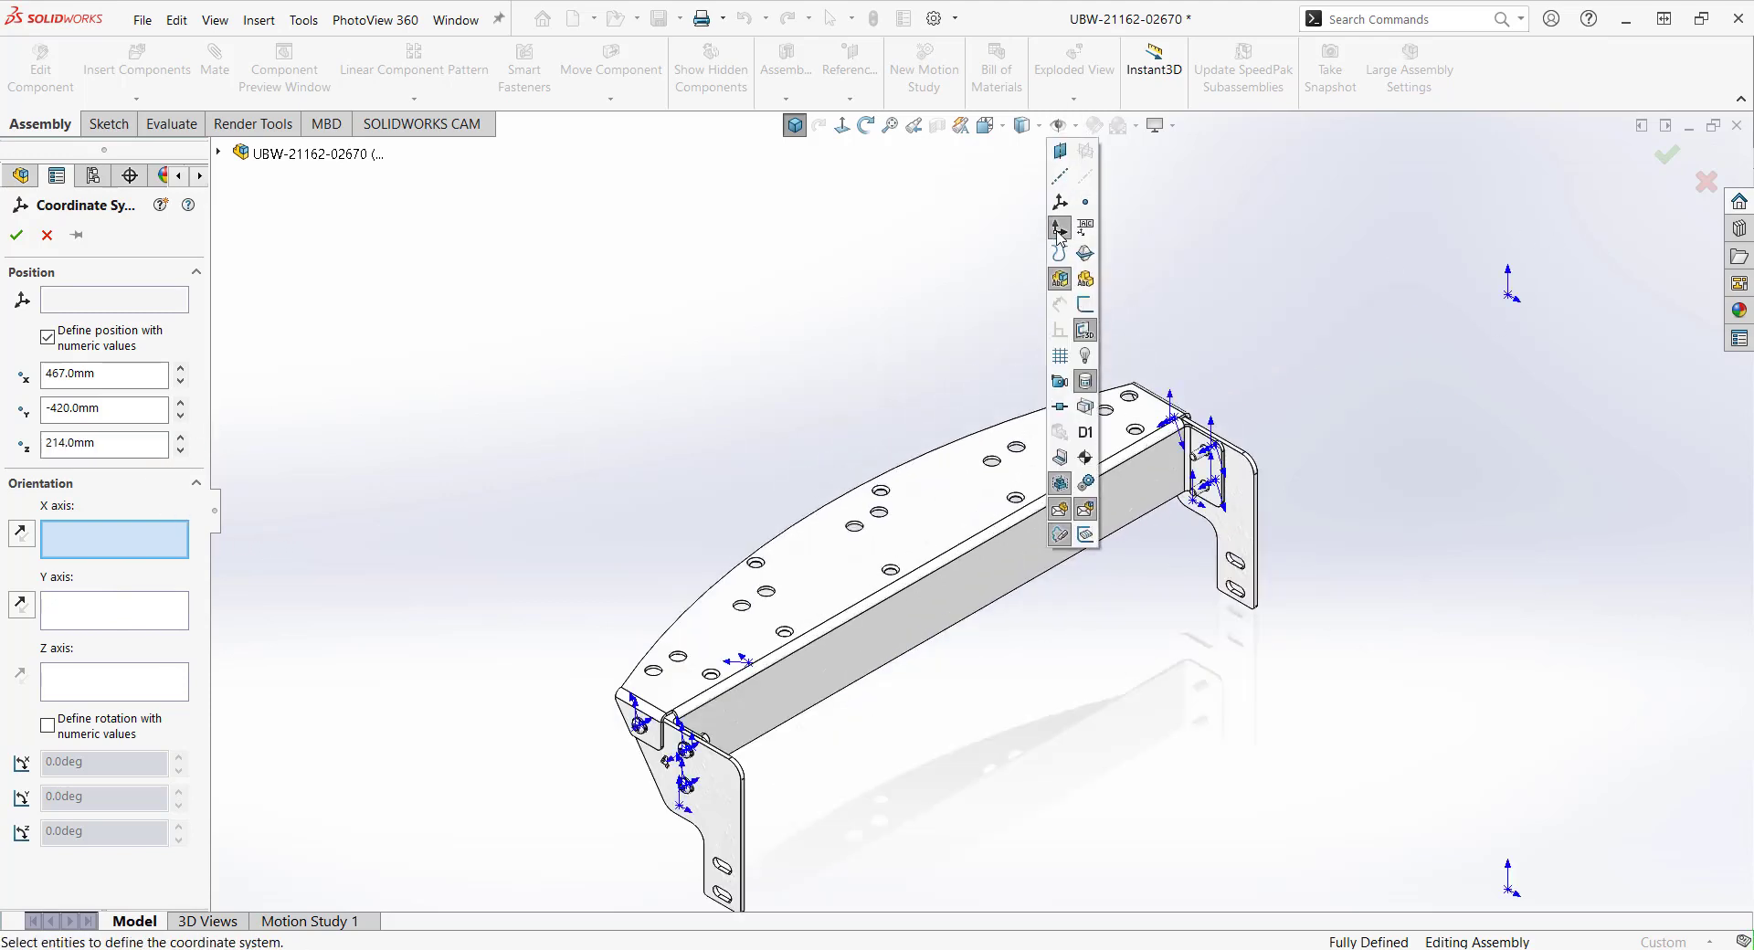
pyautogui.click(1077, 126)
pyautogui.click(1071, 226)
pyautogui.scroll(3, 1030, 368)
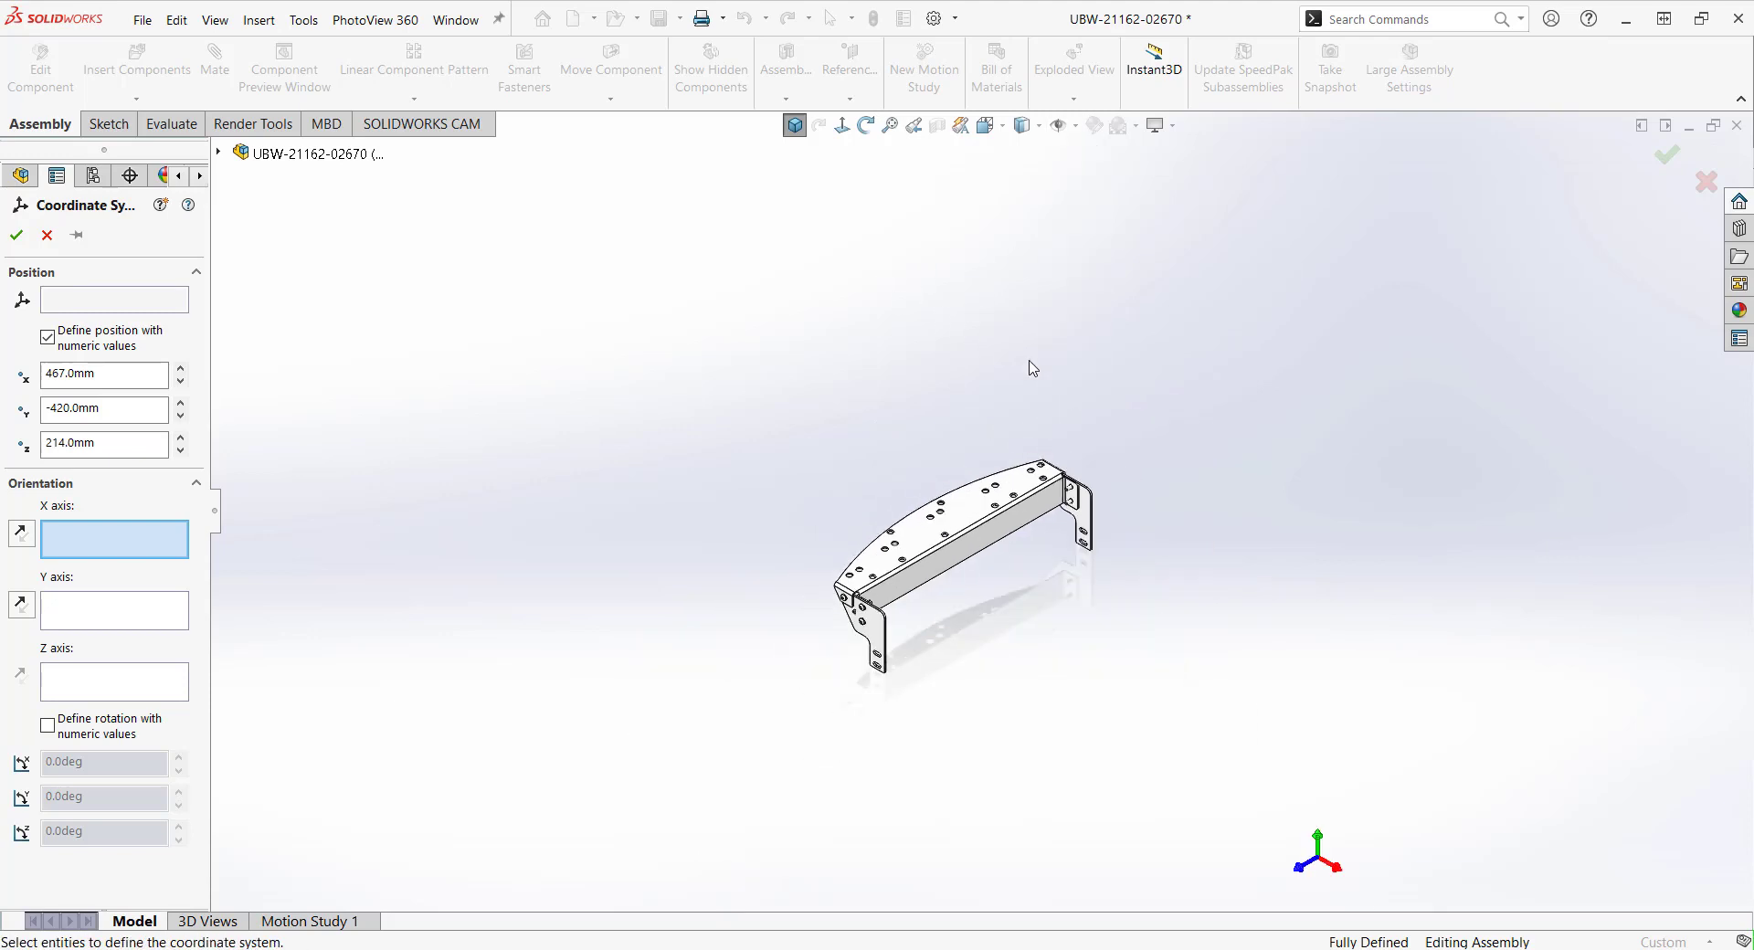
pyautogui.scroll(2, 1066, 483)
pyautogui.scroll(-2, 1066, 484)
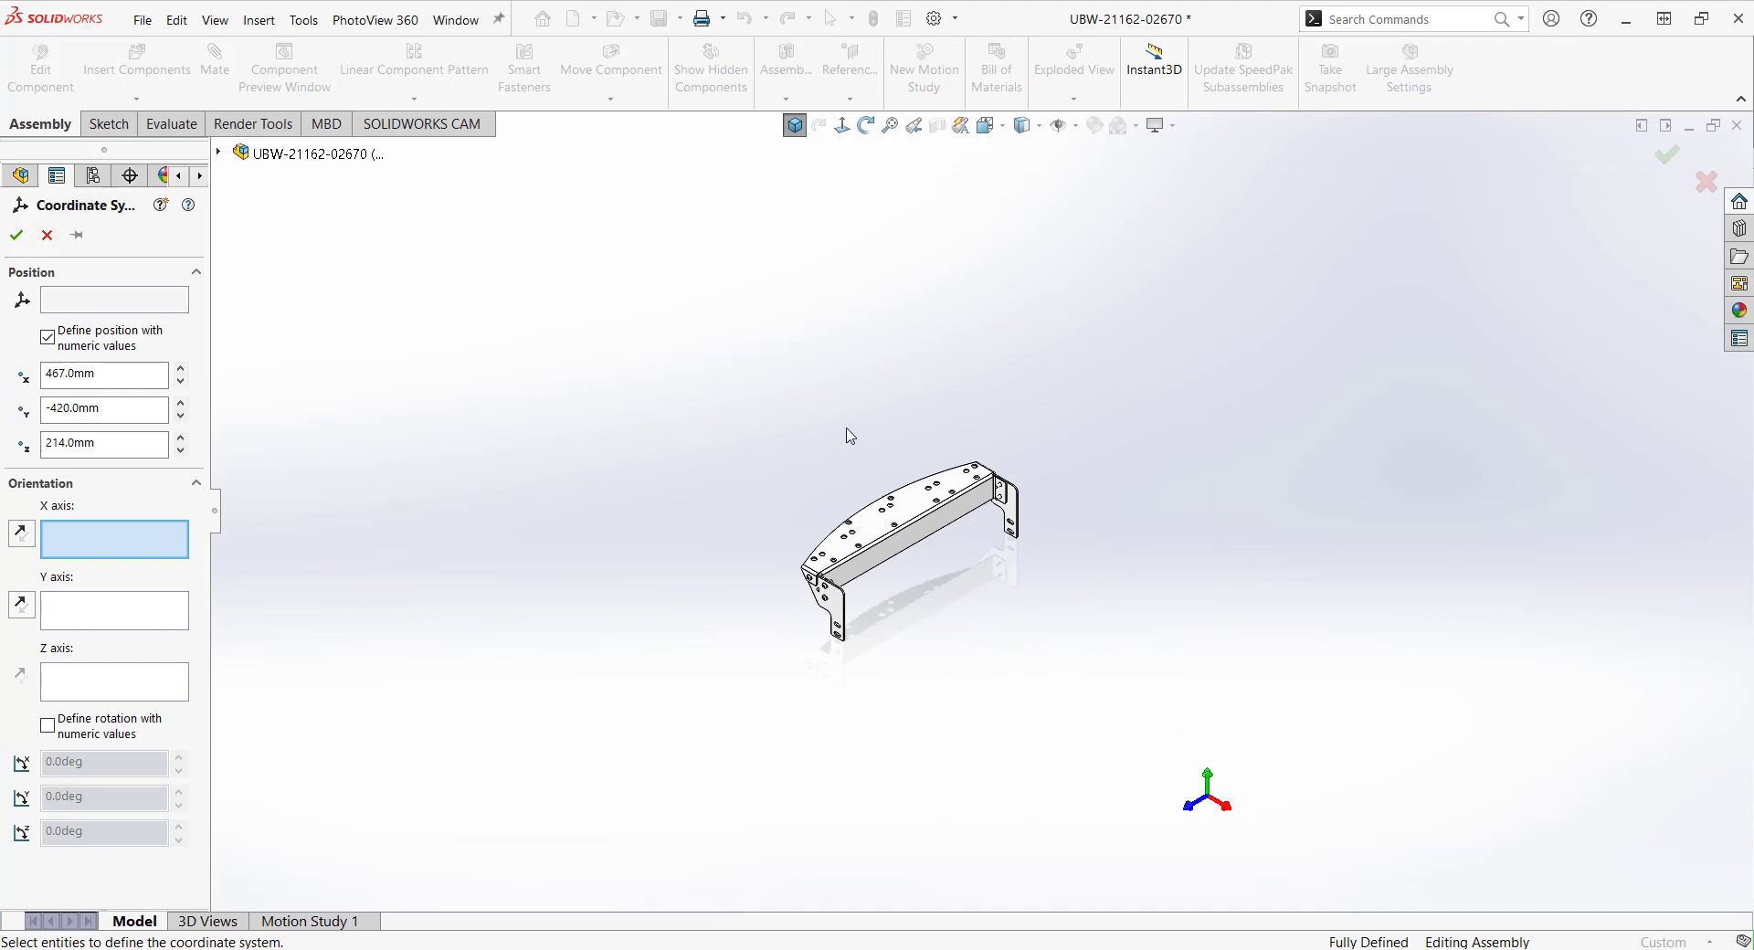
pyautogui.scroll(-1, 844, 436)
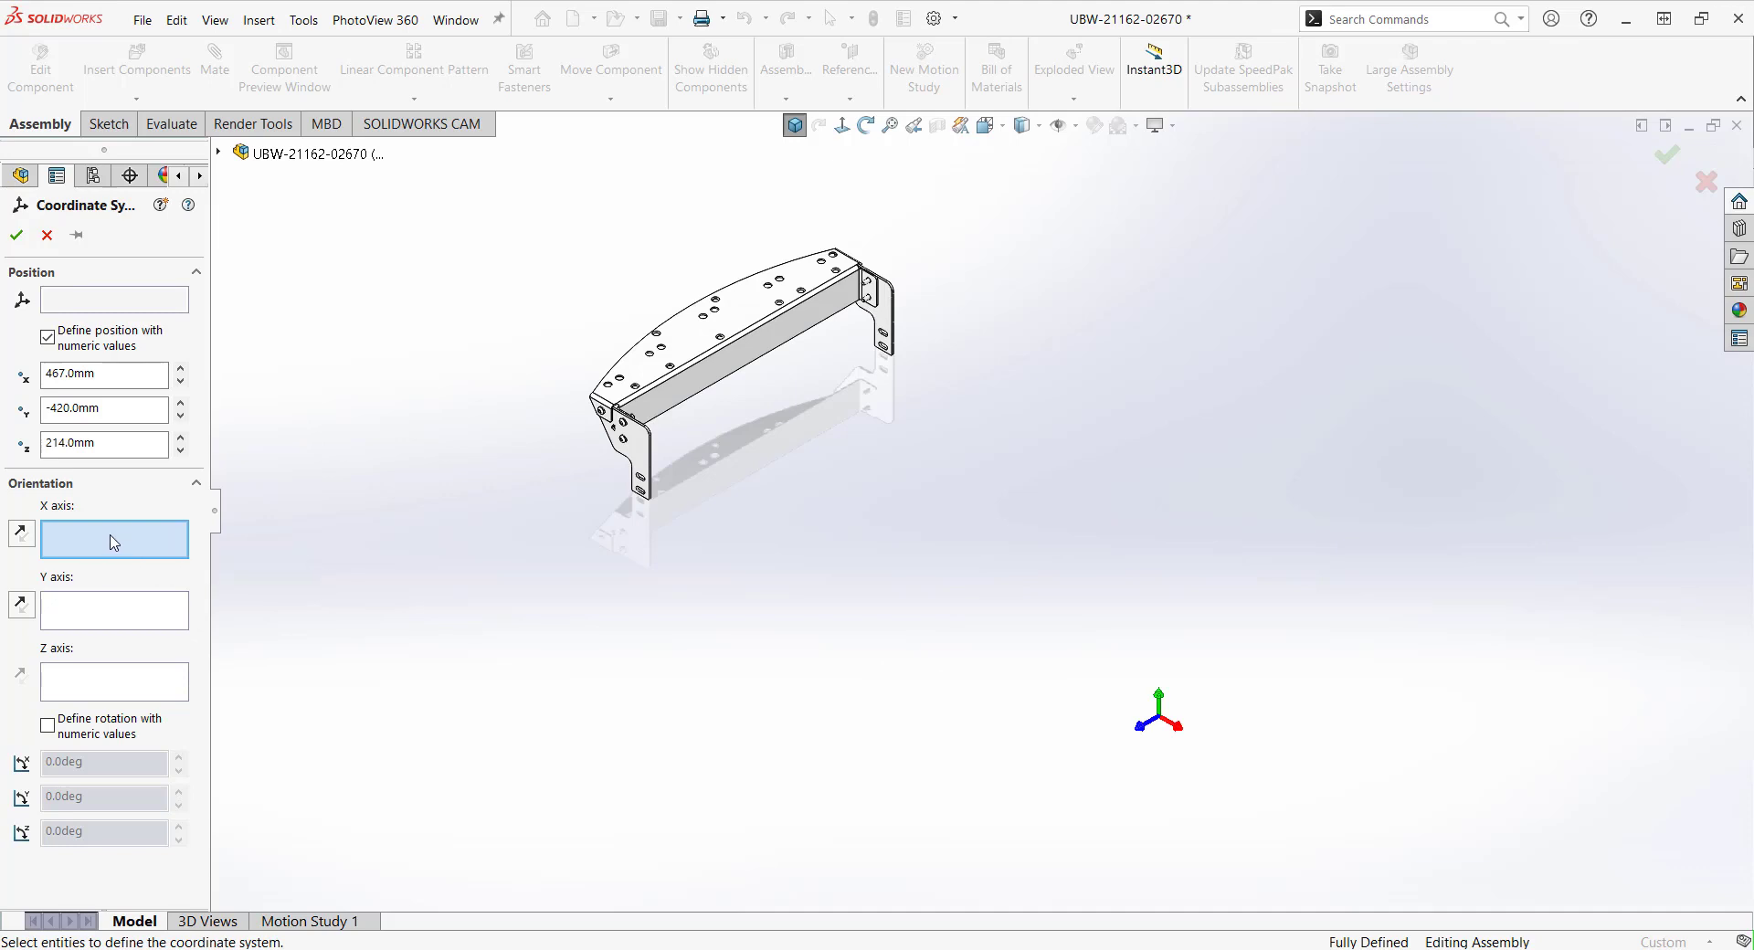
pyautogui.scroll(-3, 646, 270)
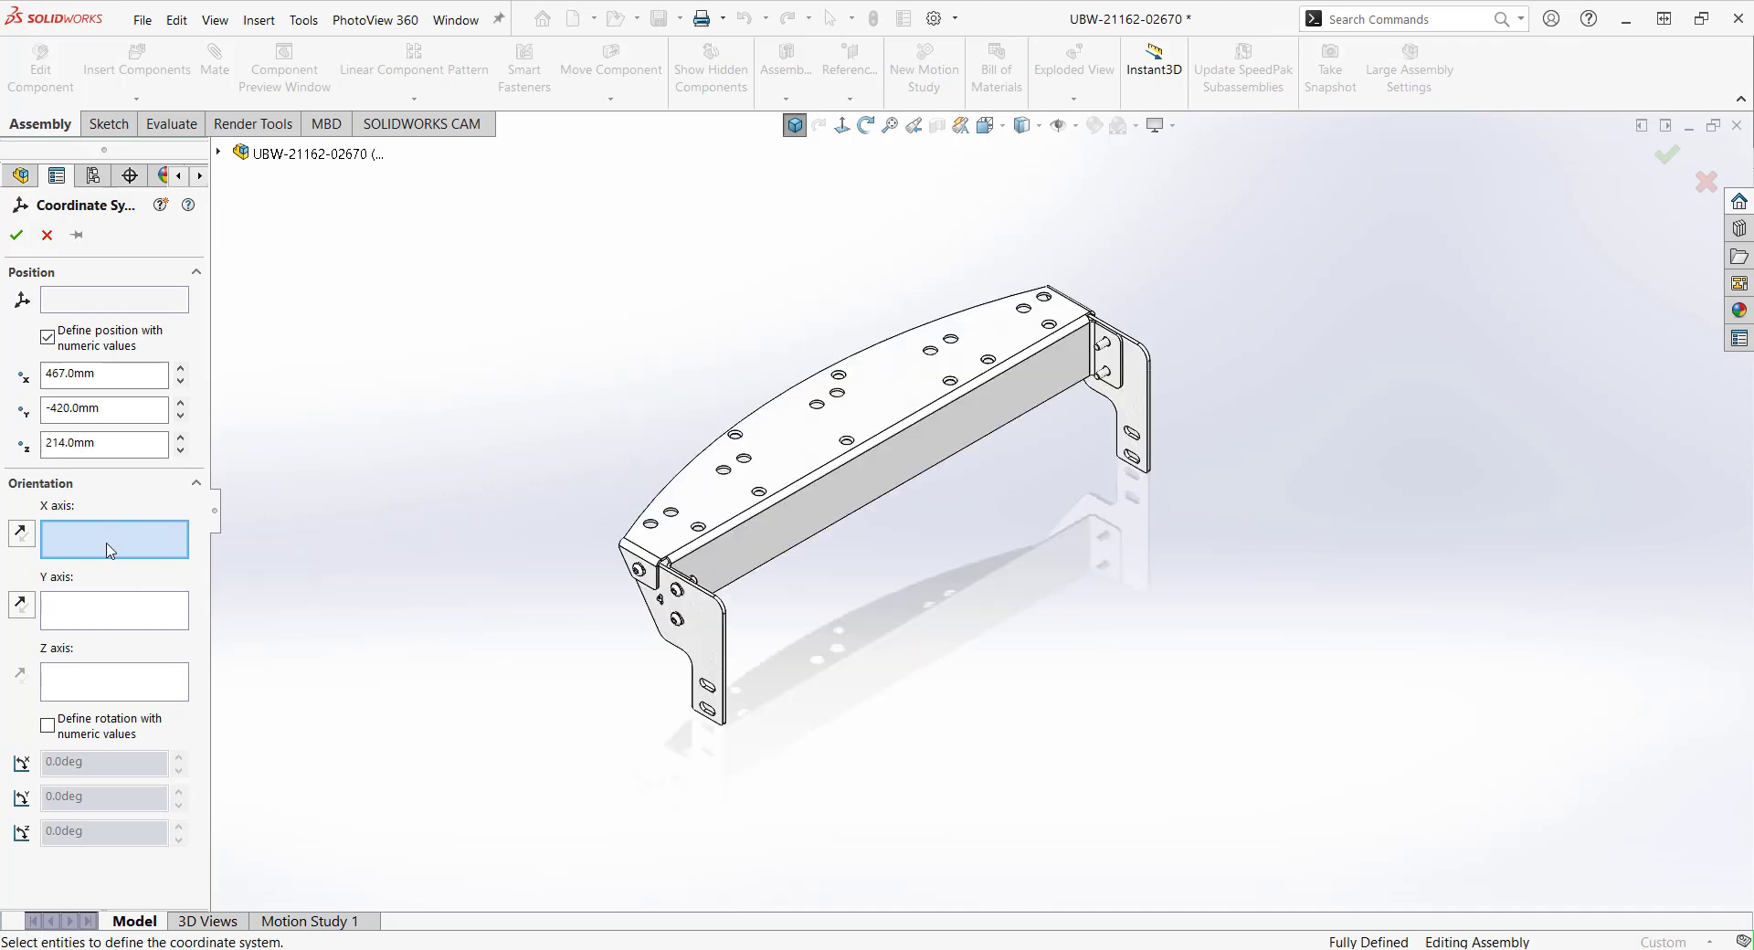
pyautogui.scroll(1, 881, 568)
pyautogui.scroll(1, 890, 562)
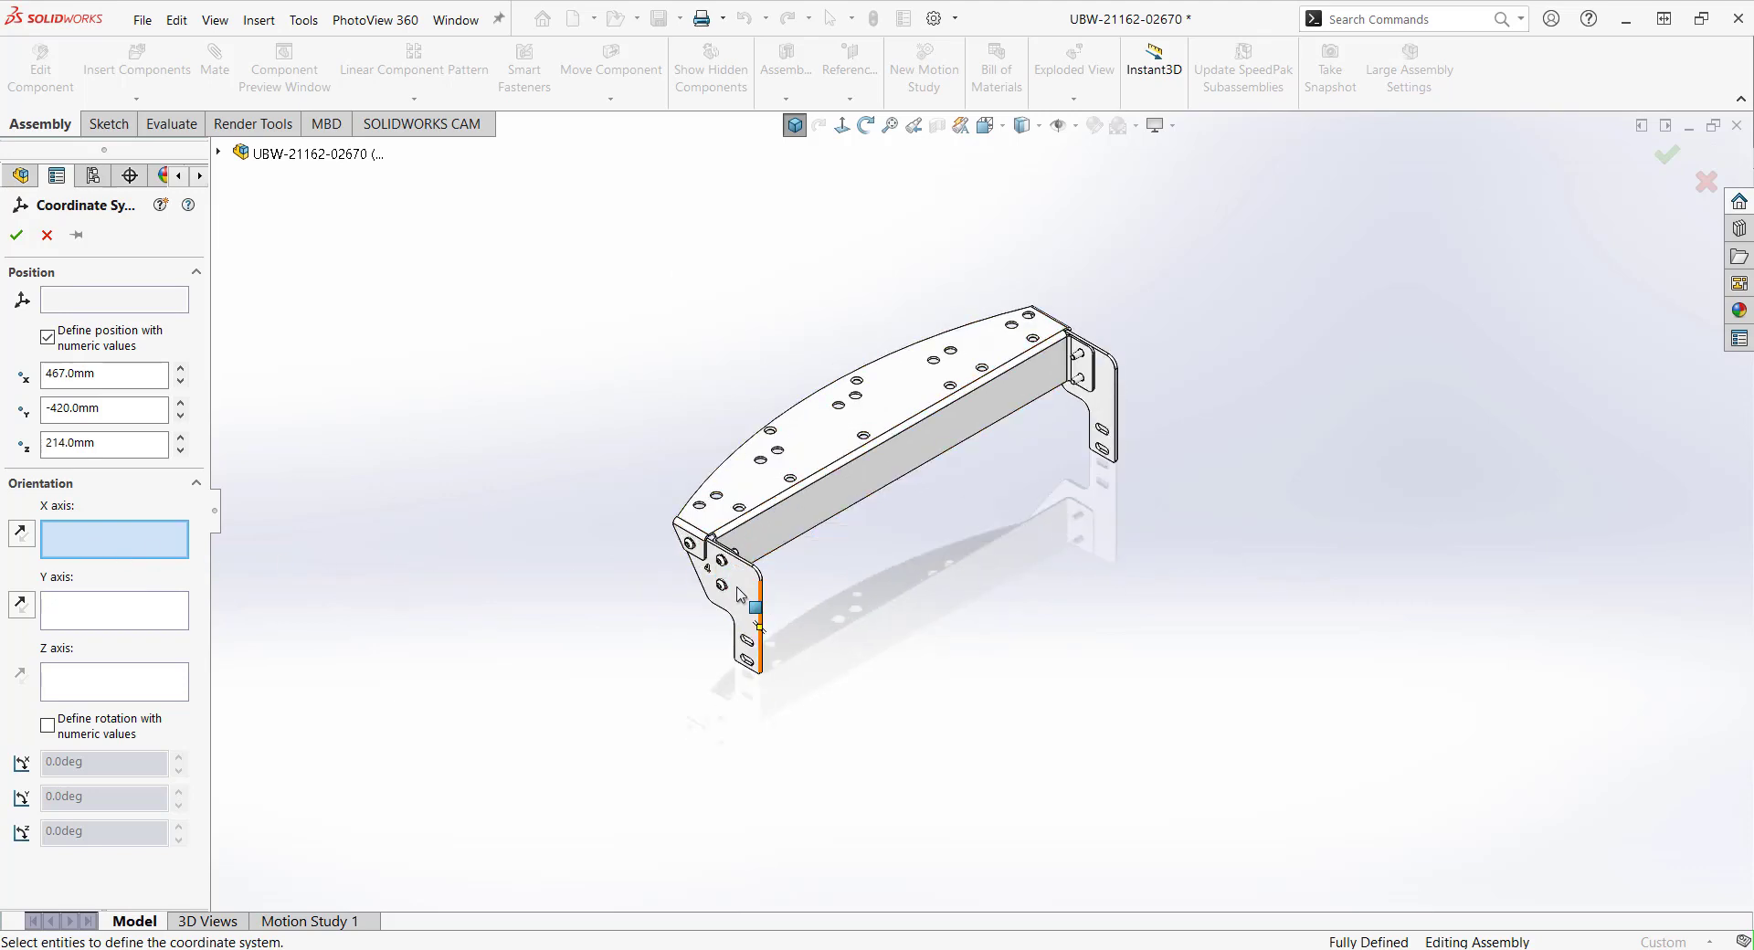
pyautogui.scroll(3, 914, 630)
pyautogui.scroll(-2, 940, 642)
pyautogui.scroll(-2, 1366, 797)
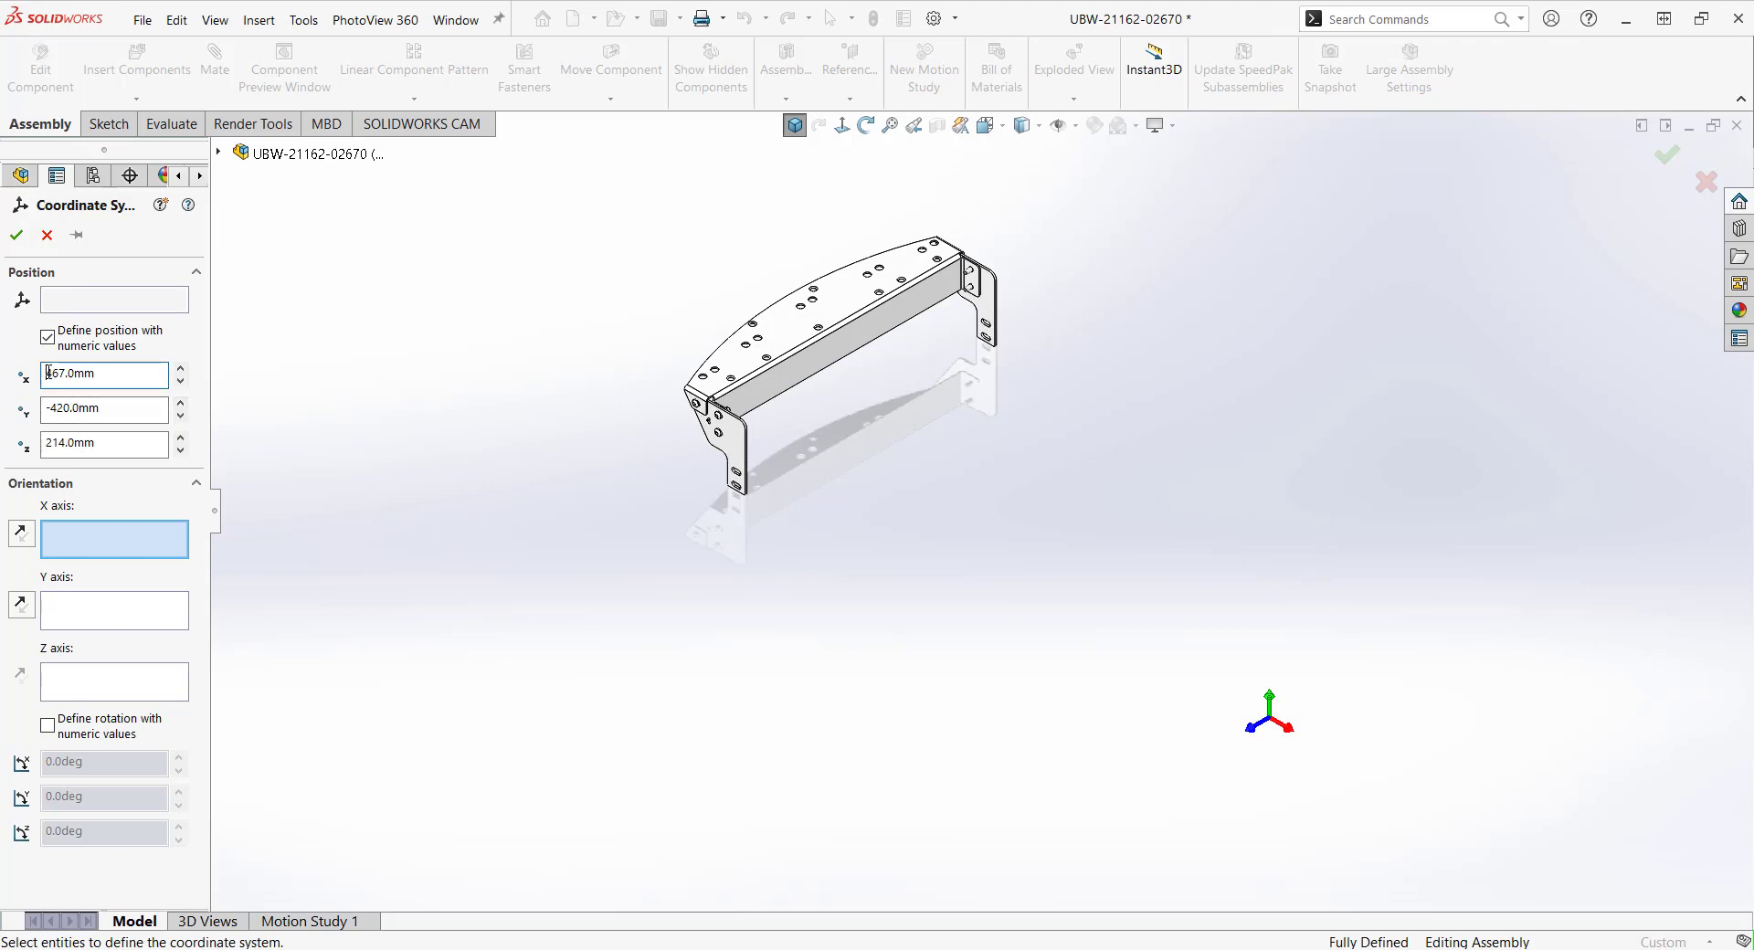
# Change the X position to -467 mm so the origin sits on the bracket's near corner.
pyautogui.write('4')
pyautogui.click(88, 406)
pyautogui.press('Return')
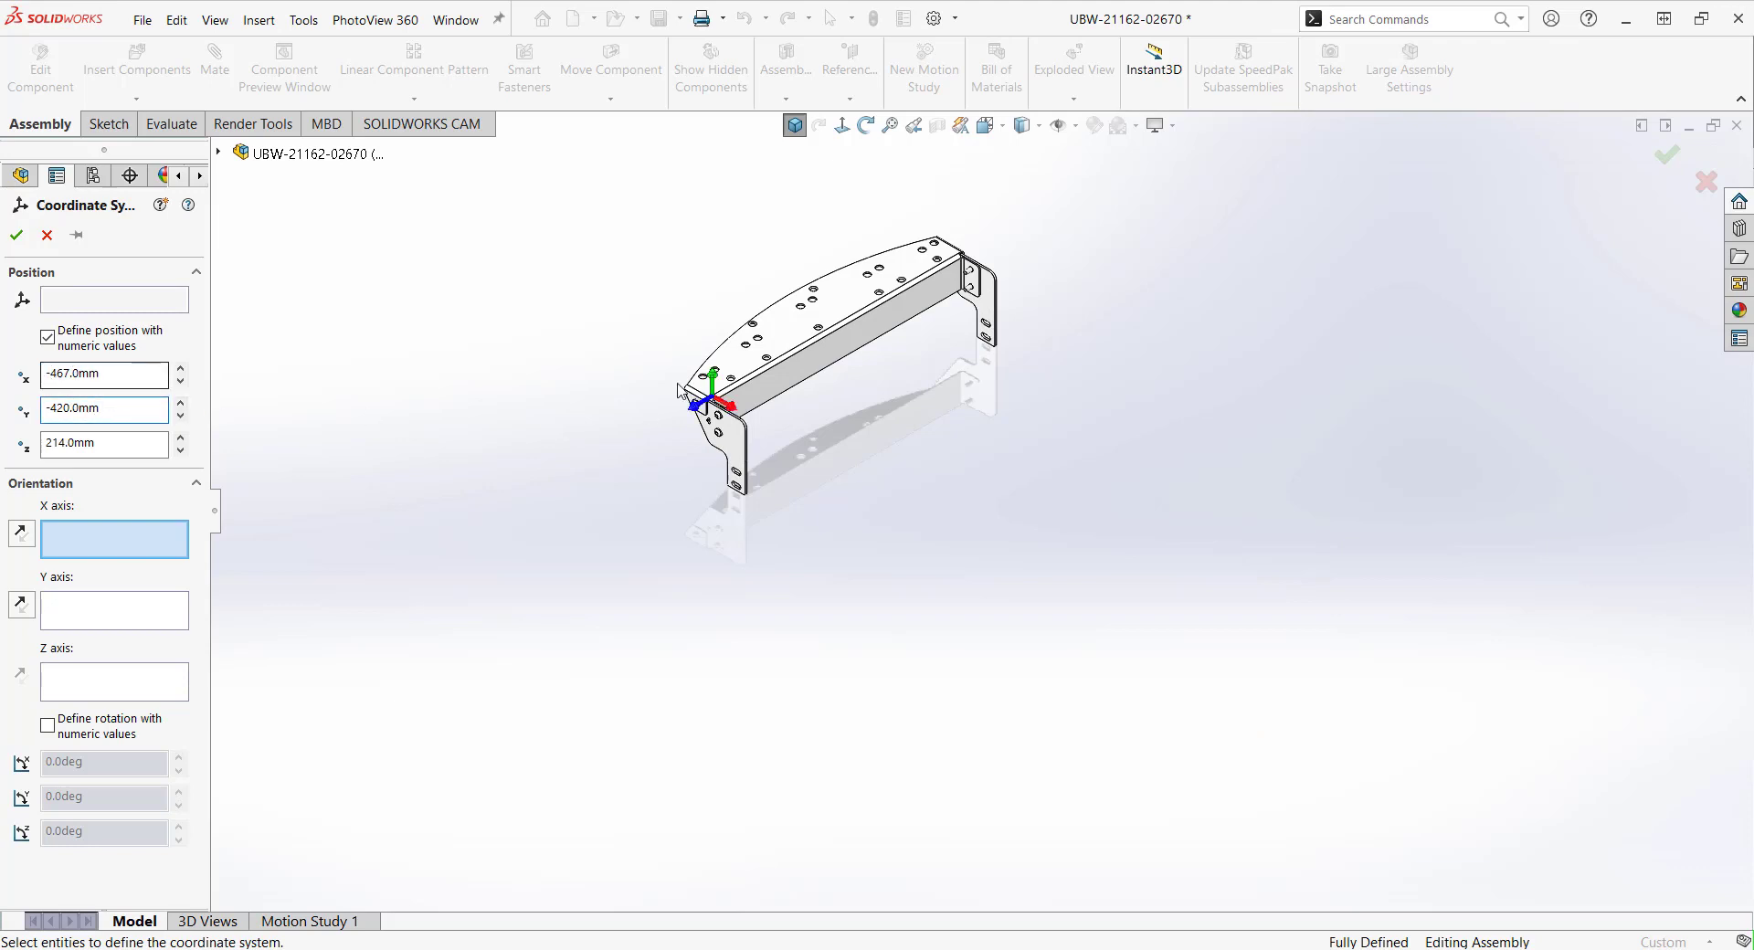
pyautogui.scroll(-1, 804, 457)
pyautogui.scroll(-2, 877, 502)
pyautogui.scroll(-3, 937, 530)
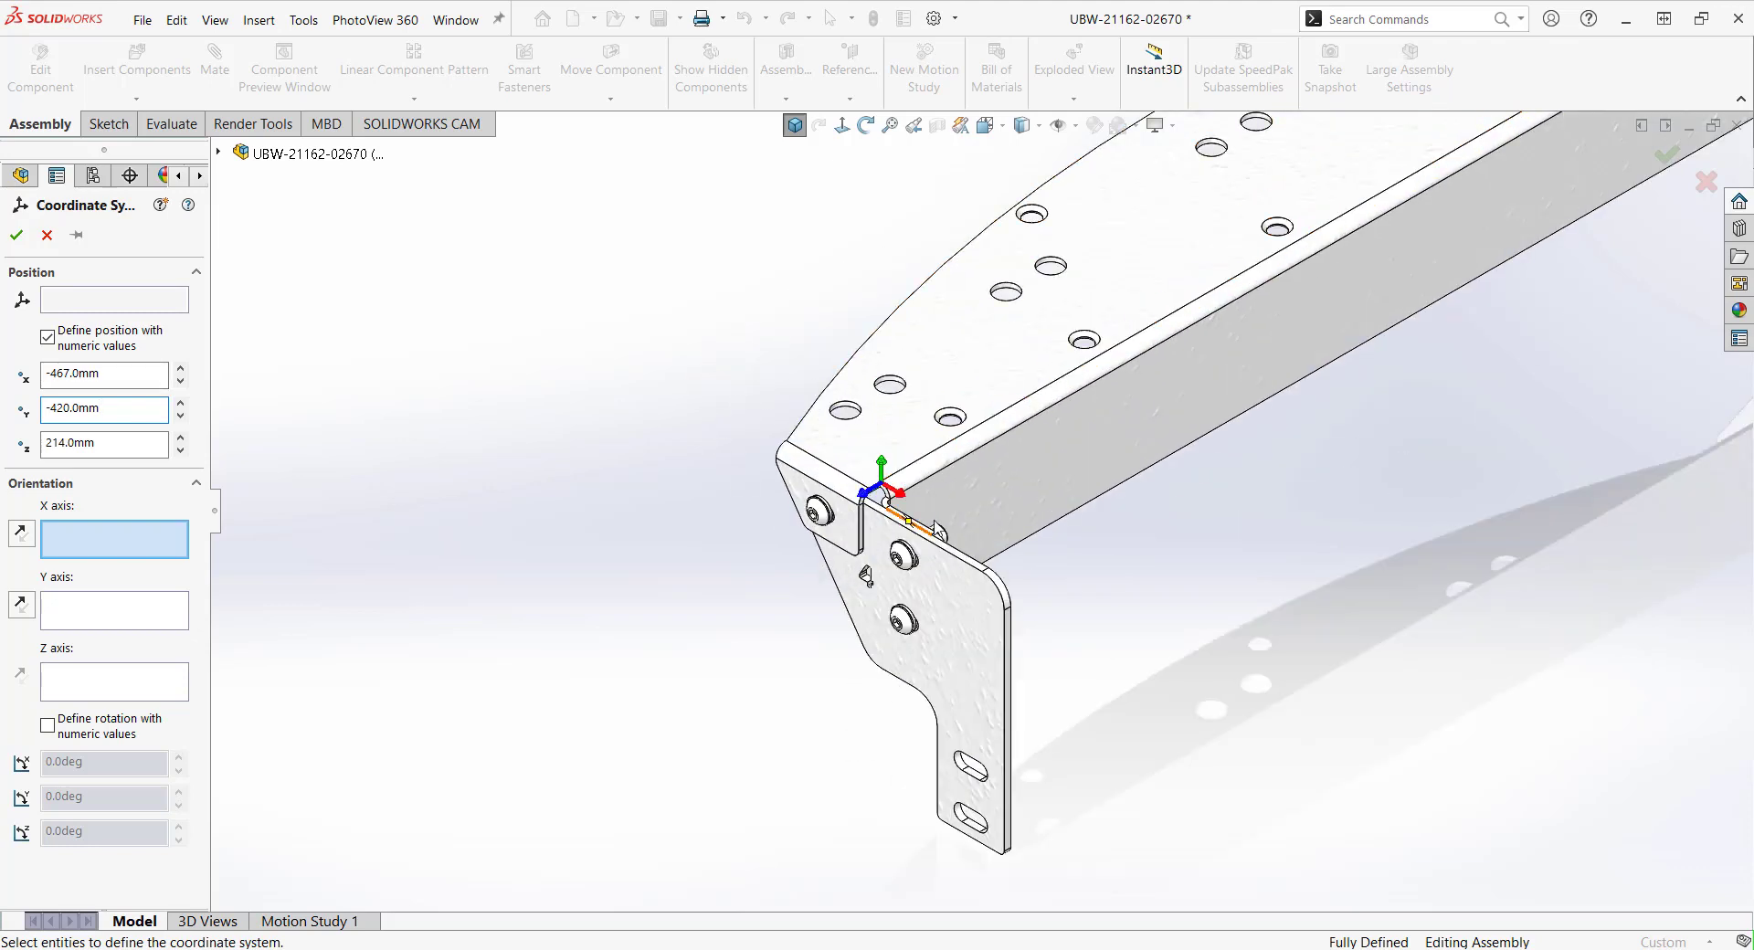
pyautogui.scroll(2, 694, 520)
pyautogui.scroll(2, 1041, 502)
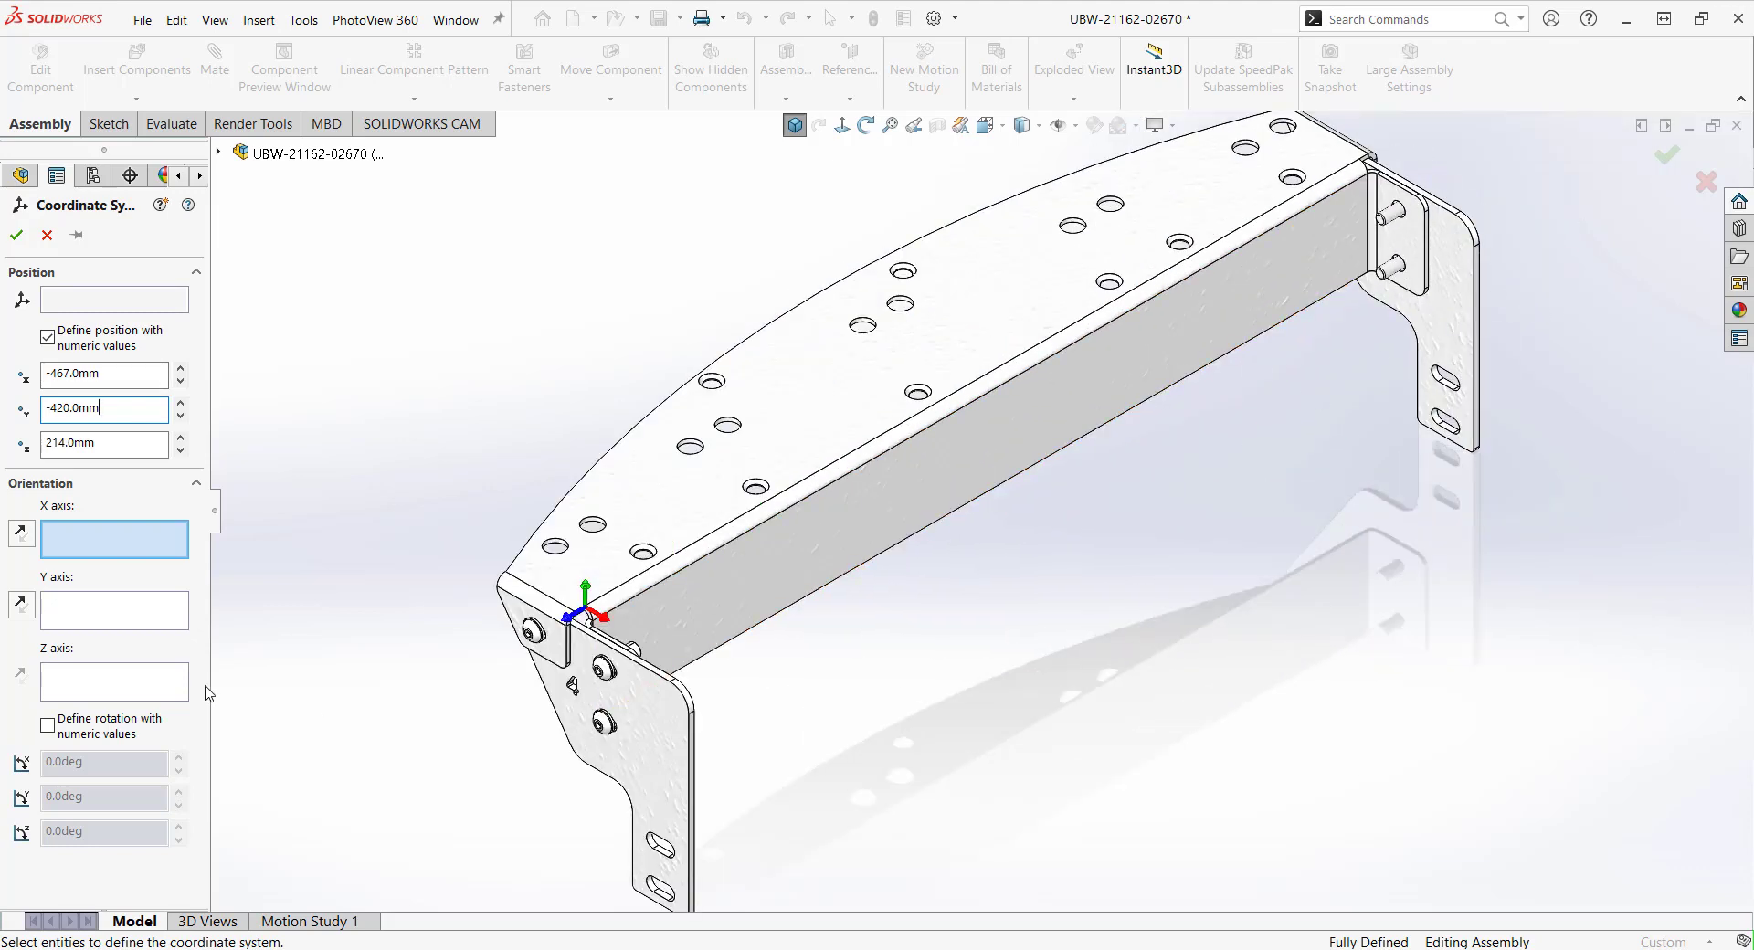
# Set numeric rotation to zero, accept the coordinate system, and return to isometric view.
pyautogui.click(49, 726)
pyautogui.moveTo(102, 760); pyautogui.dragTo(38, 774)
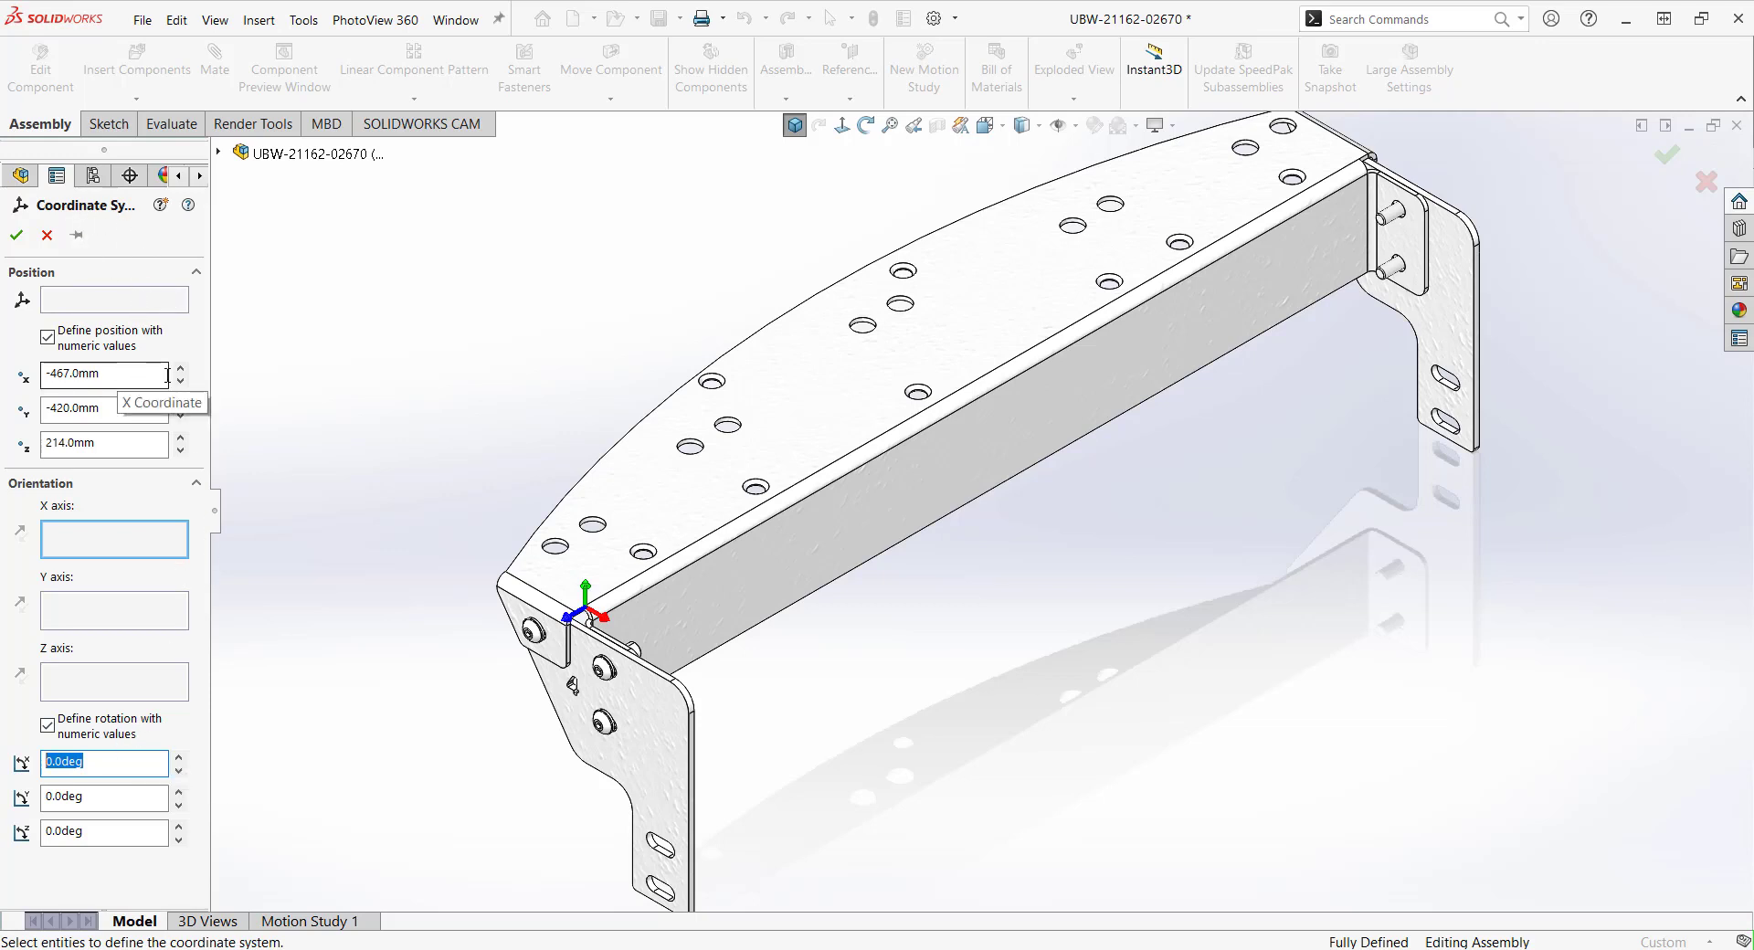
pyautogui.click(124, 374)
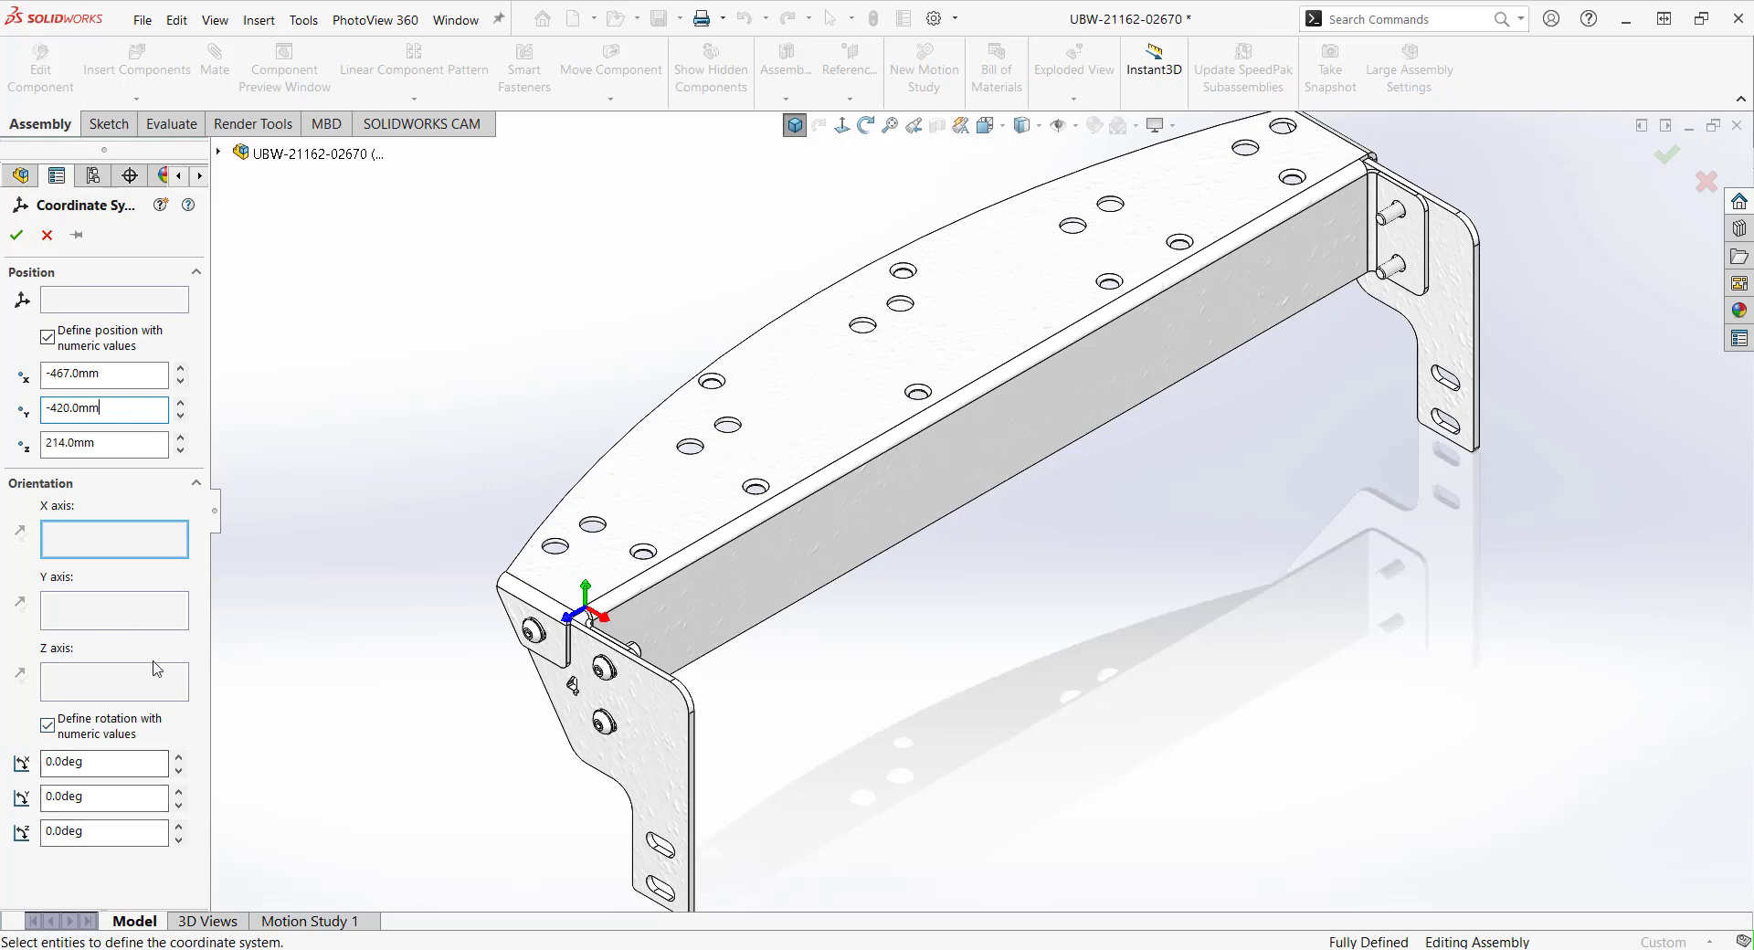
pyautogui.click(46, 237)
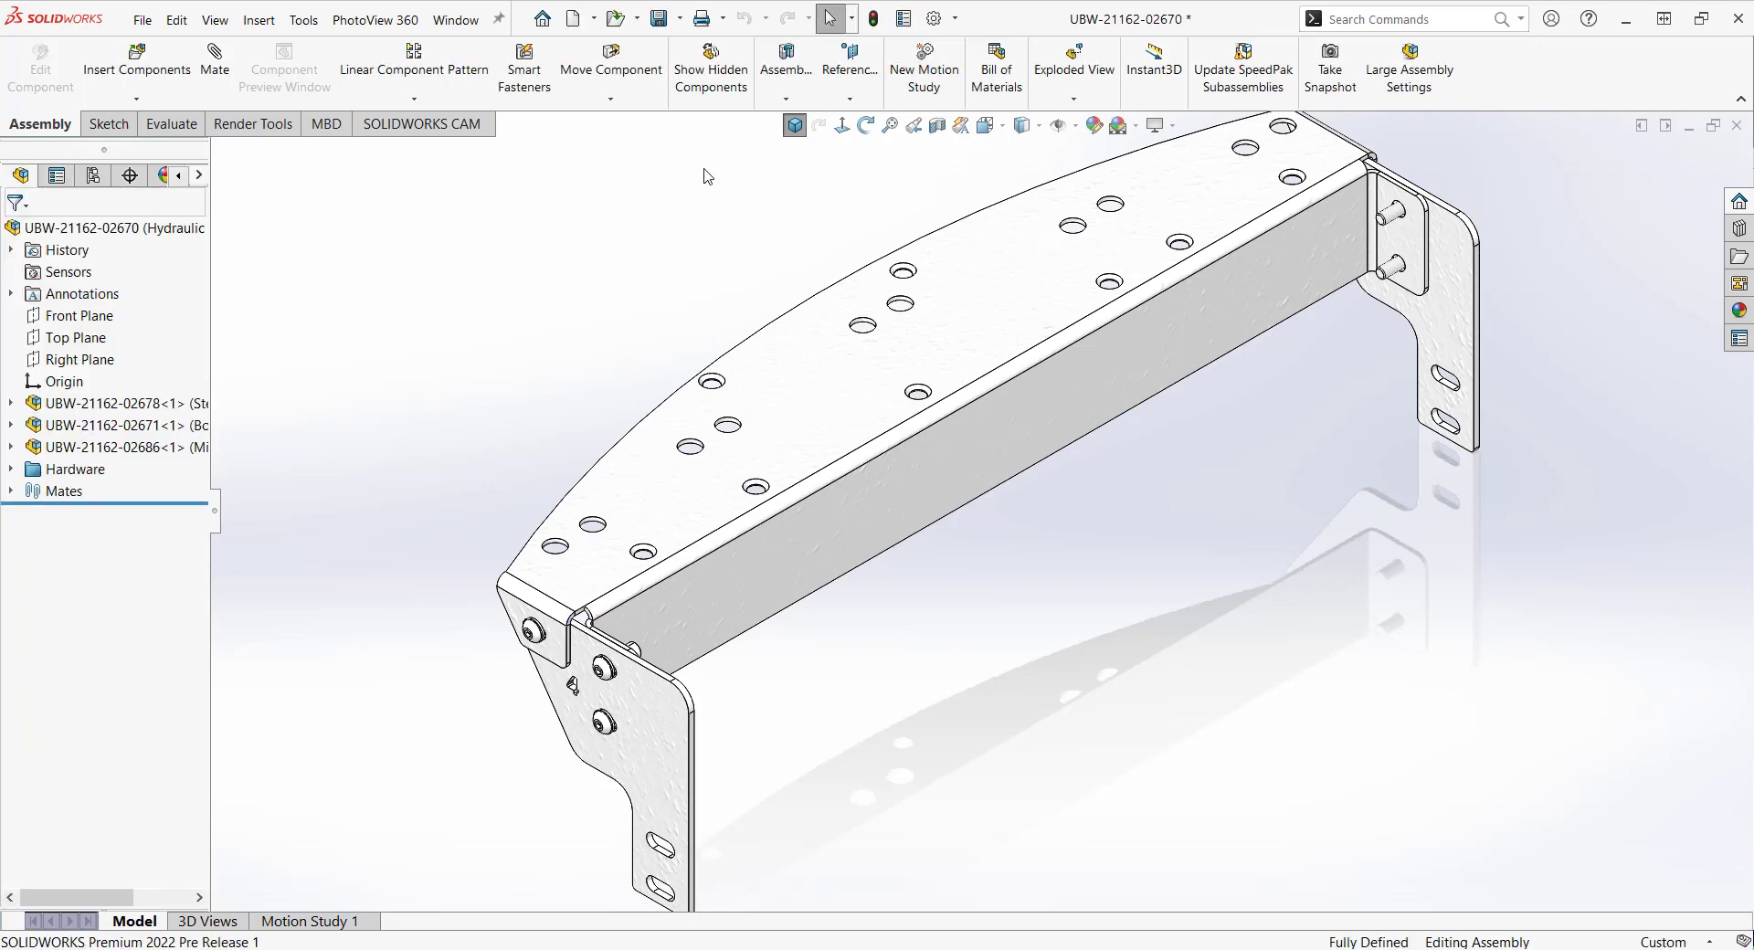
pyautogui.hotkey('ctrl', '7')
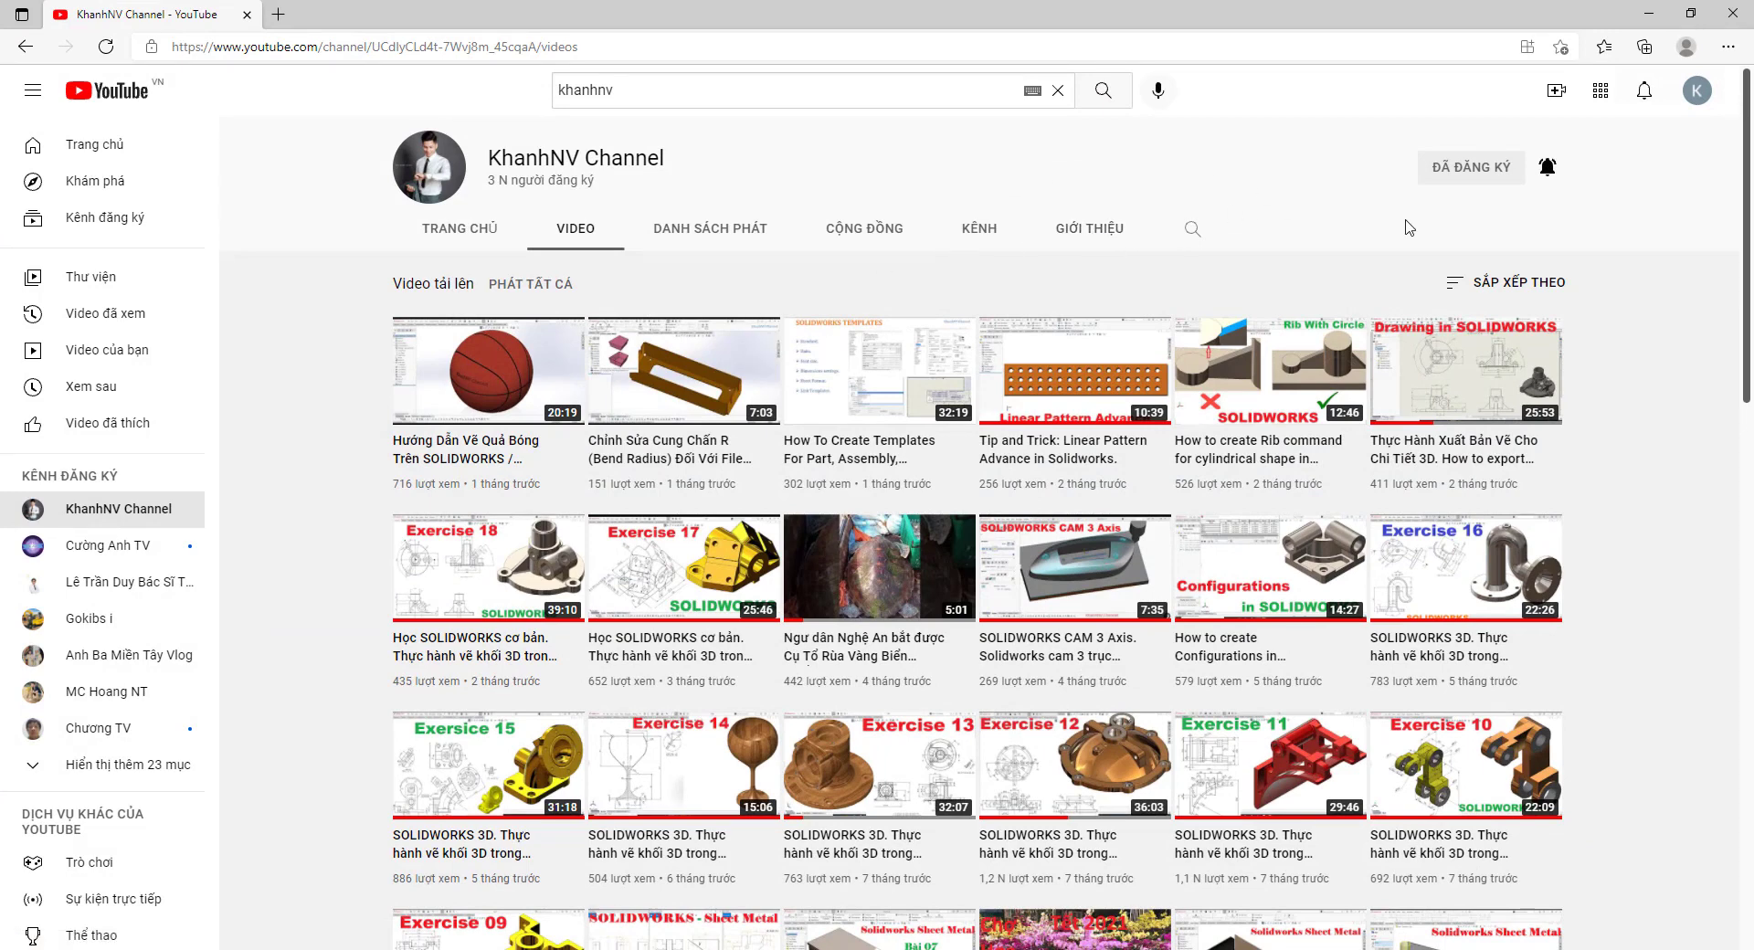
pyautogui.click(1479, 181)
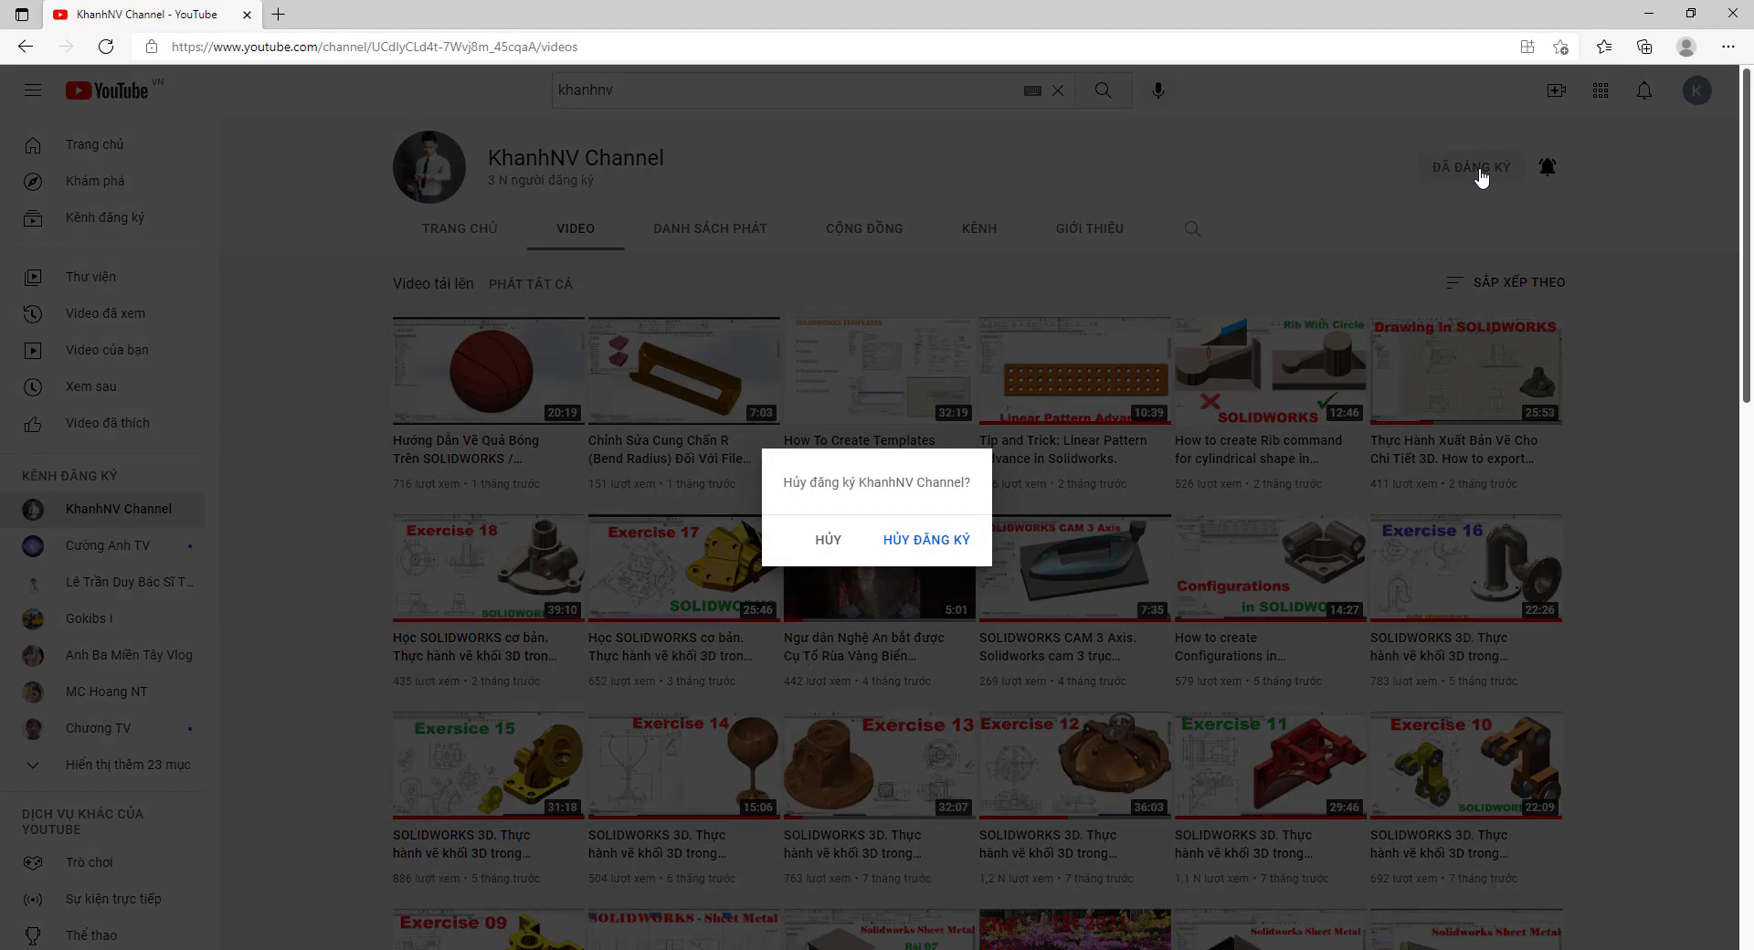
pyautogui.click(826, 539)
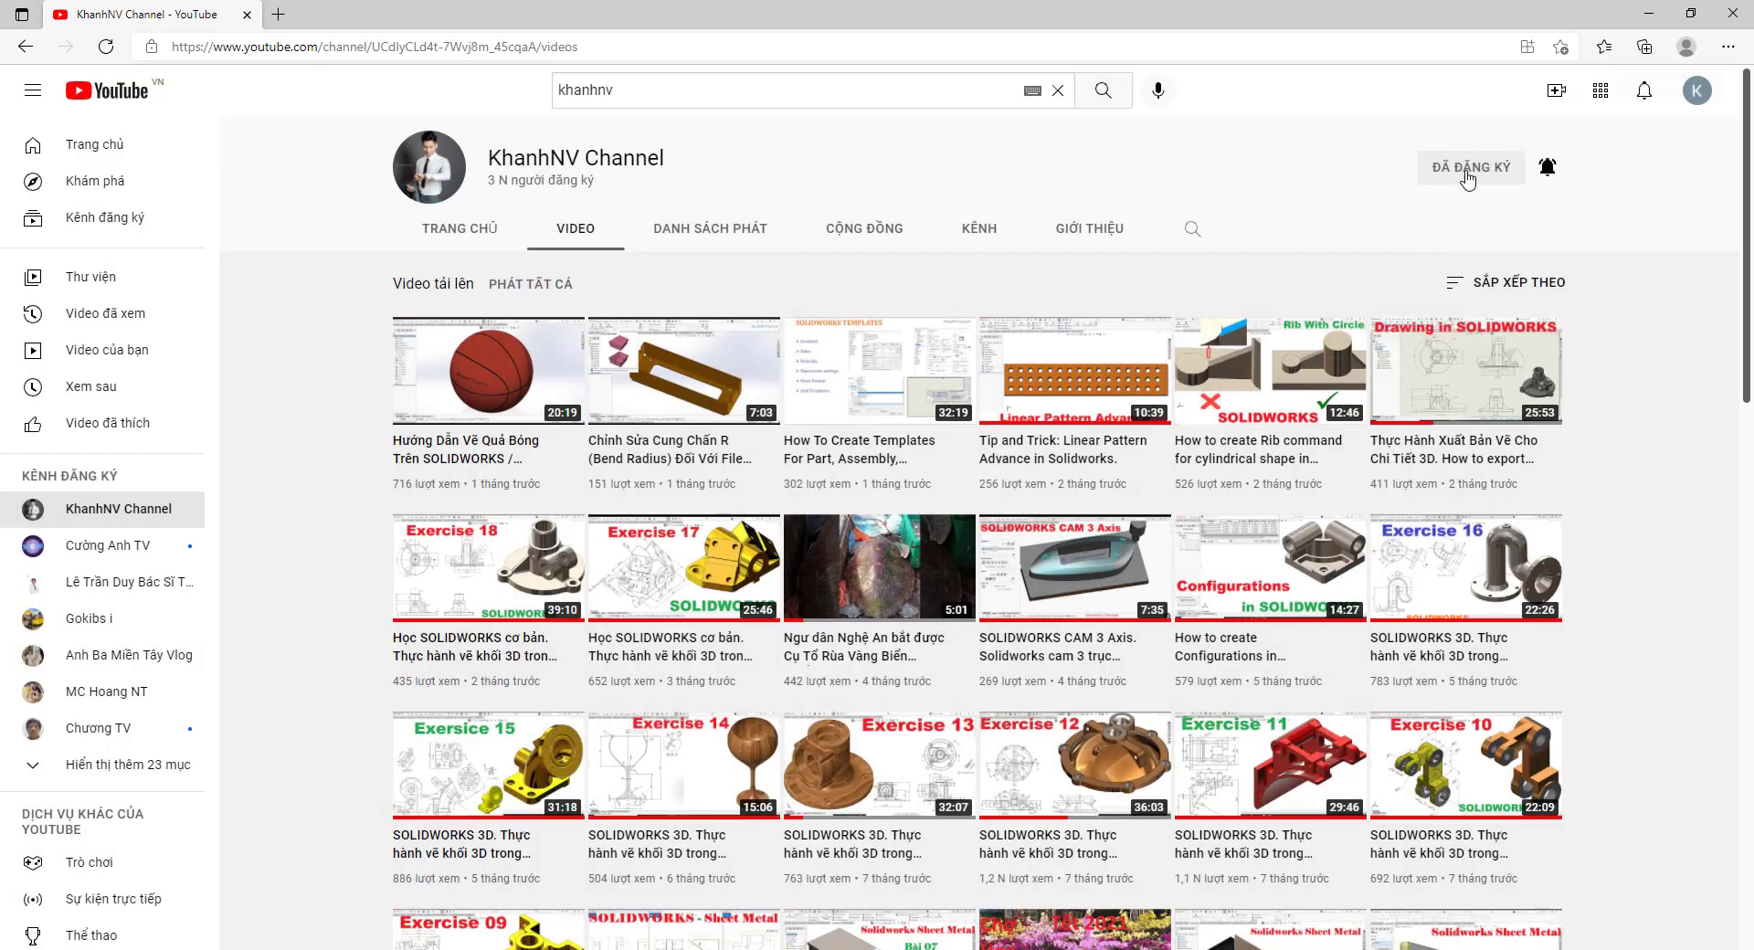
pyautogui.click(1562, 170)
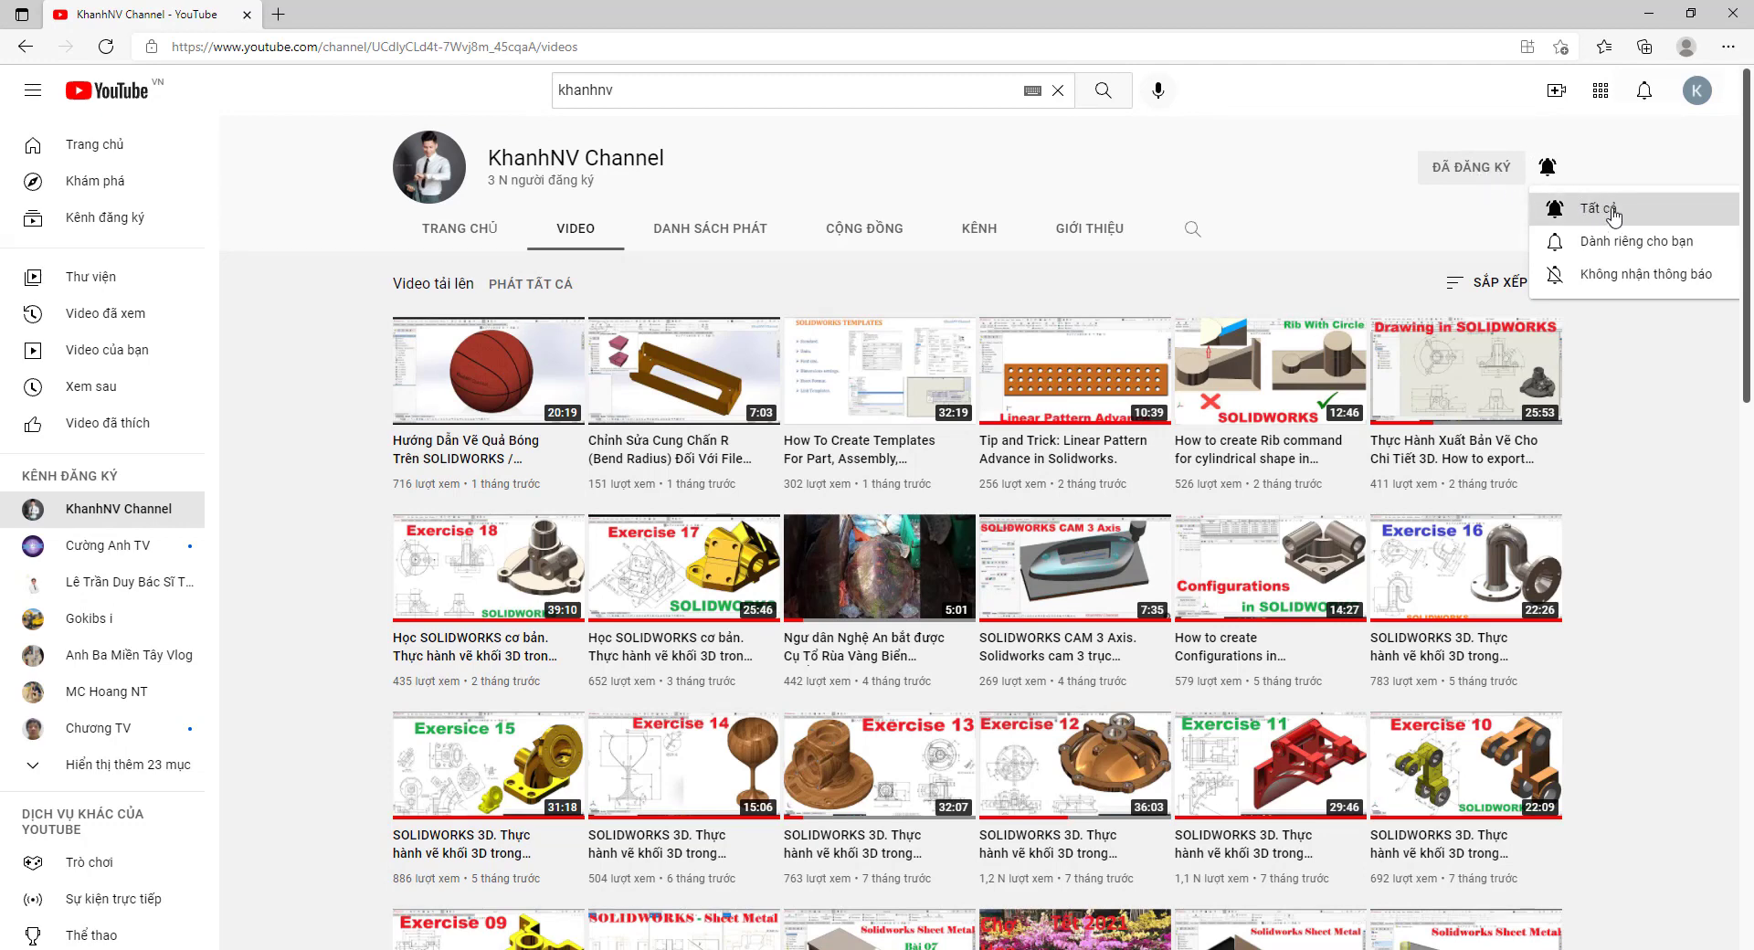
pyautogui.click(1597, 212)
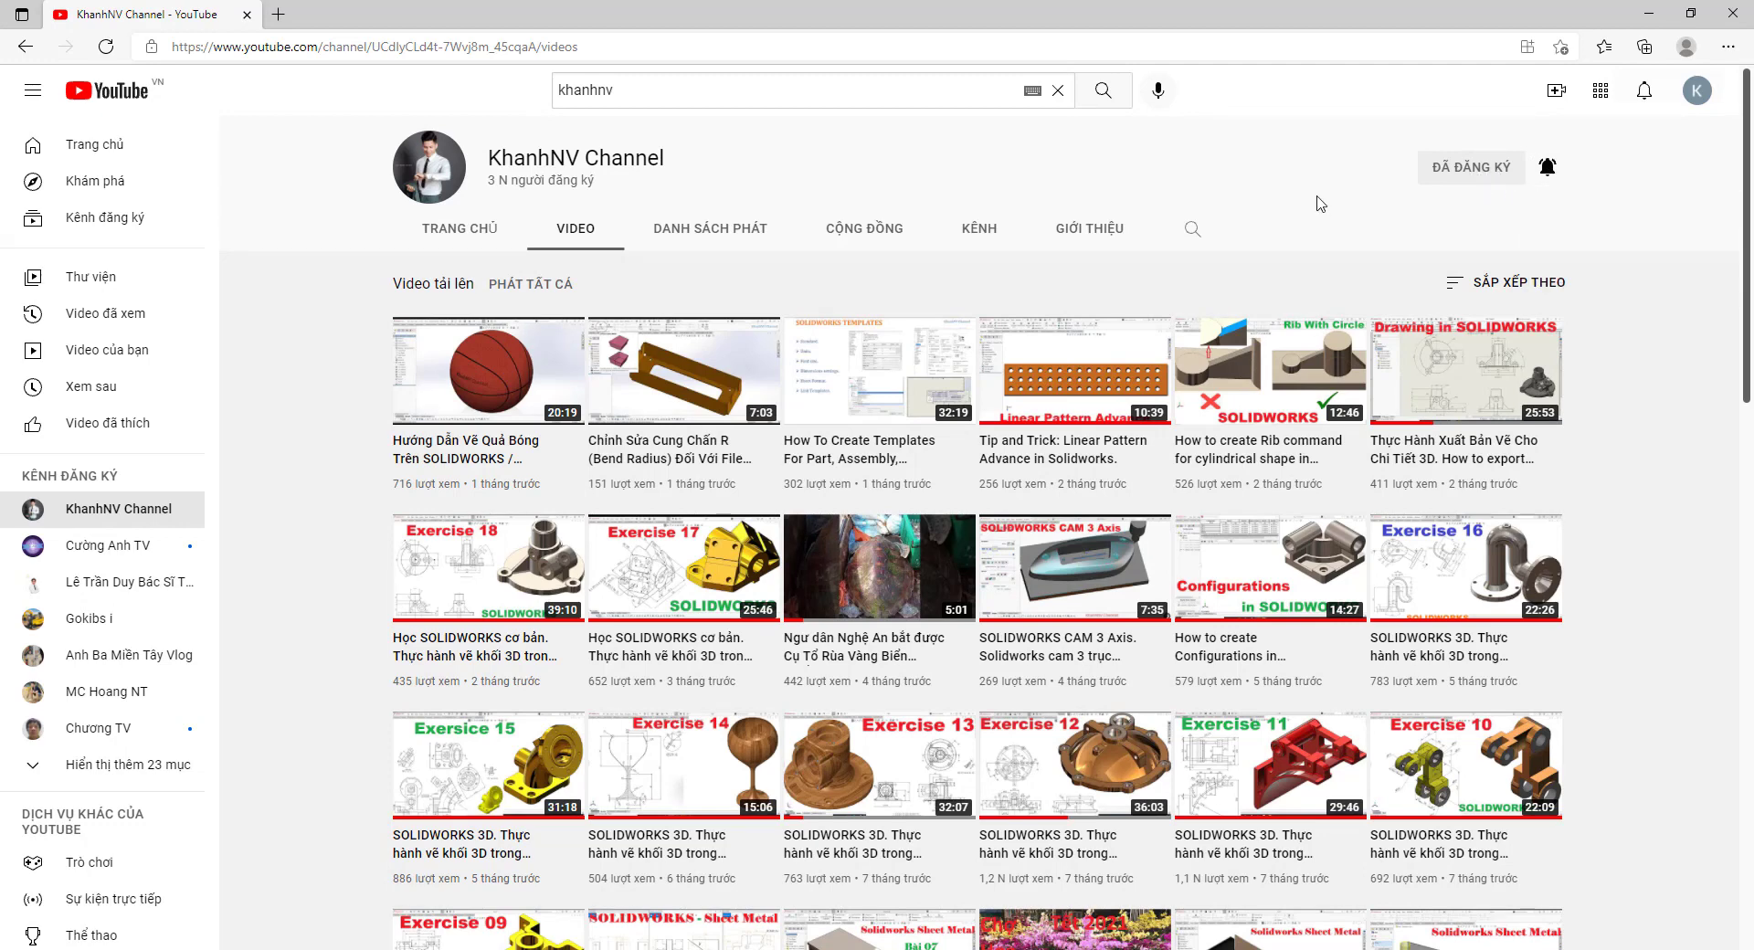